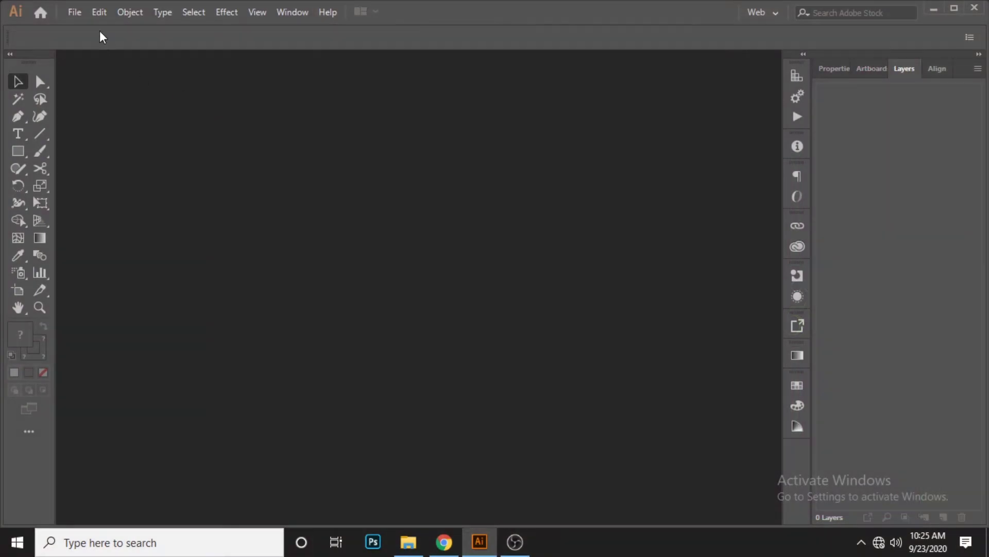
# Create a new 1920 × 1080 px document from the Custom recent preset
pyautogui.click(75, 14)
pyautogui.click(84, 29)
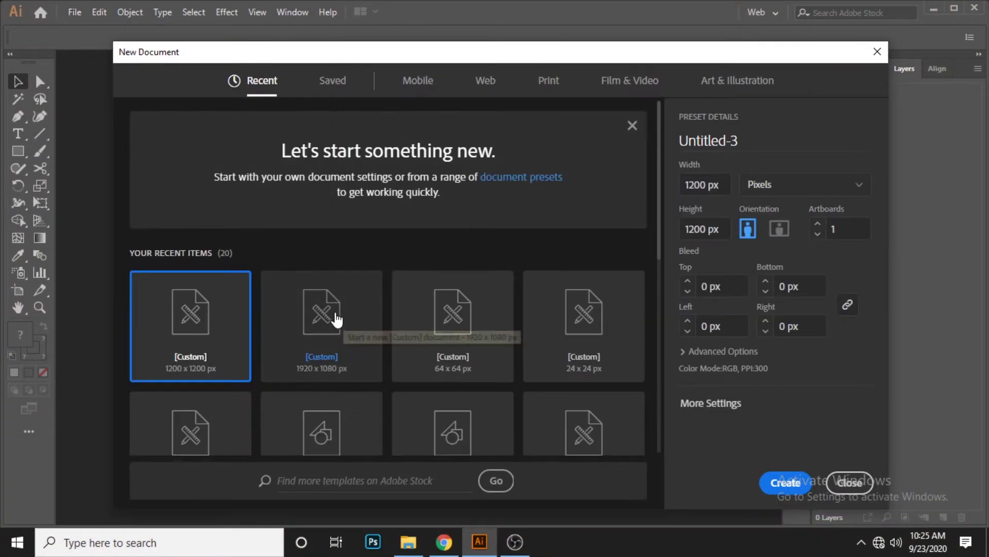
pyautogui.doubleClick(335, 314)
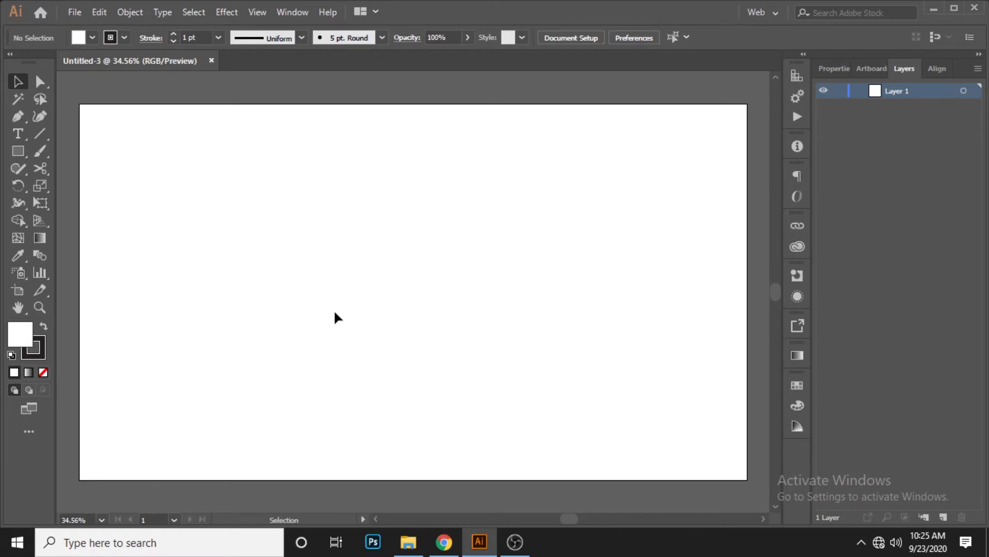
# Draw a rectangle over the artboard and remove its outline
pyautogui.click(17, 154)
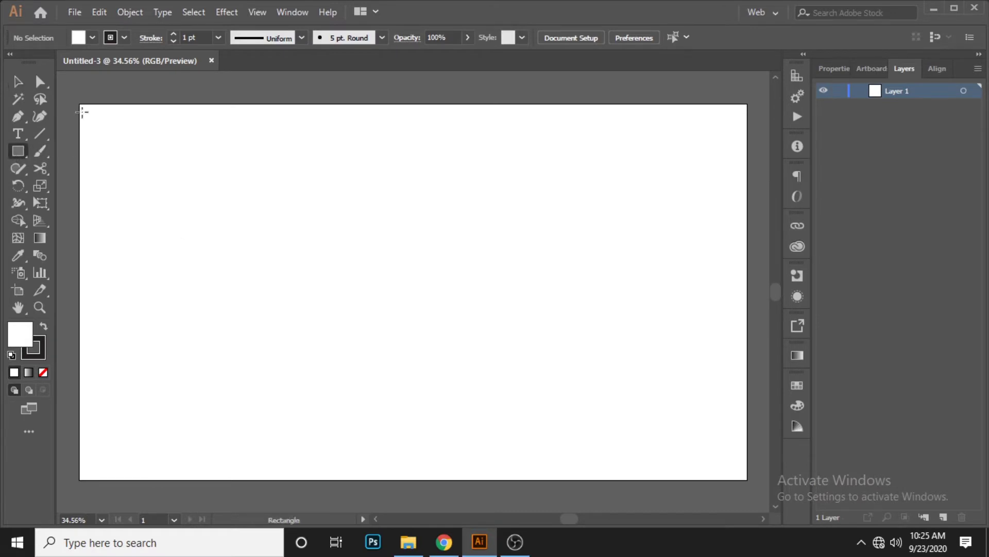
pyautogui.moveTo(79, 104); pyautogui.dragTo(740, 480)
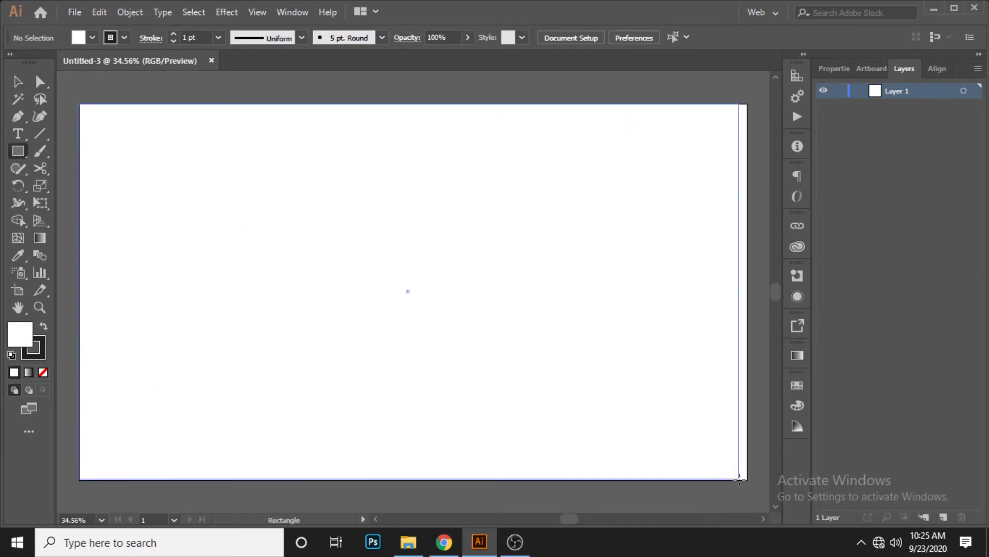
pyautogui.click(18, 81)
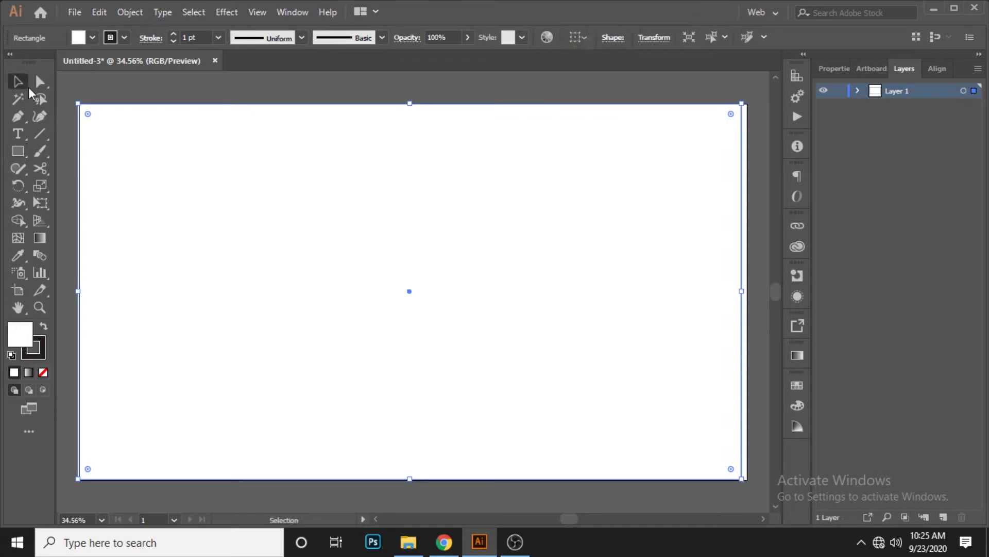
pyautogui.click(45, 348)
pyautogui.click(43, 372)
pyautogui.click(17, 340)
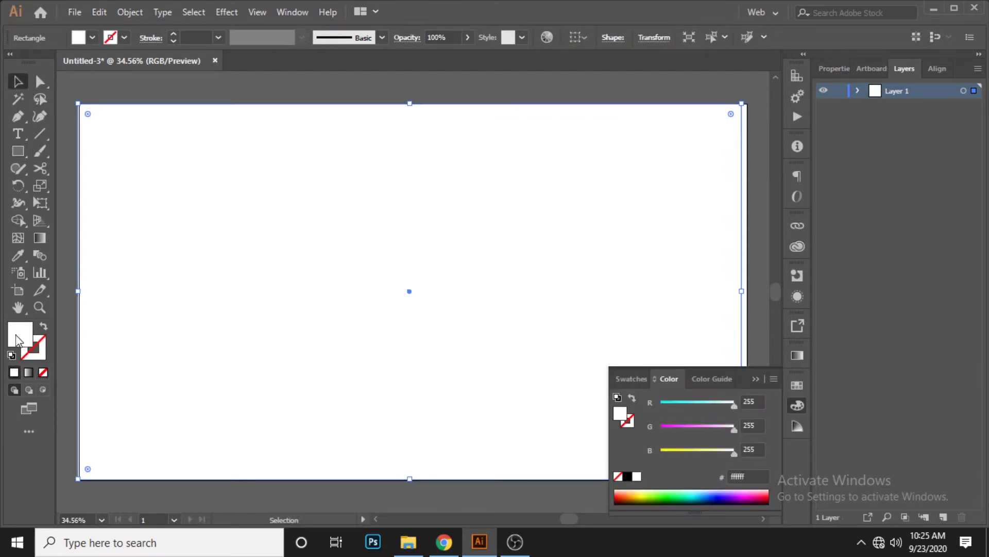
pyautogui.click(797, 405)
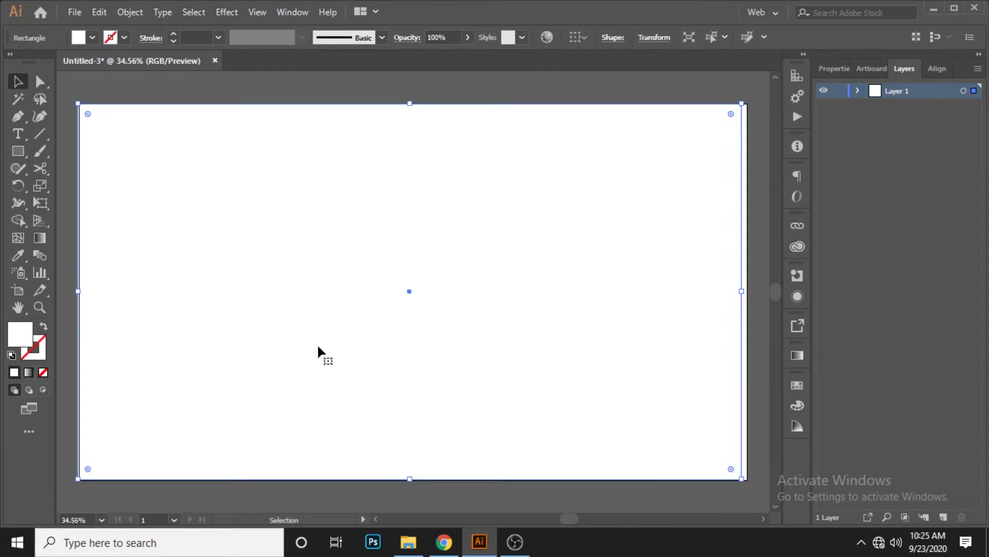
# Fill the rectangle with pale peach #fbdccf
pyautogui.doubleClick(20, 335)
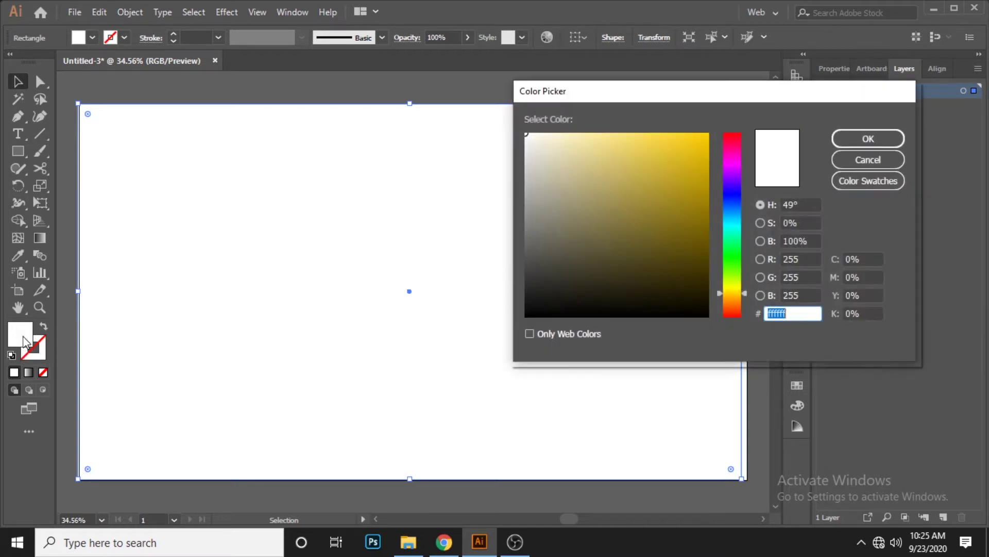
pyautogui.write('fbdccf')
pyautogui.click(845, 139)
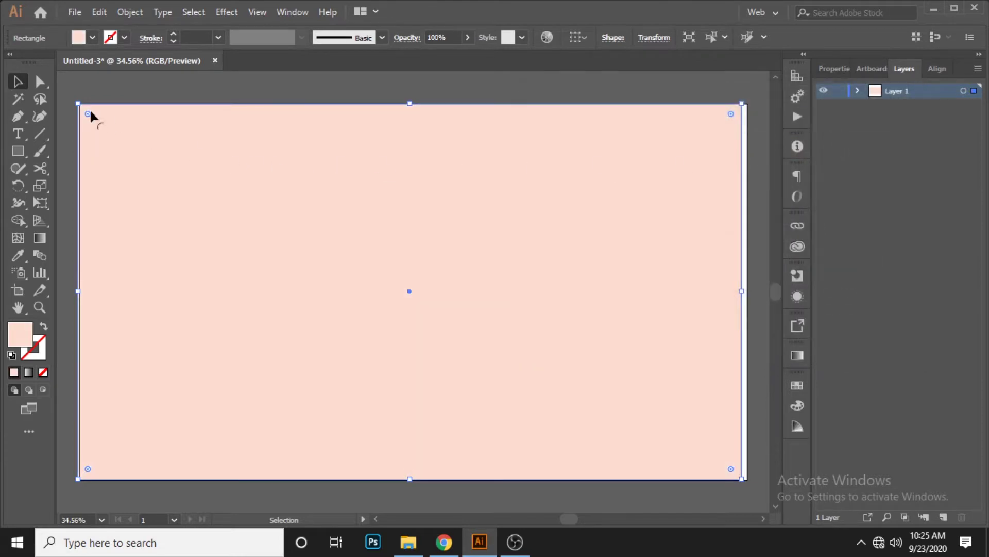
pyautogui.scroll(3, 122, 162)
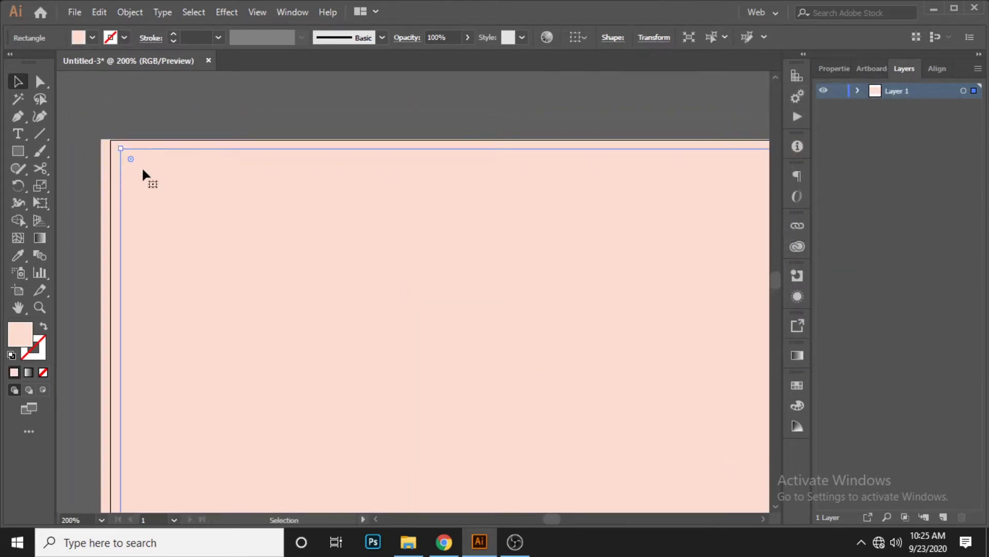
pyautogui.scroll(-1, 140, 173)
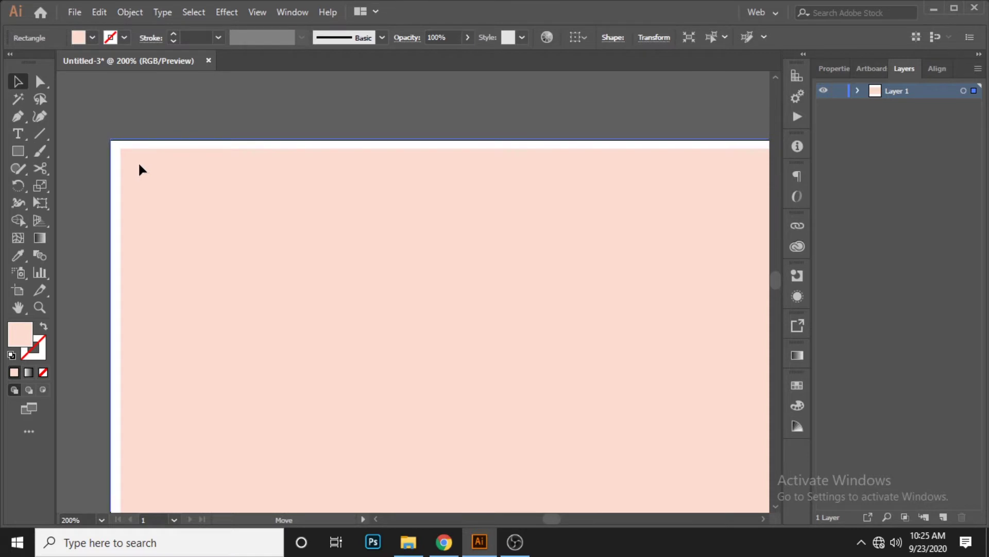
# Stretch the peach rectangle to the artboard corner and fit the artboard in view
pyautogui.click(140, 170)
pyautogui.scroll(-2, 138, 162)
pyautogui.scroll(5, 479, 340)
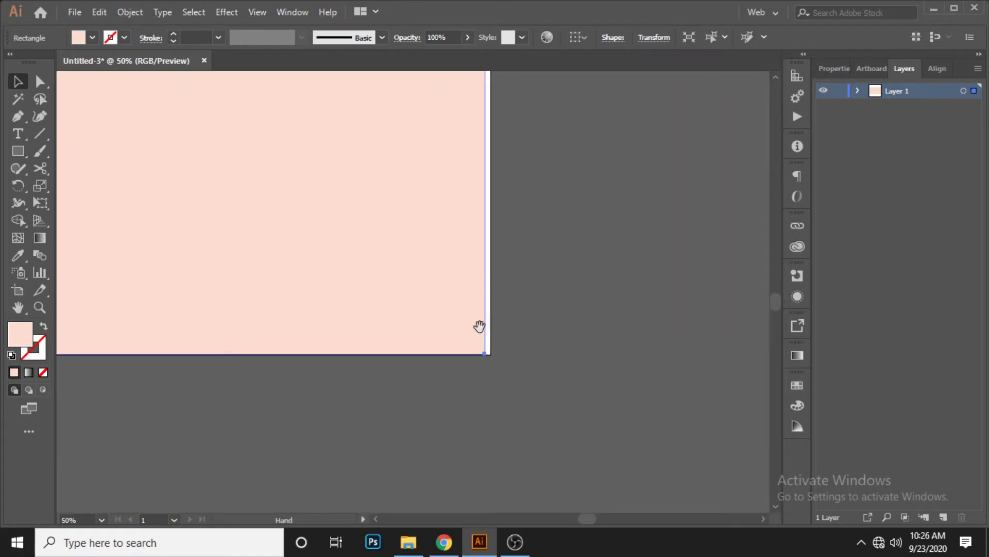
pyautogui.scroll(-1, 494, 351)
pyautogui.moveTo(418, 360); pyautogui.dragTo(465, 368)
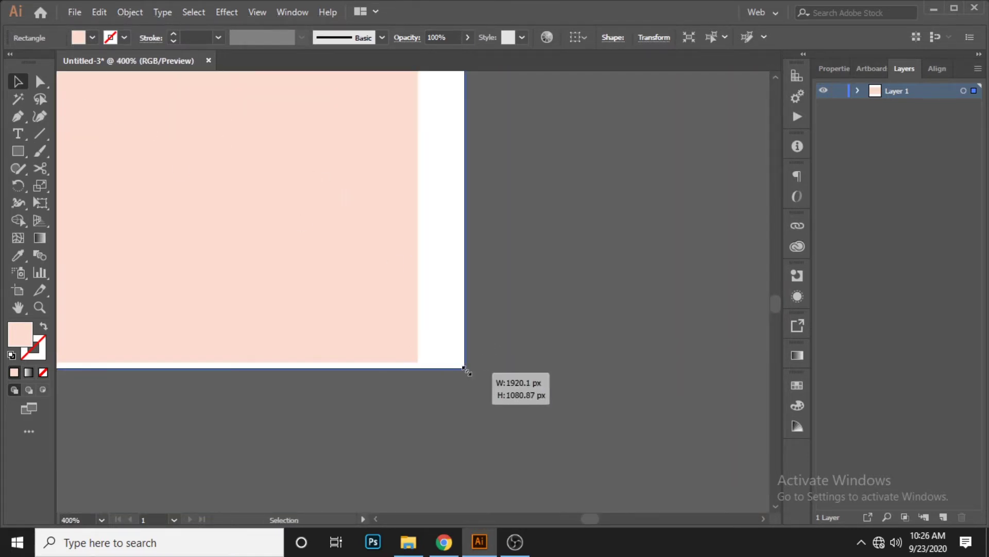
pyautogui.click(522, 362)
pyautogui.hotkey('ctrl', '0')
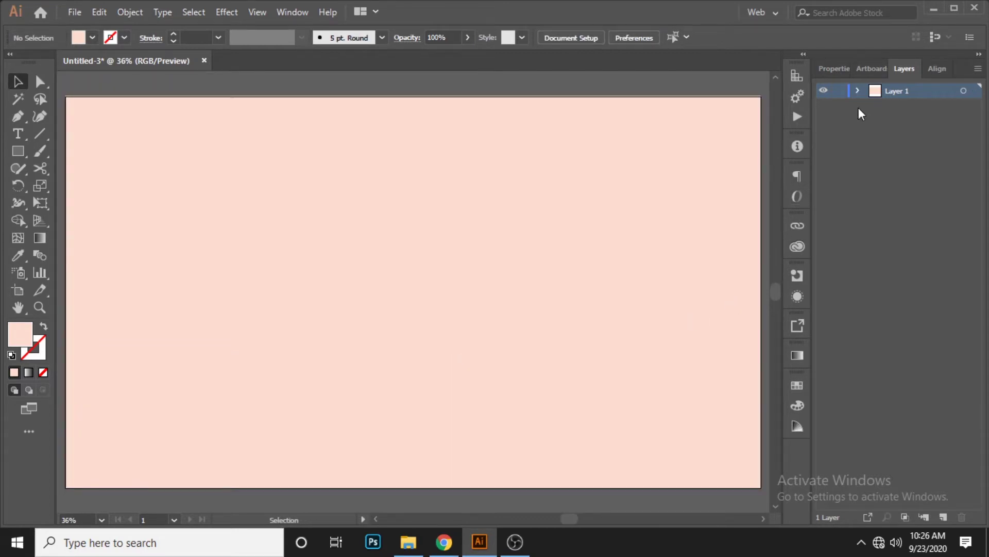
# Duplicate the peach rectangle in Layers and pull the copy's left edge to cover the right two-thirds
pyautogui.click(857, 91)
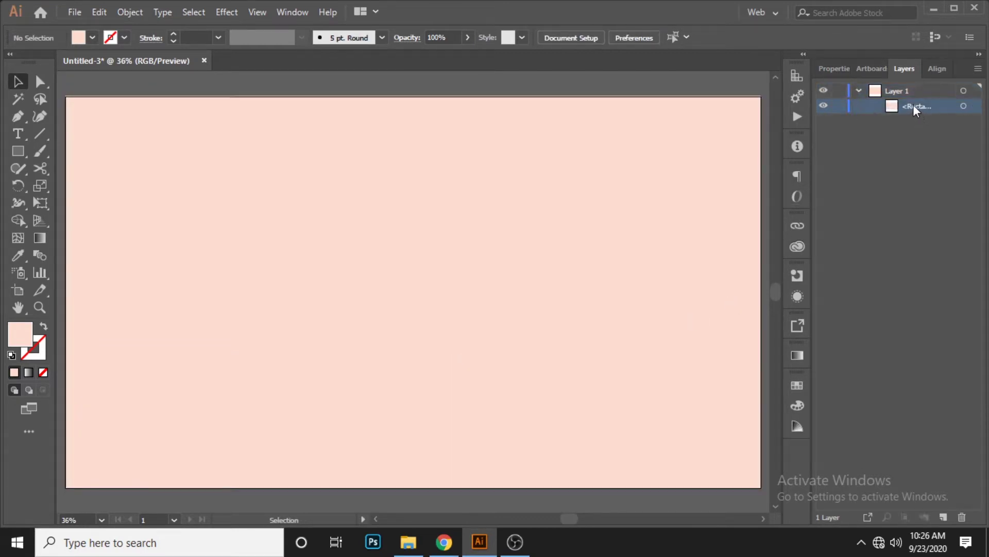
pyautogui.moveTo(913, 104); pyautogui.dragTo(944, 516)
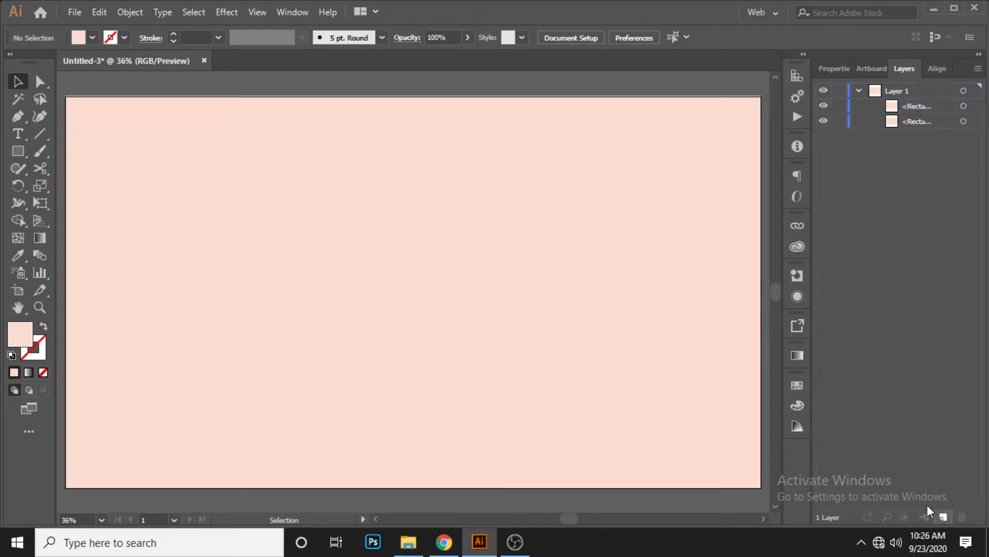
pyautogui.click(308, 306)
pyautogui.moveTo(67, 291); pyautogui.dragTo(292, 278)
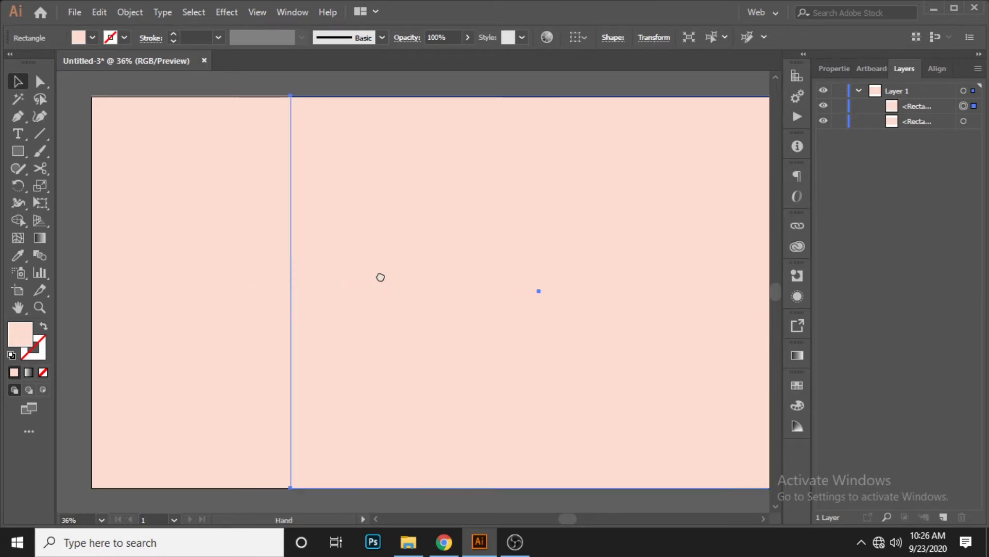
pyautogui.moveTo(381, 279); pyautogui.dragTo(366, 282)
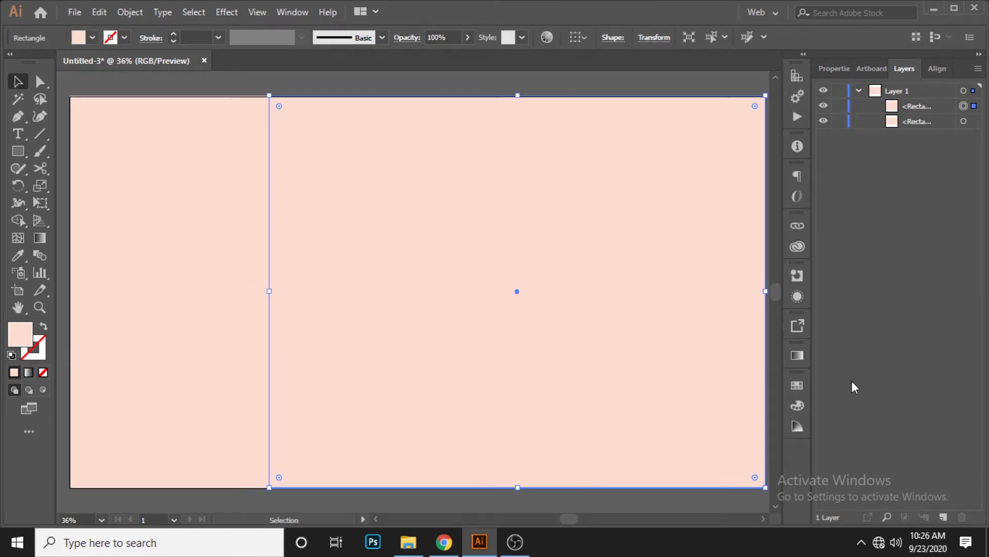
pyautogui.click(797, 355)
# Apply a gradient fill and set its right stop to crimson #96023e
pyautogui.click(695, 459)
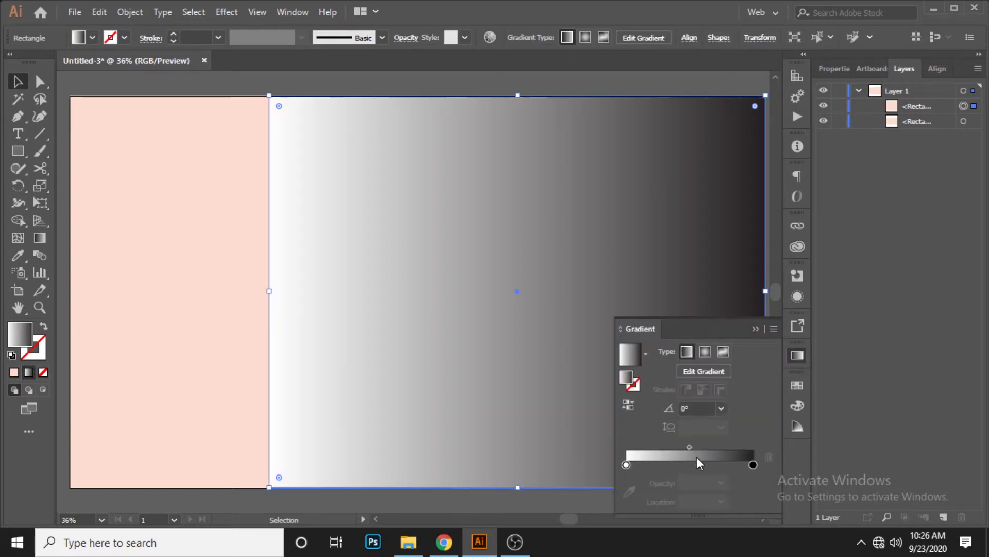
pyautogui.click(753, 464)
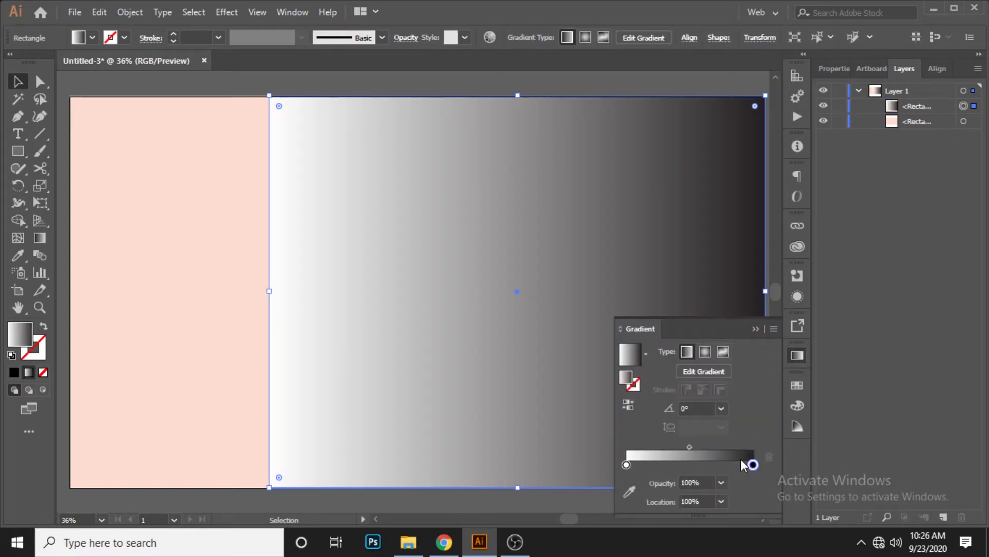
pyautogui.doubleClick(631, 382)
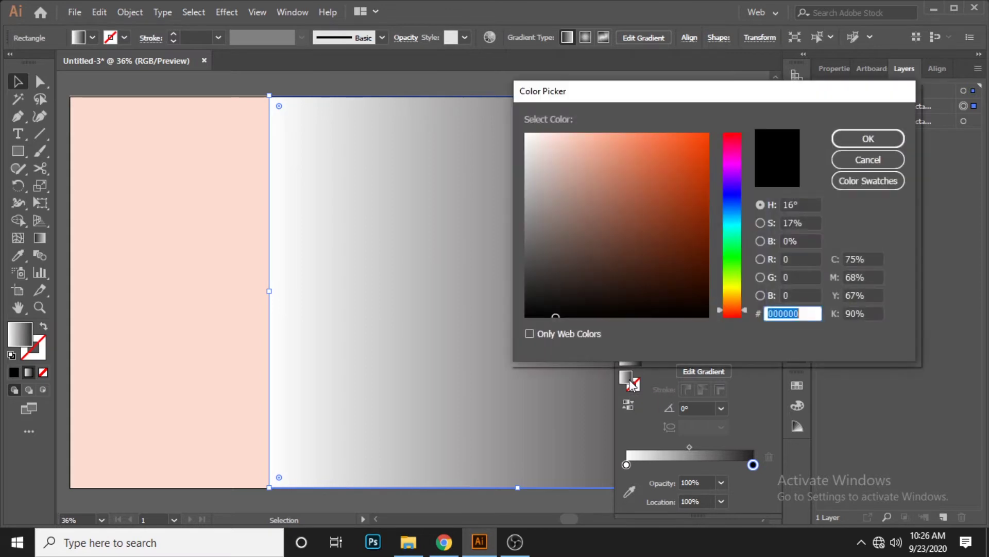
pyautogui.write('96023e')
pyautogui.press('Return')
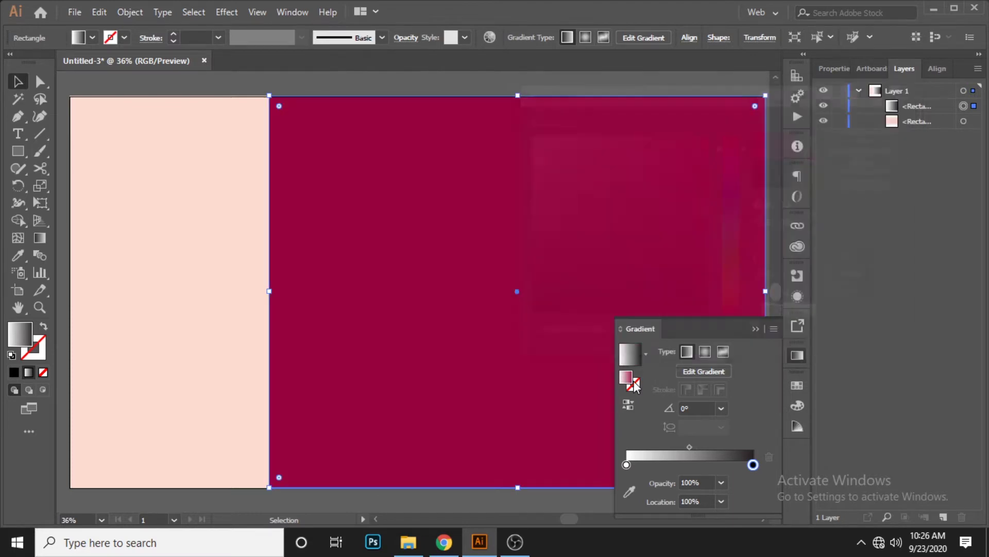
# Set the gradient's left stop to dark maroon #600122
pyautogui.click(626, 465)
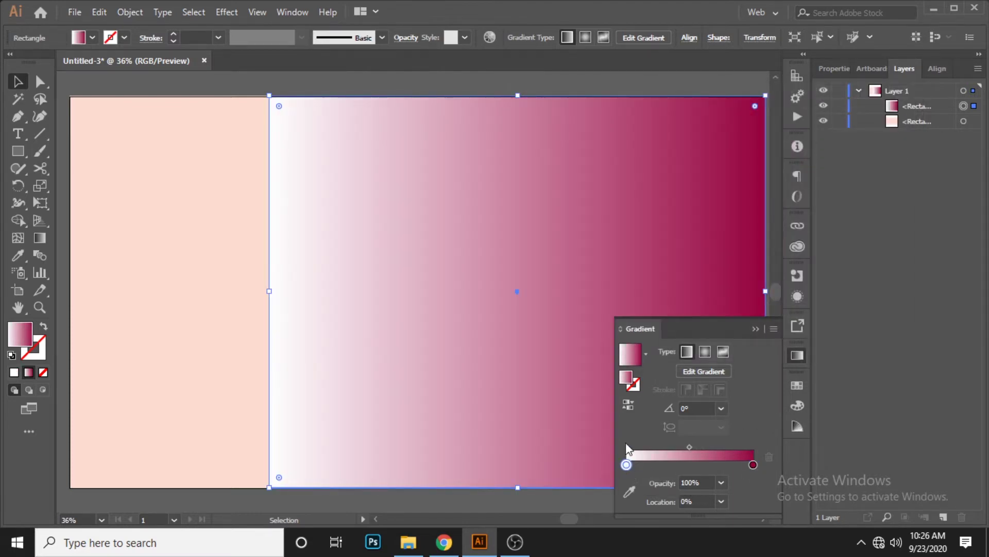
pyautogui.doubleClick(627, 377)
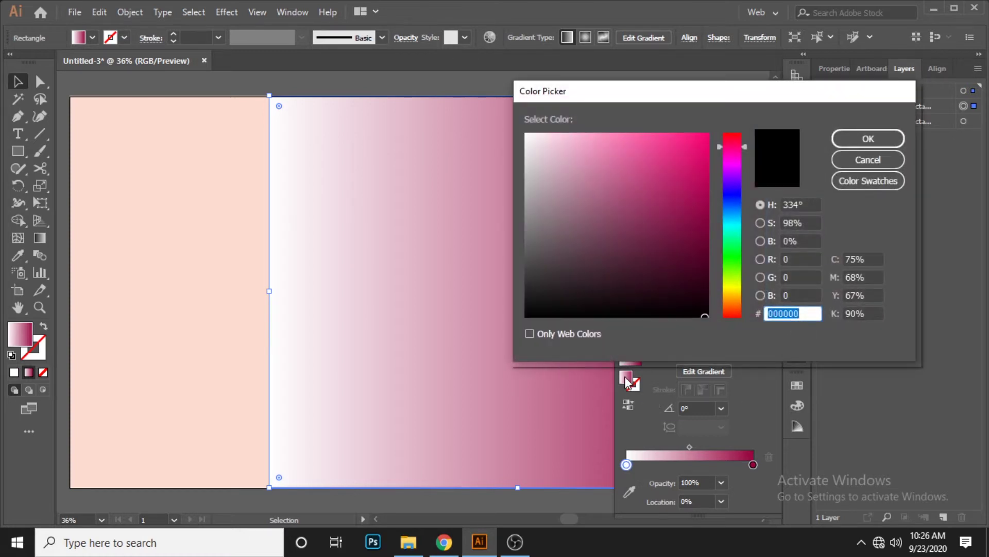
pyautogui.write('600122')
pyautogui.press('Return')
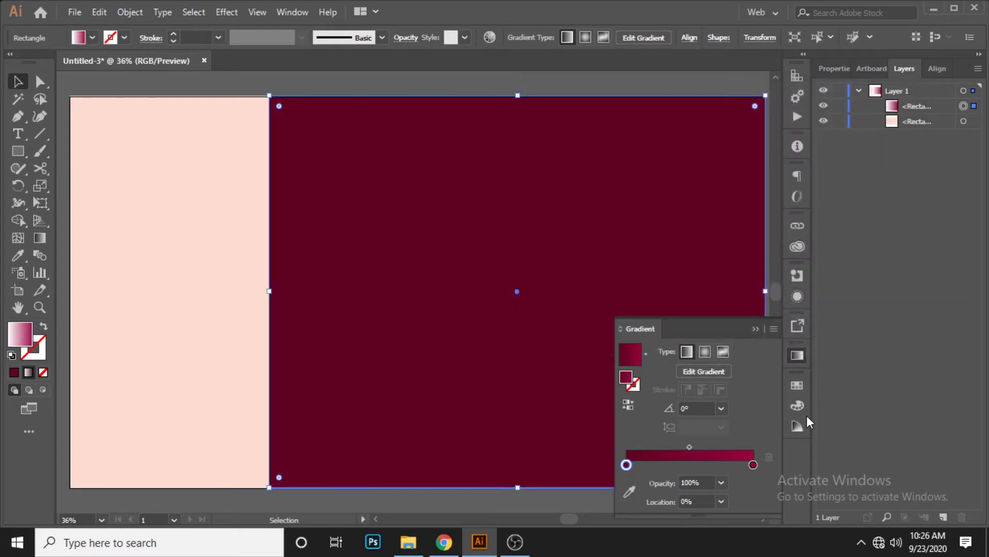
pyautogui.click(797, 355)
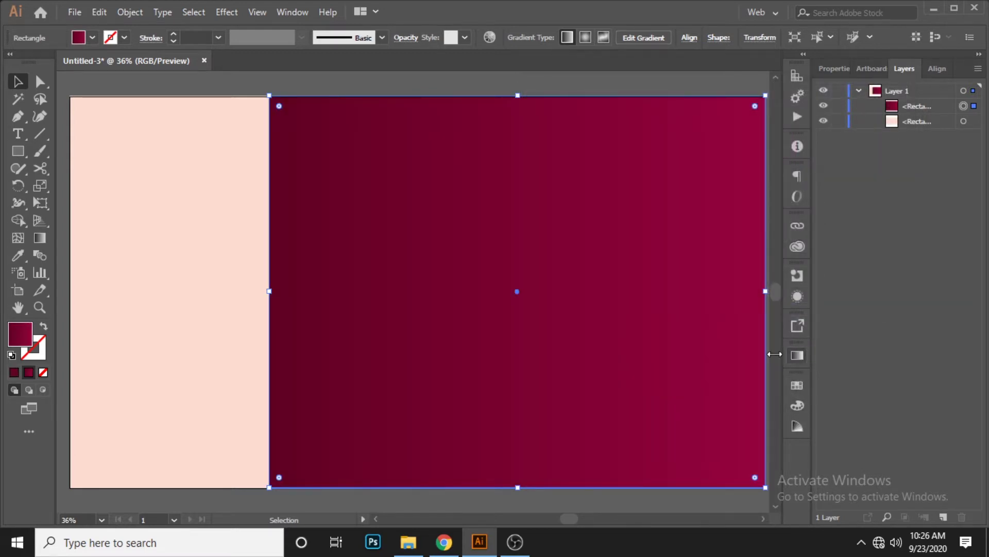
# Angle the gradient diagonally from top-left to bottom-right, then deselect
pyautogui.click(40, 237)
pyautogui.moveTo(273, 98); pyautogui.dragTo(748, 477)
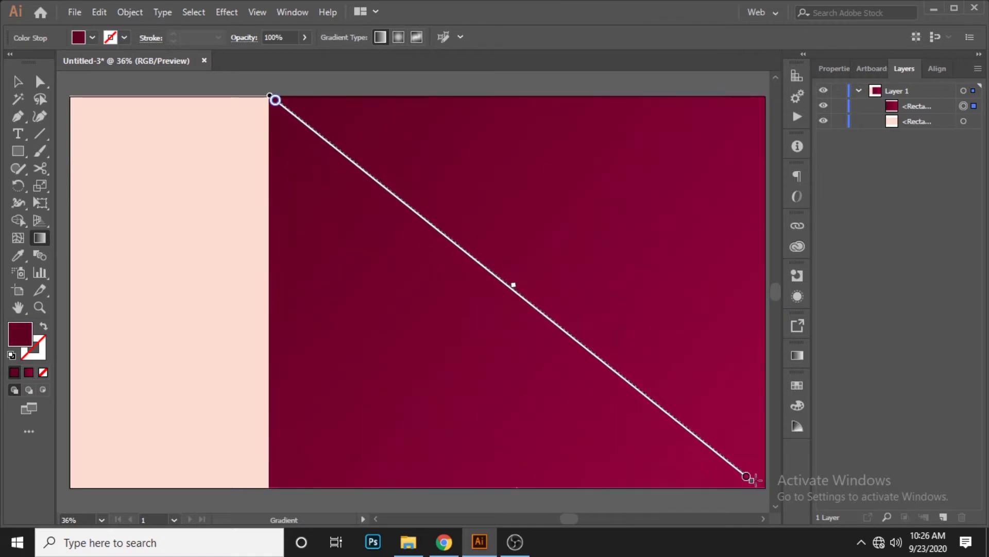
pyautogui.click(18, 81)
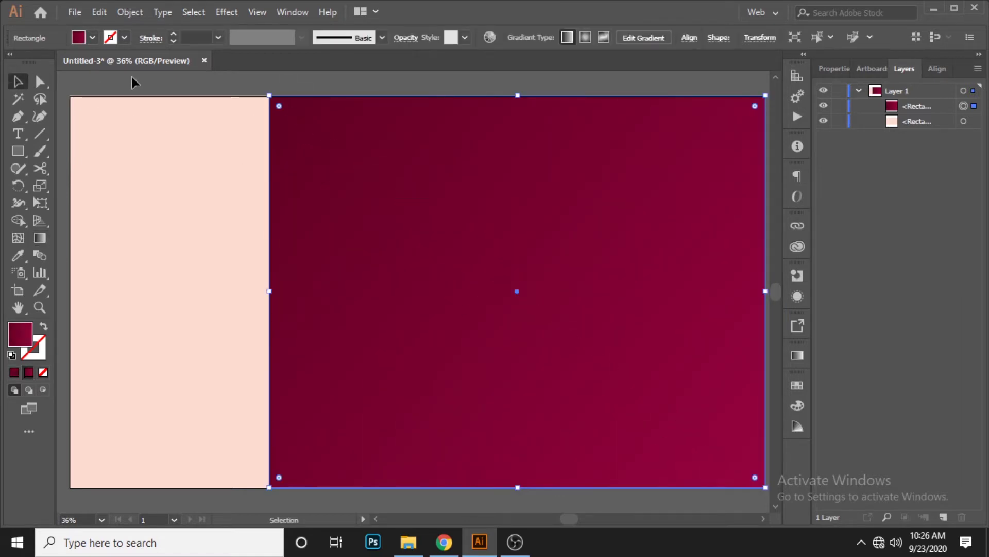
pyautogui.click(131, 79)
pyautogui.moveTo(415, 173); pyautogui.dragTo(410, 170)
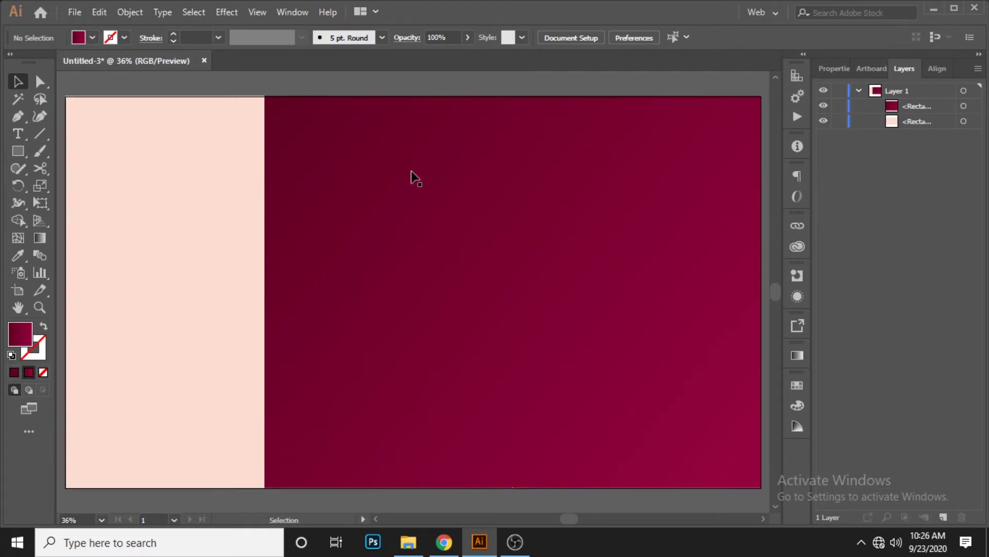
# Show the rulers and drag vertical and horizontal guides to the banner's centre
pyautogui.click(392, 239)
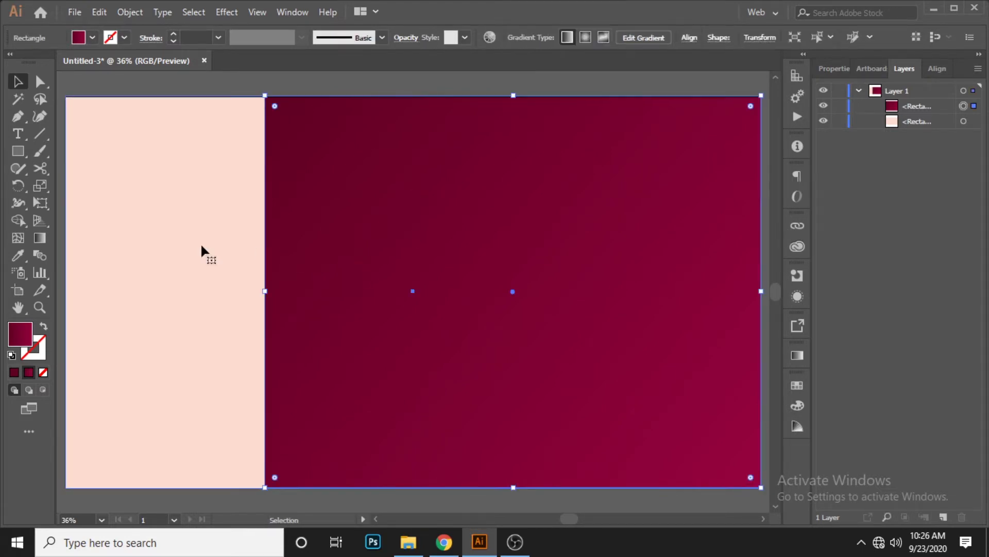
pyautogui.click(196, 262)
pyautogui.hotkey('ctrl', 'r')
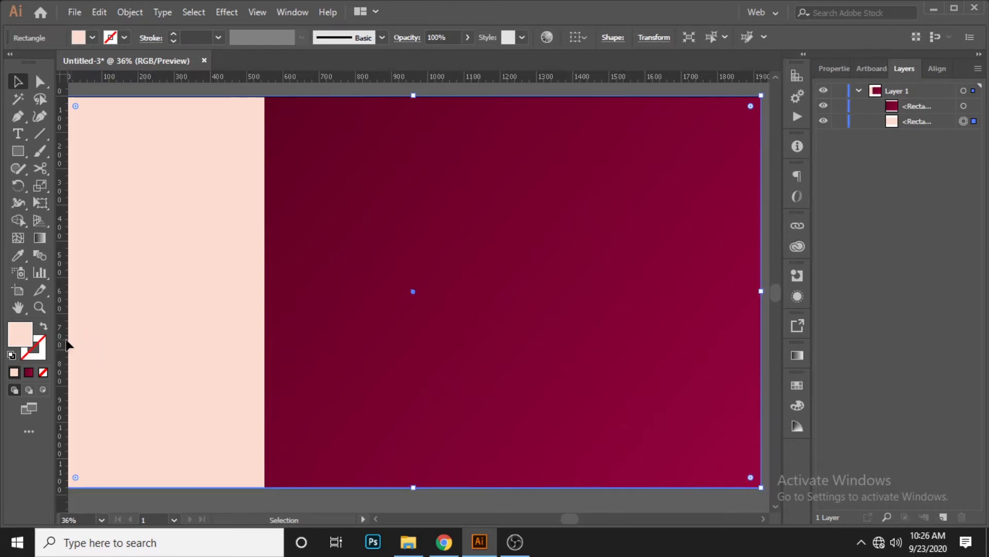
pyautogui.moveTo(62, 342)
pyautogui.mouseDown()
pyautogui.moveTo(399, 326)
pyautogui.moveTo(416, 312)
pyautogui.mouseUp()
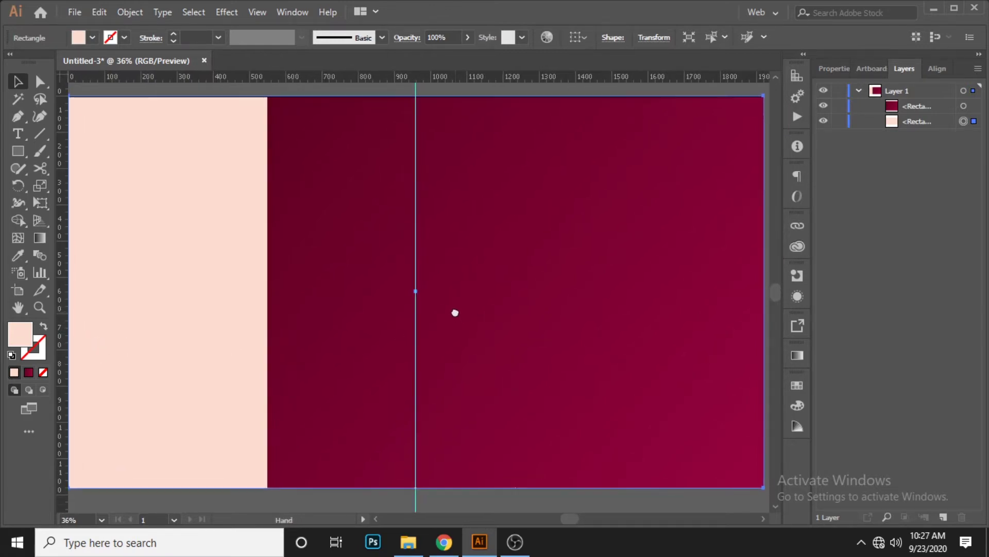
pyautogui.moveTo(479, 78); pyautogui.dragTo(437, 296)
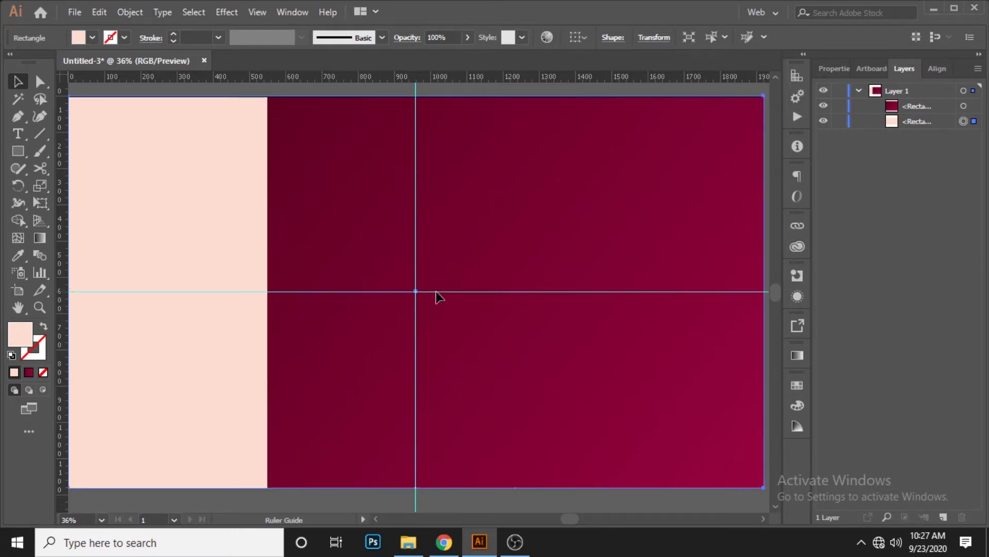
# Lock the peach and maroon background rectangles in the Layers panel
pyautogui.click(309, 336)
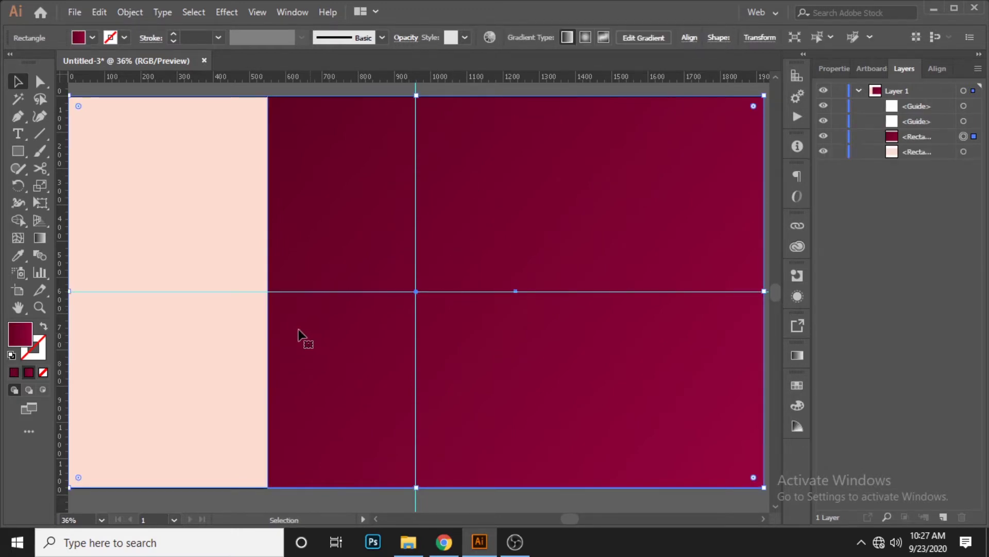
pyautogui.click(838, 152)
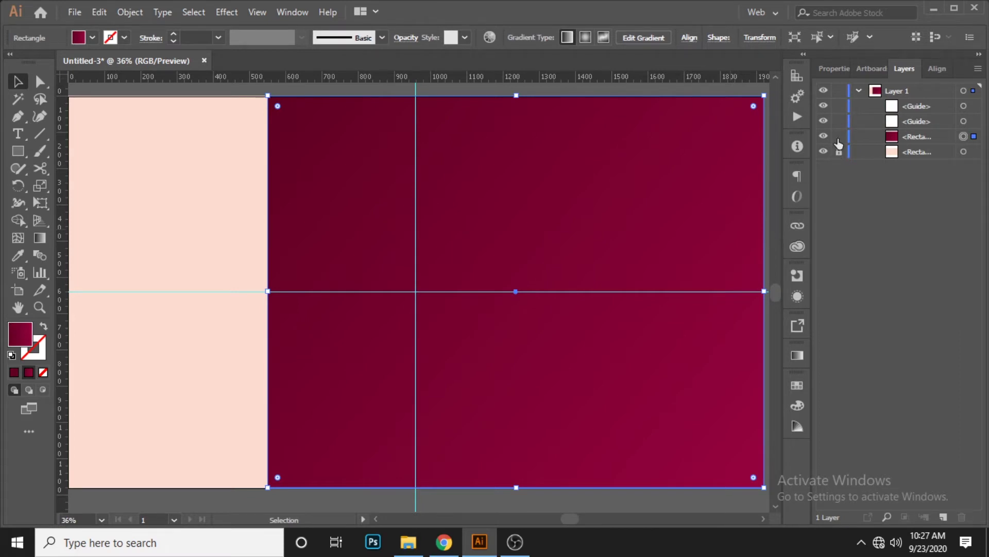
pyautogui.click(839, 136)
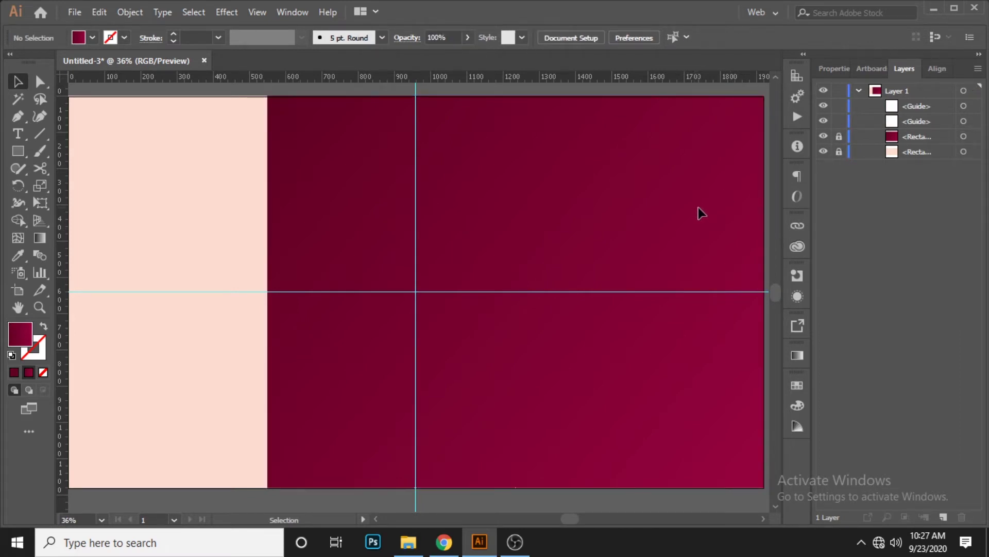
pyautogui.click(17, 149)
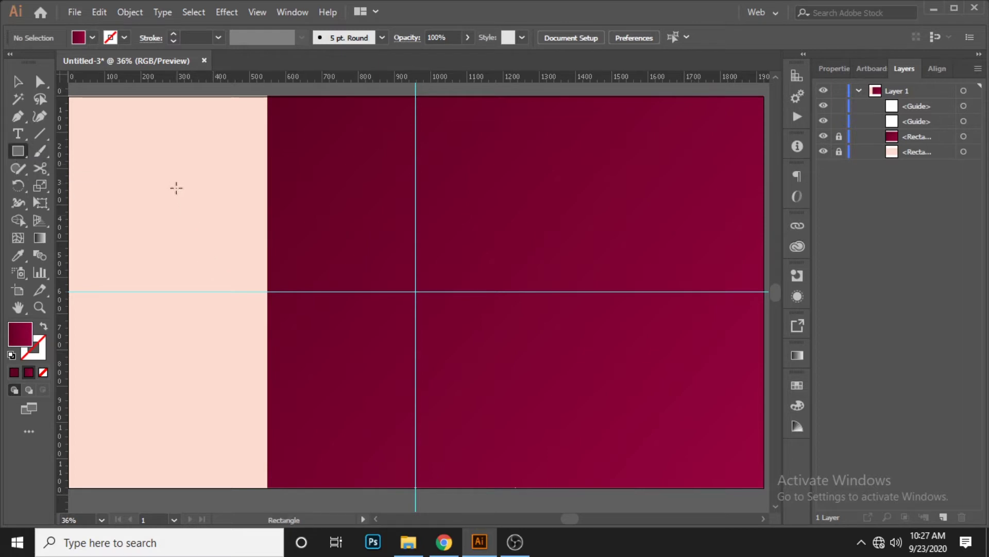
# Draw a large rectangle across the centre with no fill and a white outline
pyautogui.moveTo(176, 189); pyautogui.dragTo(630, 400)
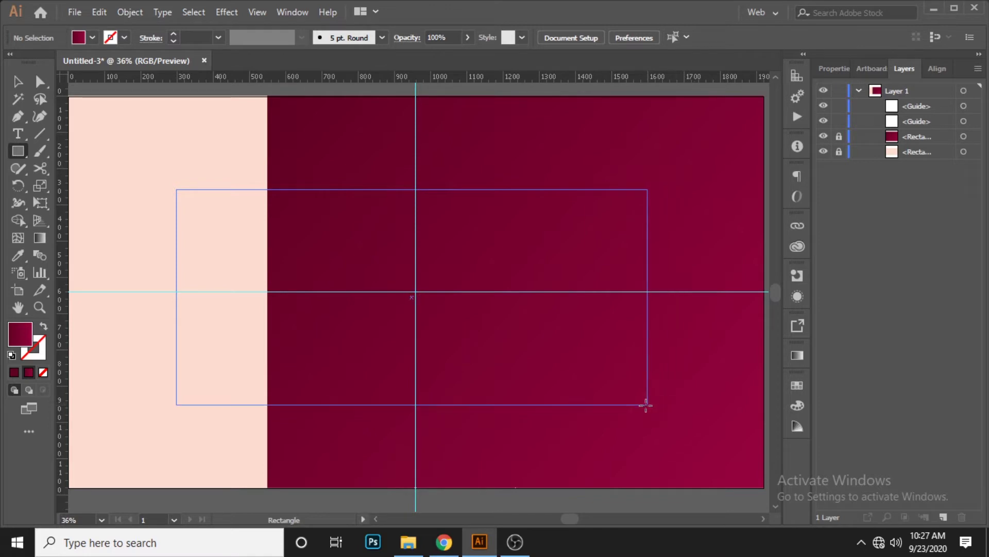
pyautogui.moveTo(630, 400); pyautogui.dragTo(645, 417)
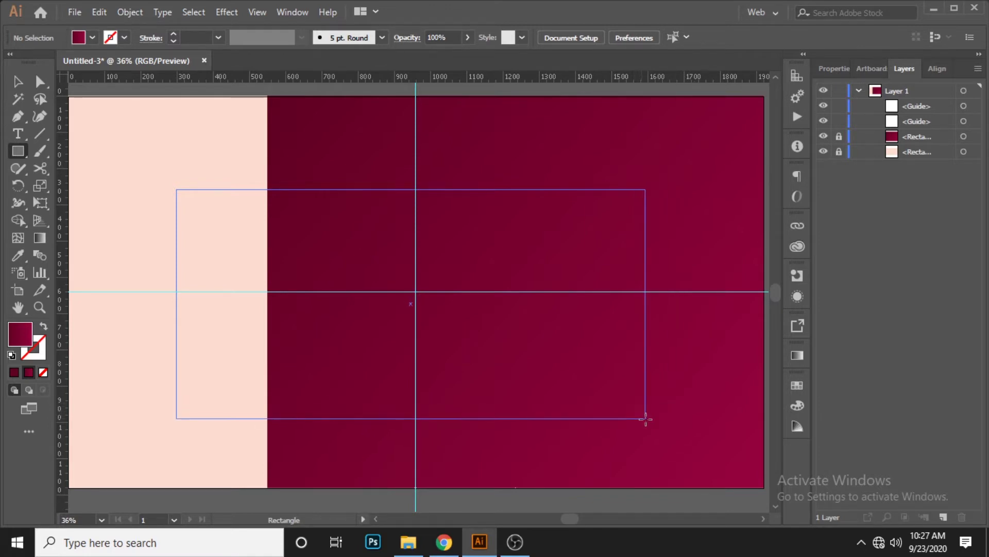
pyautogui.click(18, 81)
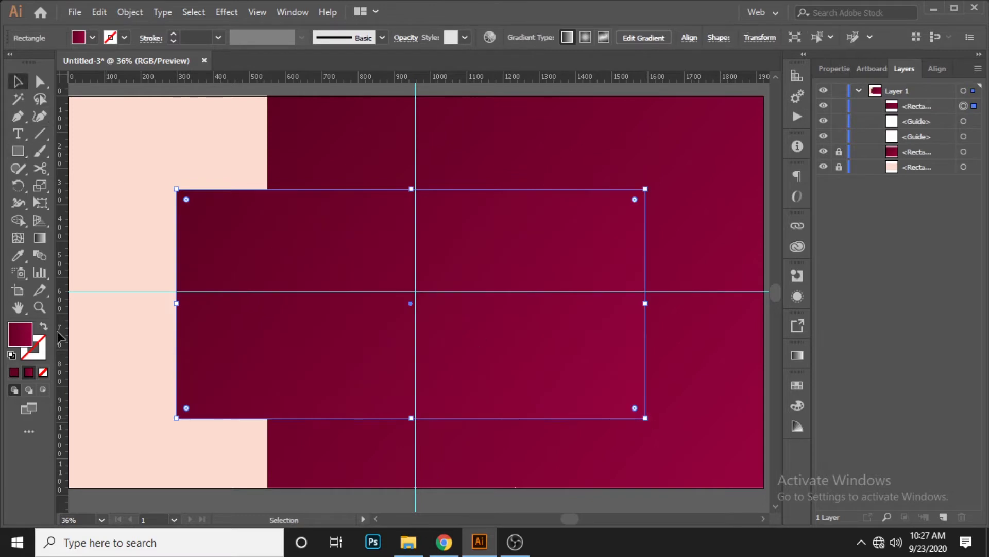
pyautogui.click(43, 372)
pyautogui.click(34, 348)
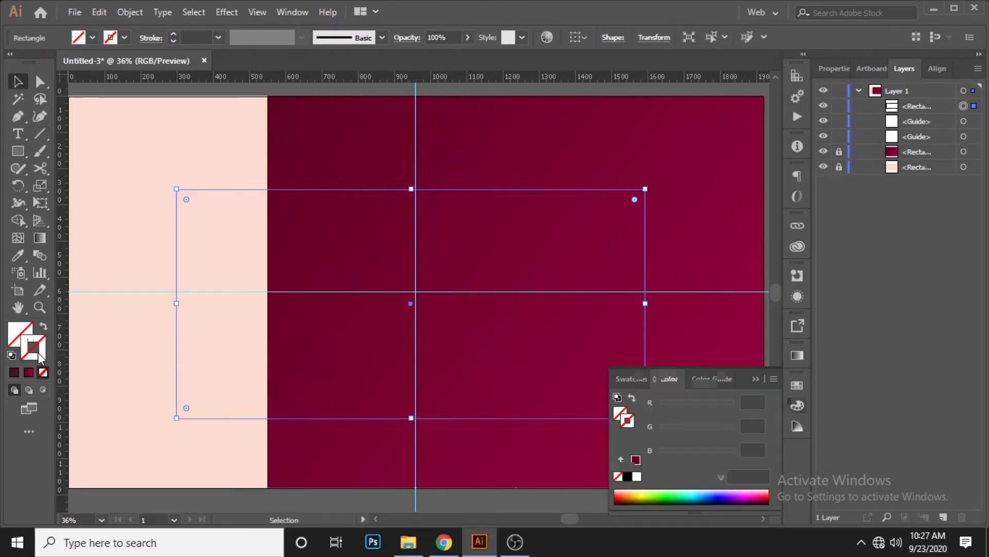
pyautogui.click(13, 372)
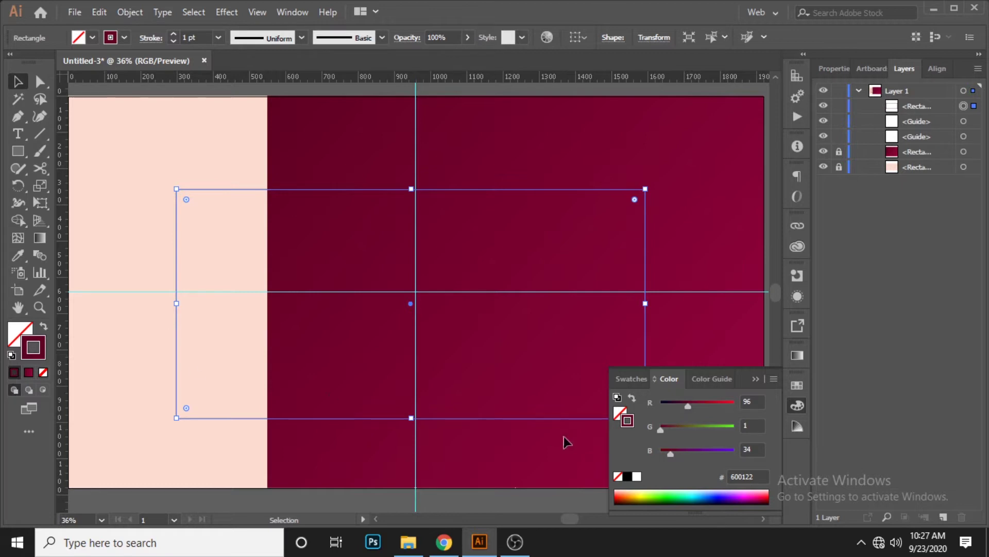
pyautogui.click(637, 476)
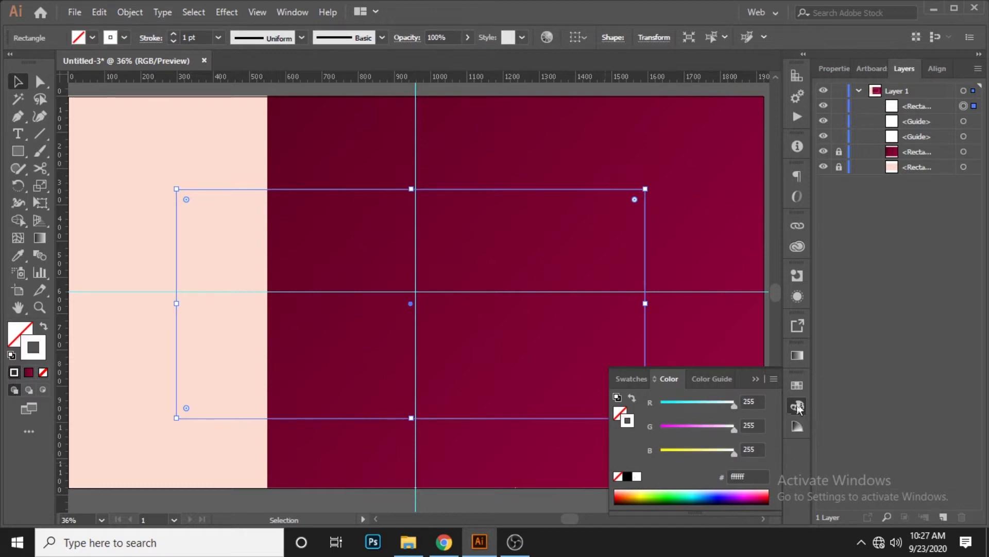
# Set the frame's stroke weight to 25 pt
pyautogui.click(218, 37)
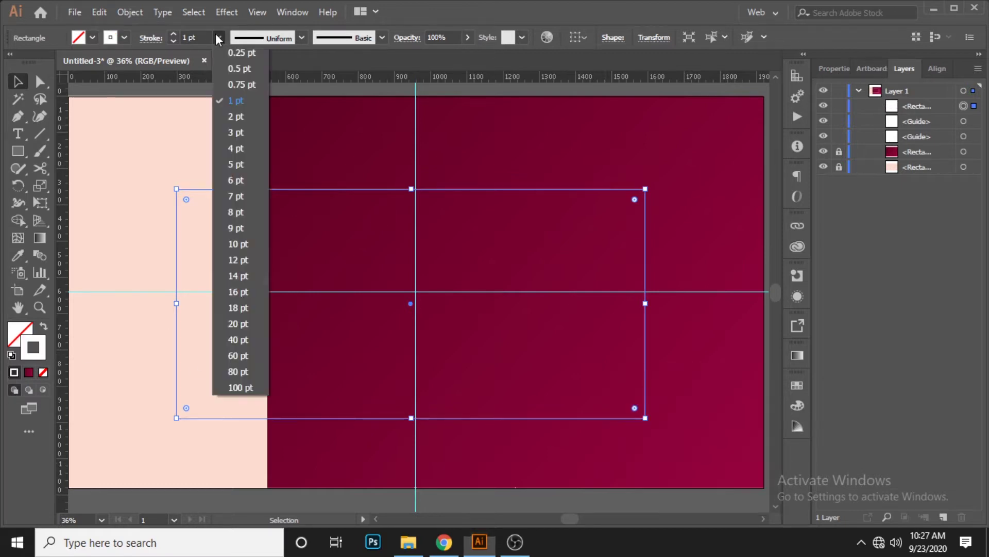
pyautogui.click(238, 324)
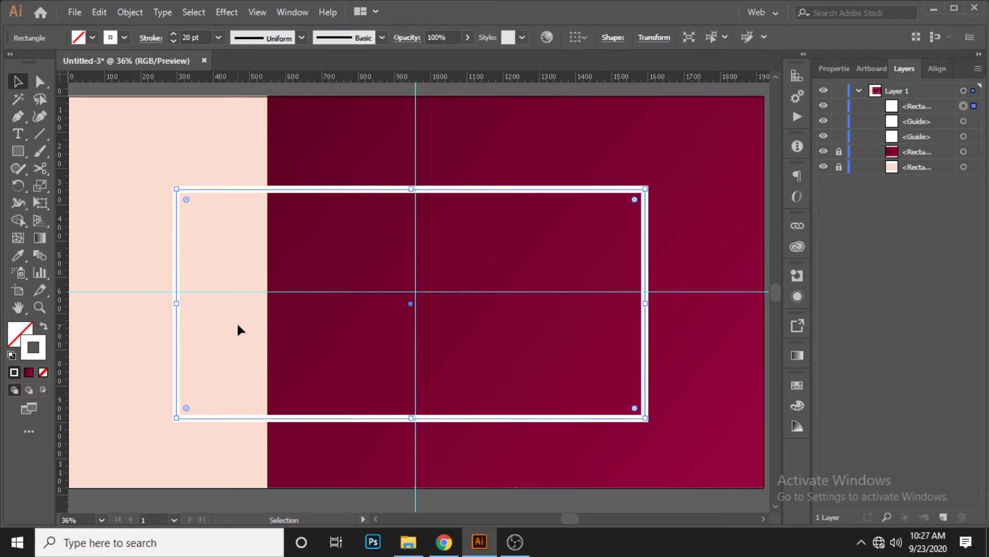
pyautogui.click(195, 38)
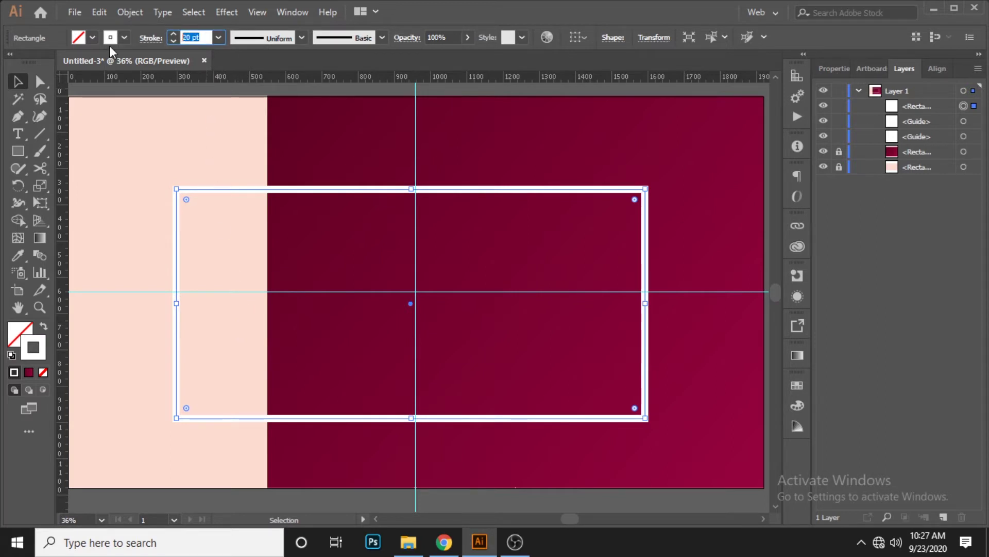
pyautogui.write('25')
pyautogui.press('Return')
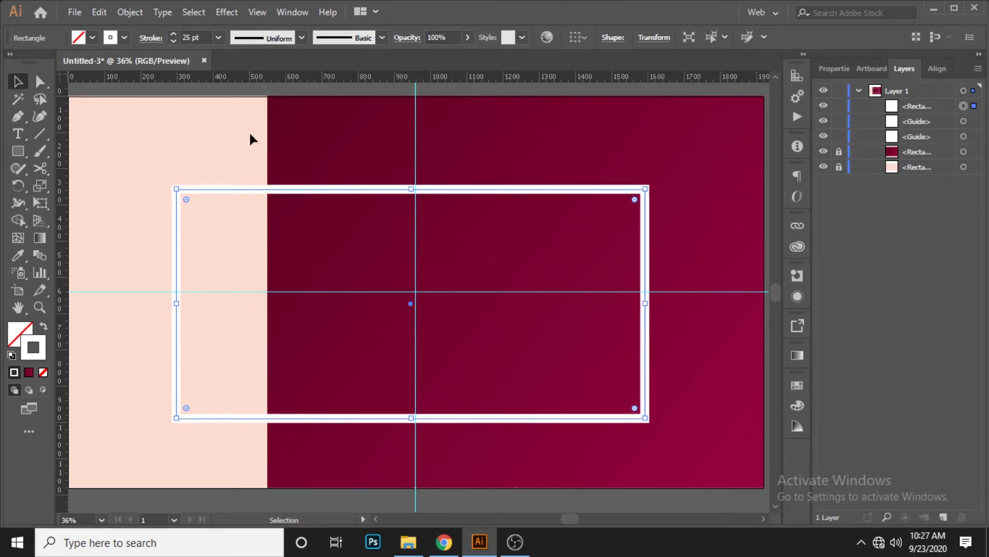
pyautogui.click(249, 133)
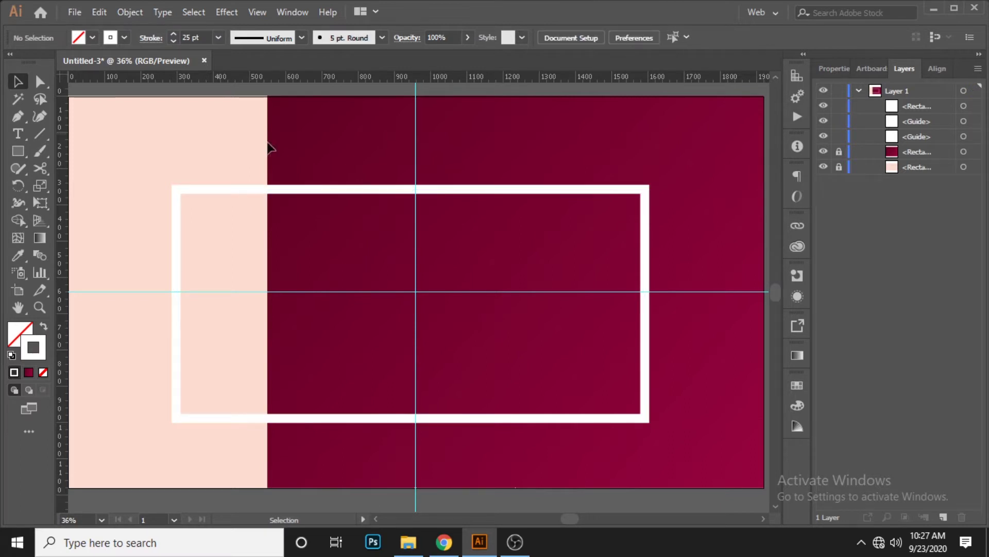
# Nudge the white frame slightly to the right
pyautogui.click(454, 189)
pyautogui.press('Right')
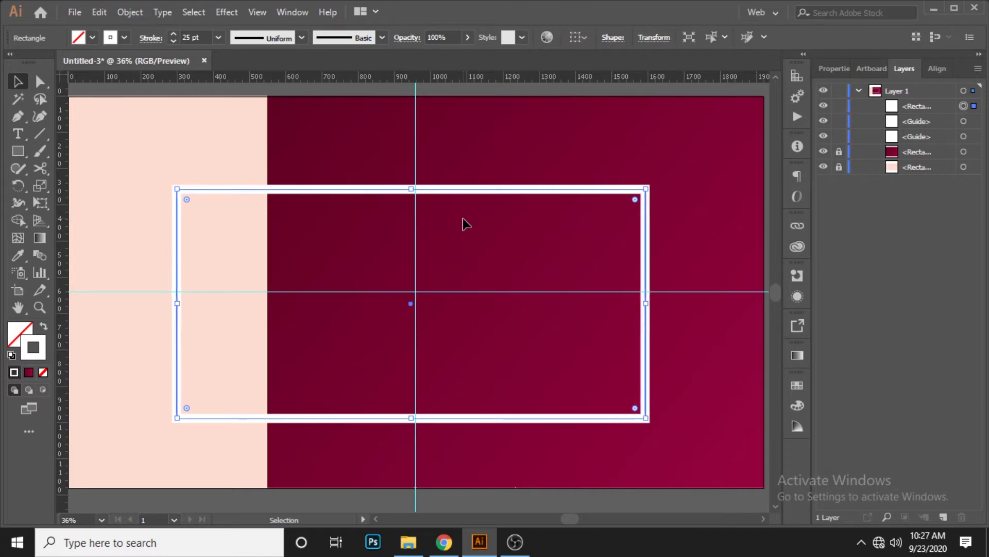
pyautogui.press('Right')
pyautogui.press('Right')
pyautogui.press('Right')
pyautogui.press('Right')
pyautogui.press('Right')
pyautogui.press('Right')
pyautogui.press('Right')
pyautogui.press('Right')
pyautogui.press('Right')
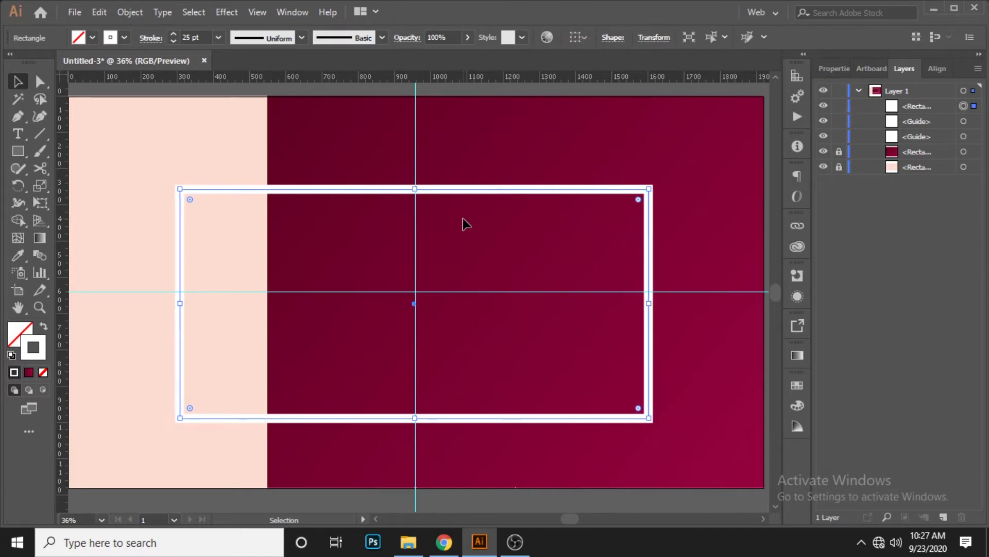
pyautogui.press('Right')
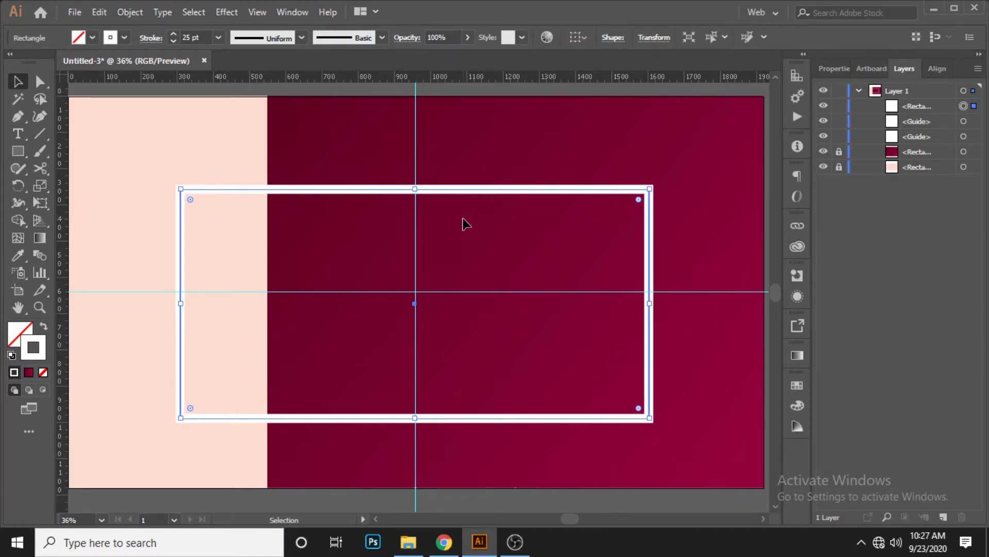
pyautogui.click(477, 159)
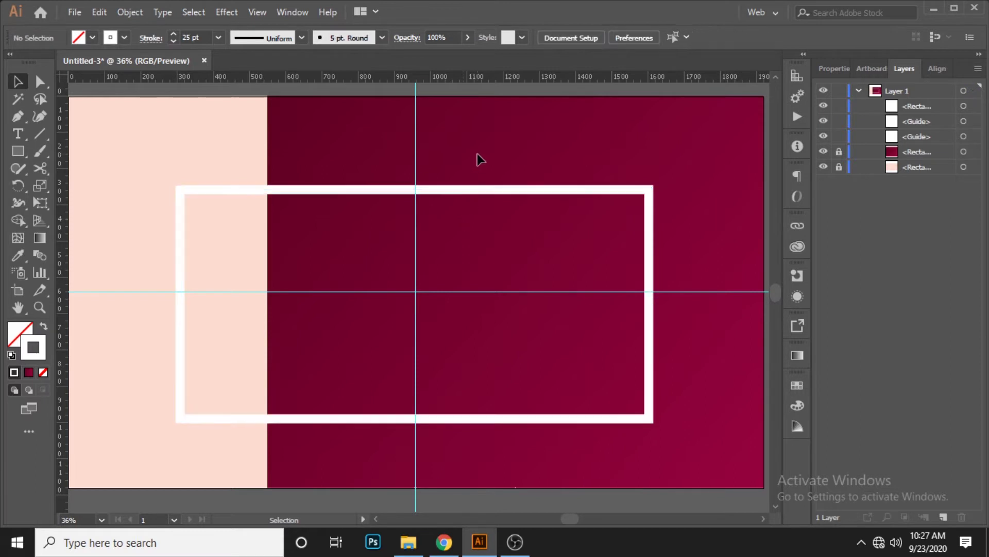
pyautogui.hscroll(-1, 491, 170)
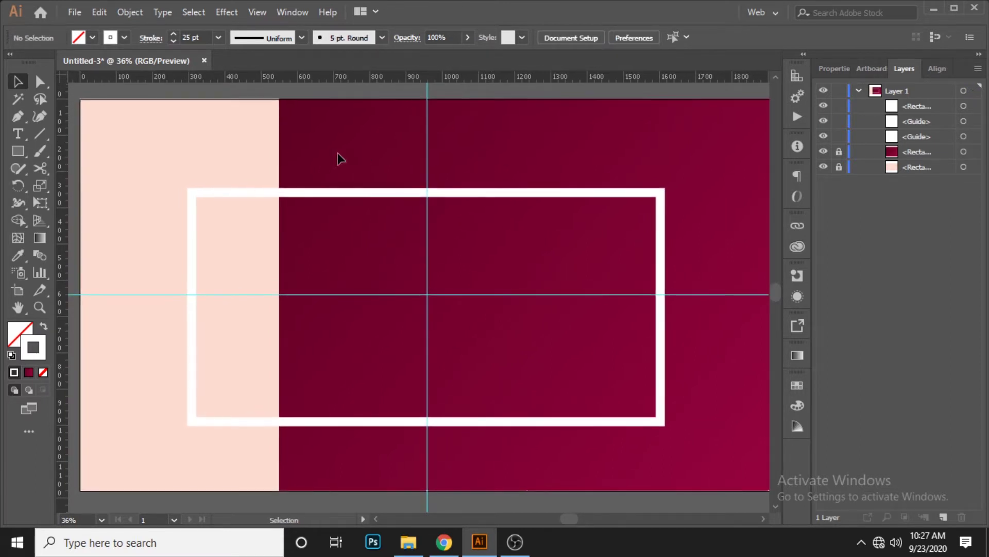
# Reduce the frame's stroke weight to 22 pt
pyautogui.moveTo(339, 155); pyautogui.dragTo(370, 211)
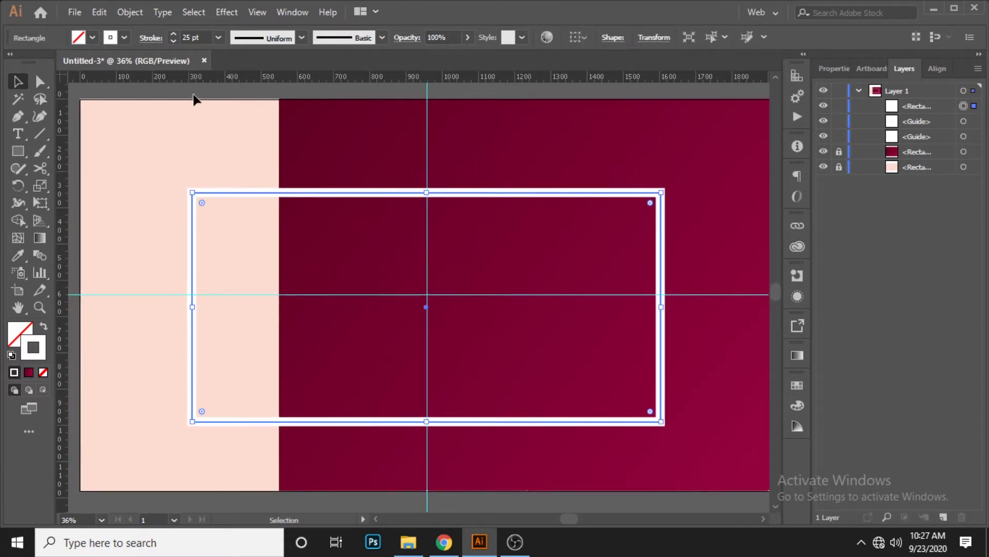
pyautogui.click(173, 41)
pyautogui.click(173, 41)
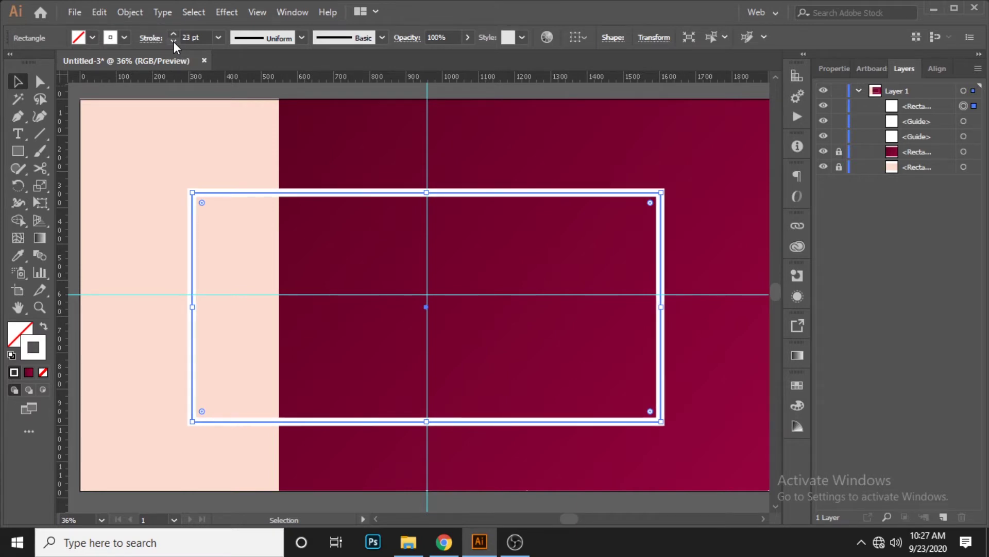
pyautogui.click(383, 156)
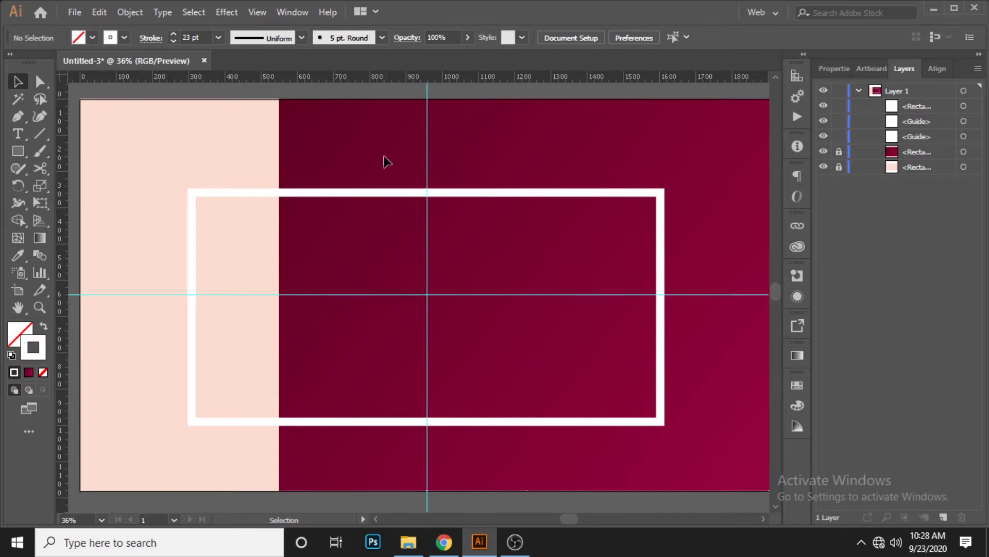
pyautogui.moveTo(356, 141); pyautogui.dragTo(408, 220)
pyautogui.click(174, 41)
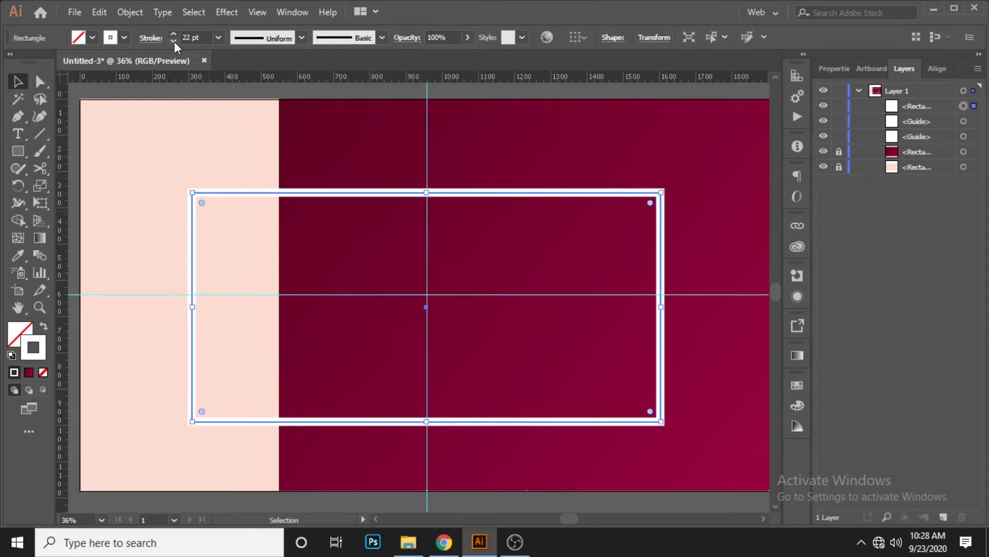
pyautogui.click(384, 171)
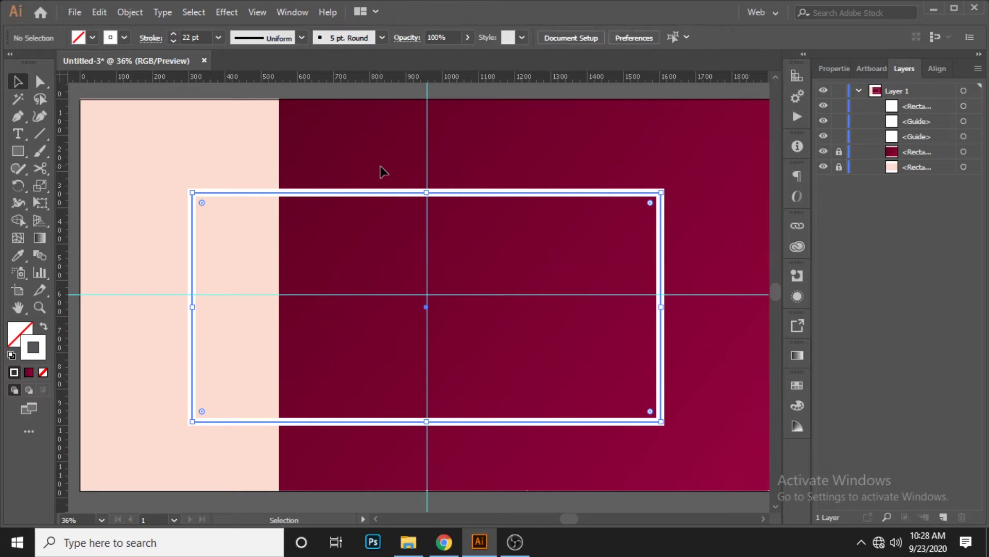
pyautogui.click(411, 543)
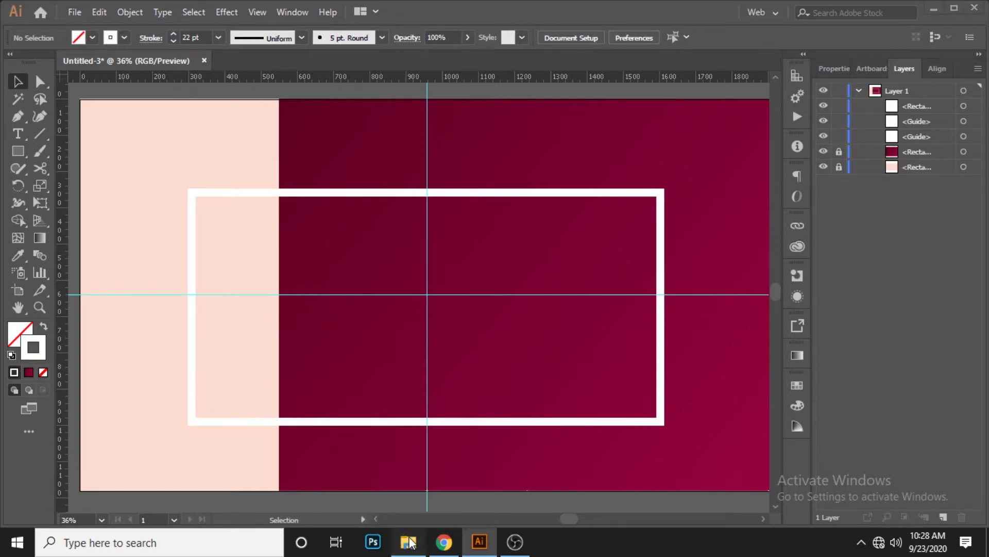
# Place the Girl model photo in the banner, embed it, and nudge it into position
pyautogui.moveTo(163, 119)
pyautogui.mouseDown()
pyautogui.moveTo(477, 543)
pyautogui.moveTo(422, 329)
pyautogui.mouseUp()
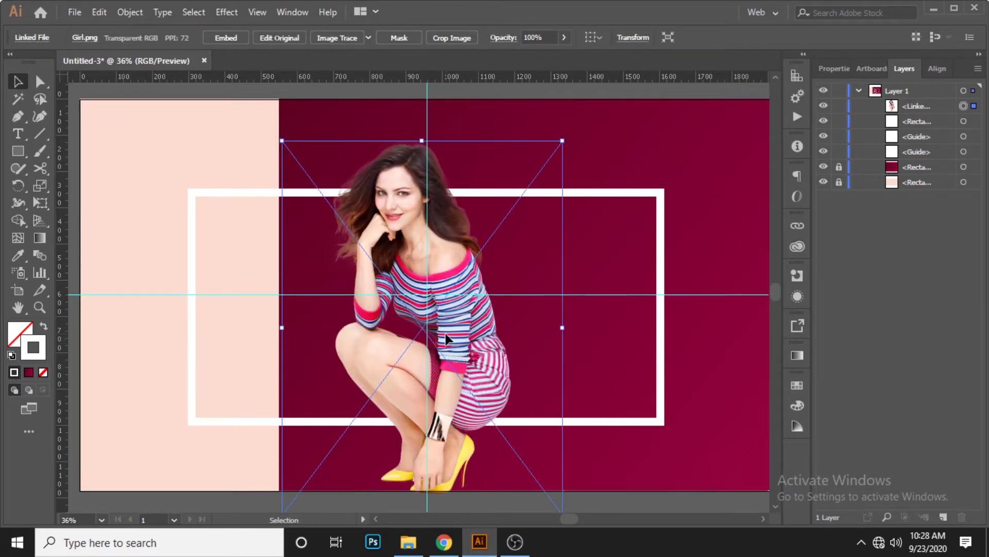
pyautogui.moveTo(446, 338); pyautogui.dragTo(449, 335)
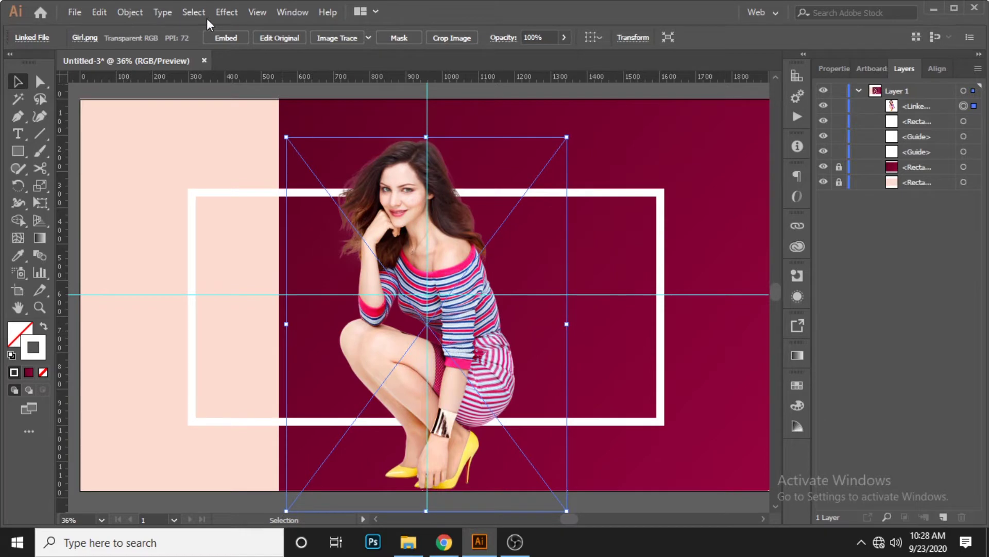
pyautogui.click(226, 38)
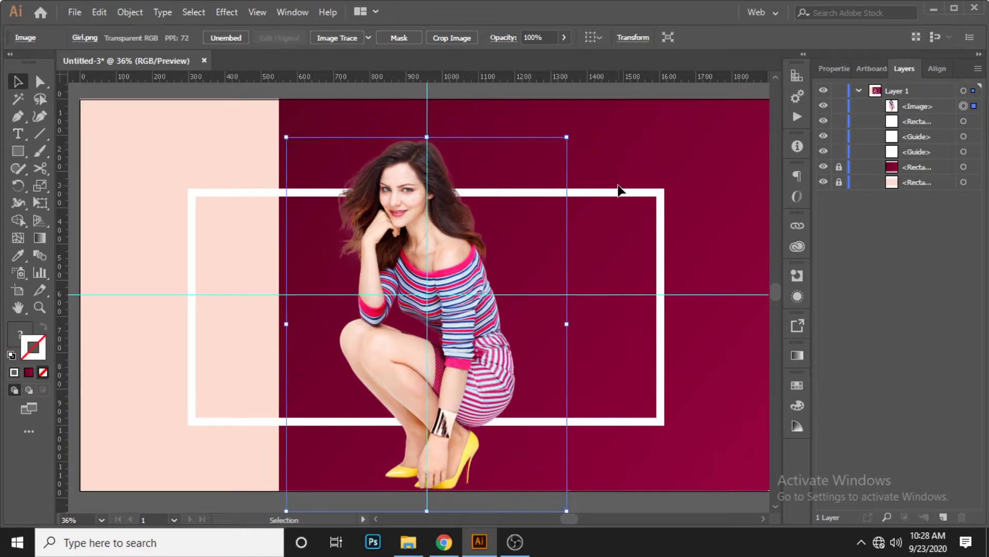
pyautogui.press('Down')
pyautogui.press('Right')
pyautogui.press('Down')
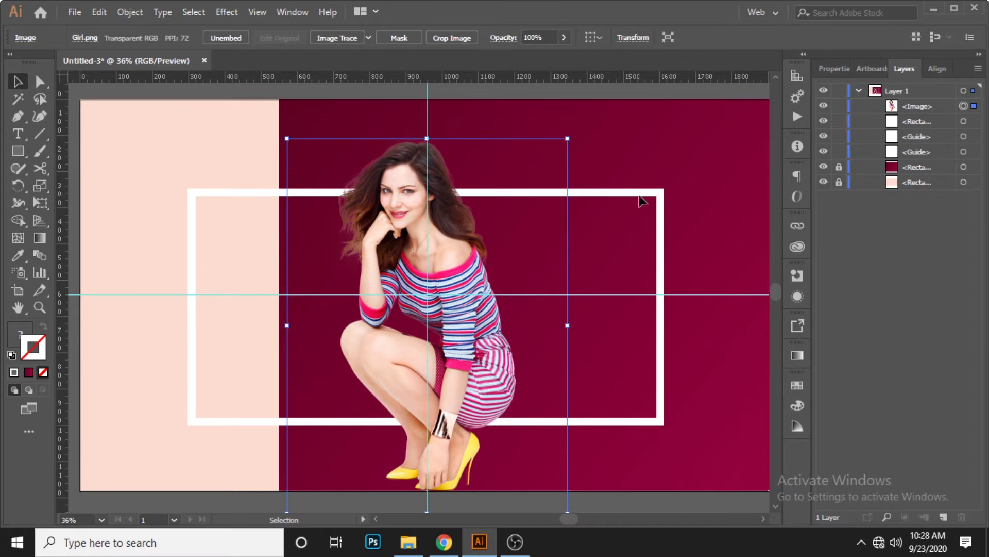
pyautogui.click(620, 139)
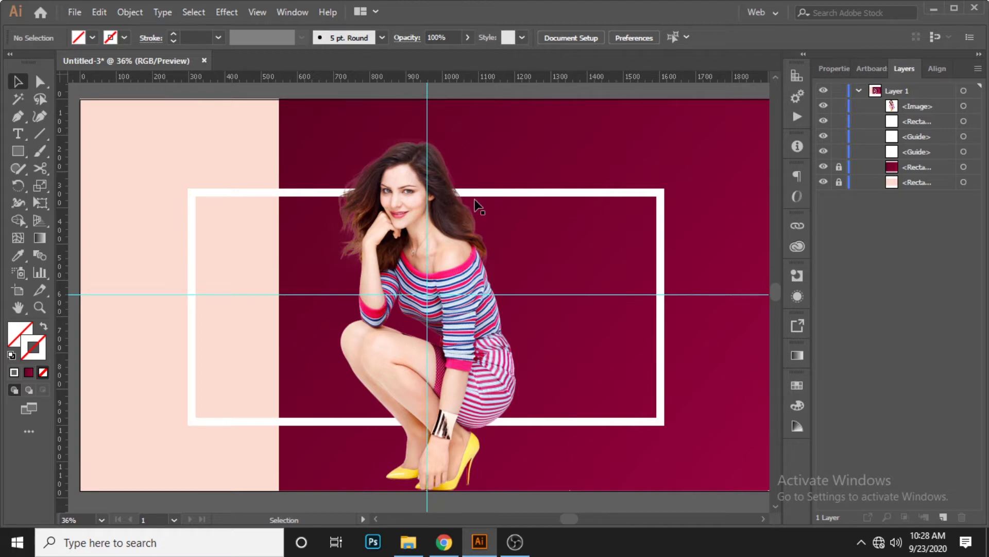
# Scale the model photo down slightly, shift it right, and lower the frame's top edge a touch
pyautogui.click(420, 219)
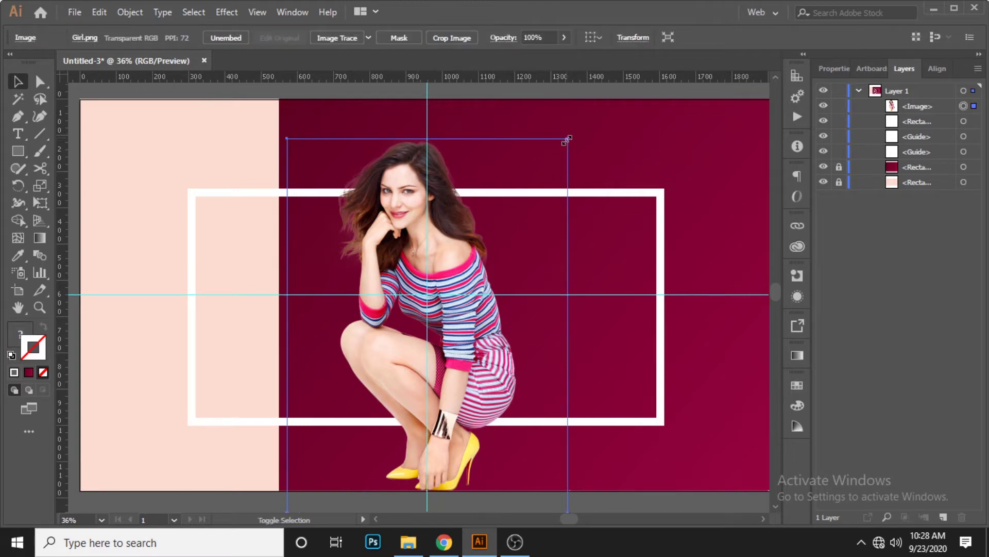
pyautogui.moveTo(567, 139); pyautogui.dragTo(553, 156)
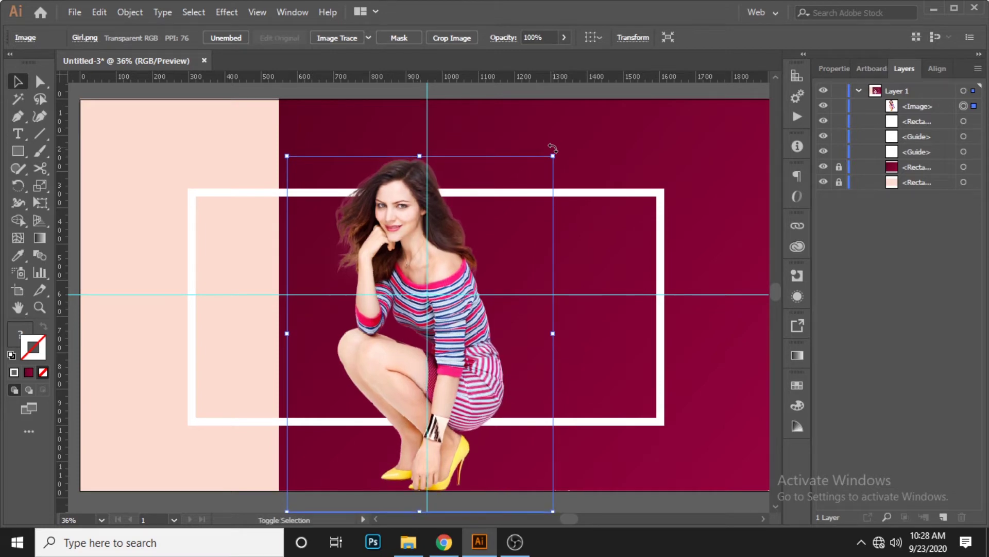
pyautogui.hotkey('shift', 'Right')
pyautogui.hotkey('shift', 'Right')
pyautogui.hotkey('shift', 'Up')
pyautogui.hotkey('shift', 'Right')
pyautogui.hotkey('shift', 'Right')
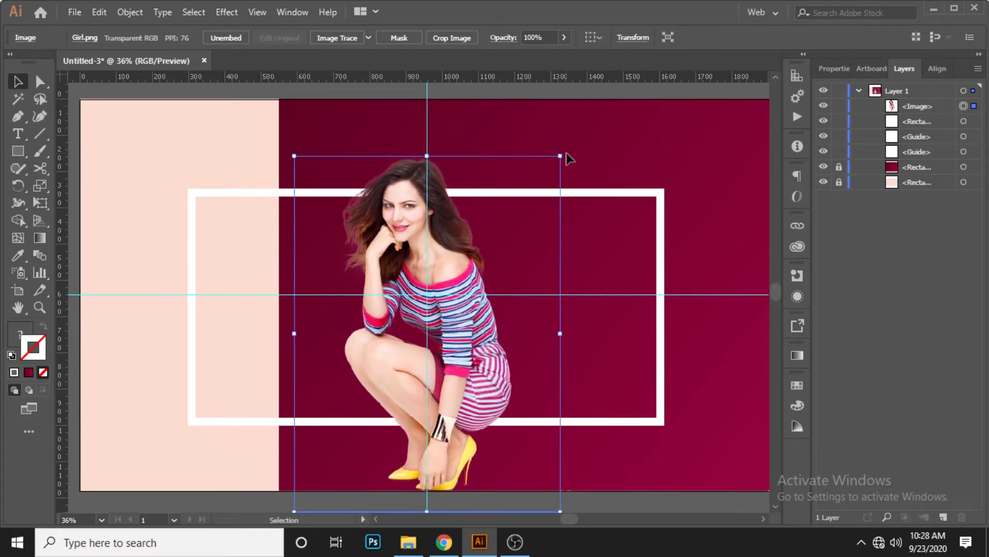
pyautogui.click(611, 162)
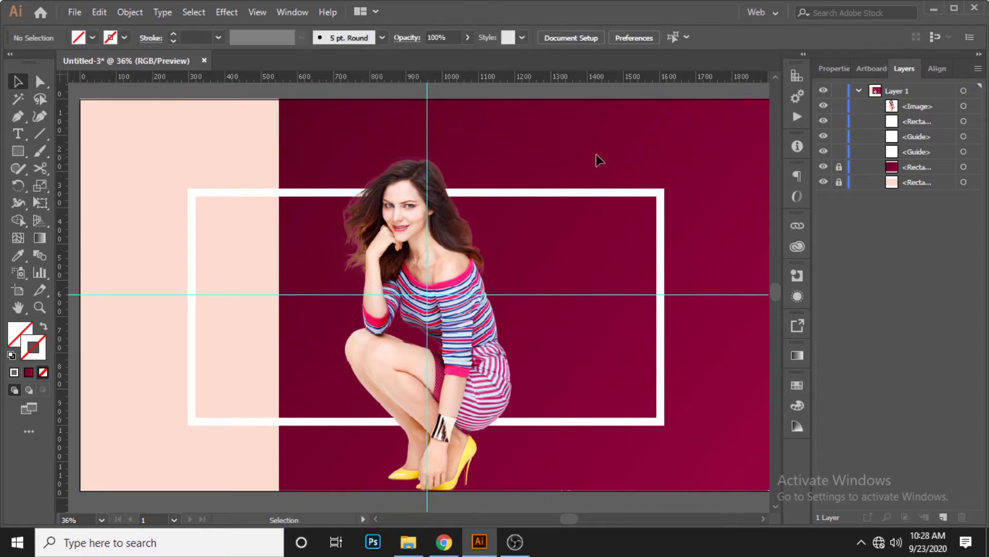
pyautogui.moveTo(597, 155); pyautogui.dragTo(629, 227)
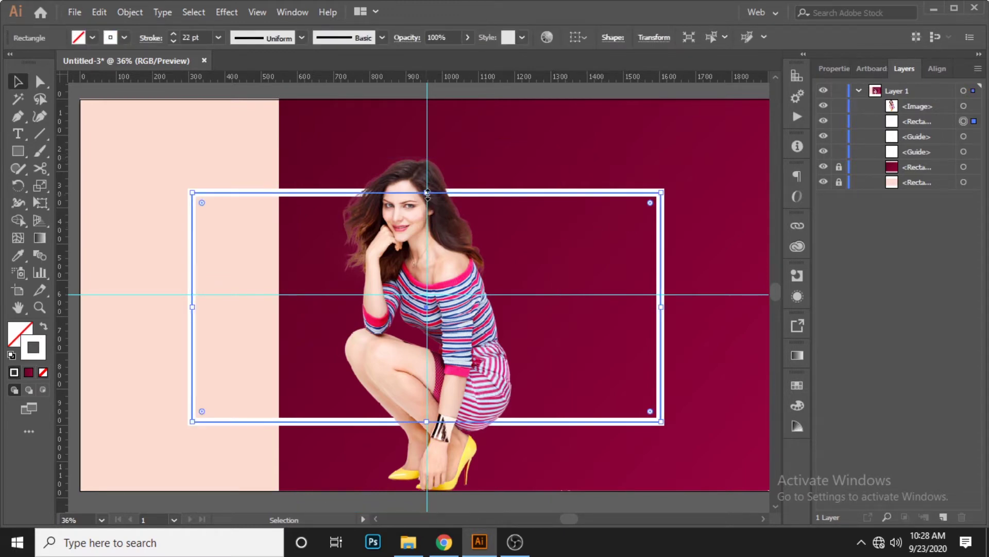
pyautogui.moveTo(427, 192); pyautogui.dragTo(427, 195)
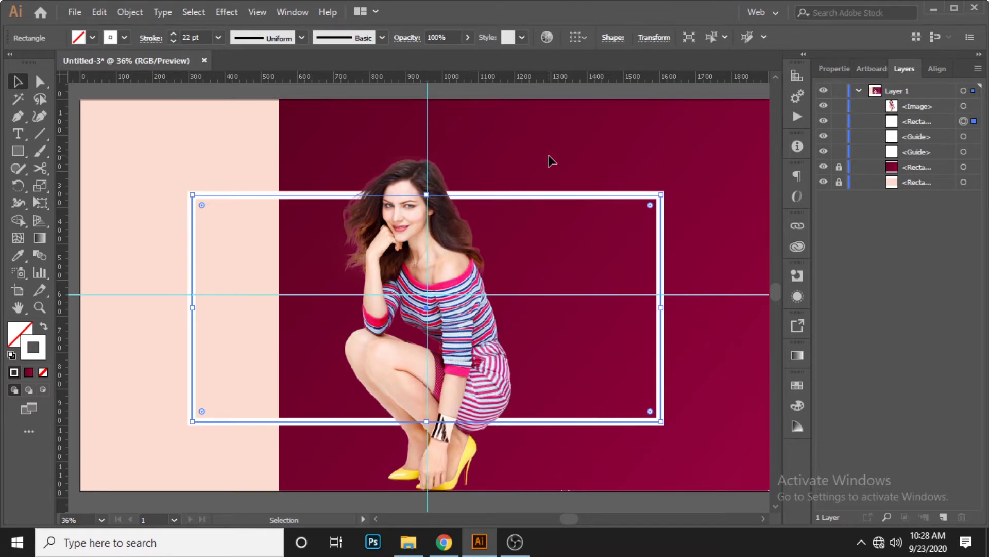
# Move the photo further right and widen the white frame on its right side
pyautogui.click(396, 220)
pyautogui.hotkey('shift', 'Right')
pyautogui.hotkey('shift', 'Right')
pyautogui.hotkey('shift', 'Right')
pyautogui.hotkey('shift', 'Right')
pyautogui.hotkey('shift', 'Right')
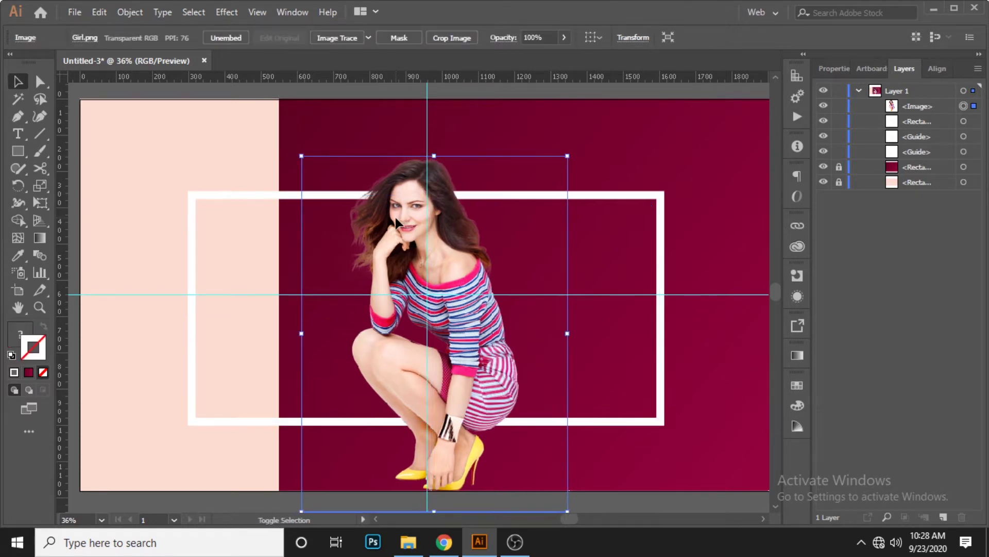
pyautogui.hotkey('shift', 'Right')
pyautogui.hotkey('shift', 'Right')
pyautogui.hotkey('shift', 'Right')
pyautogui.hotkey('shift', 'Right')
pyautogui.hotkey('shift', 'Right')
pyautogui.hotkey('shift', 'Right')
pyautogui.hotkey('shift', 'Right')
pyautogui.hotkey('shift', 'Right')
pyautogui.hotkey('shift', 'Right')
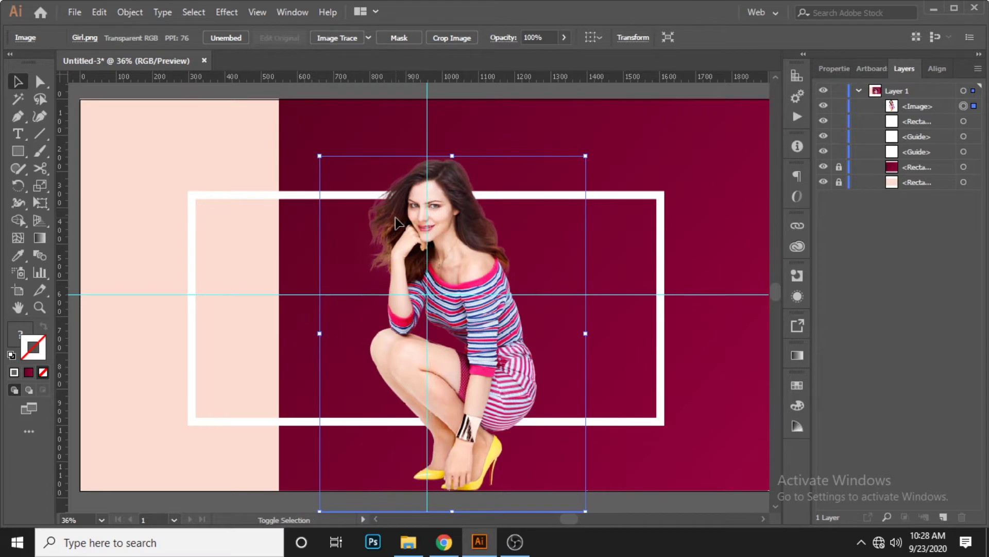
pyautogui.click(668, 138)
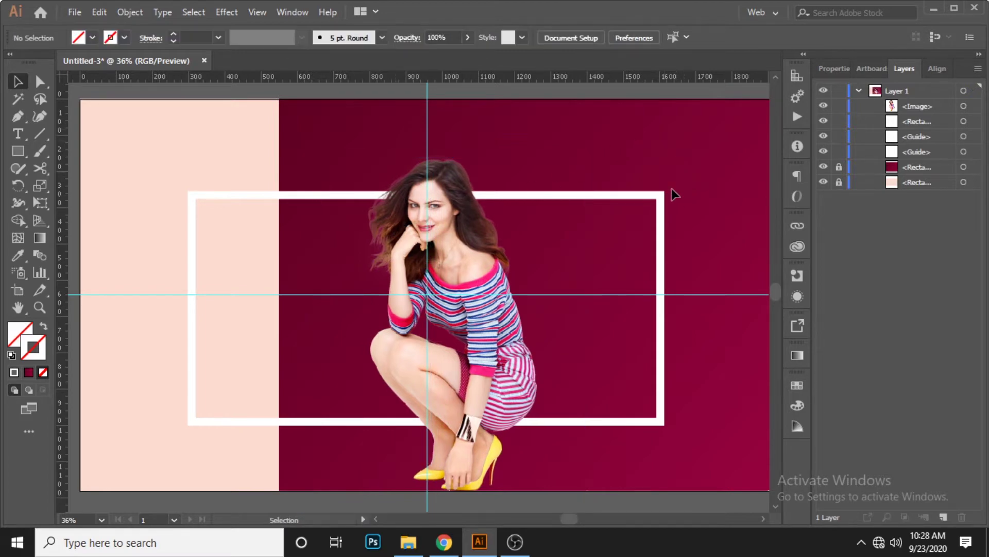
pyautogui.moveTo(616, 153); pyautogui.dragTo(658, 244)
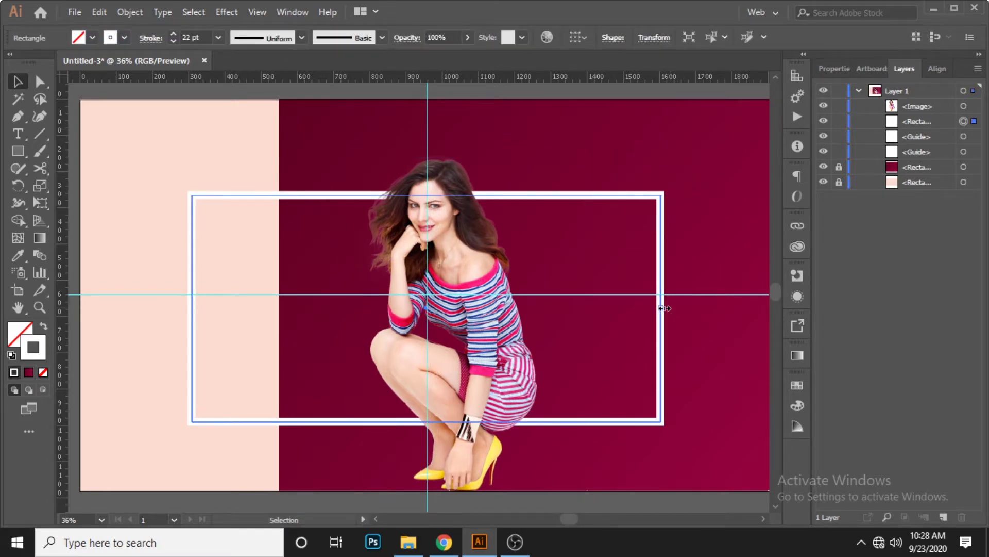
pyautogui.moveTo(664, 308); pyautogui.dragTo(675, 309)
pyautogui.click(475, 281)
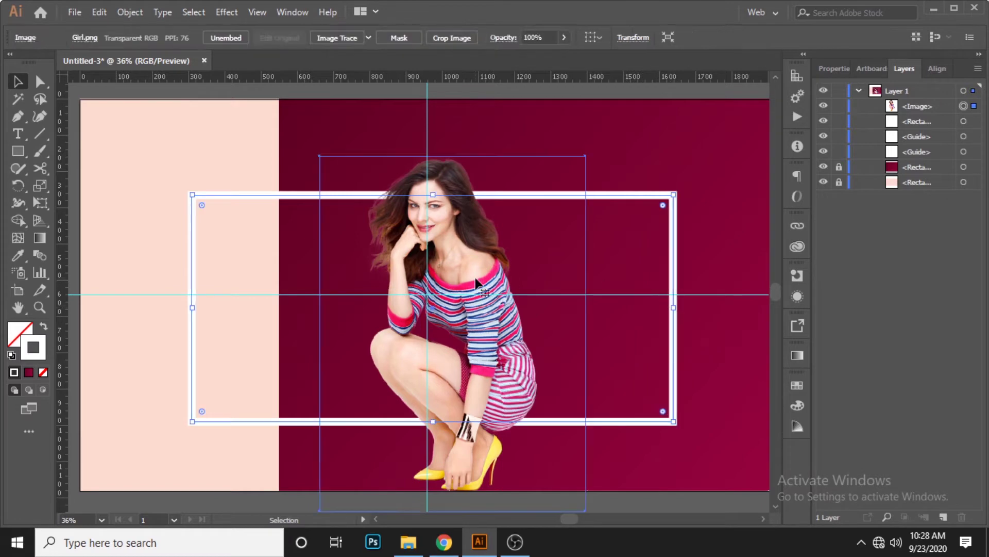
pyautogui.moveTo(475, 281); pyautogui.dragTo(478, 281)
pyautogui.click(620, 146)
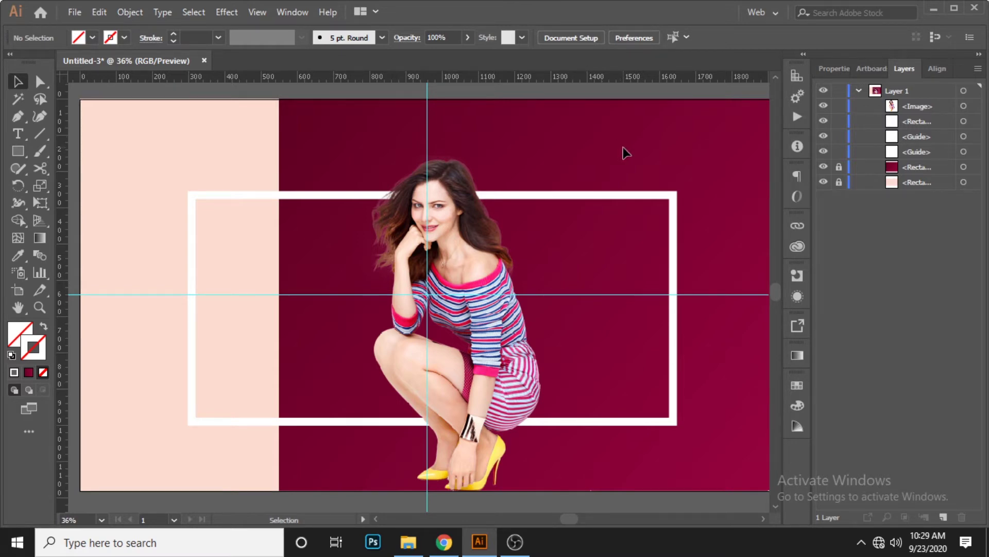
# Start a 20 pt text object above the frame with guides hidden and type HOME
pyautogui.click(15, 134)
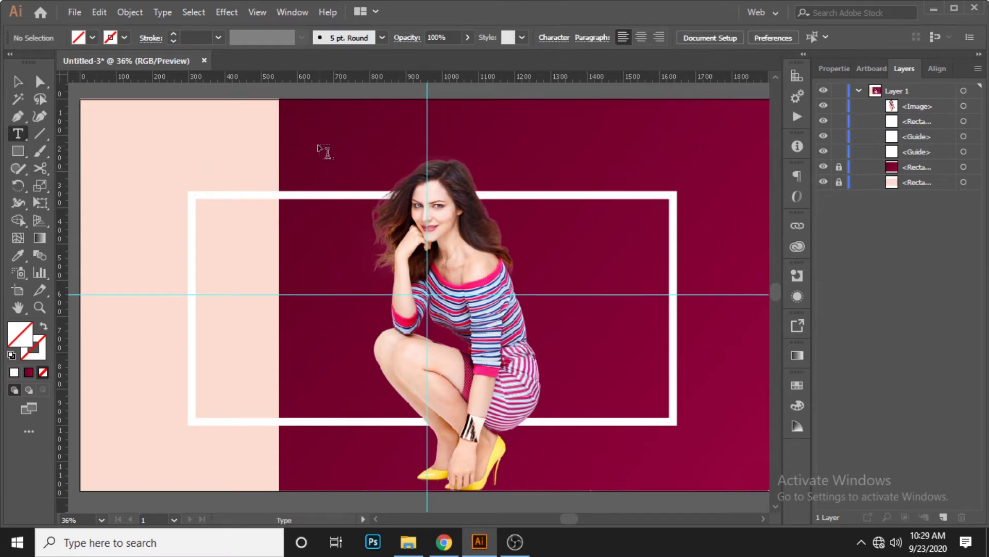
pyautogui.click(311, 129)
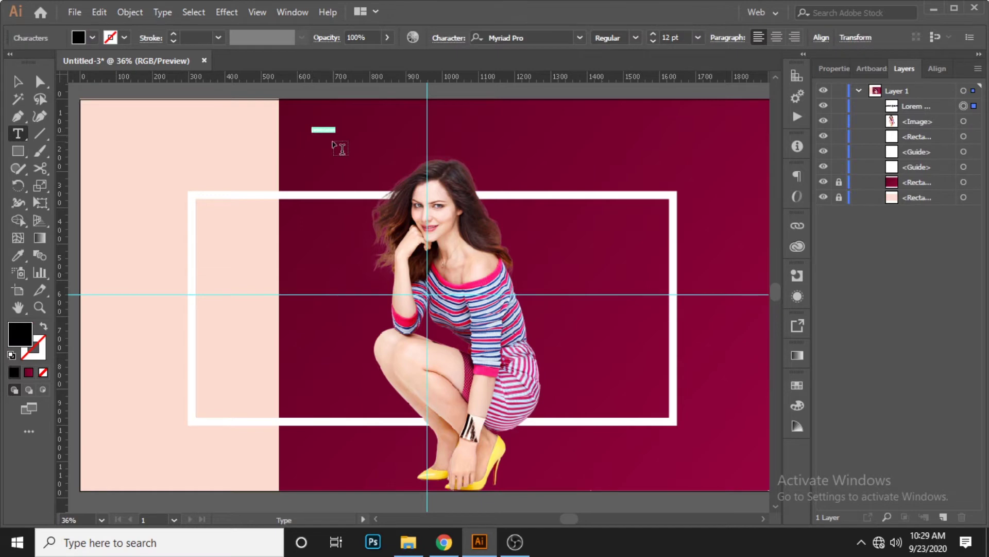
pyautogui.hotkey('ctrl', ';')
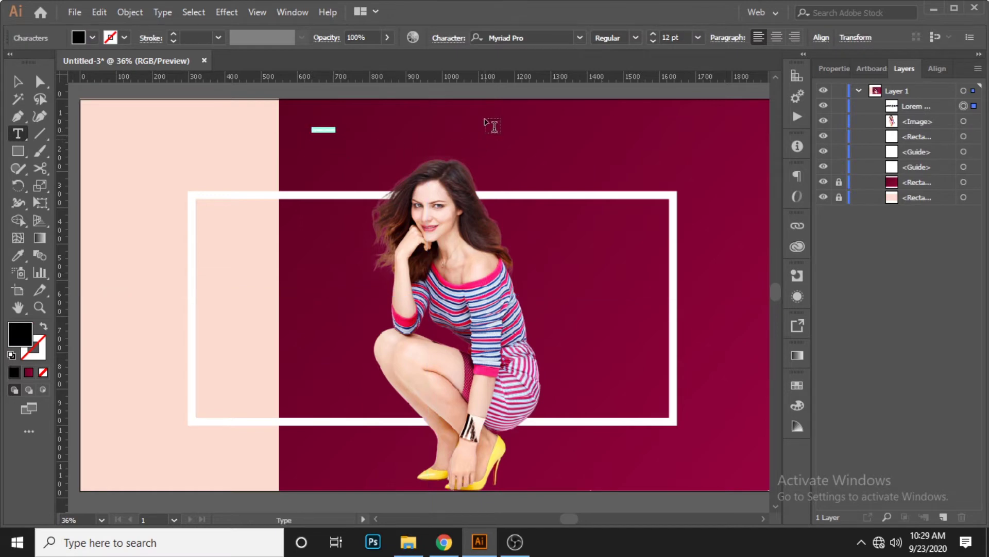
pyautogui.click(670, 37)
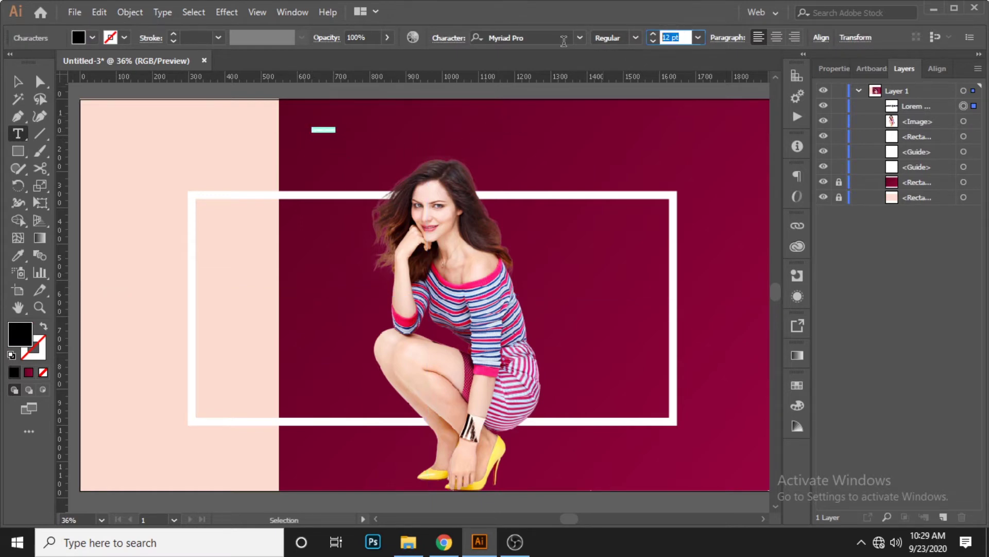
pyautogui.write('20')
pyautogui.press('Return')
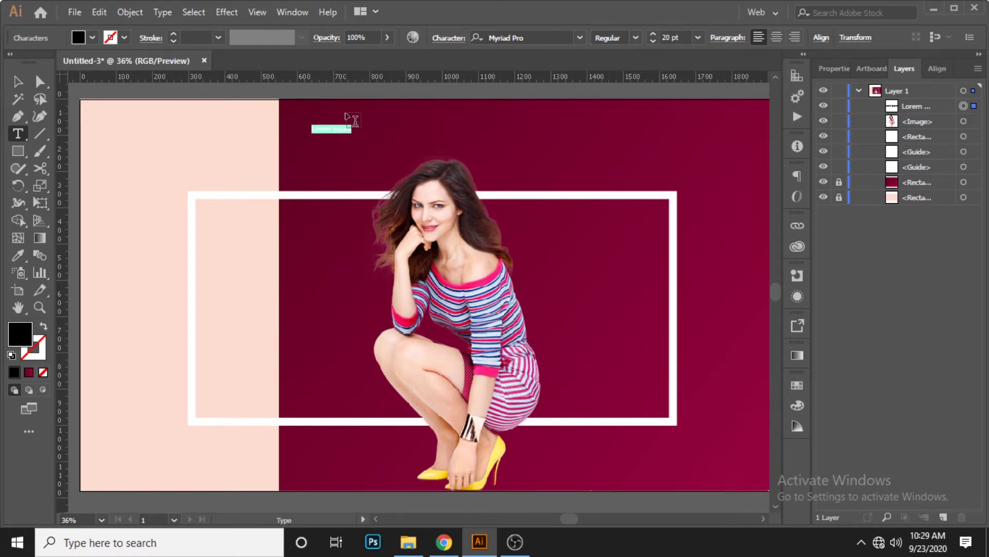
pyautogui.write('HOME')
# Make the HOME text white (#ffffff) in the Bentham font
pyautogui.click(18, 81)
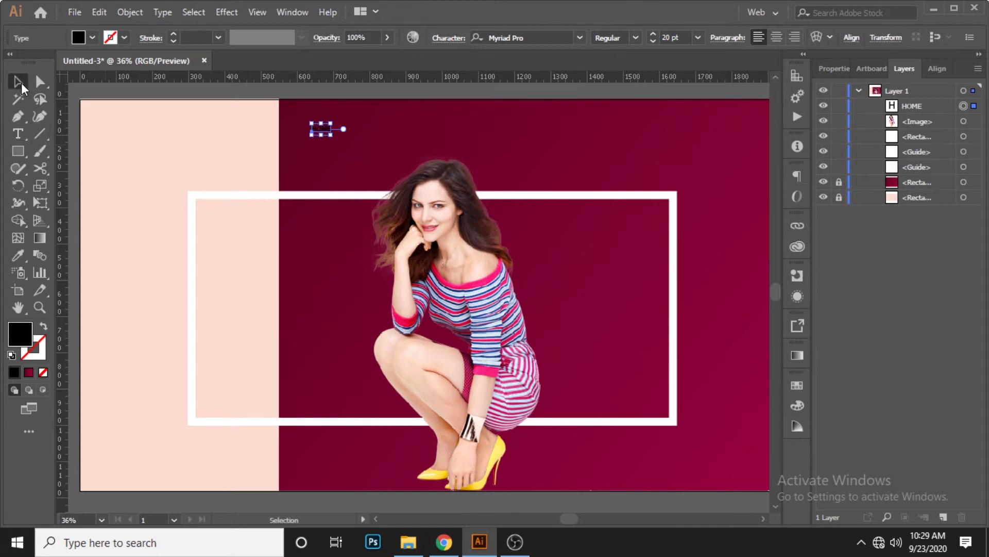
pyautogui.doubleClick(28, 342)
pyautogui.write('ffffff')
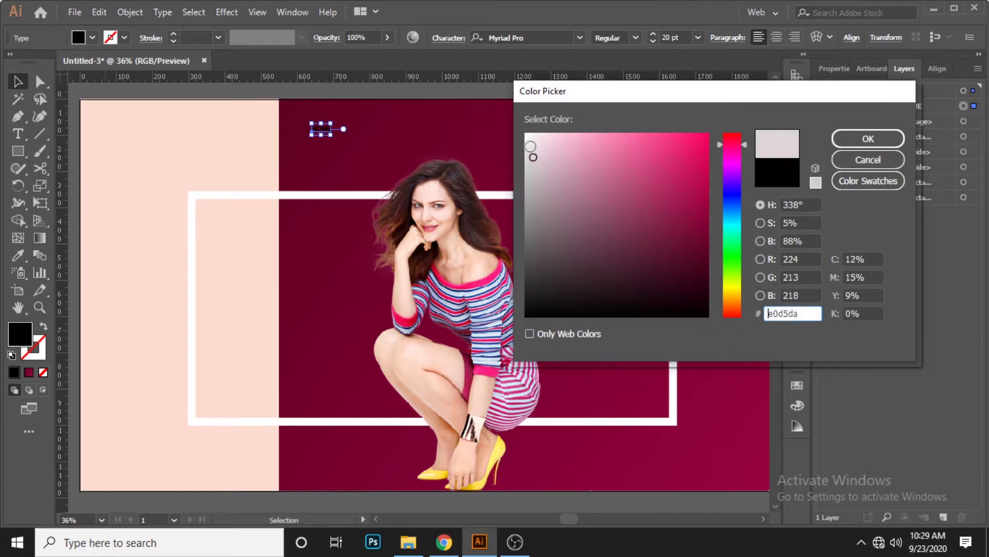
pyautogui.click(856, 145)
pyautogui.click(552, 38)
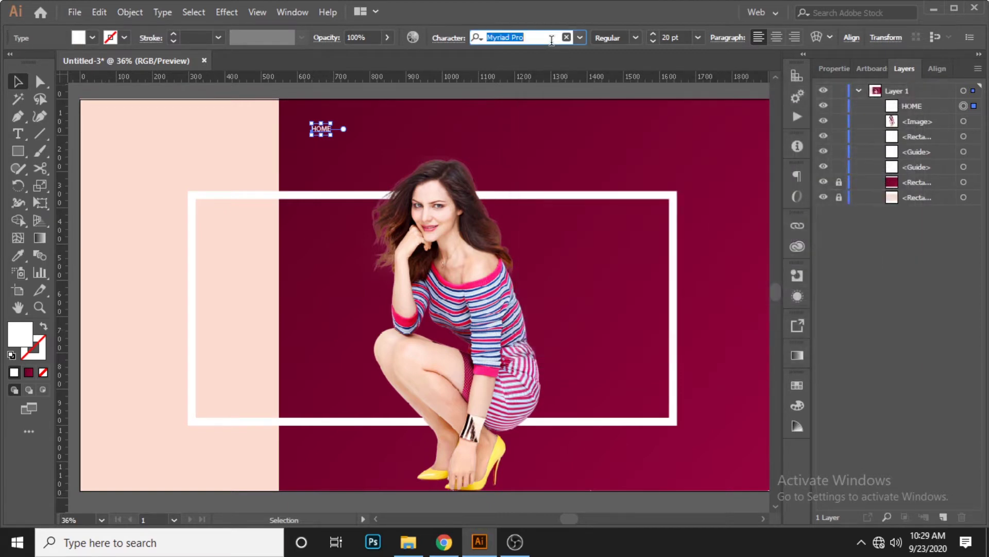
pyautogui.write('B')
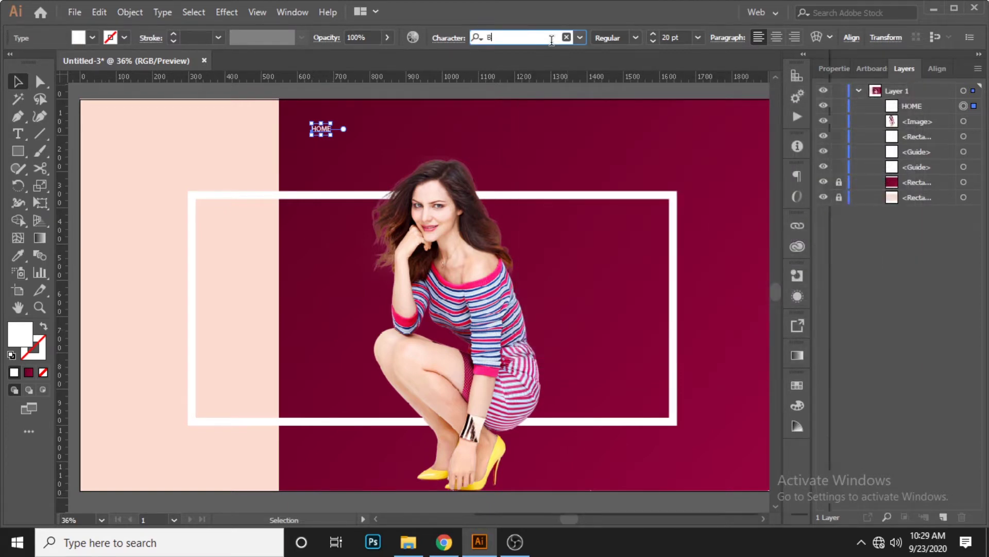
pyautogui.write('ENT')
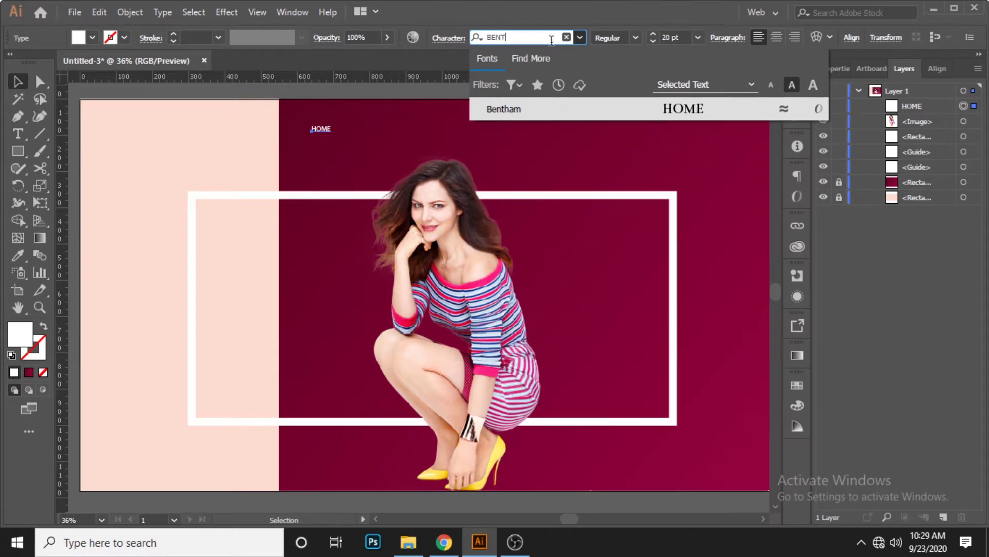
pyautogui.click(536, 113)
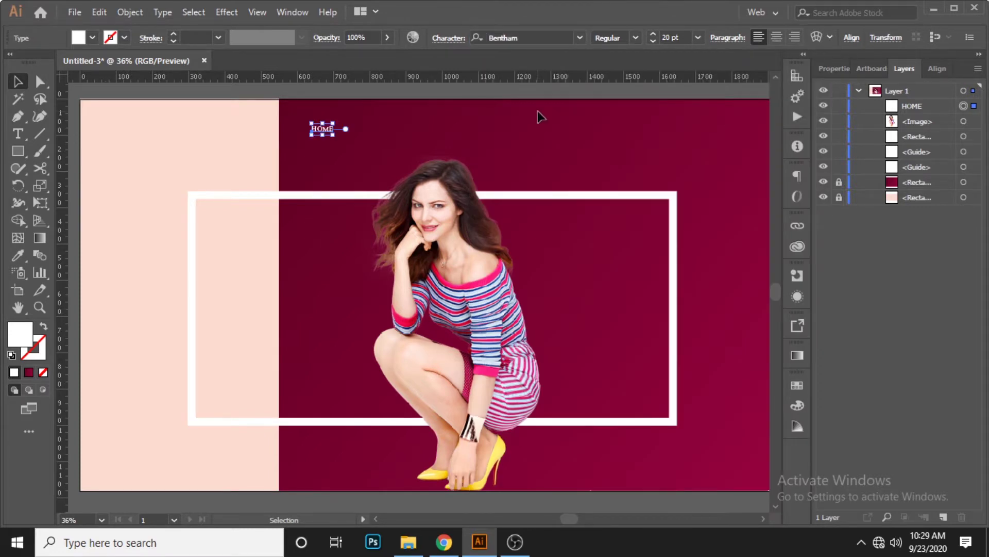
pyautogui.click(541, 130)
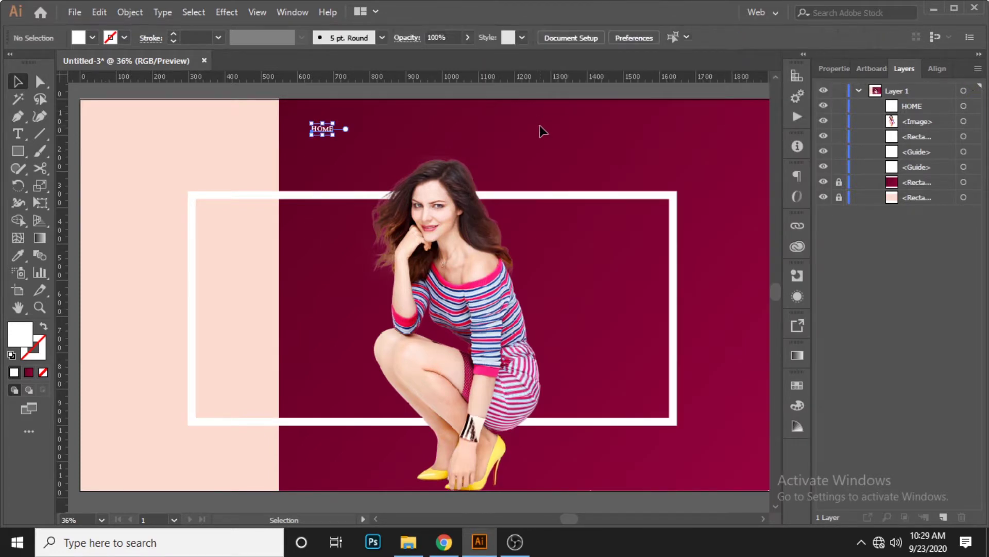
# Increase the HOME text size to 22 pt
pyautogui.scroll(1, 344, 126)
pyautogui.moveTo(461, 128); pyautogui.dragTo(375, 142)
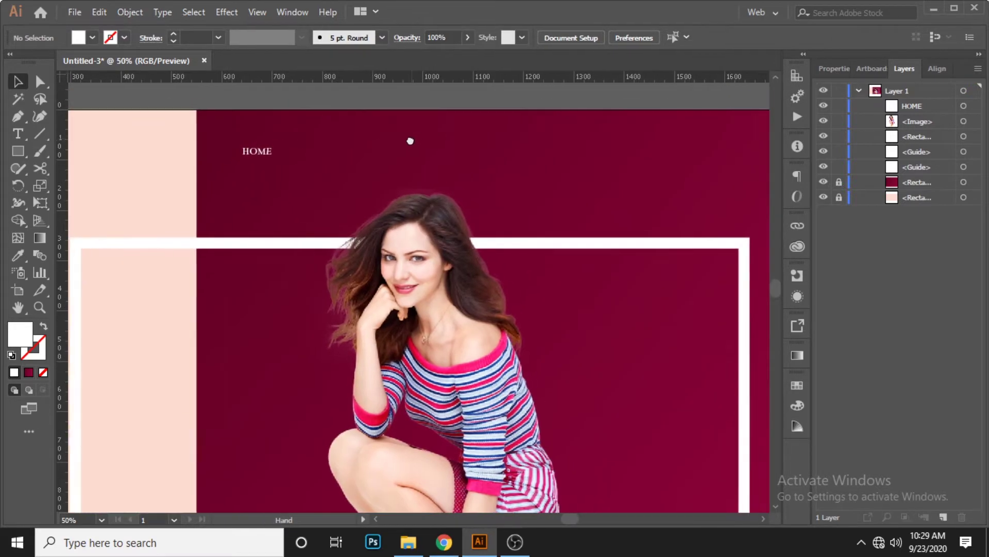
pyautogui.click(270, 166)
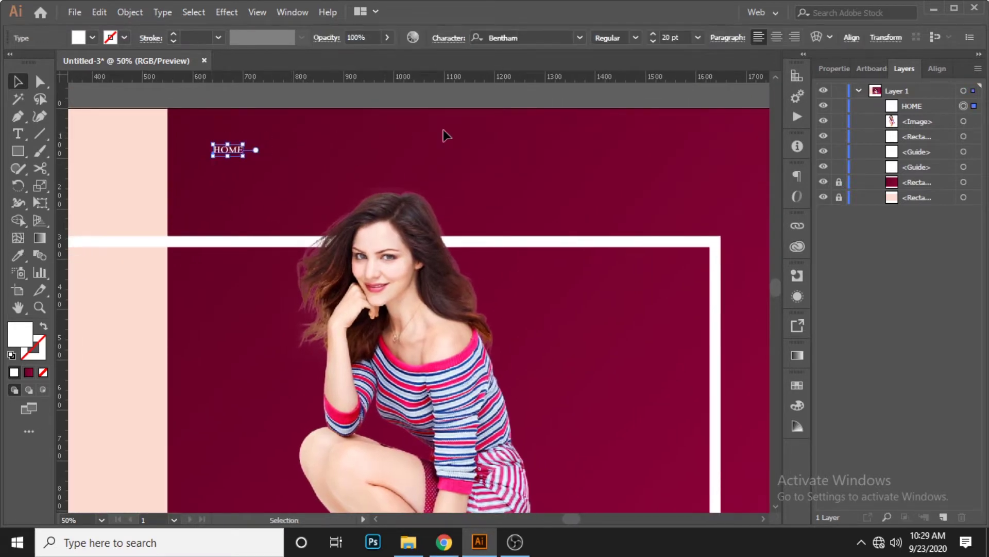
pyautogui.click(681, 34)
pyautogui.write('22')
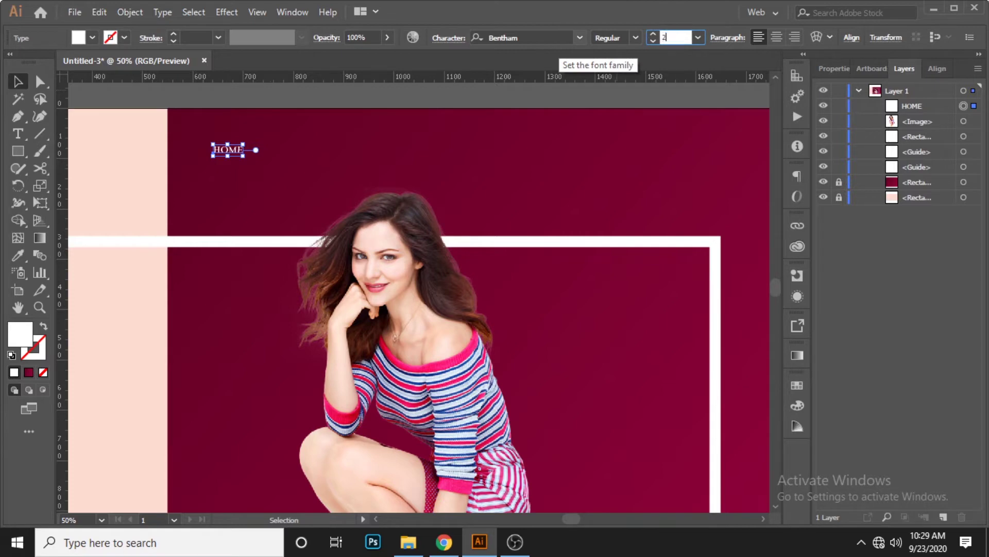
pyautogui.press('Return')
pyautogui.click(254, 166)
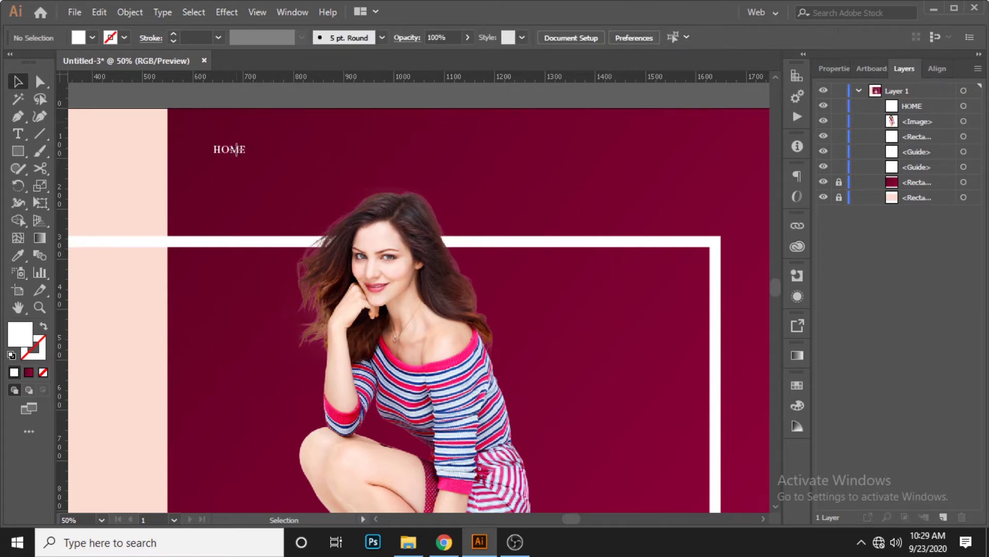
# Continue the menu with ABOUT US, CATALOG, CART and CONTACT US
pyautogui.press('t')
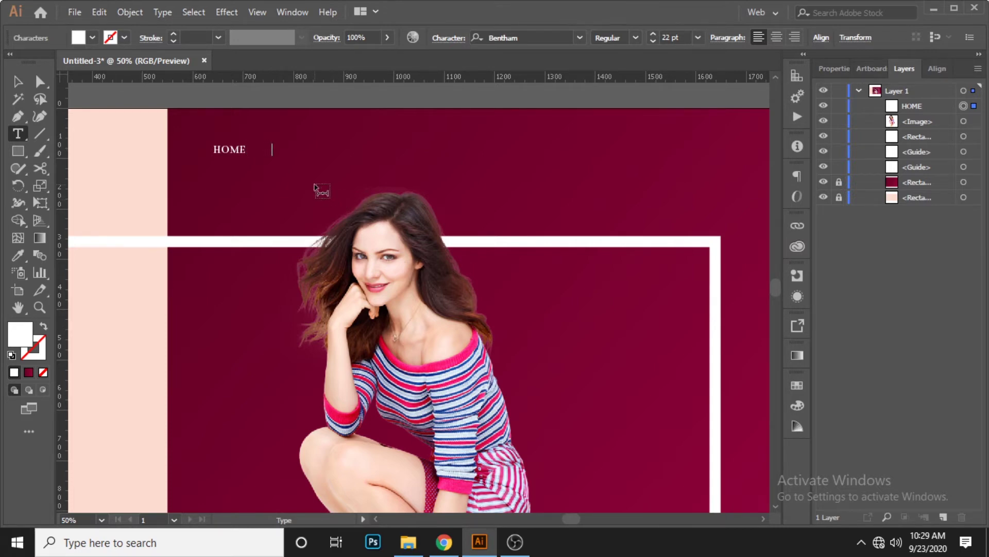
pyautogui.write('ABOUT ')
pyautogui.write('US')
pyautogui.moveTo(271, 151); pyautogui.dragTo(246, 154)
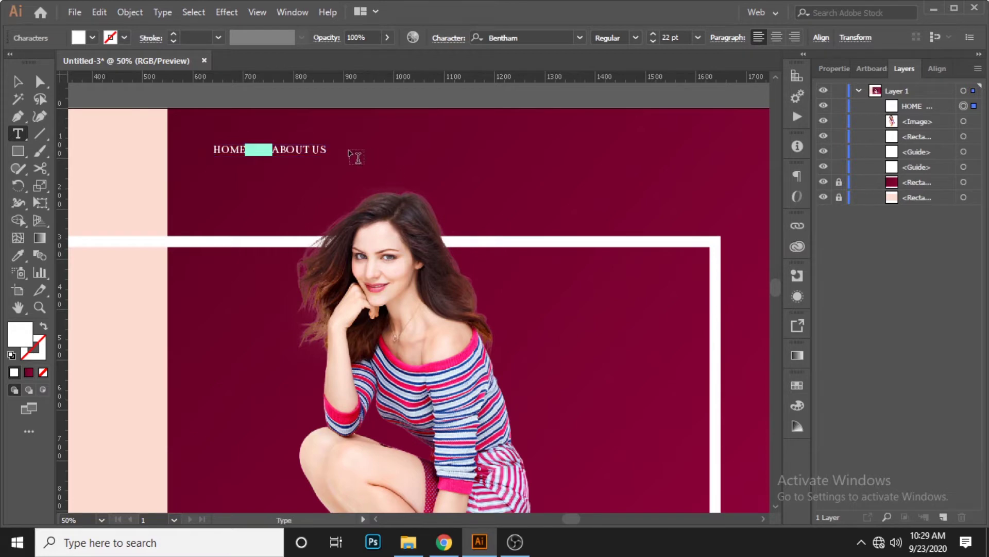
pyautogui.keyDown('ctrl'); pyautogui.click(390, 234); pyautogui.keyUp('ctrl')
pyautogui.hotkey('ctrl', 'z')
pyautogui.hotkey('ctrl', 'z')
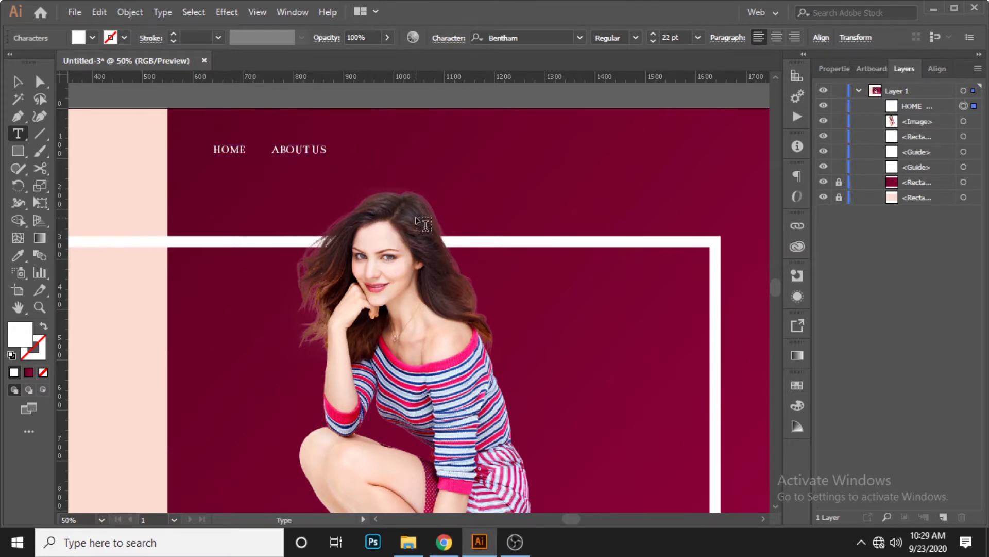
pyautogui.write('CATALOG')
pyautogui.press('Escape')
pyautogui.hotkey('ctrl', 'shift', 'a')
pyautogui.write('ART')
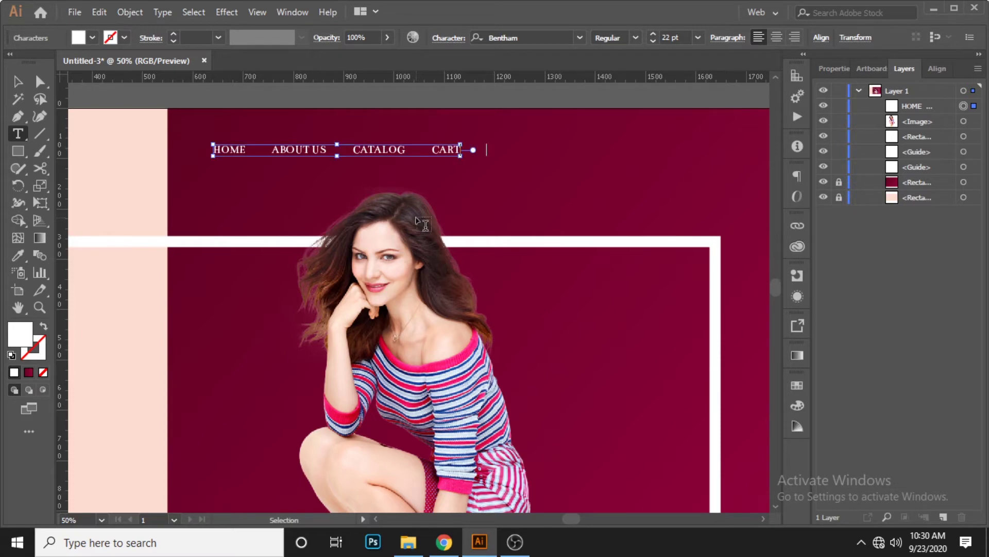
pyautogui.write('      CO')
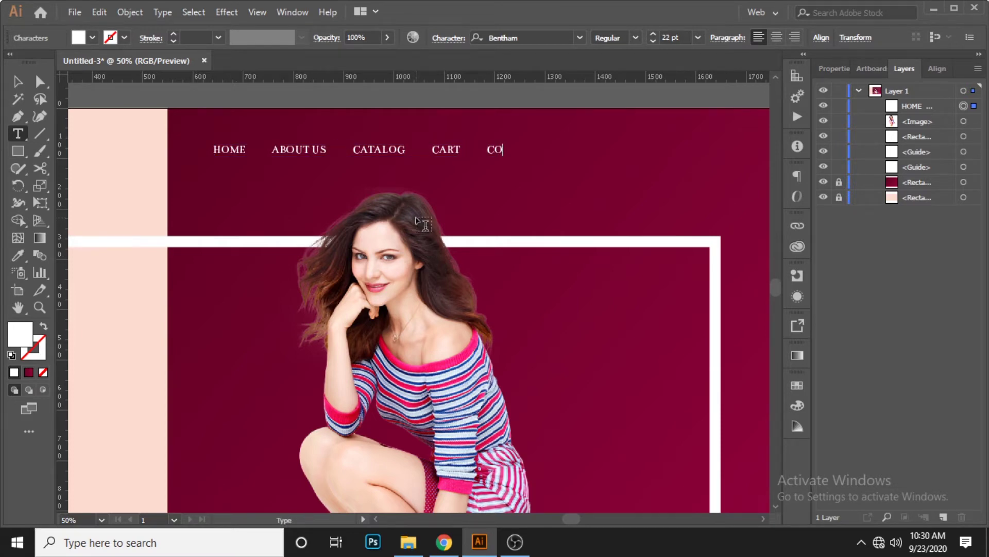
pyautogui.write('NTACT US')
# Move the navigation menu text up to the banner's top edge
pyautogui.click(18, 83)
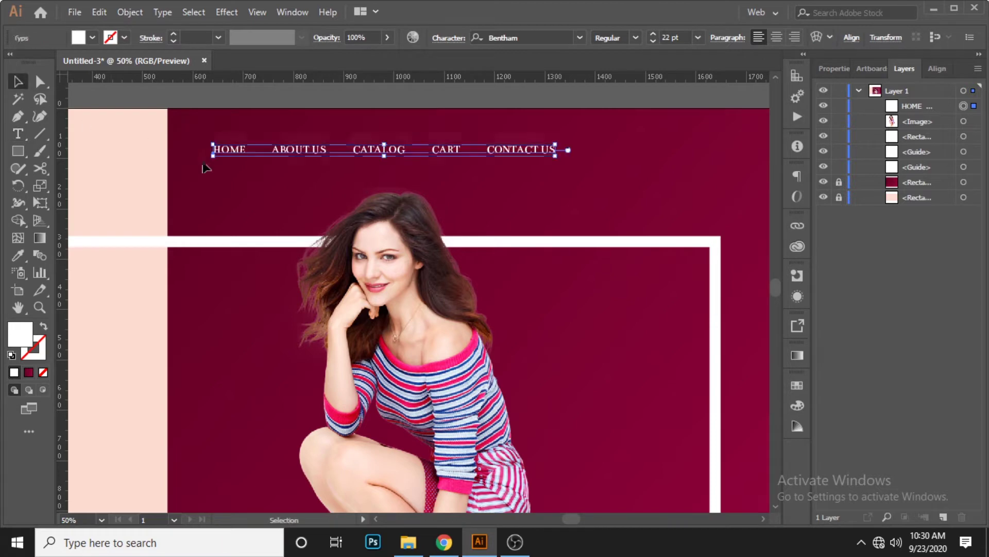
pyautogui.moveTo(232, 152); pyautogui.dragTo(206, 135)
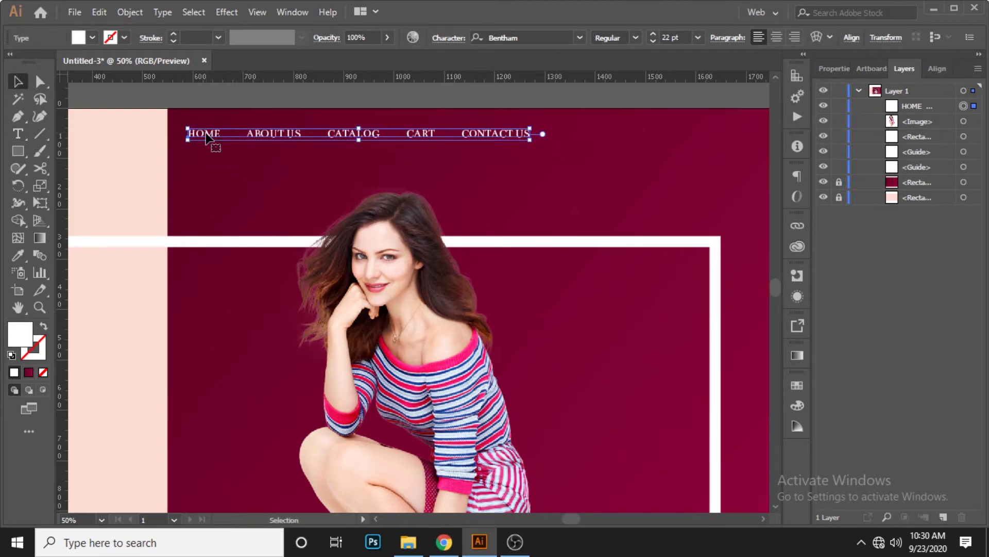
pyautogui.doubleClick(205, 134)
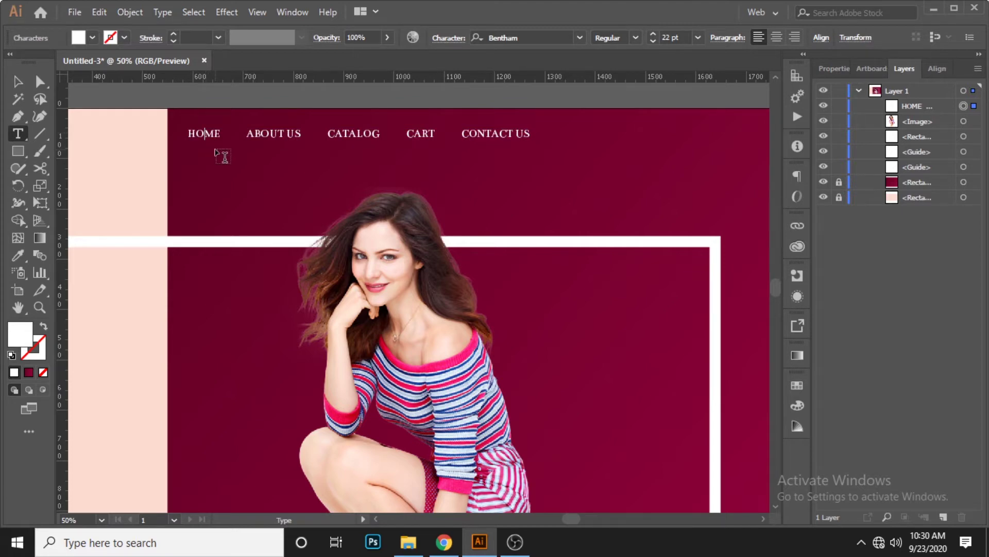
pyautogui.click(18, 81)
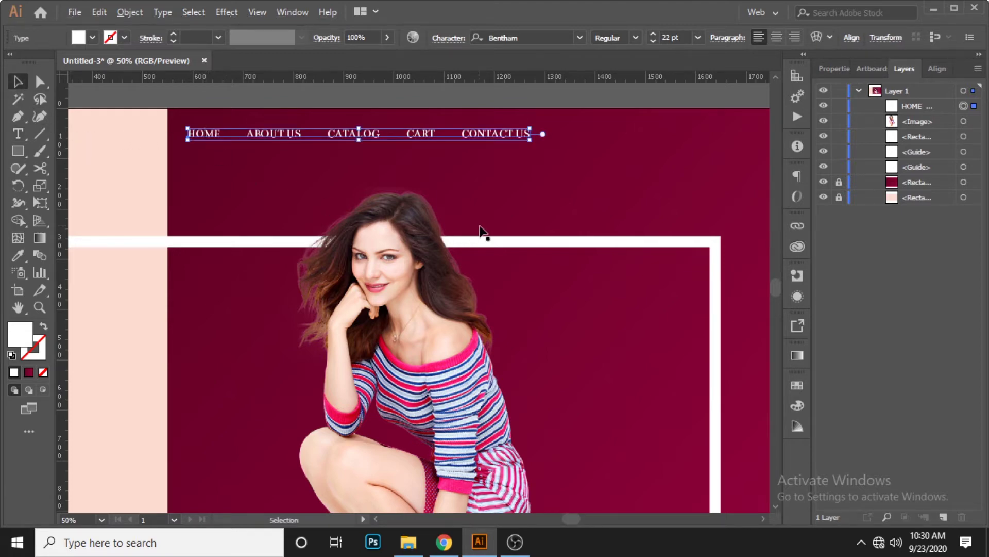
pyautogui.scroll(-1, 482, 232)
pyautogui.moveTo(625, 162); pyautogui.dragTo(612, 163)
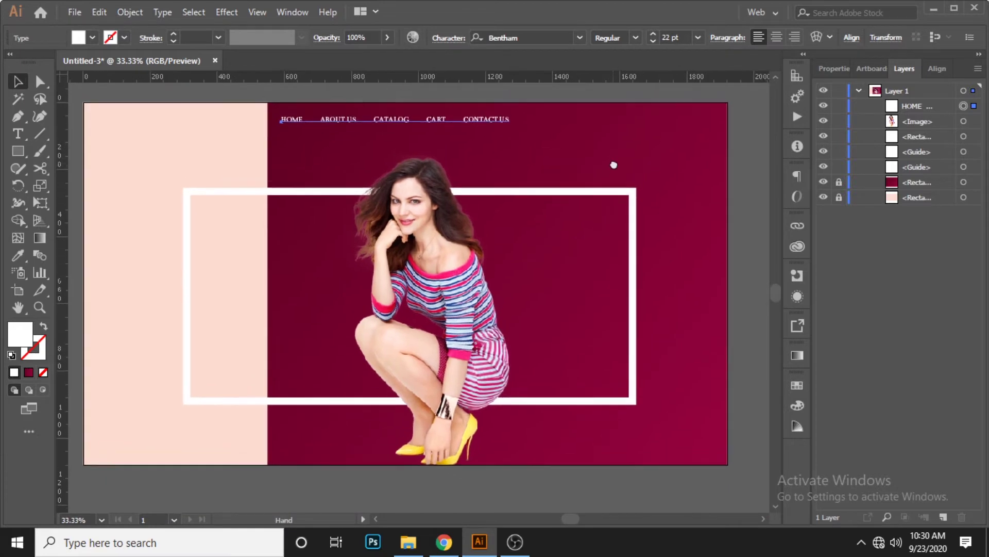
pyautogui.scroll(1, 614, 165)
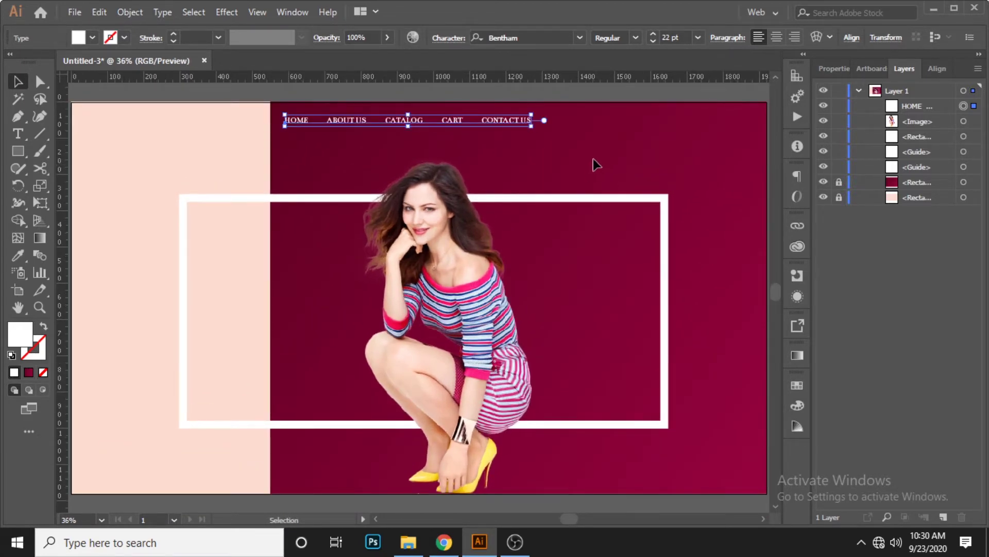
# Widen the gaps around ABOUT US, CATALOG and CART so the menu items are evenly spaced
pyautogui.doubleClick(323, 122)
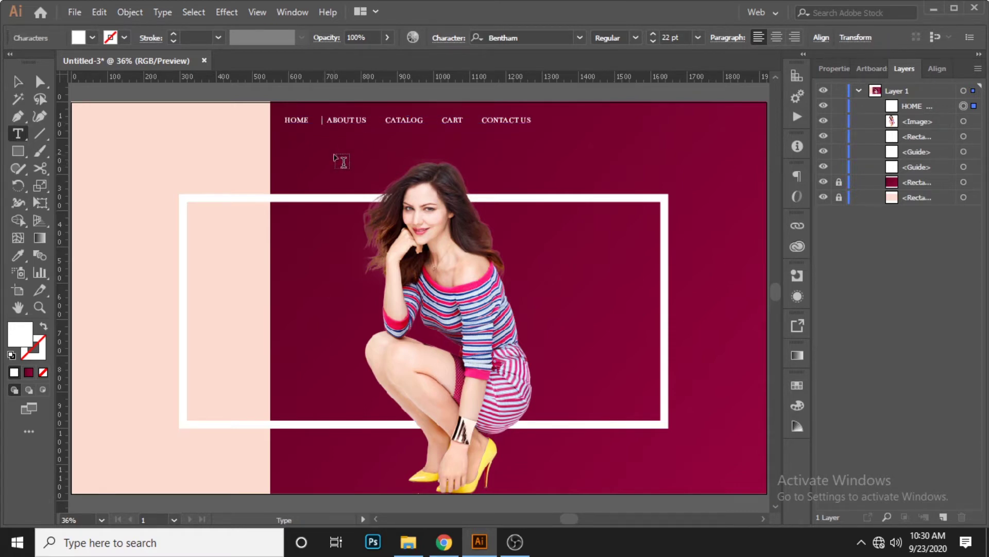
pyautogui.click(376, 122)
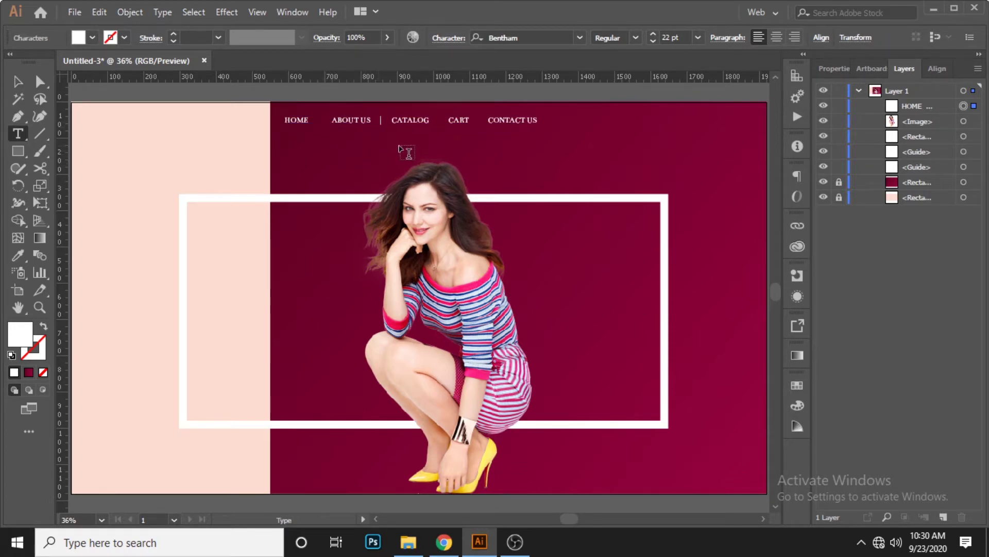
pyautogui.click(441, 119)
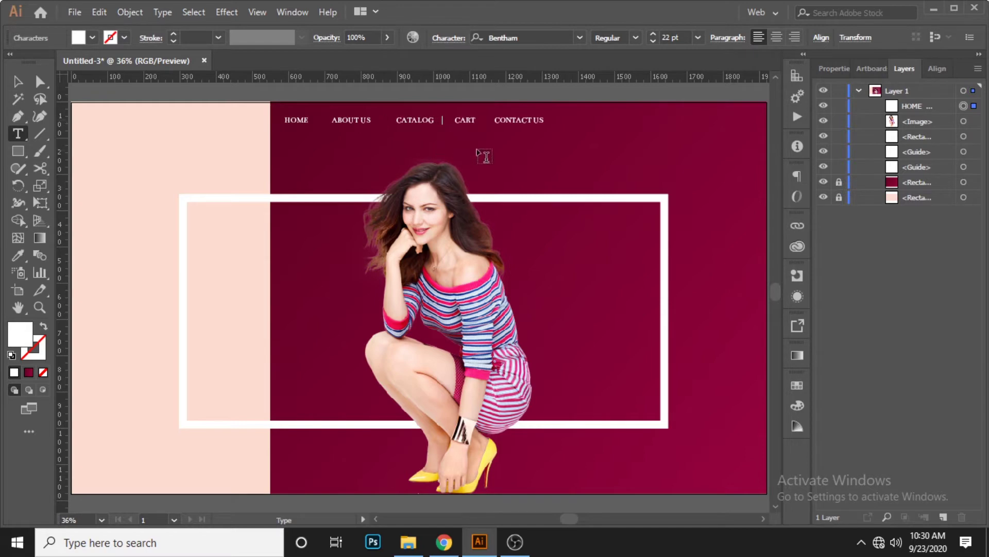
pyautogui.click(488, 120)
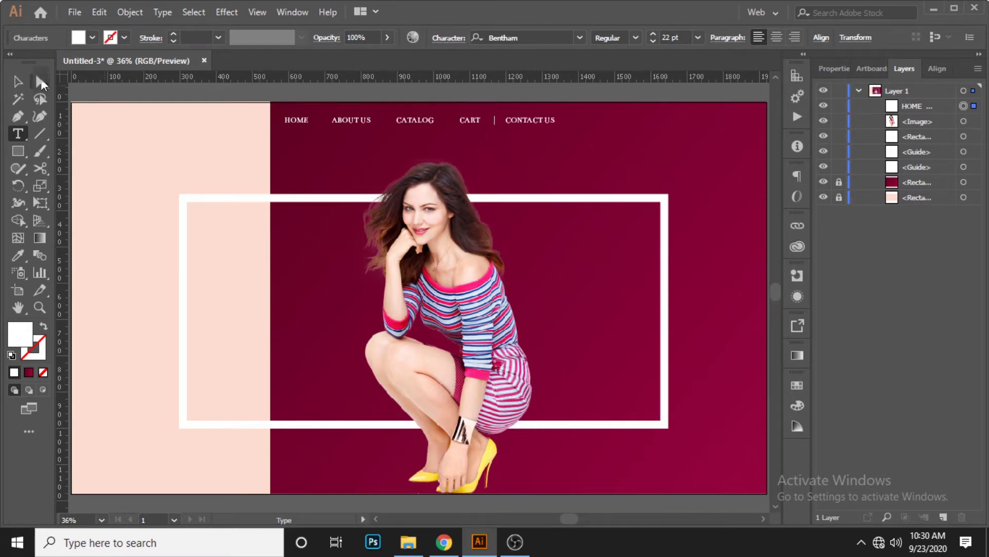
pyautogui.click(18, 81)
# Nudge the menu one step left and one step up, then deselect it
pyautogui.click(144, 97)
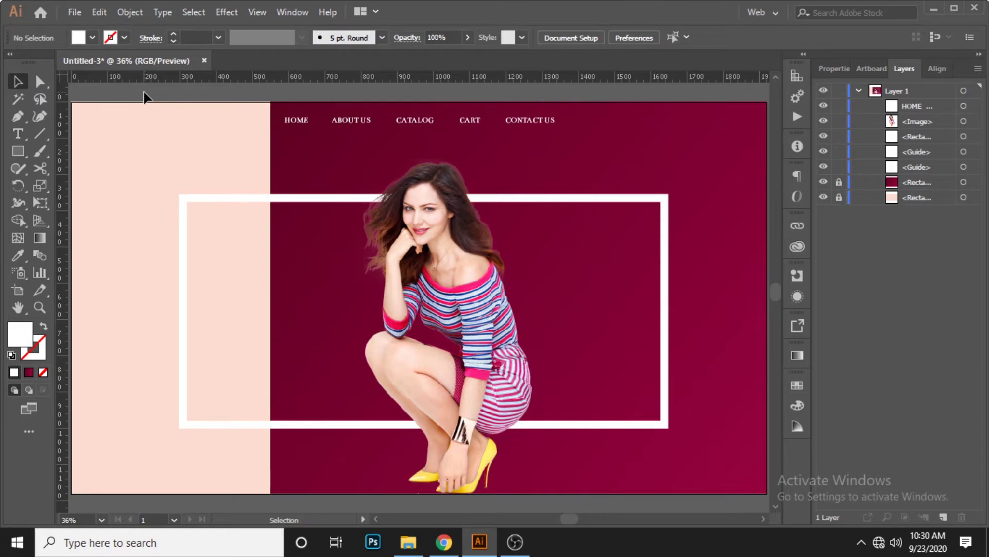
pyautogui.click(295, 120)
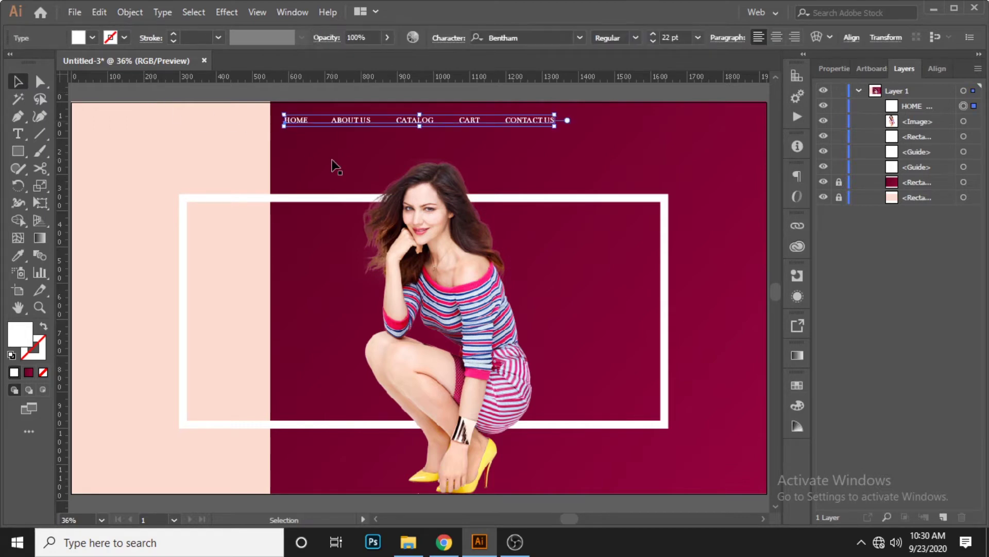
pyautogui.press('Left')
pyautogui.press('Left')
pyautogui.press('Left')
pyautogui.press('Up')
pyautogui.press('Up')
pyautogui.press('Up')
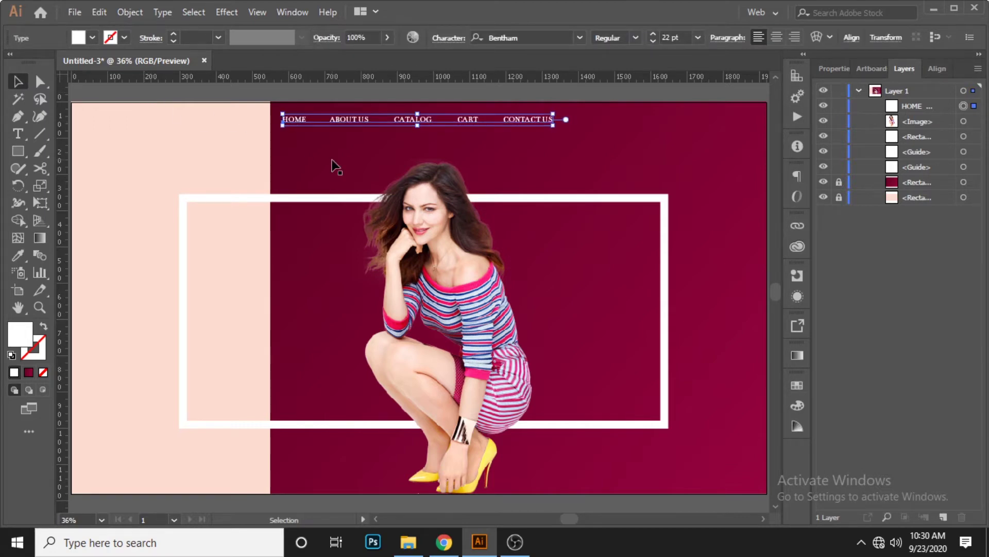
pyautogui.click(322, 171)
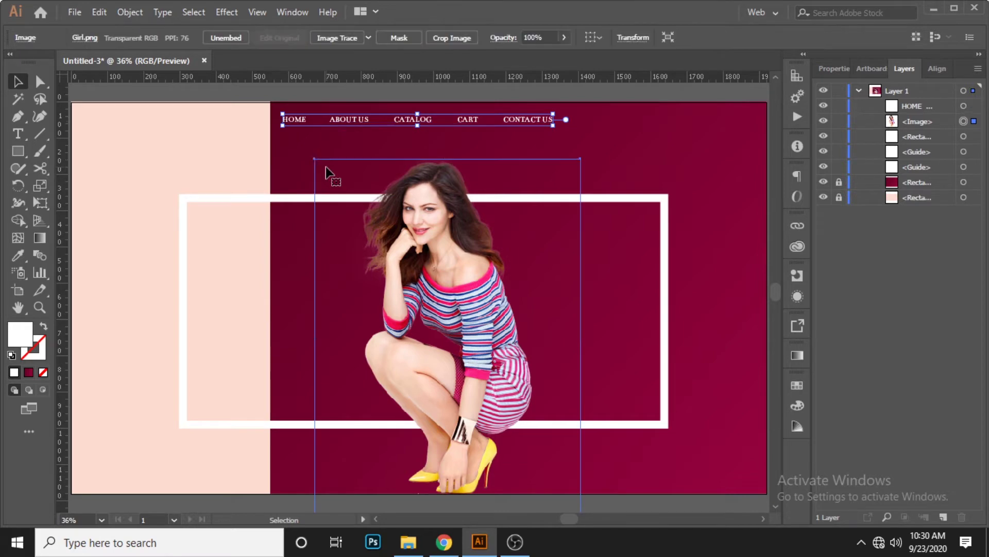
# Drag Icon.png from the Banner folder onto the banner, shrink it to the top-right corner, and embed it
pyautogui.click(240, 152)
pyautogui.click(408, 541)
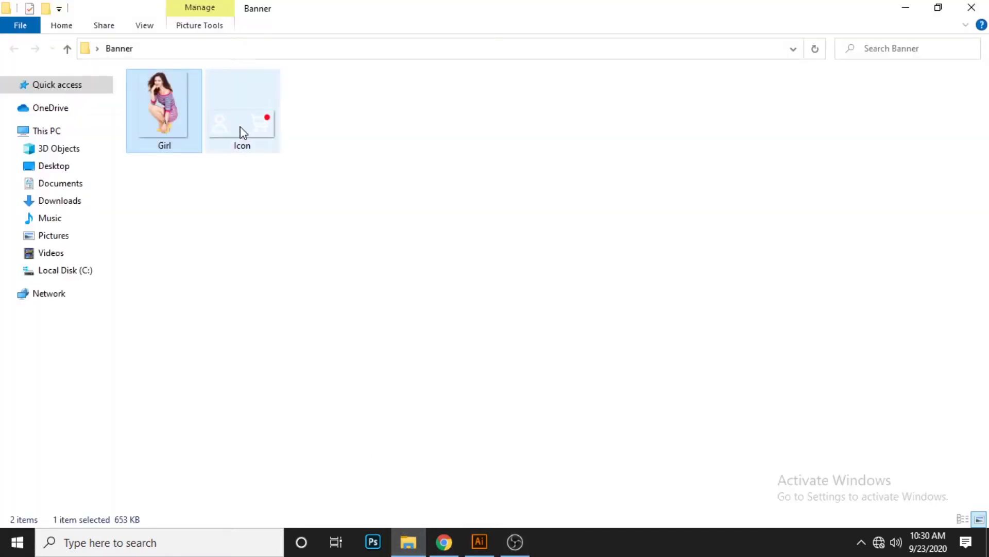
pyautogui.moveTo(241, 133)
pyautogui.mouseDown()
pyautogui.moveTo(522, 533)
pyautogui.moveTo(572, 180)
pyautogui.mouseUp()
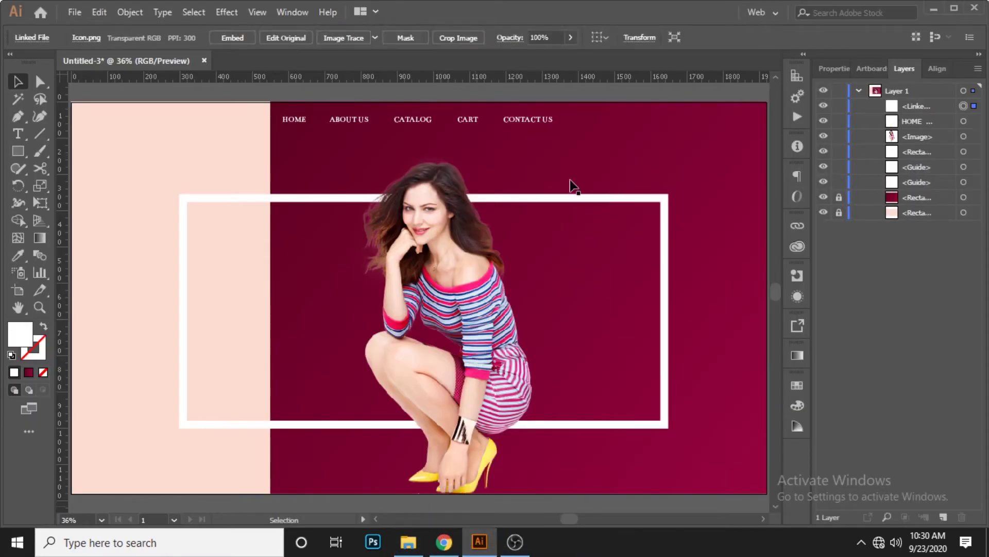
pyautogui.moveTo(648, 166)
pyautogui.mouseDown()
pyautogui.moveTo(537, 195)
pyautogui.moveTo(752, 122)
pyautogui.mouseUp()
pyautogui.click(749, 156)
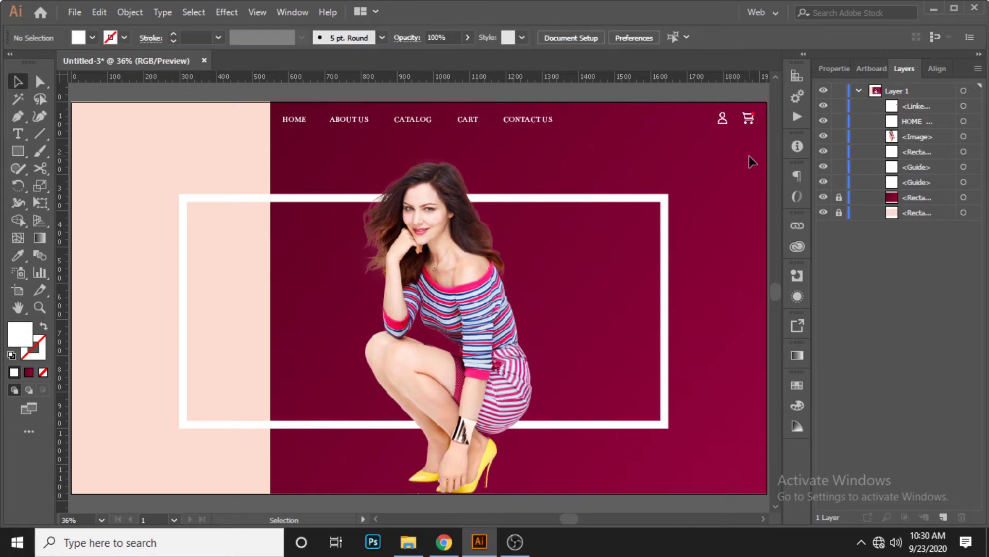
pyautogui.click(748, 123)
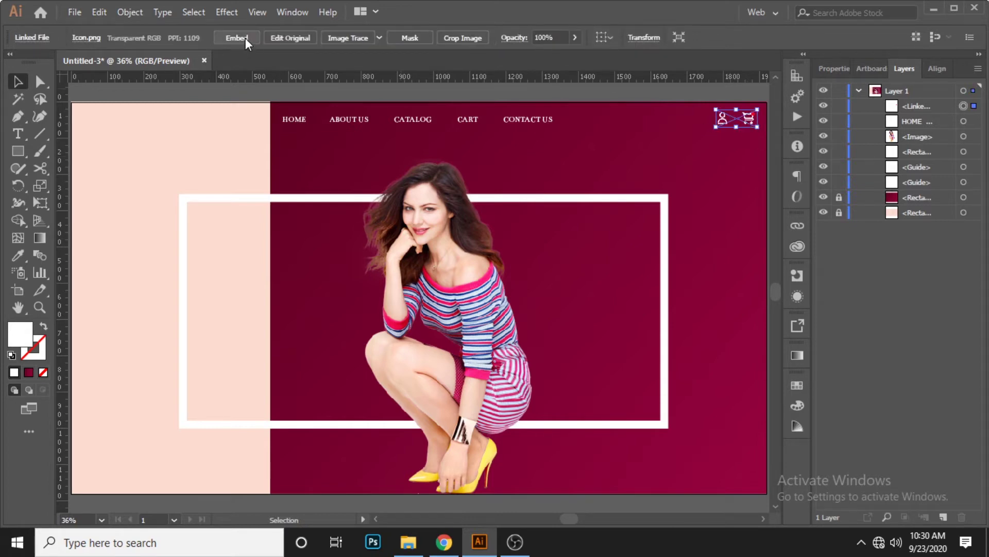
pyautogui.click(707, 192)
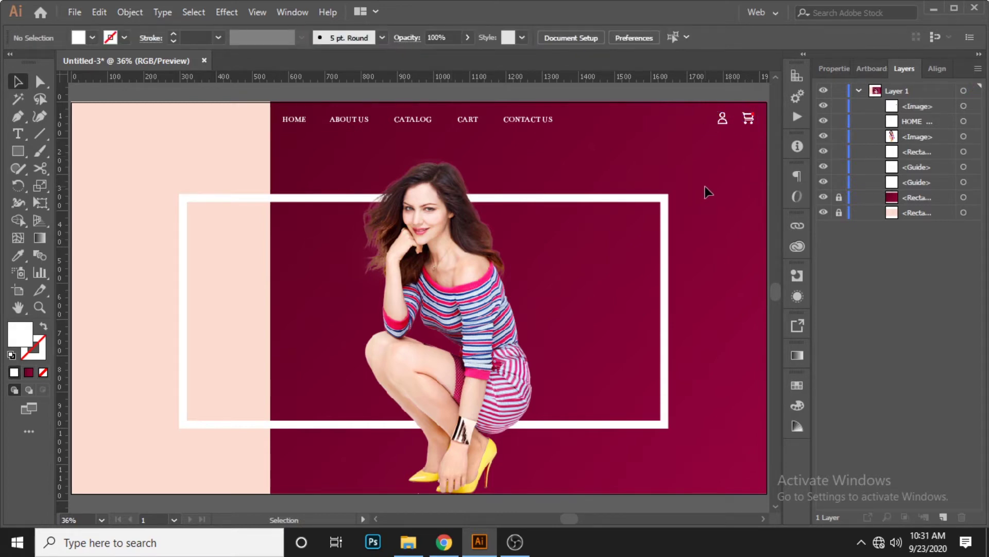
# Add the FASHION headline text below the navigation menu
pyautogui.press('t')
pyautogui.click(521, 163)
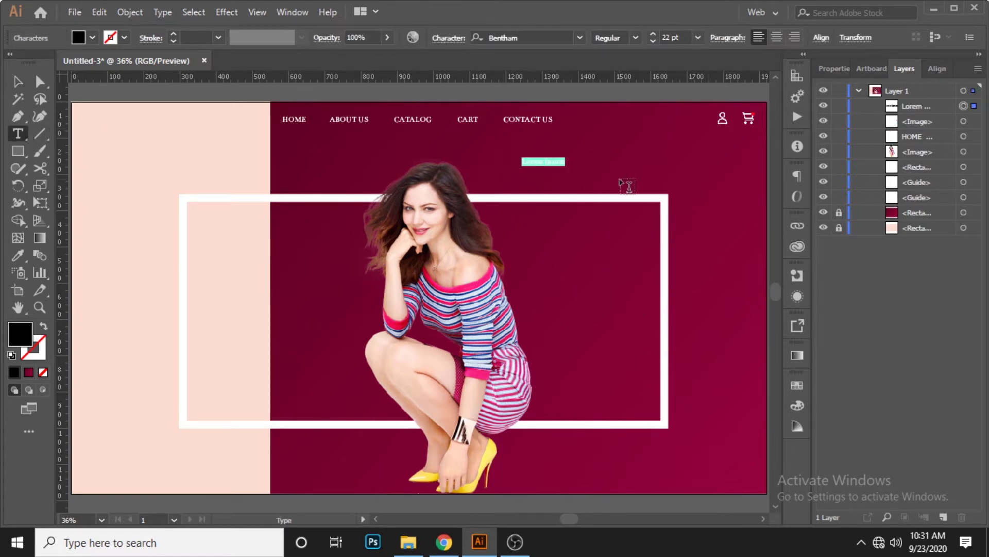
pyautogui.write('F')
pyautogui.write('ASHION')
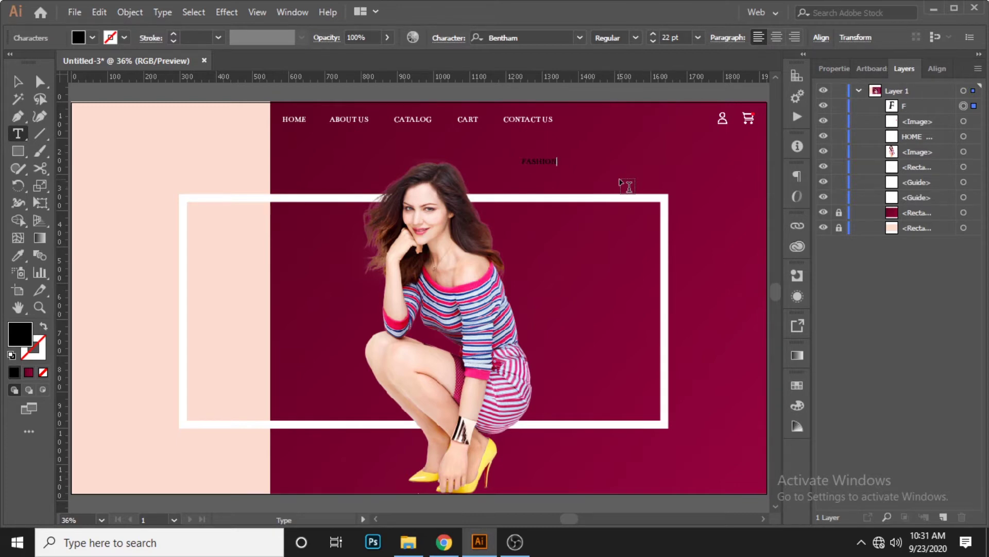
pyautogui.click(18, 82)
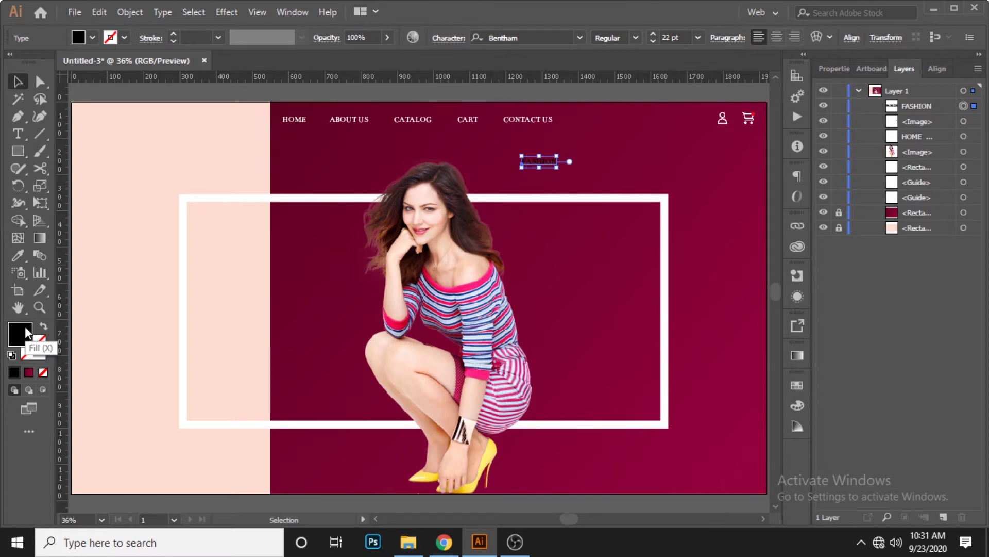
# Make FASHION white (#ffffff) at 117 pt
pyautogui.doubleClick(21, 333)
pyautogui.write('ffffff')
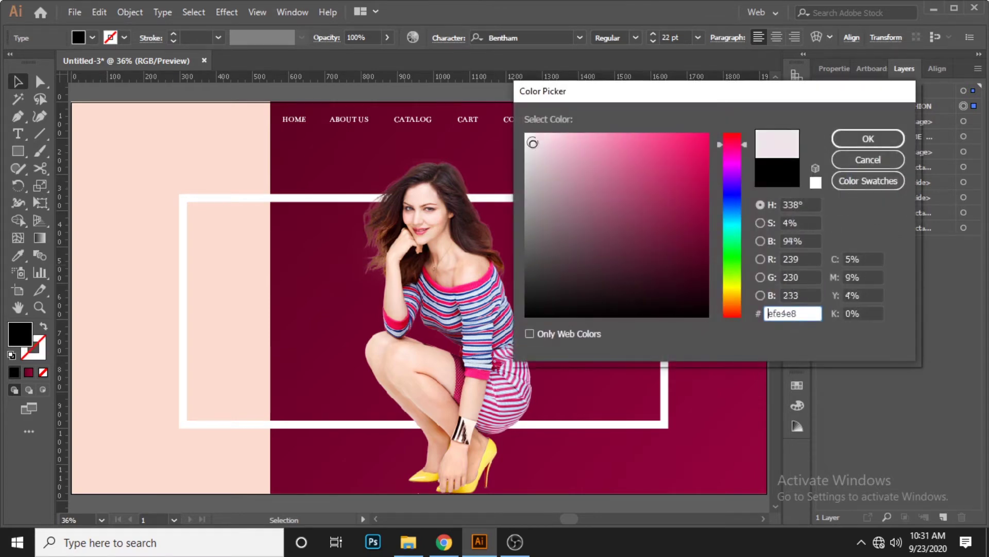
pyautogui.click(840, 140)
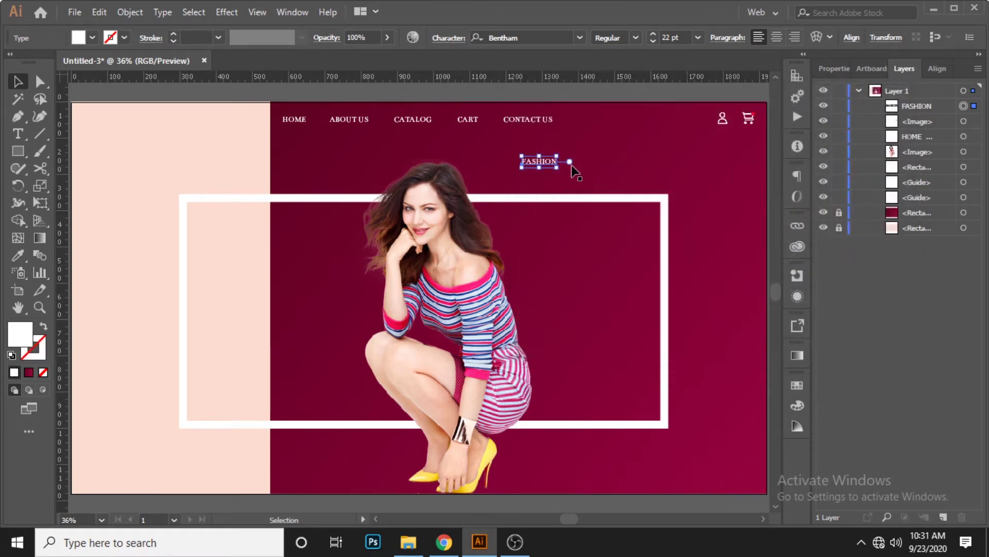
pyautogui.click(683, 36)
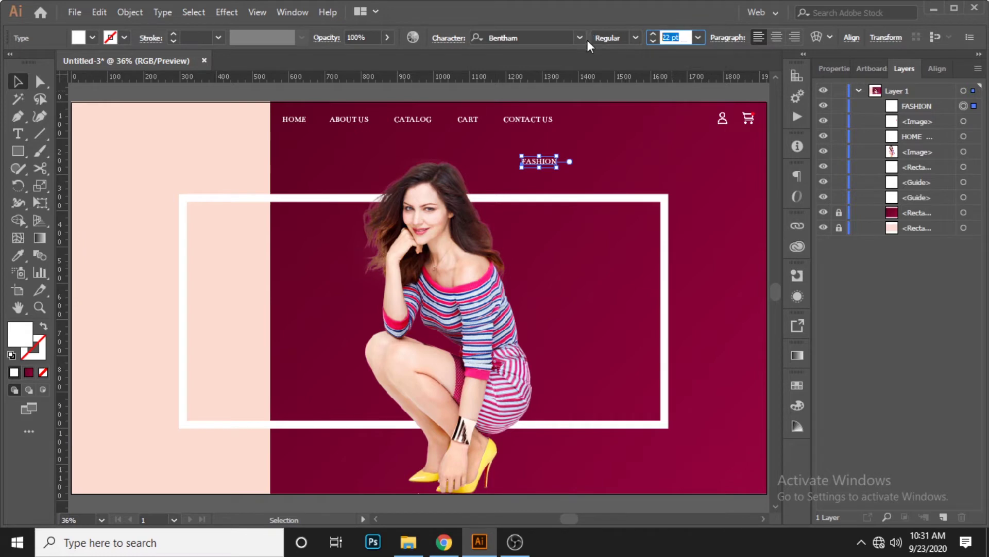
pyautogui.write('117')
pyautogui.press('Return')
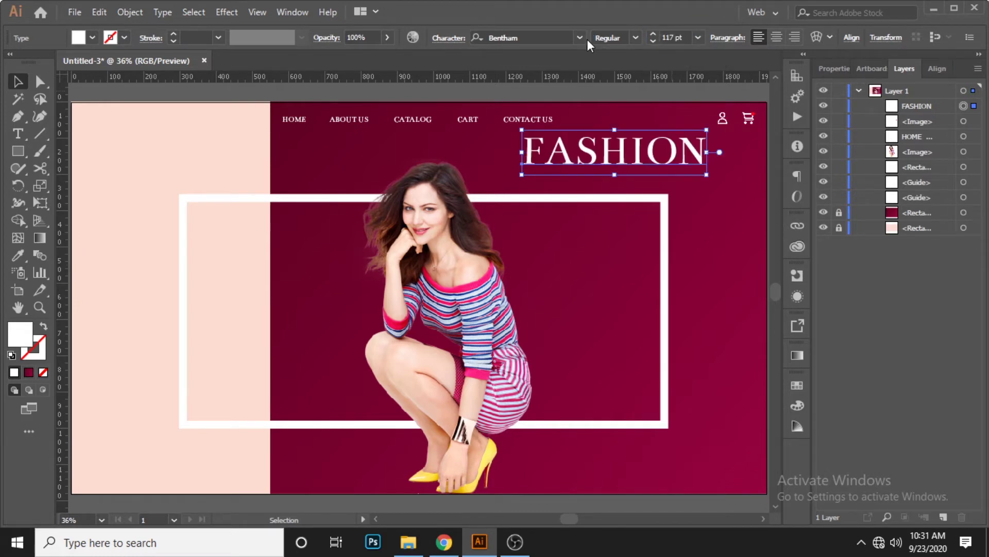
# Move FASHION left over the peach area and enlarge it to 120 pt
pyautogui.moveTo(584, 159); pyautogui.dragTo(250, 177)
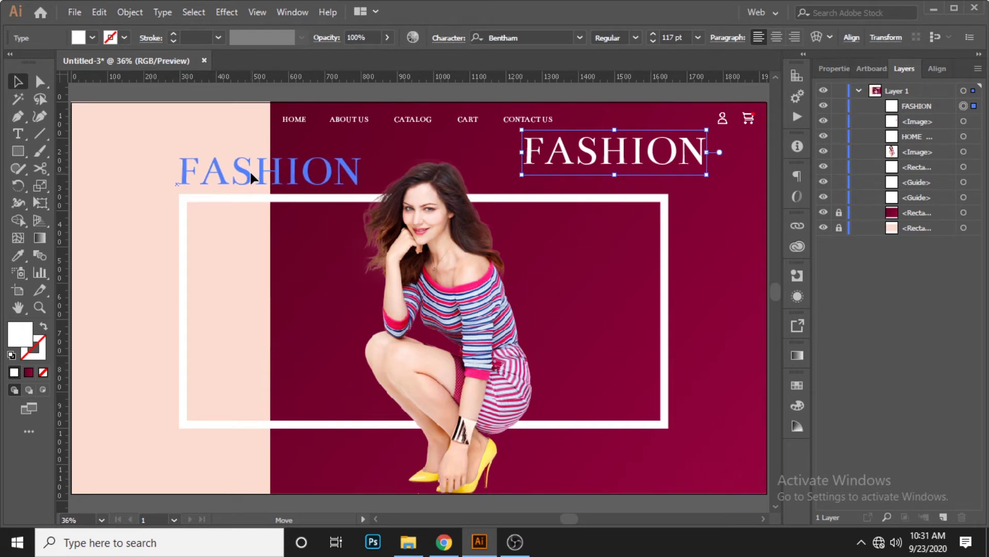
pyautogui.moveTo(251, 177); pyautogui.dragTo(300, 177)
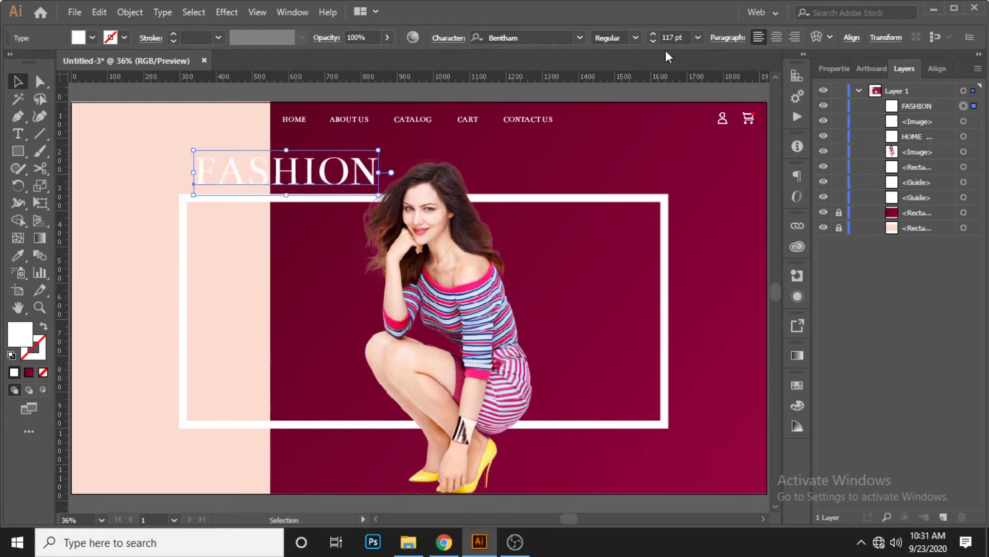
pyautogui.click(675, 37)
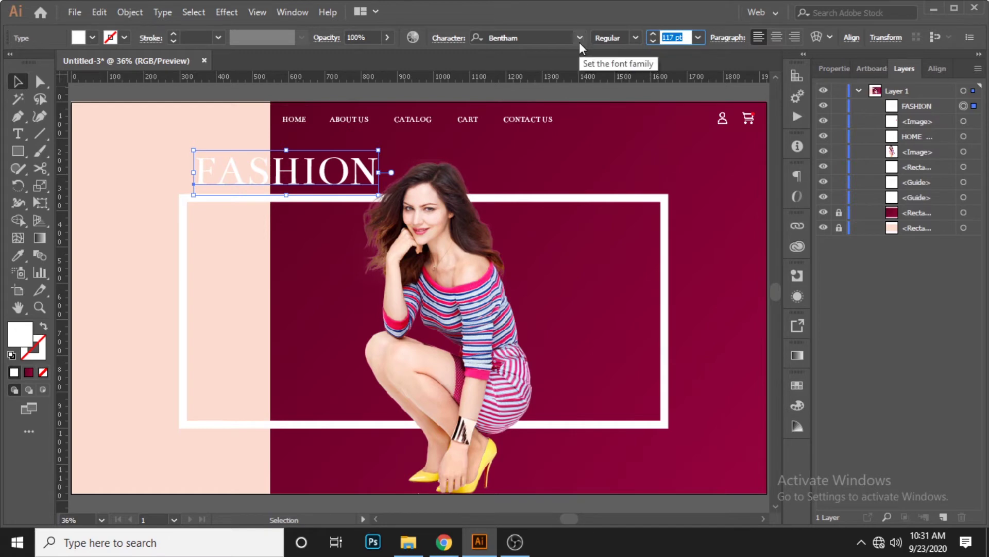
pyautogui.write('1')
pyautogui.write('20')
pyautogui.press('Return')
# Nudge the FASHION headline slightly down
pyautogui.click(567, 157)
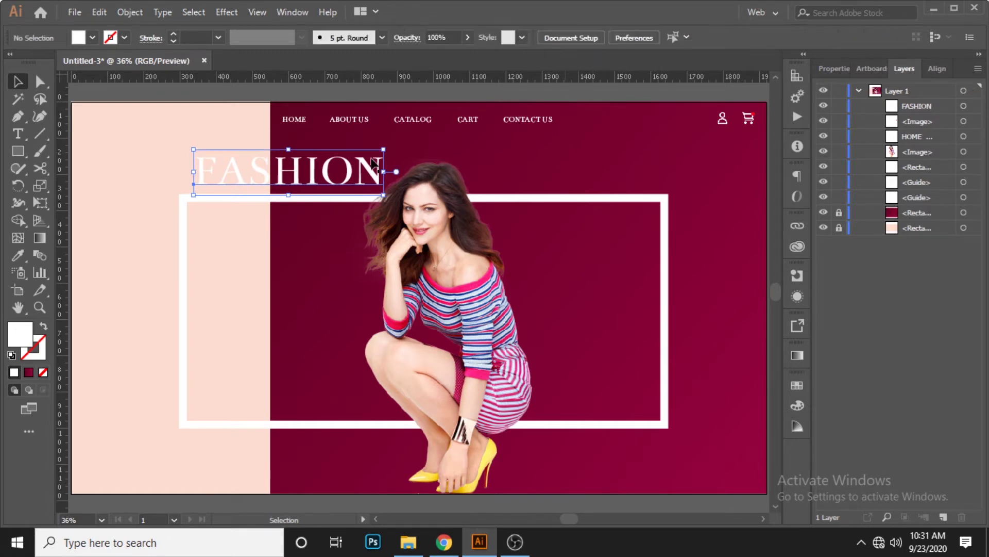
pyautogui.click(321, 167)
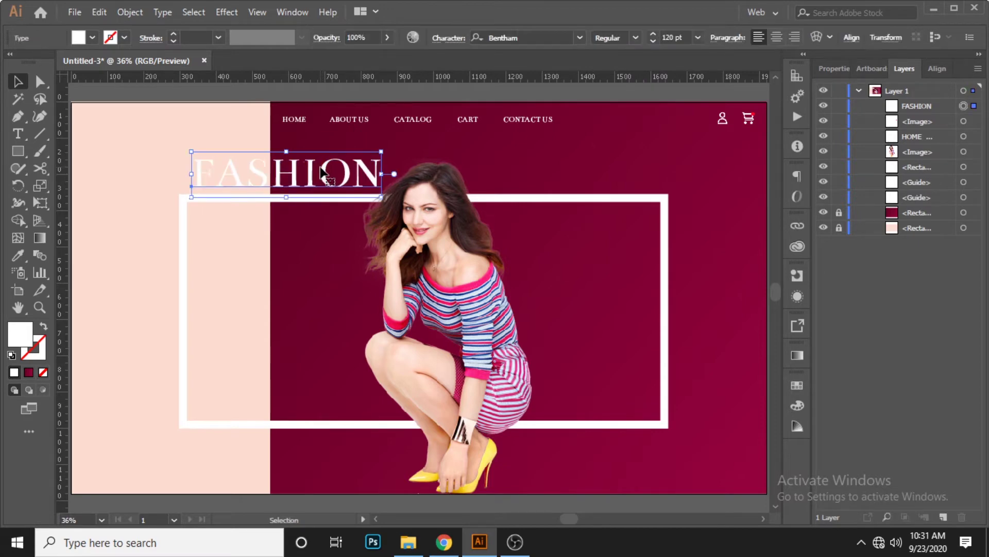
pyautogui.hotkey('shift', 'Down')
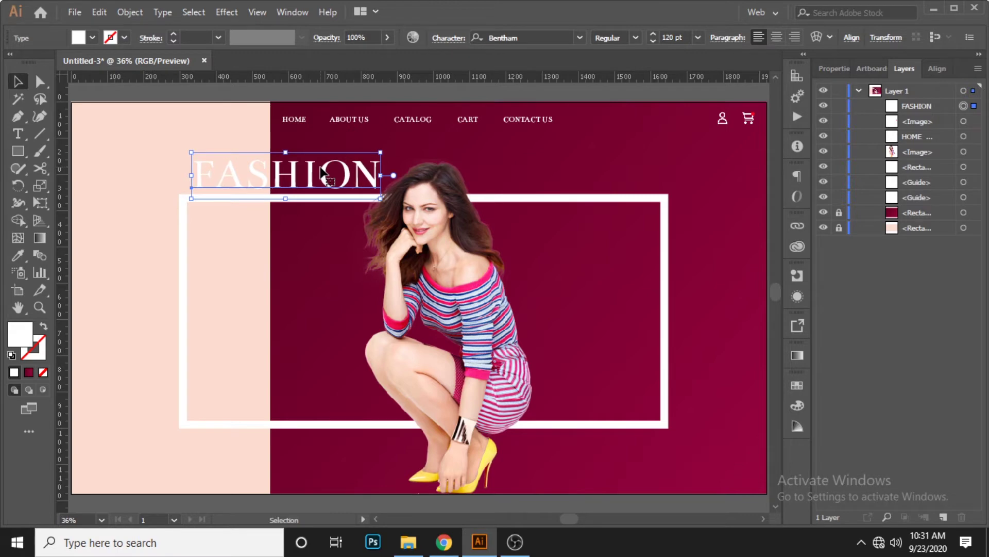
# Colour the letters FAS of FASHION maroon (96023E)
pyautogui.press('t')
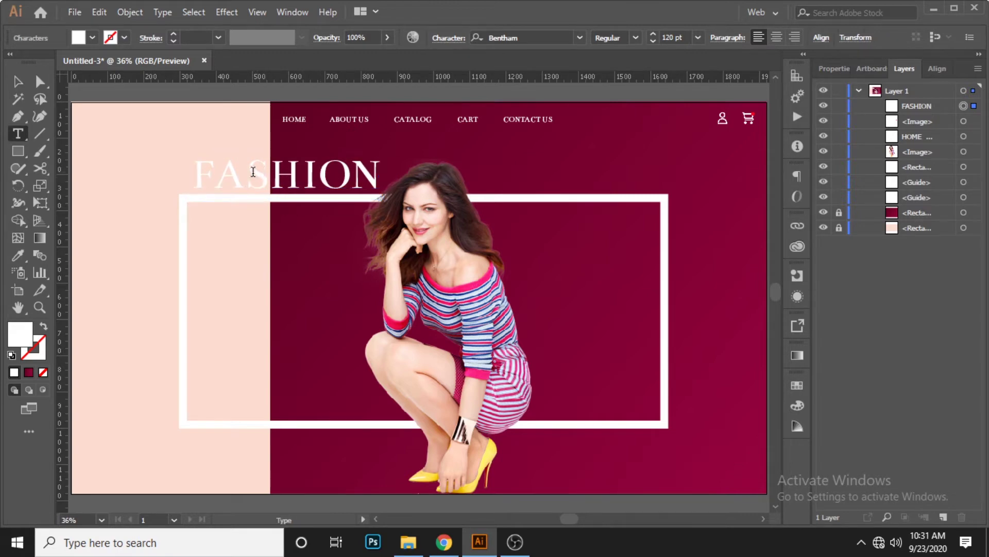
pyautogui.moveTo(269, 174); pyautogui.dragTo(191, 175)
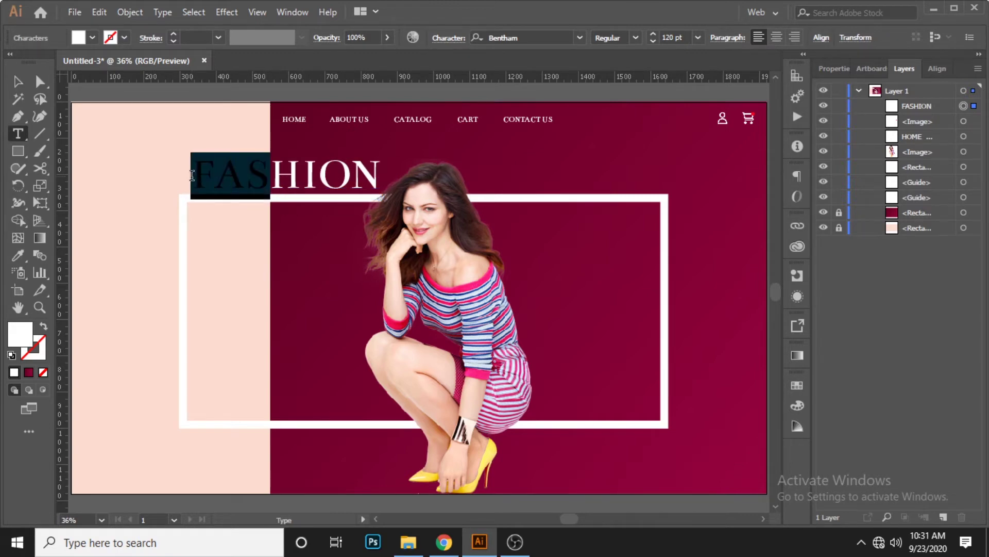
pyautogui.doubleClick(20, 333)
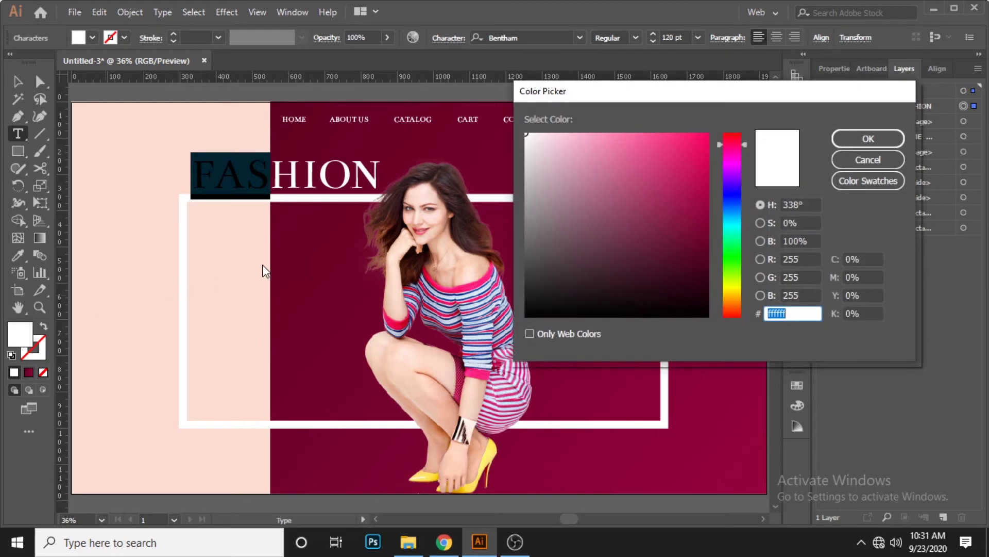
pyautogui.write('96023E')
pyautogui.press('Return')
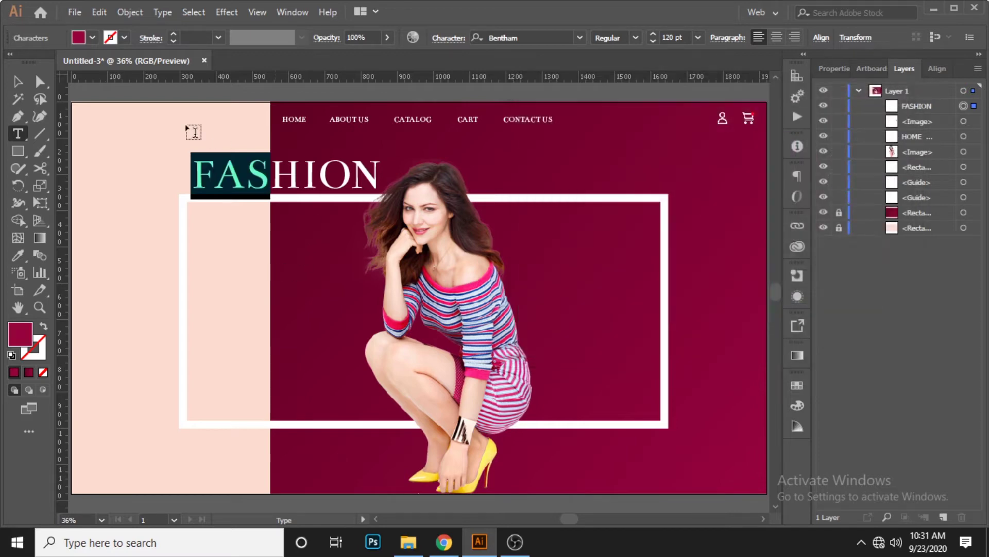
pyautogui.press('Escape')
# Zoom in to check the two-tone FASHION headline, then zoom back out to the whole banner
pyautogui.click(88, 168)
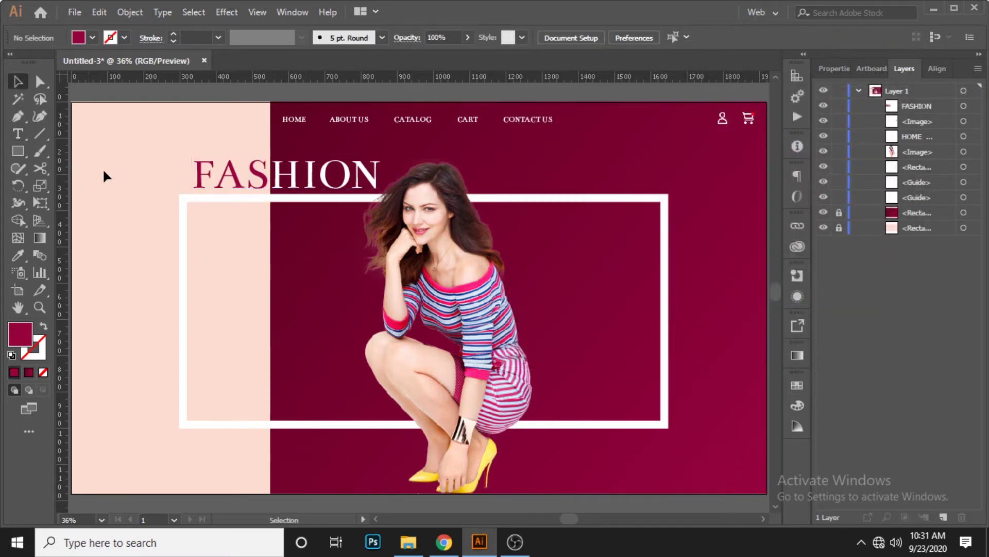
pyautogui.scroll(1, 205, 154)
pyautogui.keyDown('alt'); pyautogui.scroll(2, 297, 167); pyautogui.keyUp('alt')
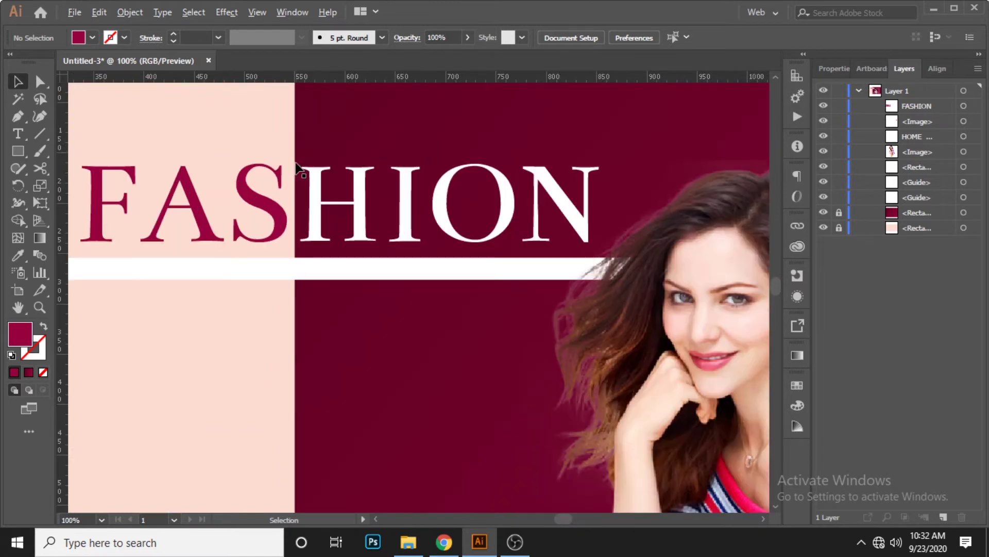
pyautogui.click(325, 213)
pyautogui.doubleClick(318, 208)
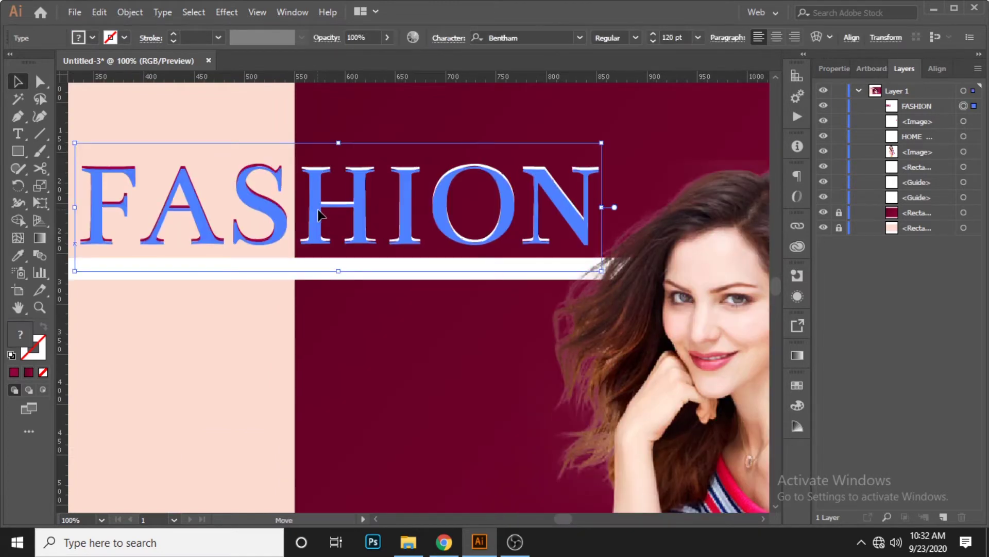
pyautogui.press('Escape')
pyautogui.keyDown('alt'); pyautogui.scroll(-3, 325, 220); pyautogui.keyUp('alt')
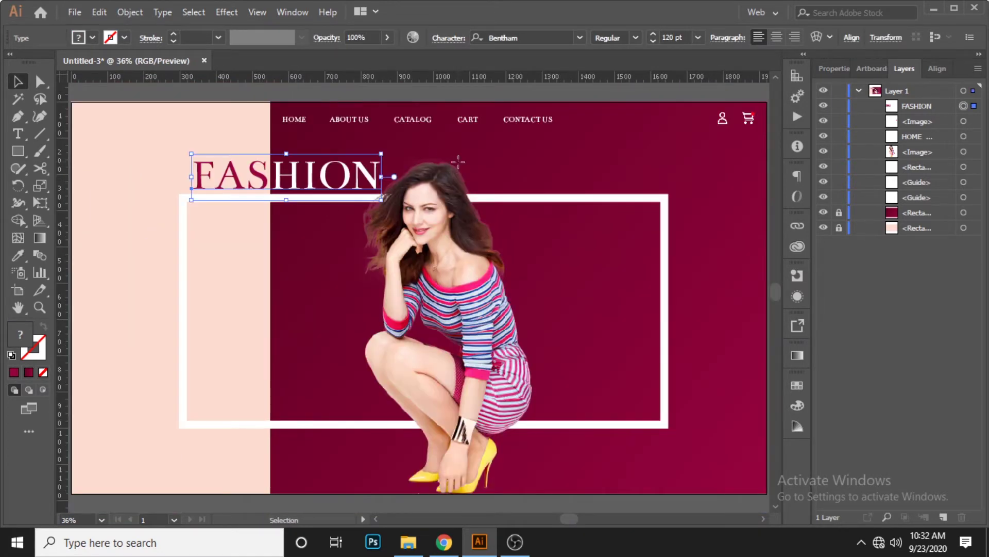
pyautogui.click(487, 170)
pyautogui.click(697, 149)
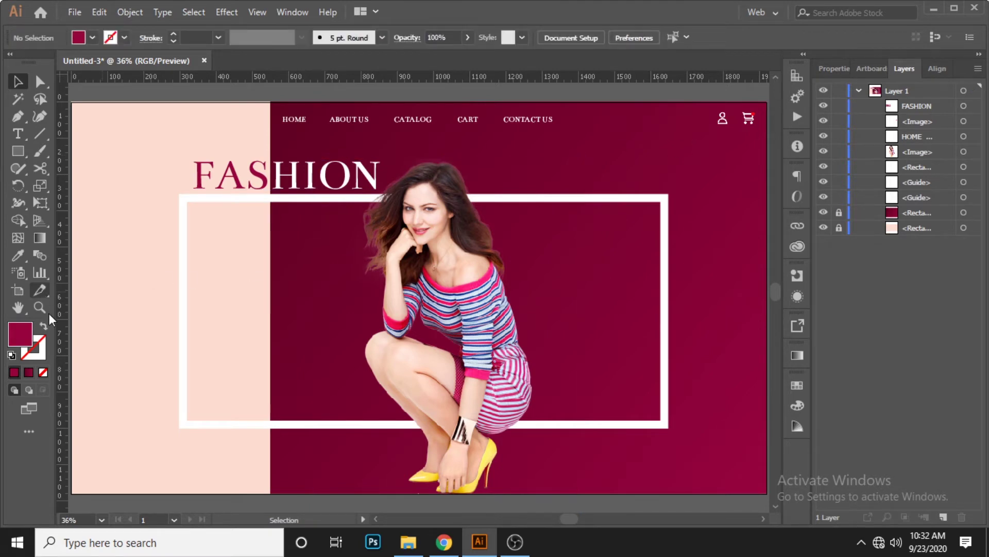
# Pull the white frame's left edge slightly inward
pyautogui.moveTo(139, 261)
pyautogui.mouseDown()
pyautogui.moveTo(219, 307)
pyautogui.moveTo(195, 311)
pyautogui.mouseUp()
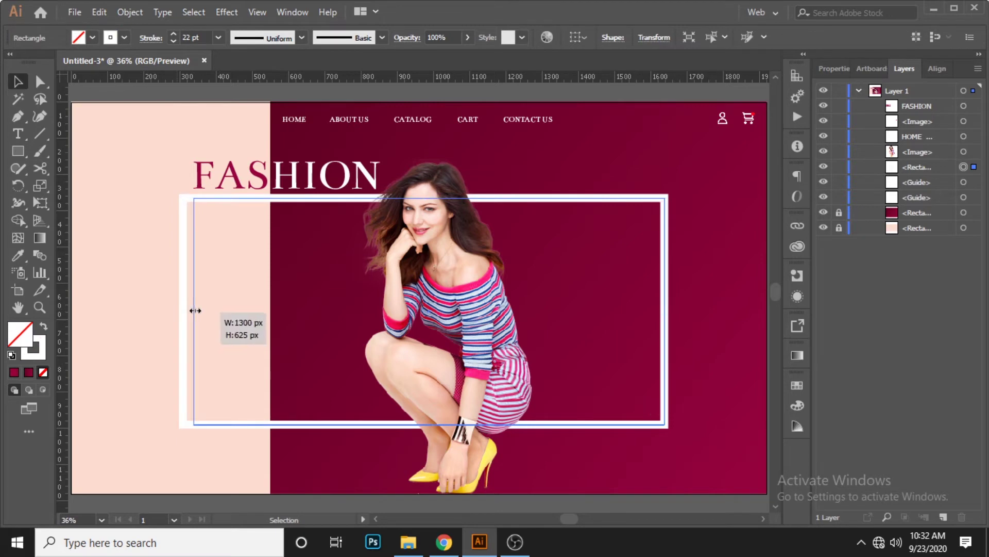
pyautogui.moveTo(193, 310); pyautogui.dragTo(192, 310)
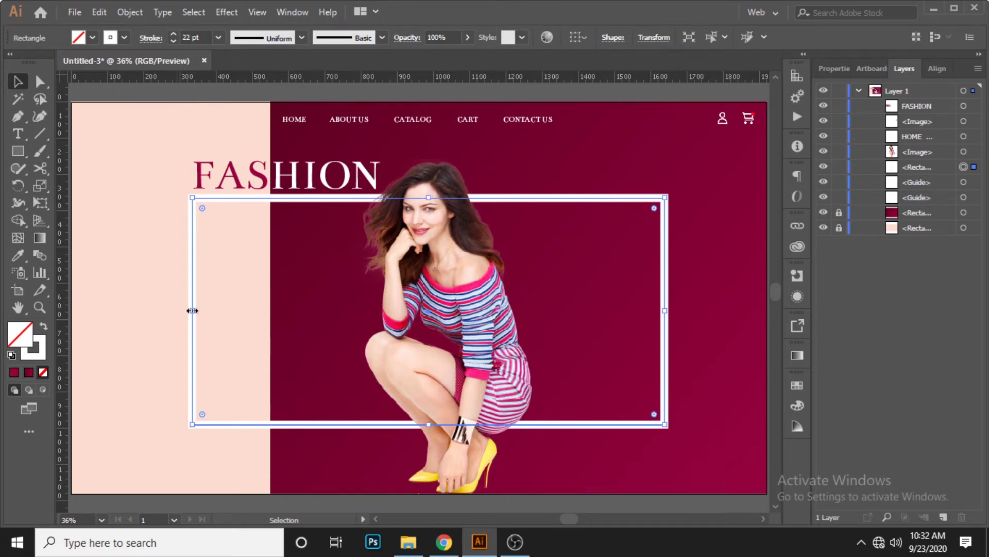
pyautogui.click(142, 319)
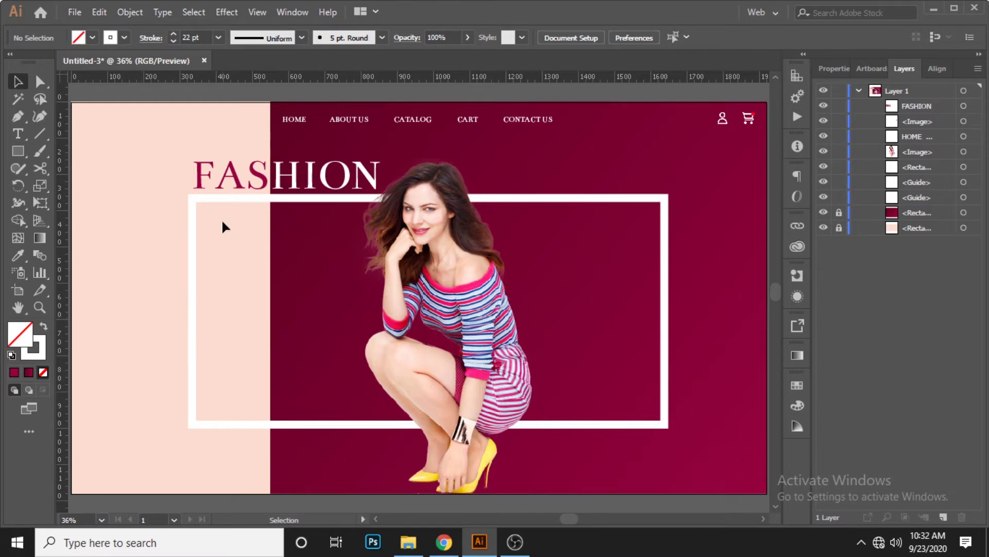
# Nudge FASHION up by one step
pyautogui.click(221, 199)
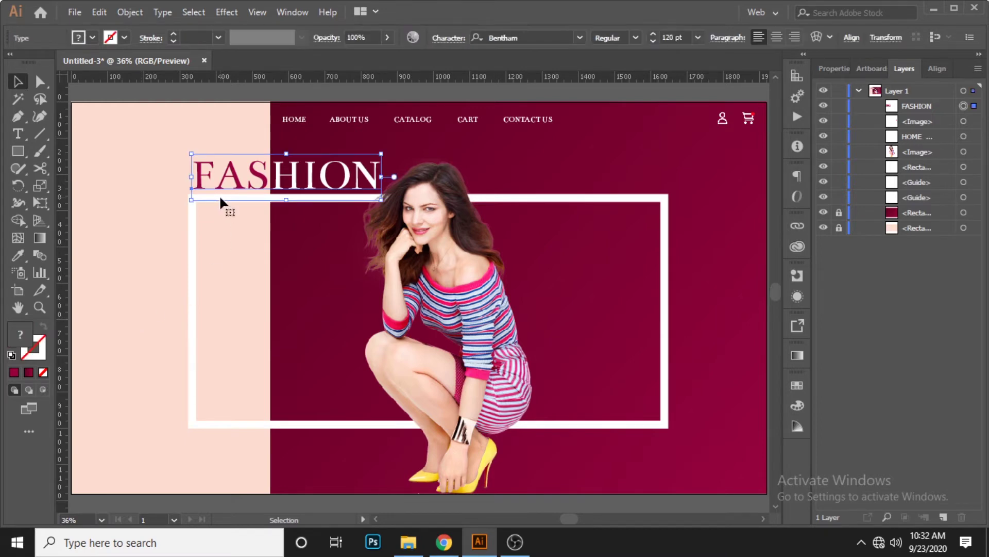
pyautogui.press('Up')
pyautogui.press('Up')
pyautogui.press('Up')
pyautogui.press('Up')
pyautogui.press('Up')
pyautogui.press('Up')
pyautogui.press('Up')
pyautogui.press('Up')
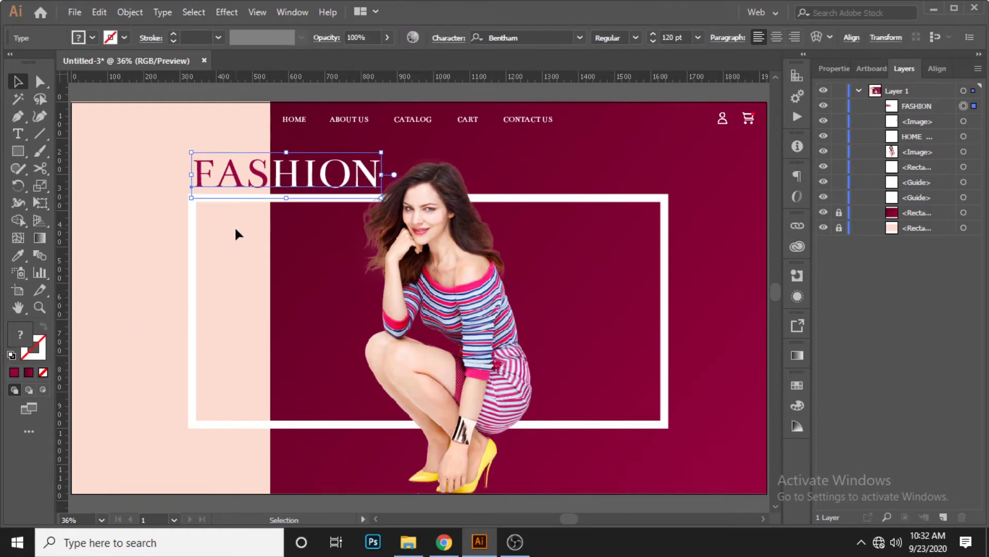
pyautogui.click(236, 229)
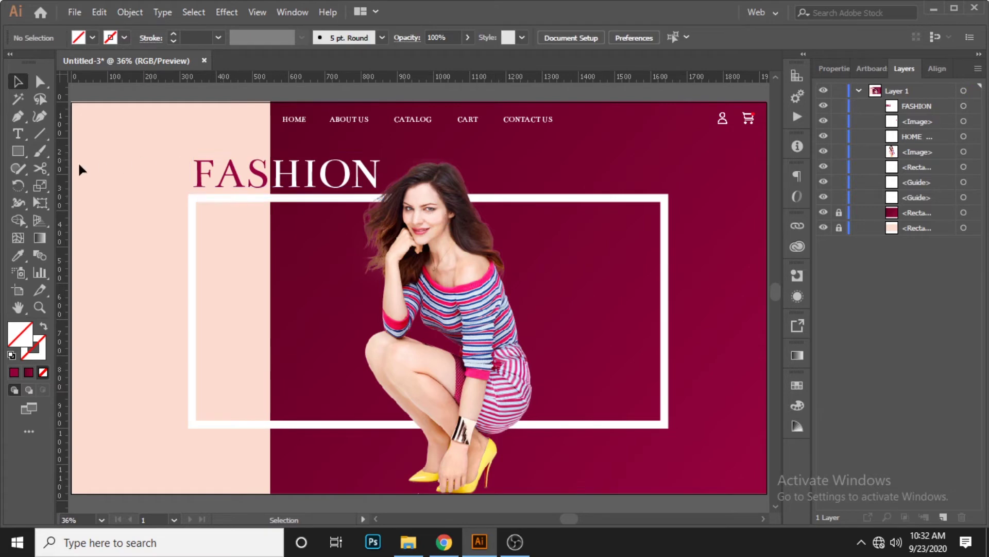
# Type the word SALE inside the white frame
pyautogui.click(20, 137)
pyautogui.click(569, 281)
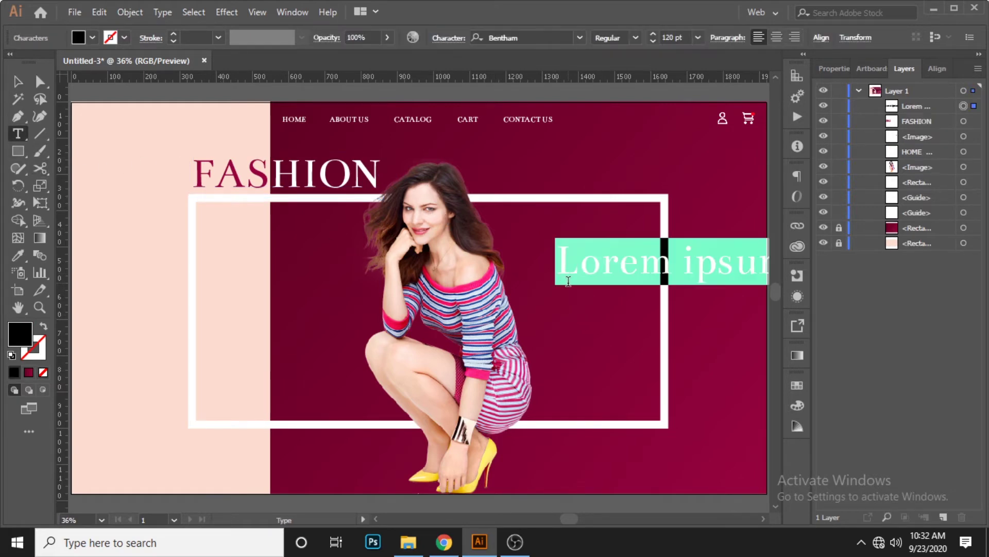
pyautogui.write('SAL')
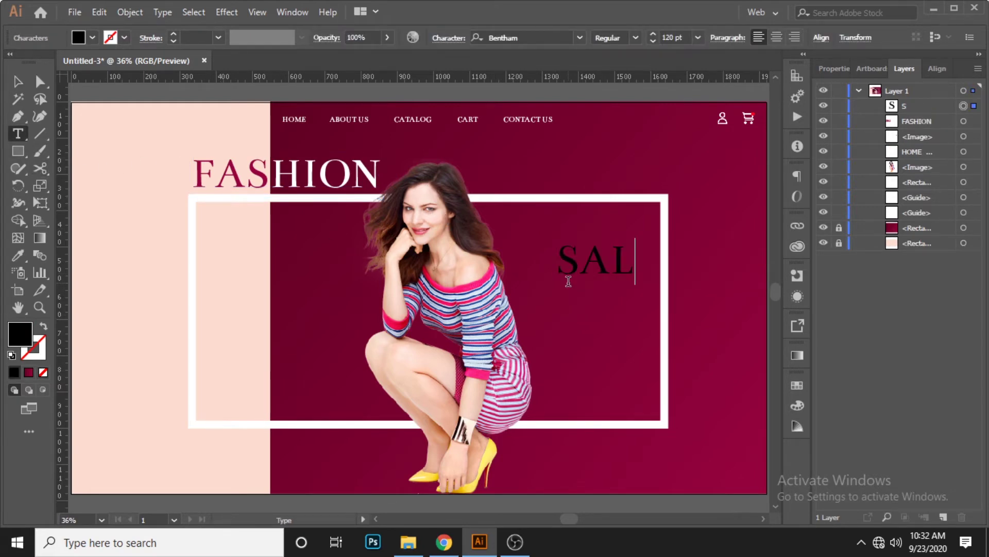
pyautogui.write('E')
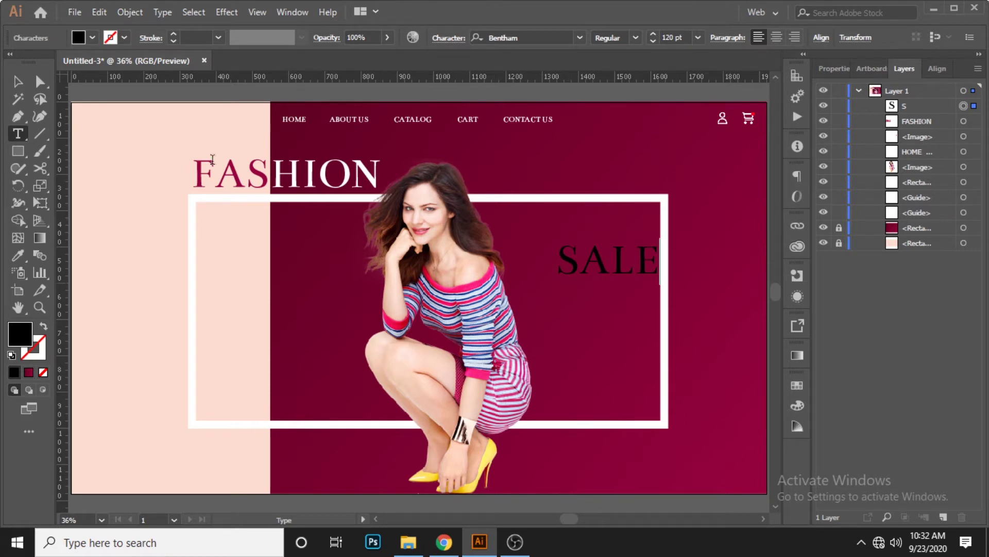
pyautogui.click(18, 82)
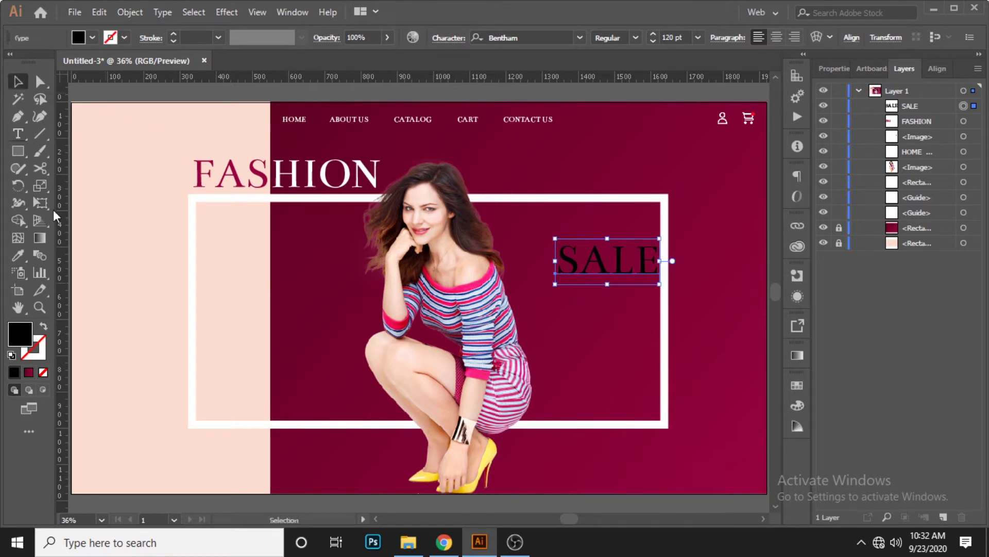
# Colour SALE peach (FFCBB5), move it up in the frame, and set it to 168 pt
pyautogui.doubleClick(21, 338)
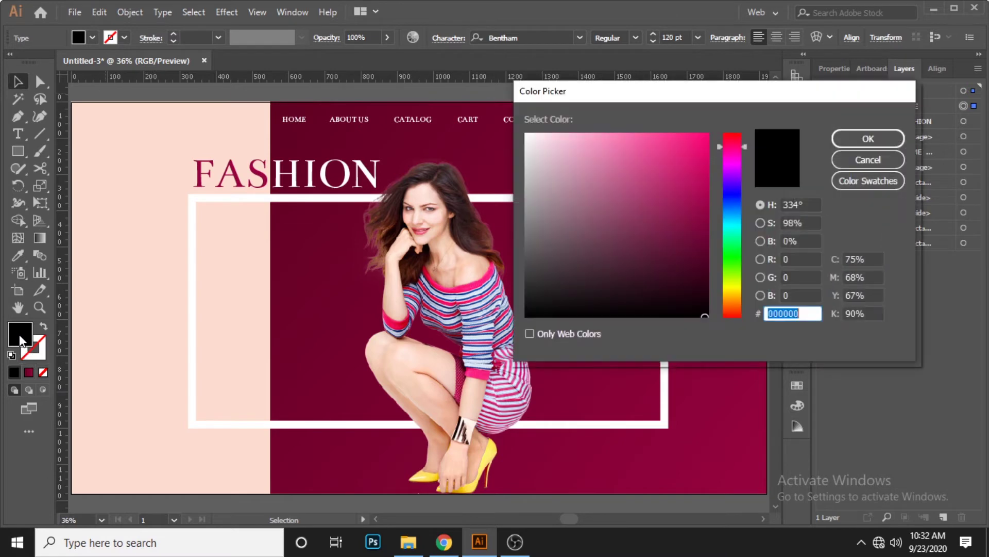
pyautogui.write('FFCBB5')
pyautogui.press('Return')
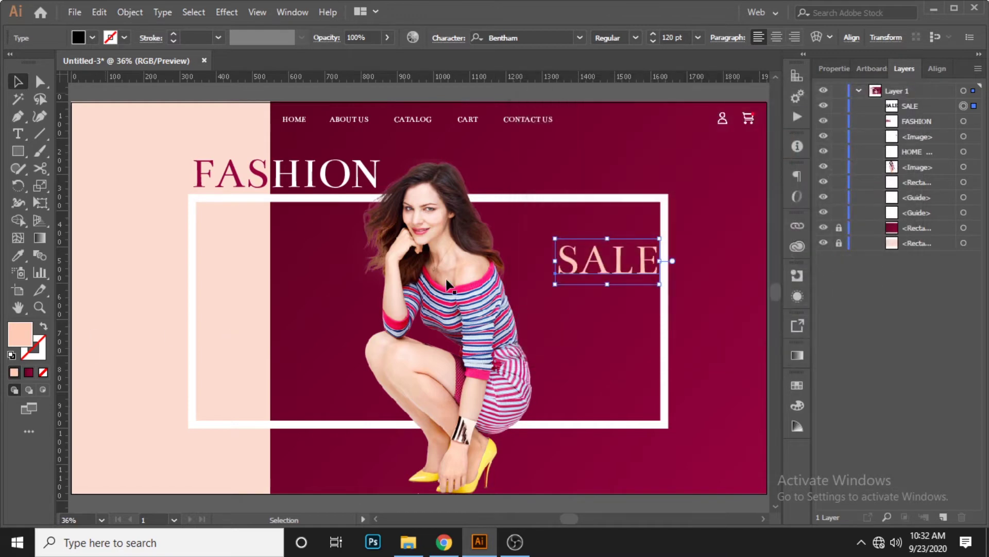
pyautogui.moveTo(608, 263); pyautogui.dragTo(634, 170)
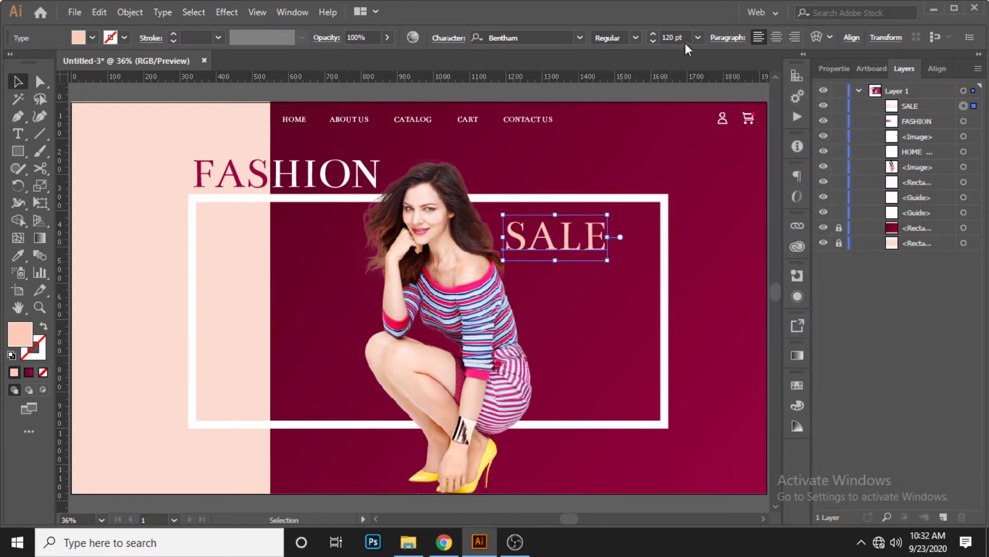
pyautogui.click(686, 38)
pyautogui.write('16')
pyautogui.write('8')
pyautogui.press('Return')
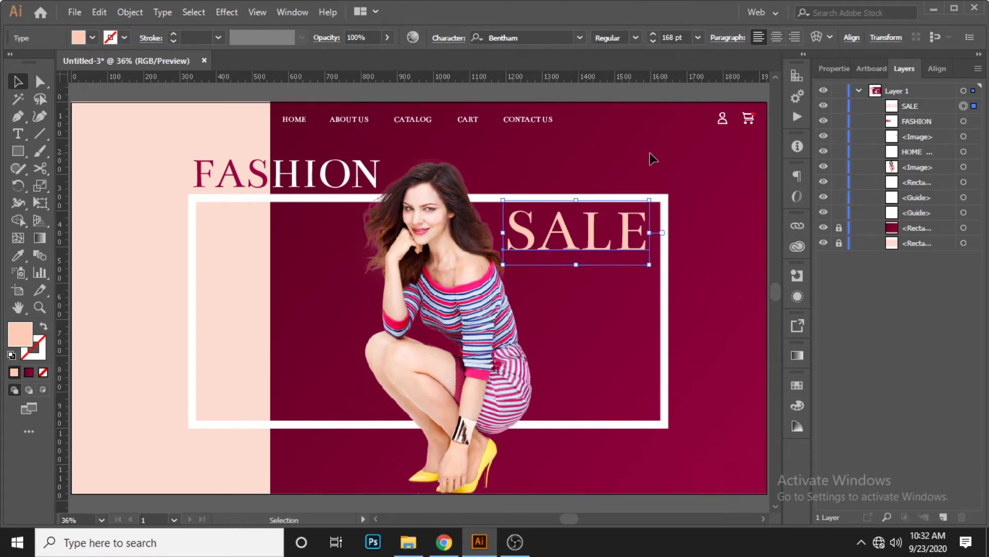
# Reposition SALE beside the model, placing it behind the model photo
pyautogui.click(650, 158)
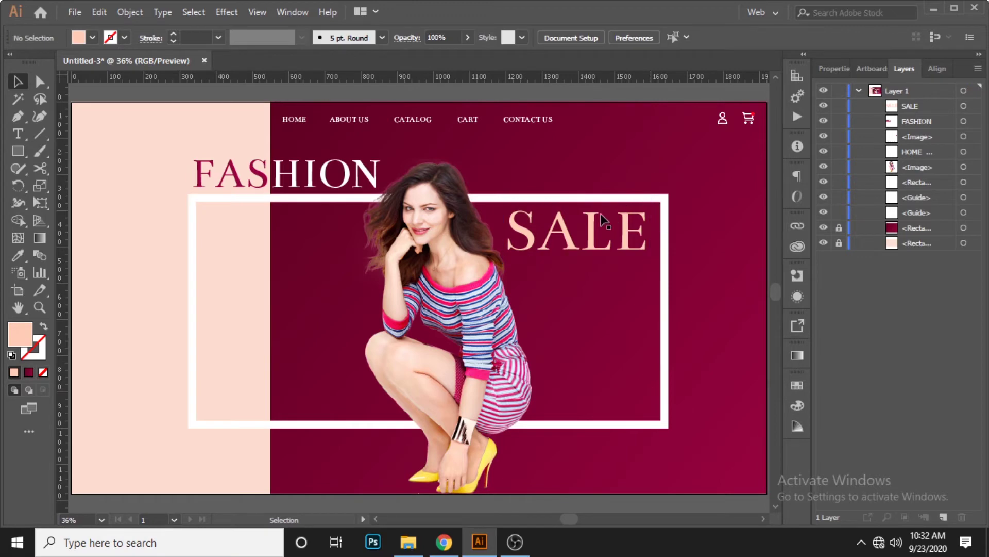
pyautogui.moveTo(556, 225); pyautogui.dragTo(540, 230)
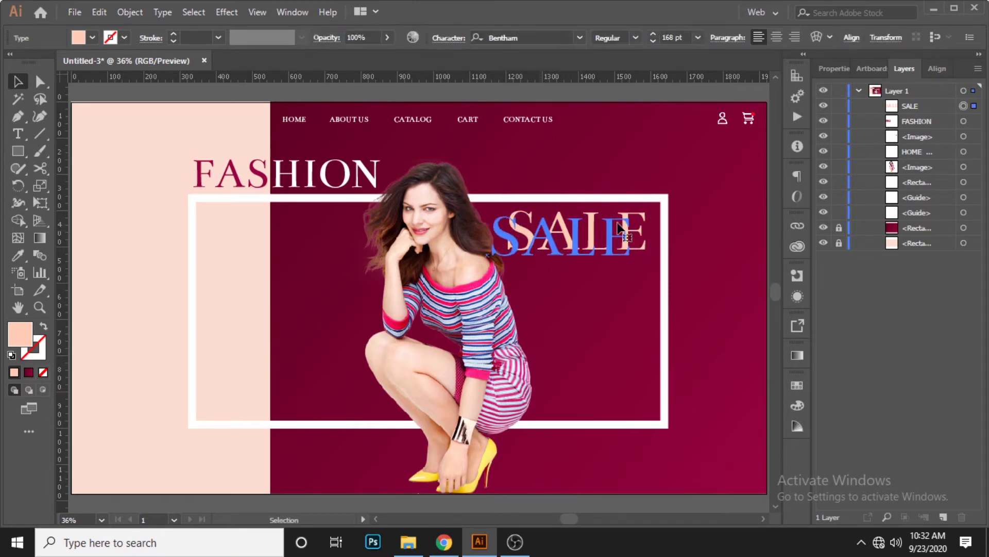
pyautogui.moveTo(924, 107); pyautogui.dragTo(918, 175)
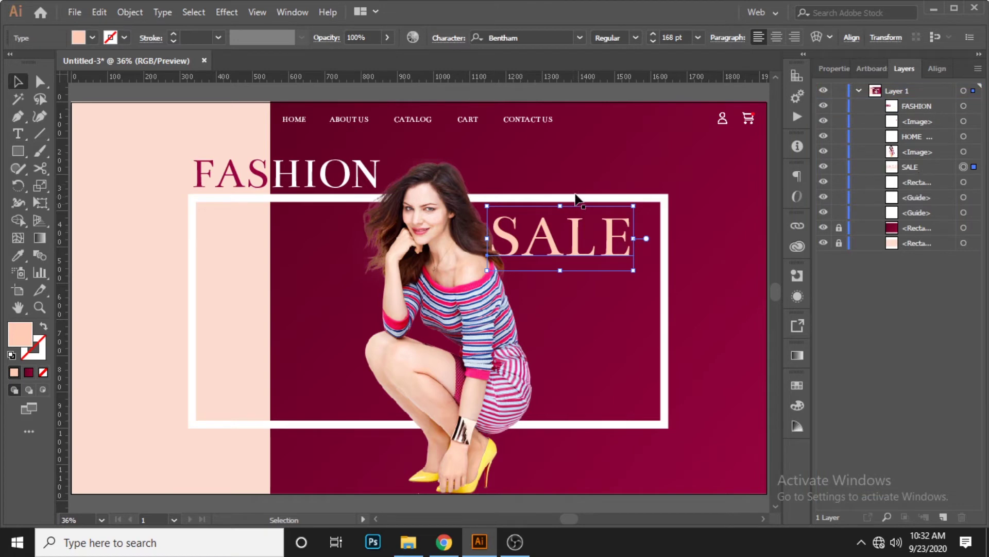
pyautogui.moveTo(567, 213); pyautogui.dragTo(589, 229)
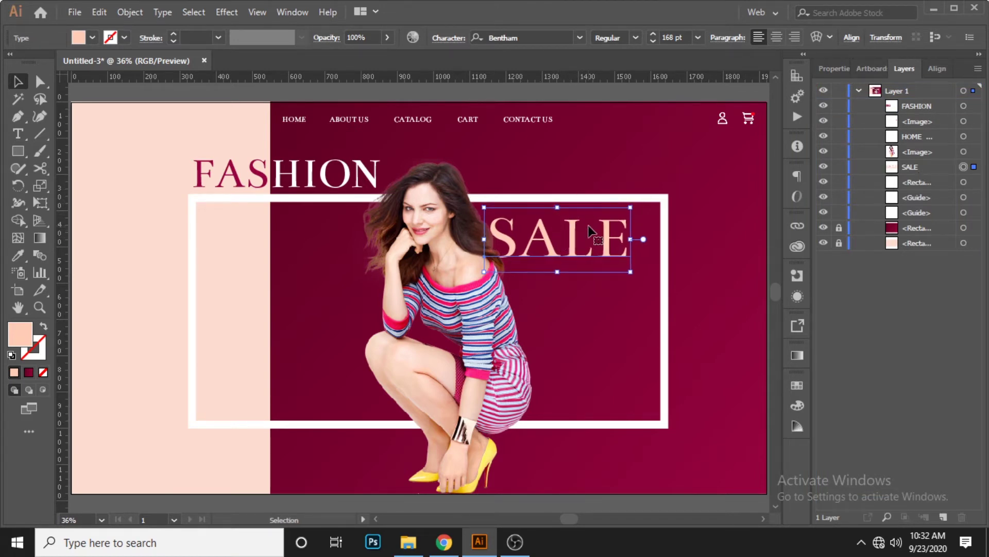
pyautogui.click(633, 158)
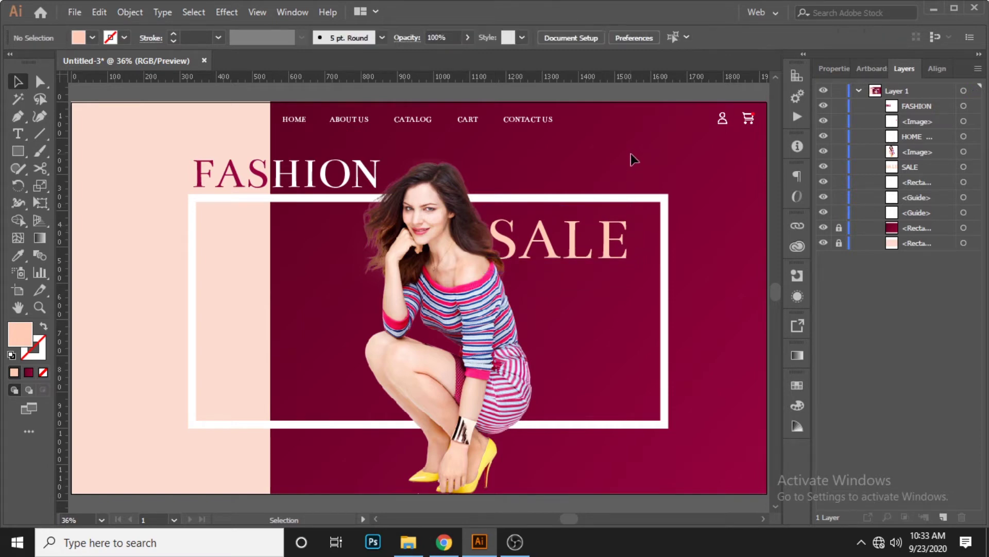
# Shift SALE slightly right and nudge it up two steps, then deselect
pyautogui.click(607, 238)
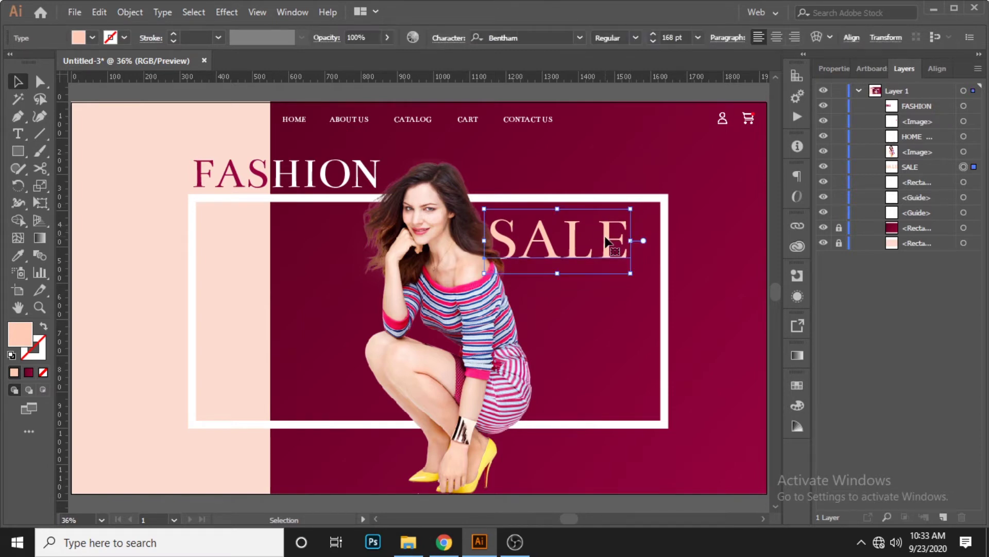
pyautogui.moveTo(607, 238); pyautogui.dragTo(606, 239)
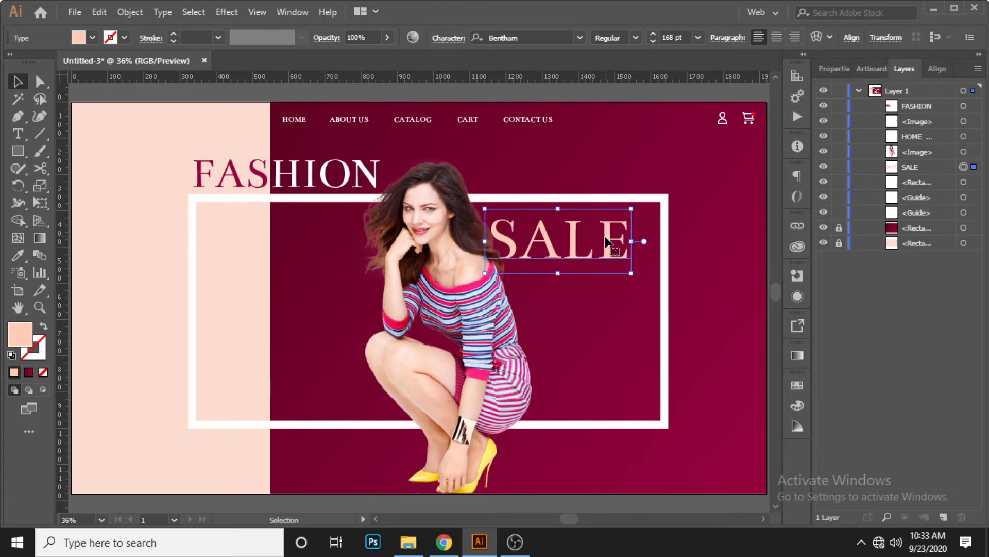
pyautogui.press('Up')
pyautogui.press('Up')
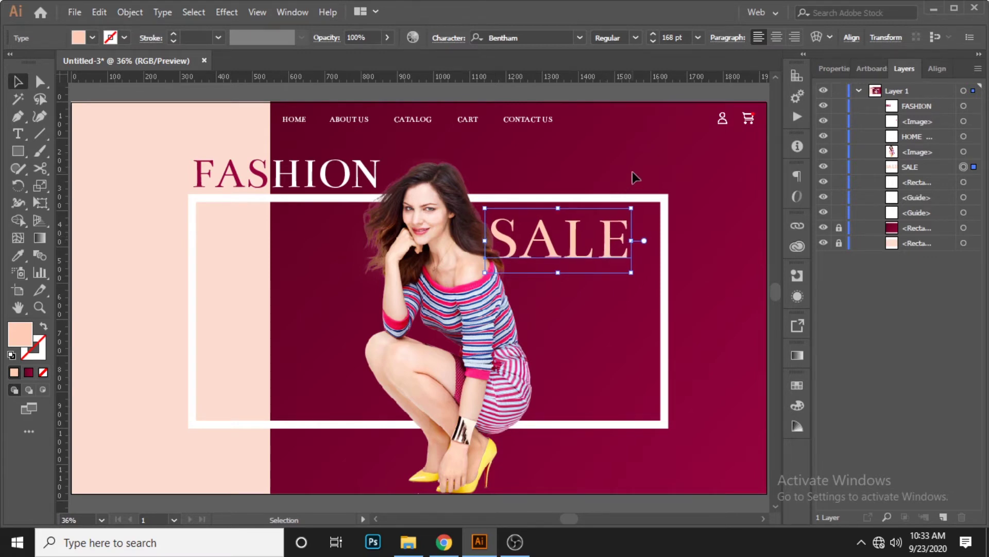
pyautogui.press('Up')
pyautogui.press('Up')
pyautogui.press('Up')
pyautogui.press('Up')
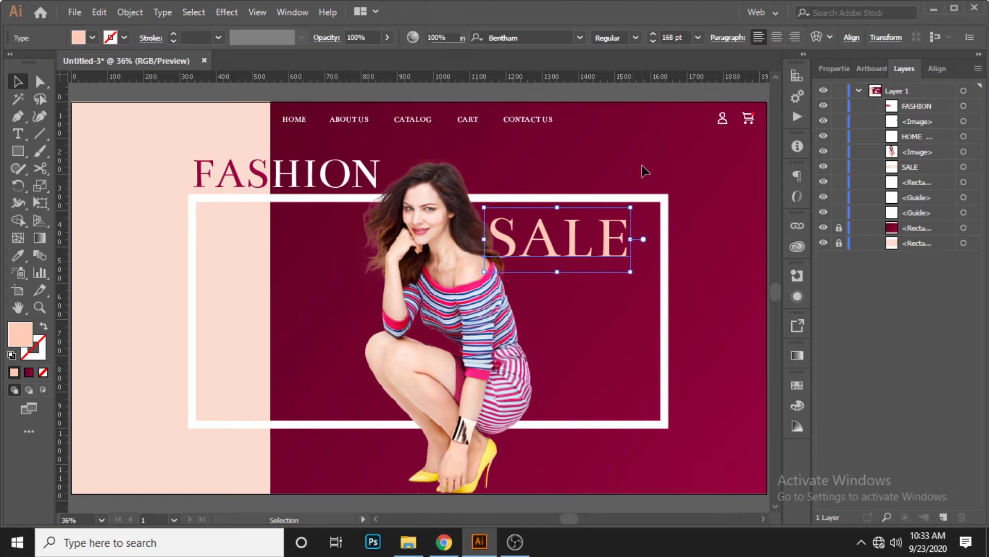
pyautogui.click(641, 165)
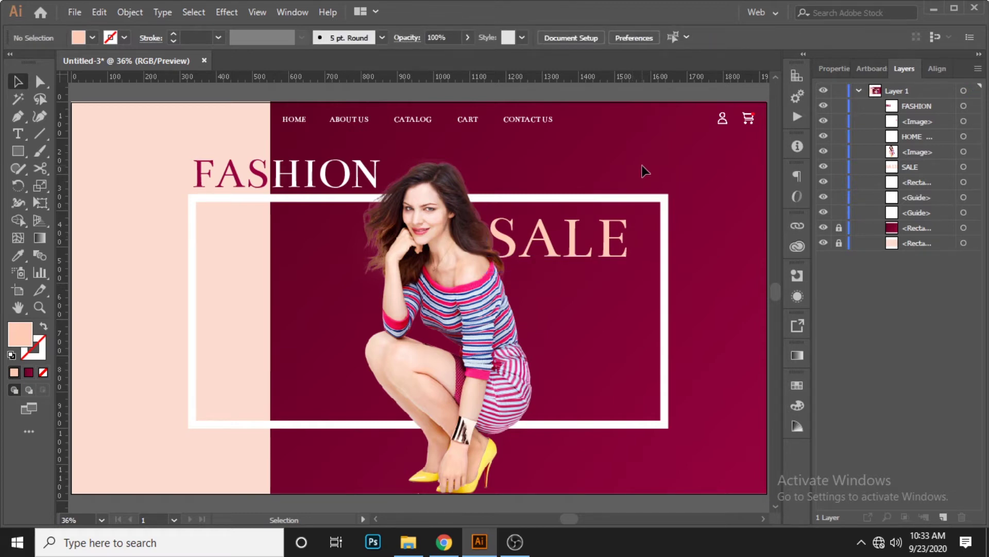
pyautogui.moveTo(643, 165); pyautogui.dragTo(642, 166)
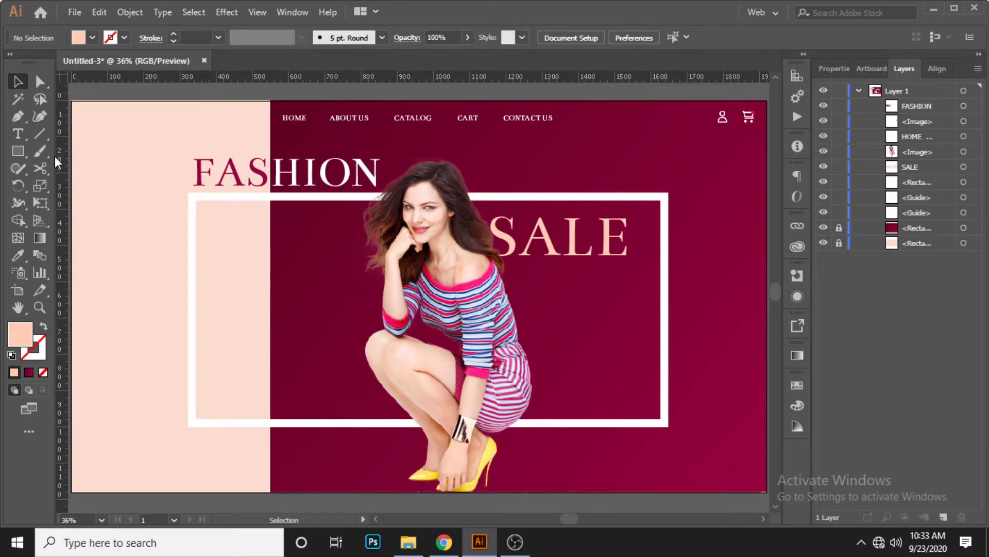
# Draw a small circle with the Ellipse Tool inside the frame's lower-right corner
pyautogui.moveTo(17, 152); pyautogui.dragTo(63, 184)
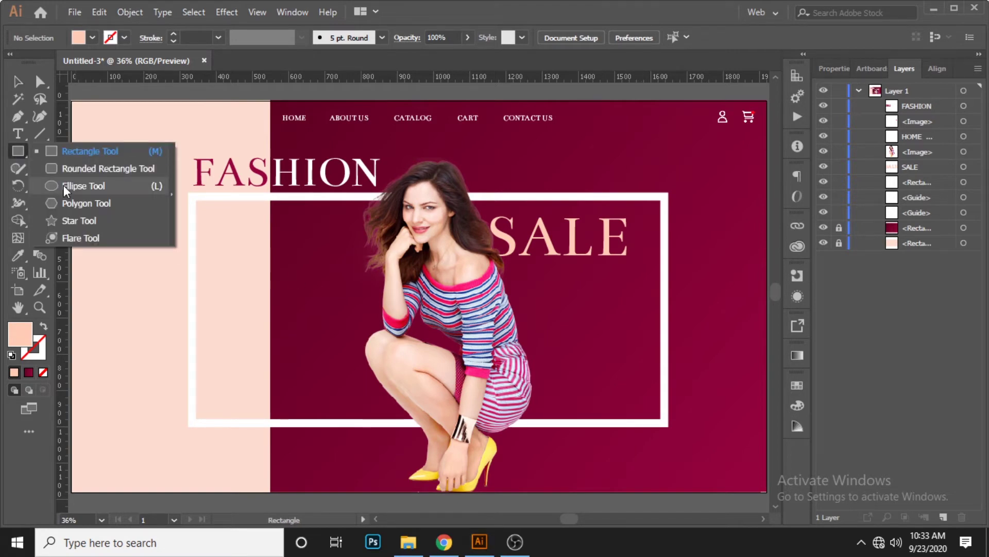
pyautogui.scroll(1, 604, 350)
pyautogui.scroll(1, 604, 350)
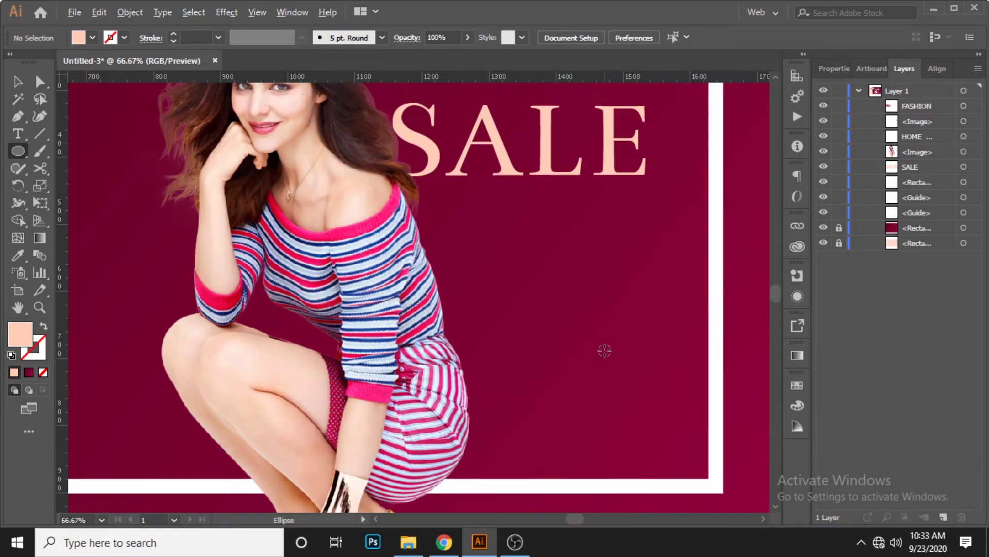
pyautogui.moveTo(645, 414)
pyautogui.mouseDown()
pyautogui.moveTo(625, 370)
pyautogui.moveTo(677, 418)
pyautogui.mouseUp()
pyautogui.scroll(1, 639, 424)
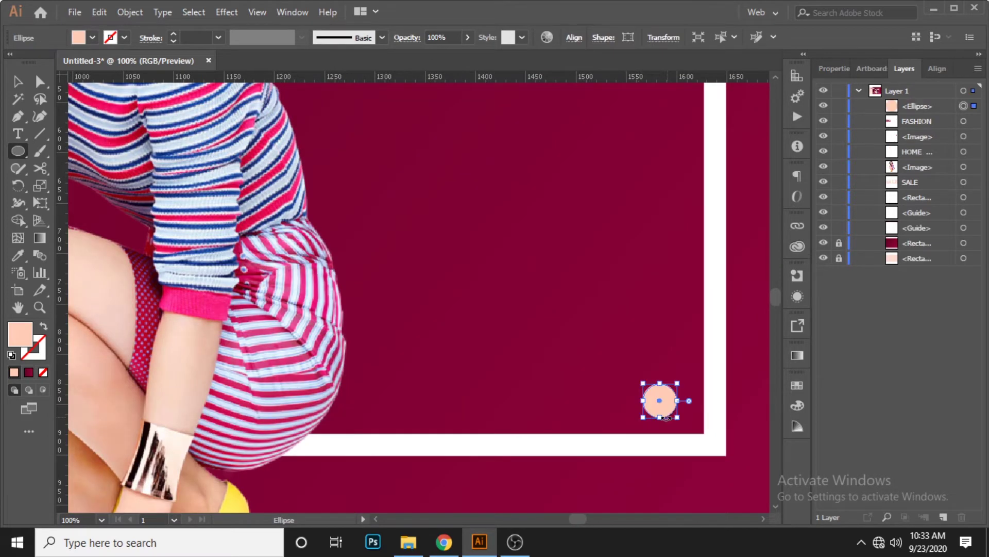
pyautogui.click(17, 83)
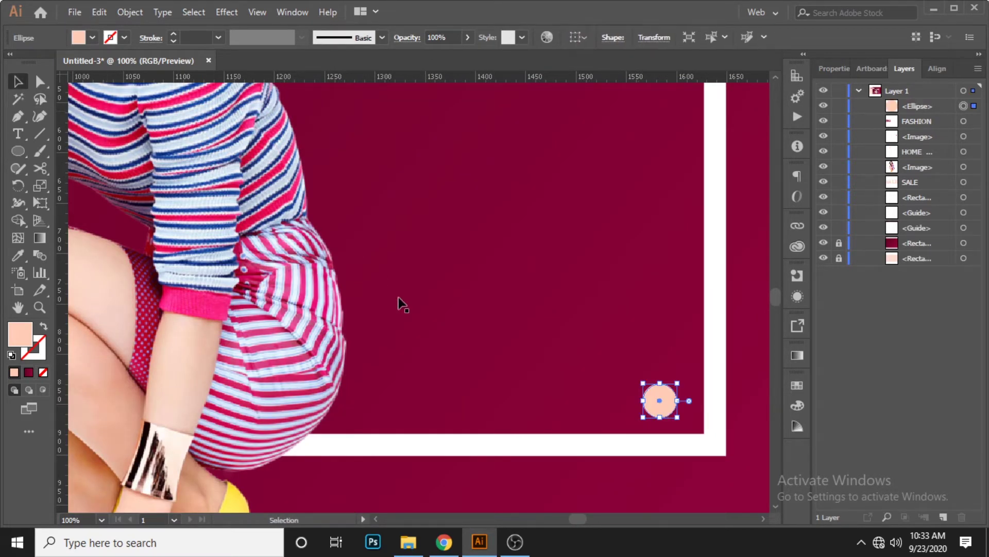
pyautogui.scroll(1, 601, 389)
pyautogui.moveTo(684, 356); pyautogui.dragTo(682, 350)
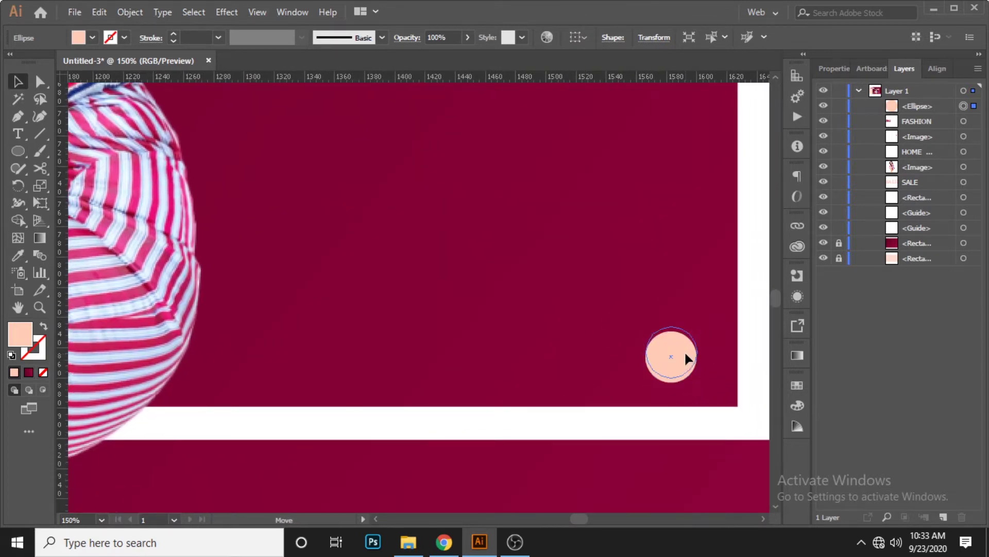
# Fill the circle white (FFFFFF) and adjust its position slightly
pyautogui.doubleClick(23, 340)
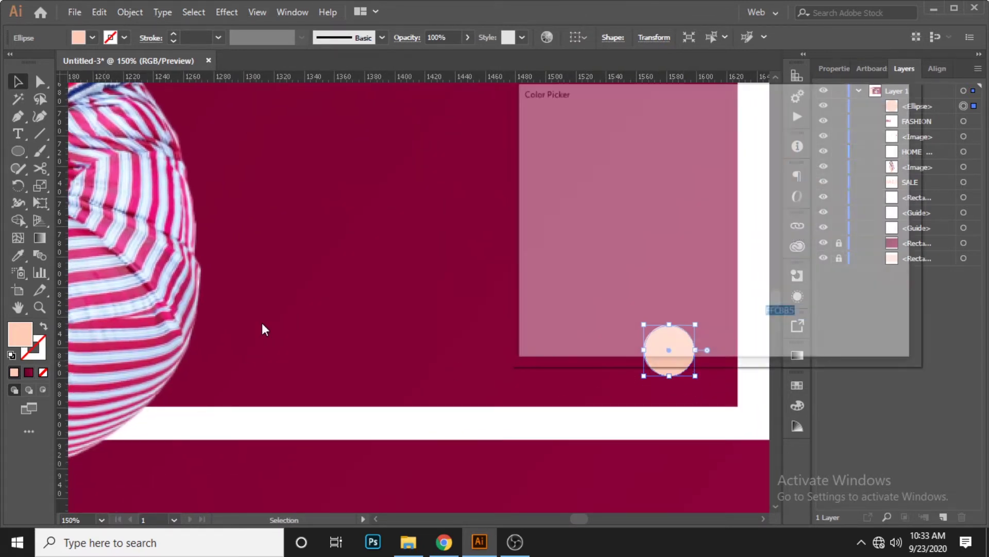
pyautogui.moveTo(546, 160); pyautogui.dragTo(517, 128)
pyautogui.click(860, 141)
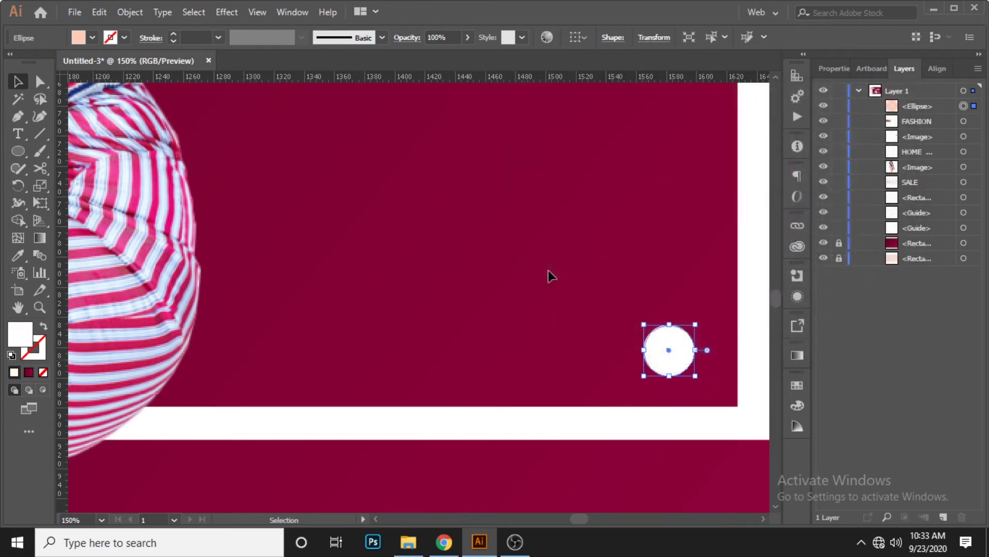
pyautogui.moveTo(683, 355); pyautogui.dragTo(686, 366)
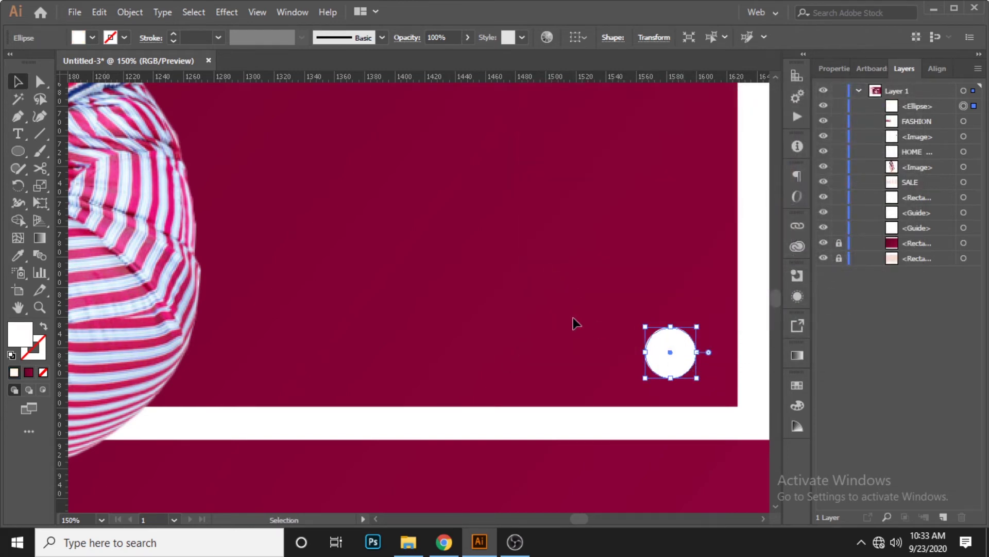
# Duplicate the white circle in the Layers panel and shrink the copy to about 25 px
pyautogui.click(461, 238)
pyautogui.click(936, 107)
pyautogui.moveTo(953, 517); pyautogui.dragTo(945, 515)
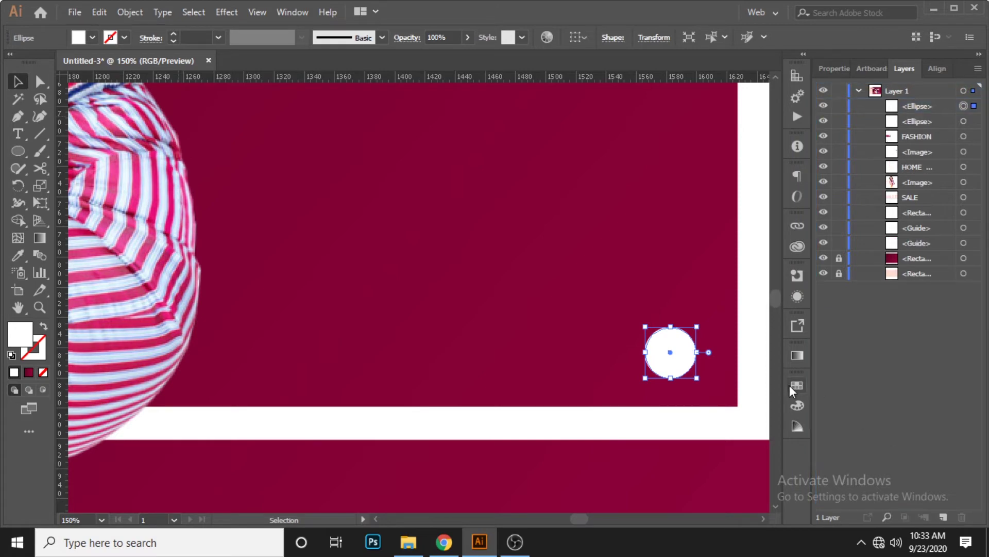
pyautogui.moveTo(698, 326); pyautogui.dragTo(691, 337)
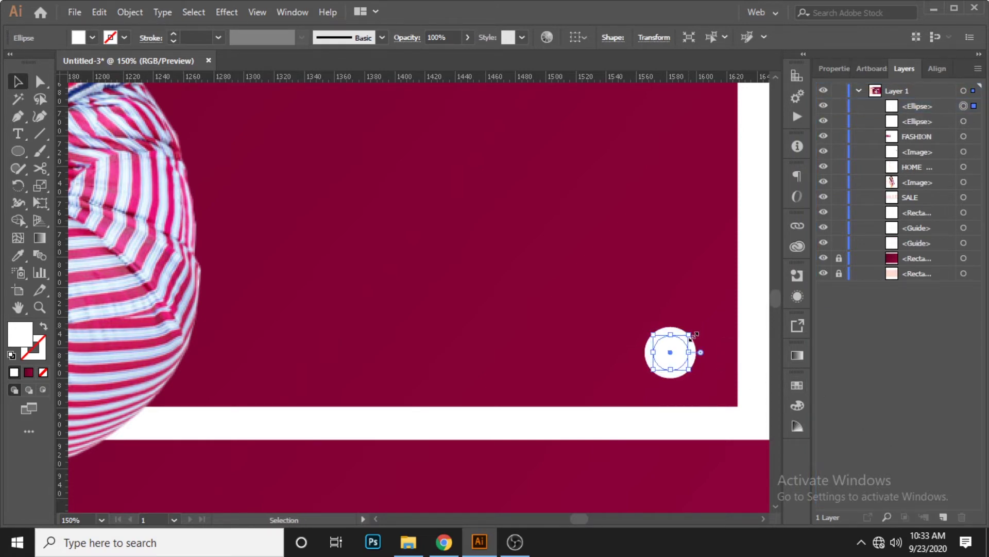
pyautogui.scroll(-2, 653, 344)
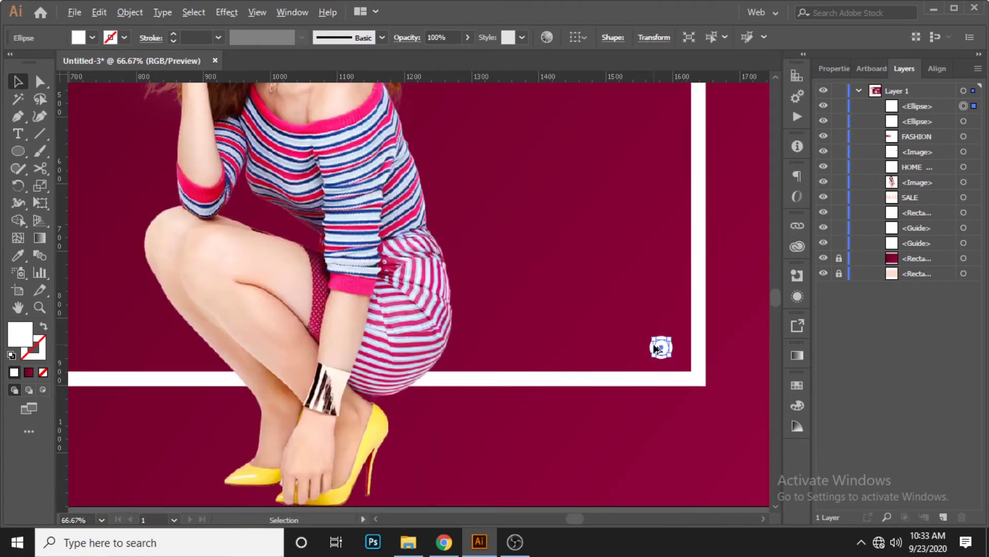
pyautogui.scroll(-1, 659, 345)
pyautogui.moveTo(565, 283); pyautogui.dragTo(587, 349)
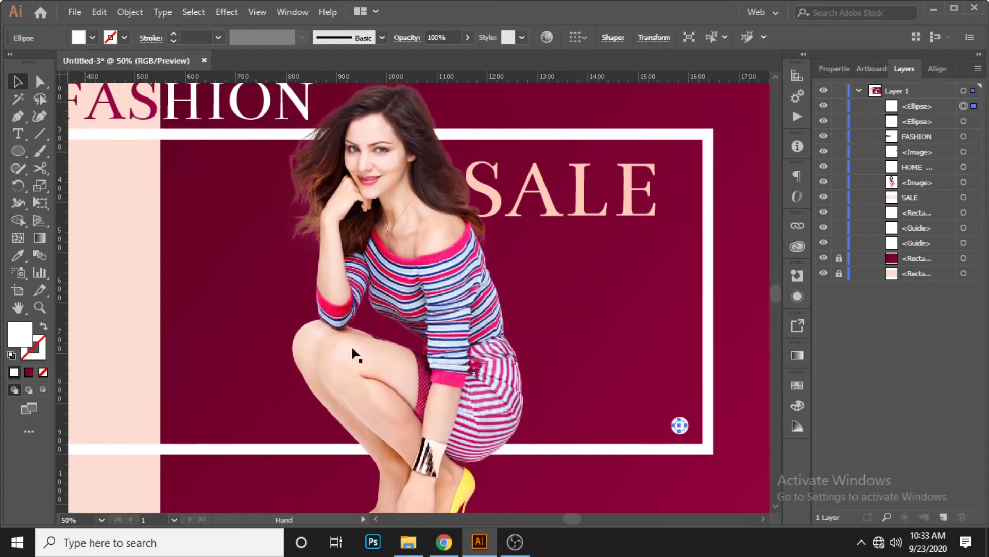
# Give the inner circle the maroon gradient fill, then select both circles together
pyautogui.click(18, 255)
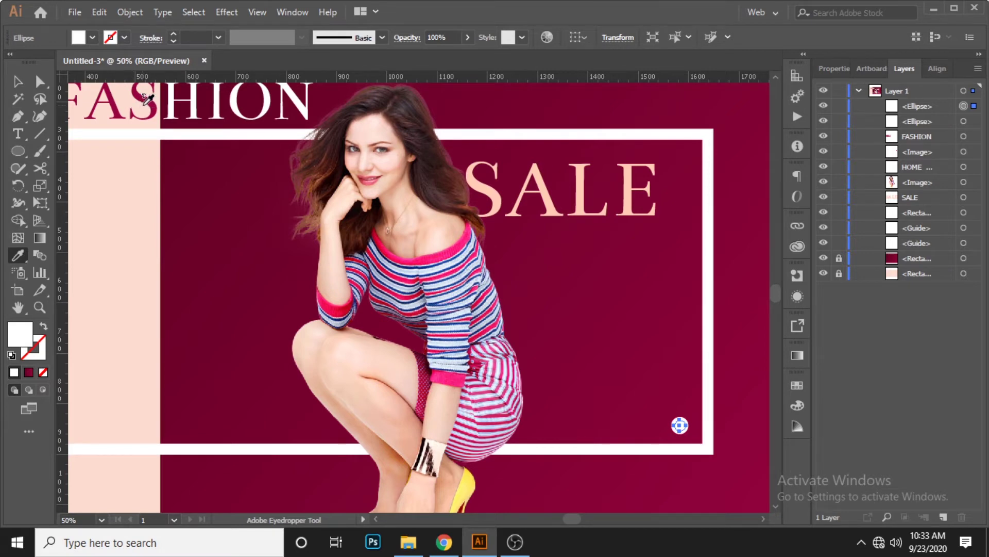
pyautogui.click(17, 82)
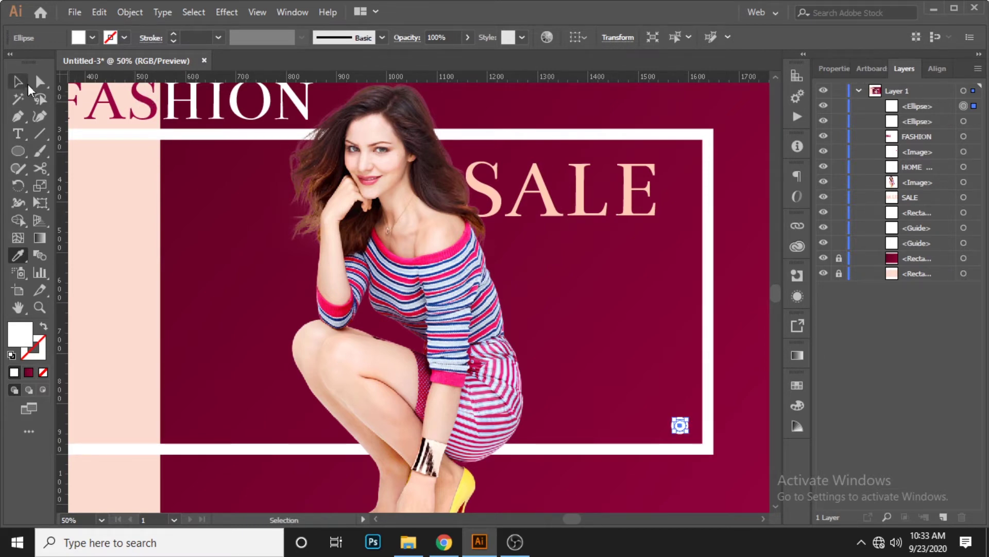
pyautogui.click(657, 339)
pyautogui.scroll(2, 695, 458)
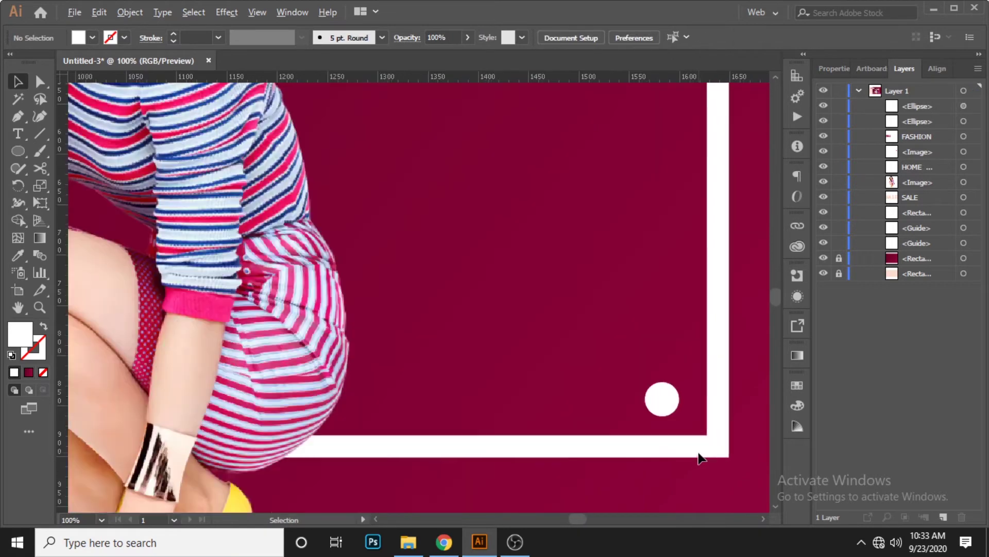
pyautogui.click(659, 407)
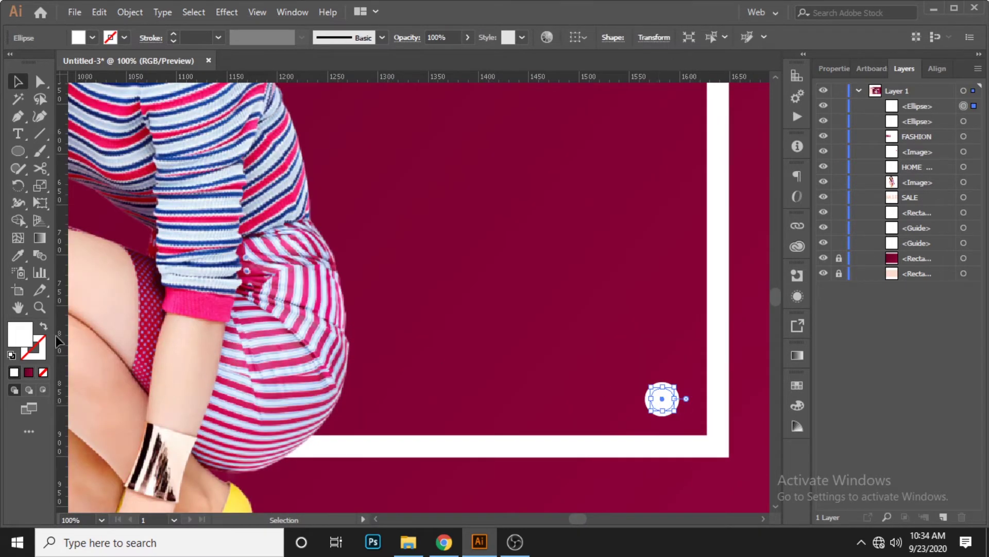
pyautogui.click(29, 372)
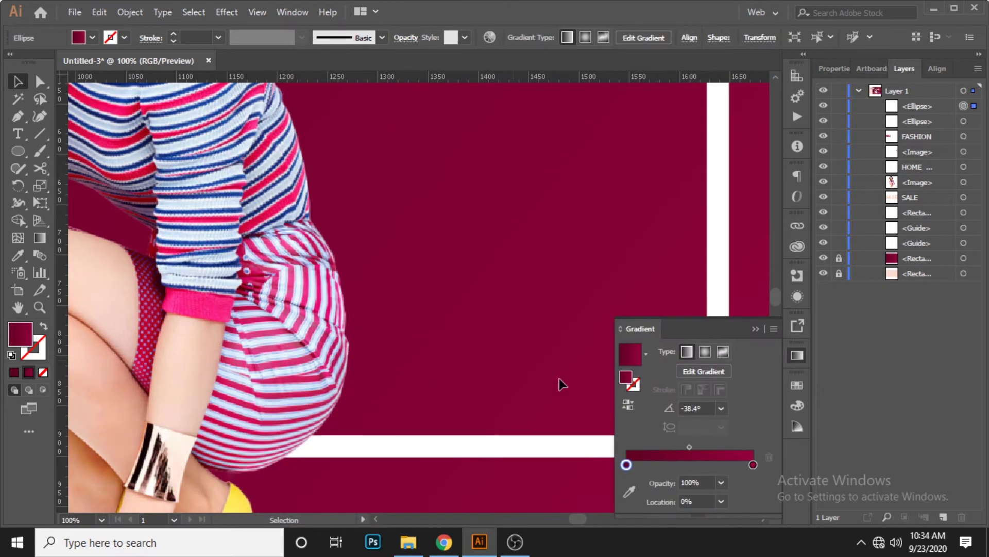
pyautogui.click(797, 355)
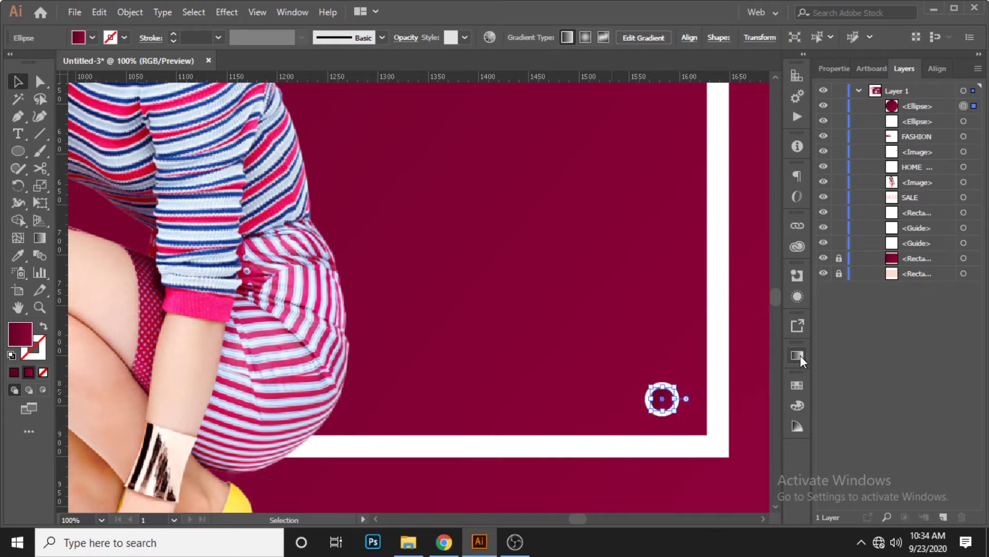
pyautogui.click(667, 340)
pyautogui.moveTo(652, 374); pyautogui.dragTo(680, 414)
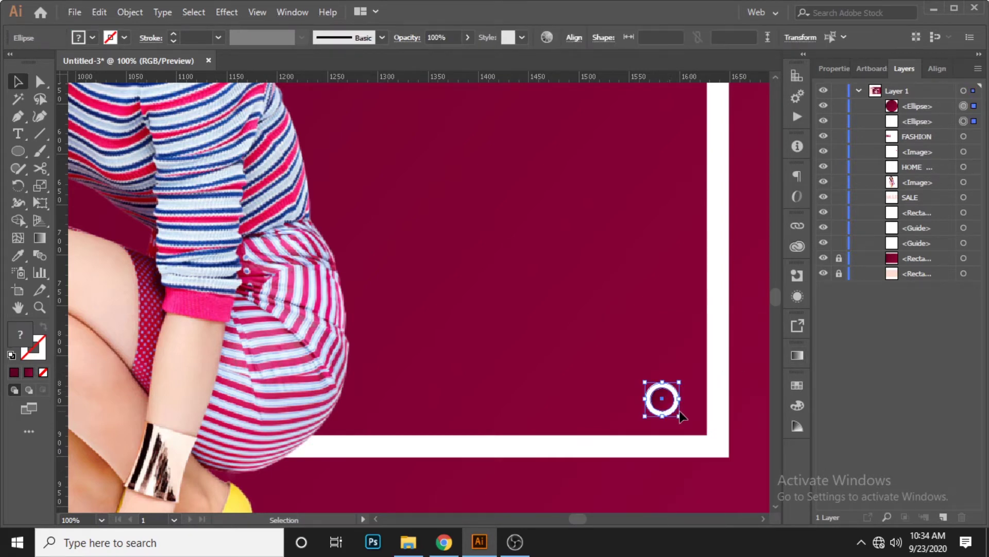
# Group the ring's circles and add a Multiply drop shadow: 40% opacity, 1 px offsets, 3 px blur
pyautogui.hotkey('ctrl', 'g')
pyautogui.click(227, 12)
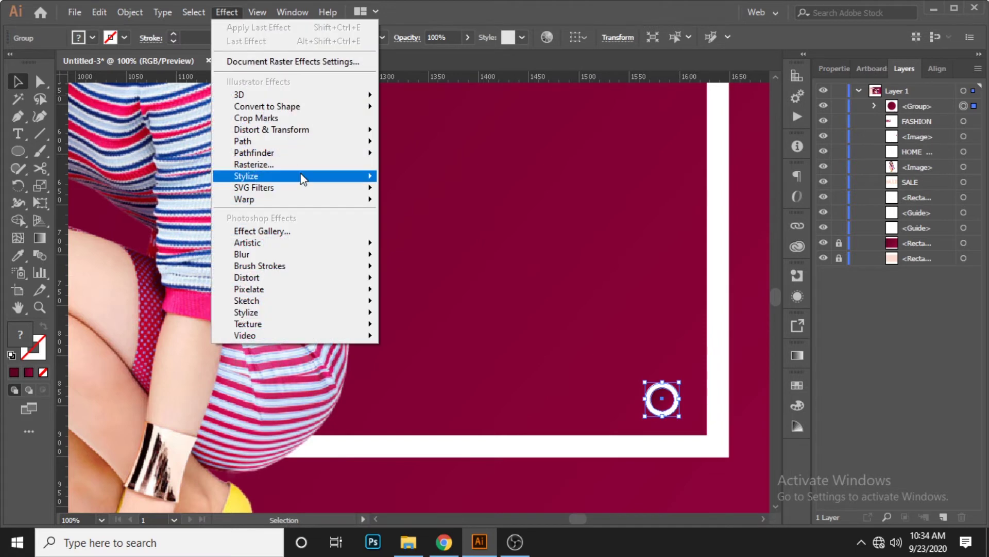
pyautogui.moveTo(246, 176)
pyautogui.click(449, 180)
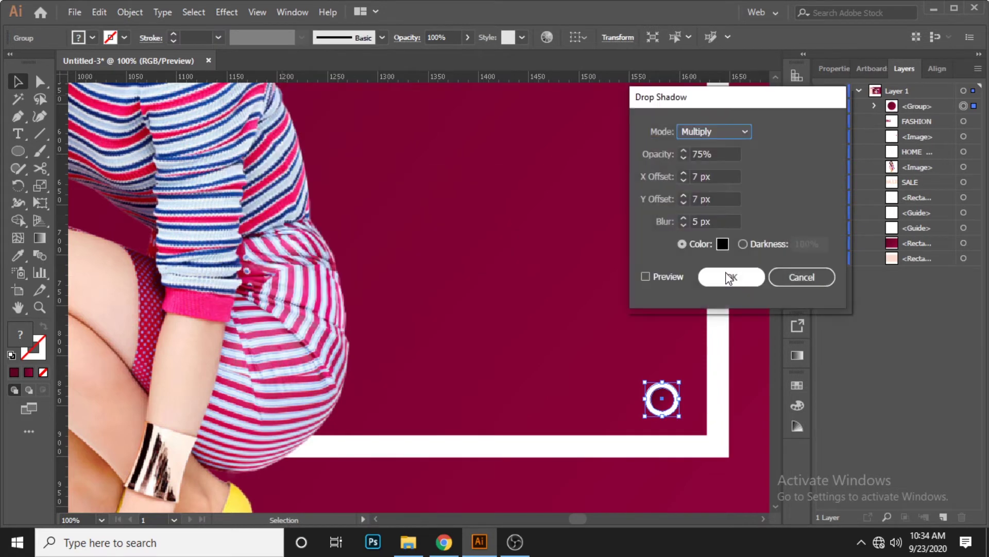
pyautogui.press('Tab')
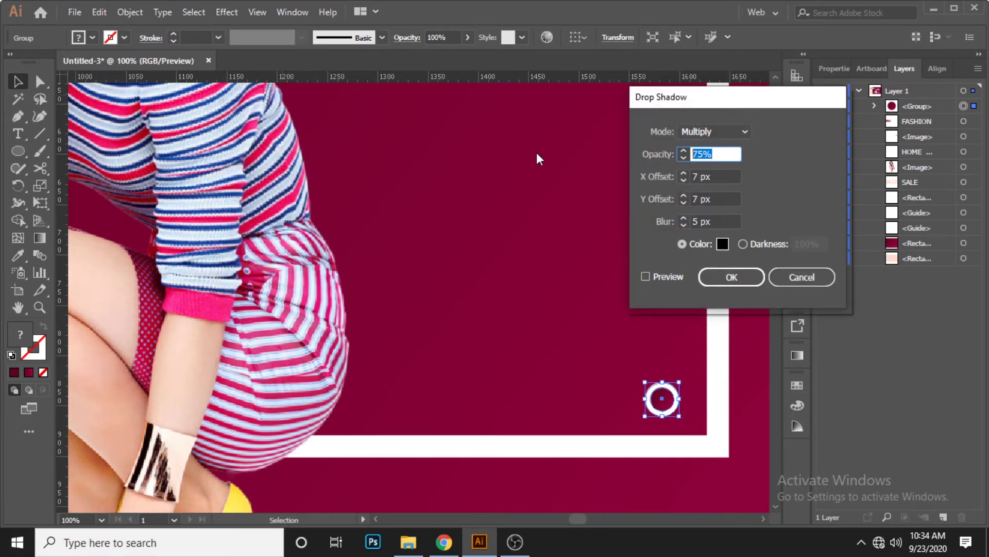
pyautogui.write('40')
pyautogui.press('Tab')
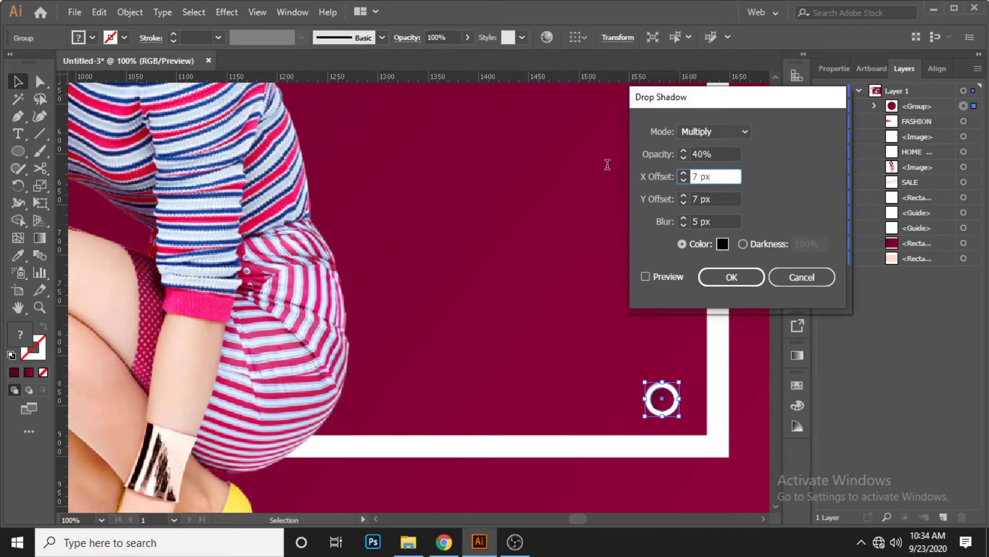
pyautogui.write('1')
pyautogui.press('Tab')
pyautogui.write('1')
pyautogui.press('Tab')
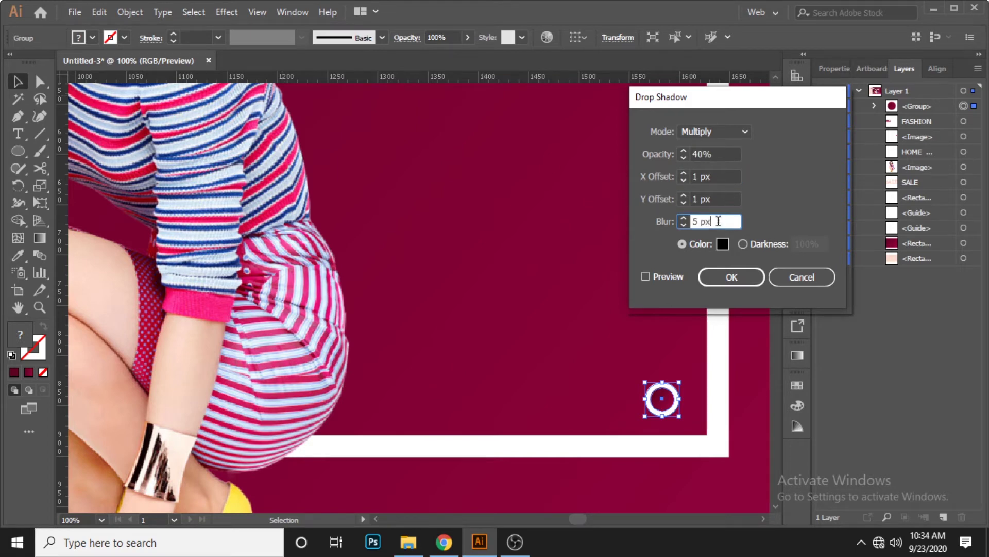
pyautogui.write('3')
pyautogui.press('Tab')
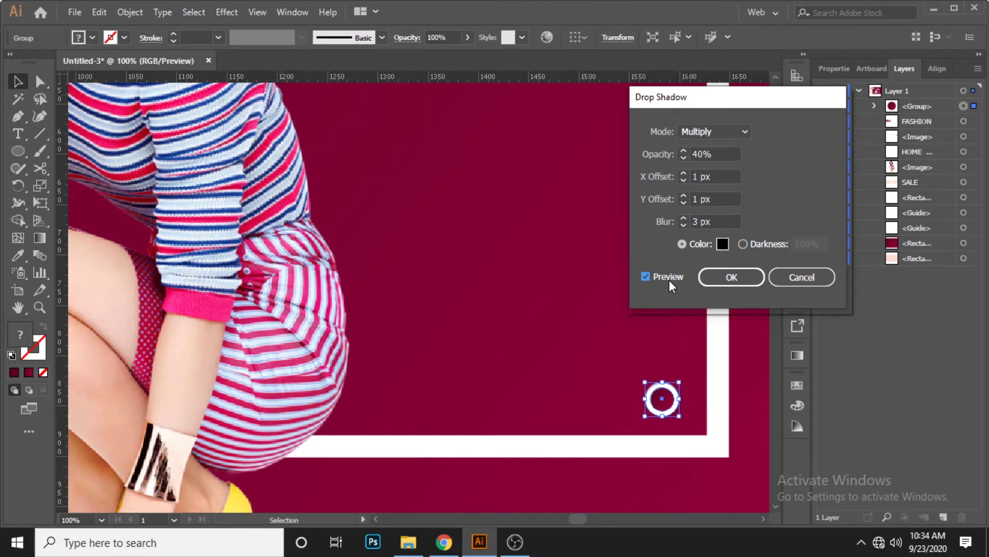
pyautogui.click(725, 277)
pyautogui.click(606, 284)
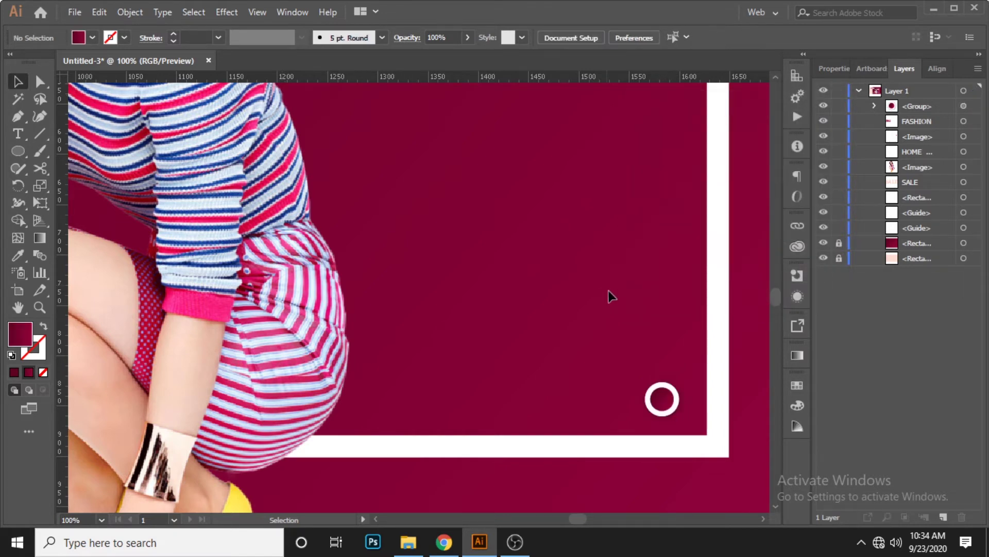
# Duplicate the small white ring to its left with an Alt-drag
pyautogui.moveTo(634, 367); pyautogui.dragTo(675, 411)
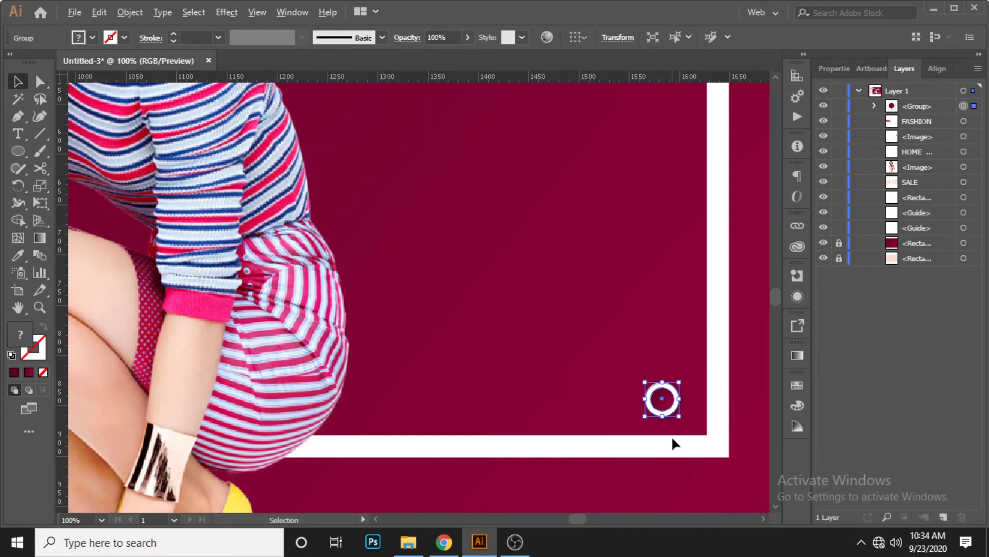
pyautogui.scroll(1, 672, 435)
pyautogui.scroll(1, 672, 435)
pyautogui.moveTo(664, 370); pyautogui.dragTo(573, 374)
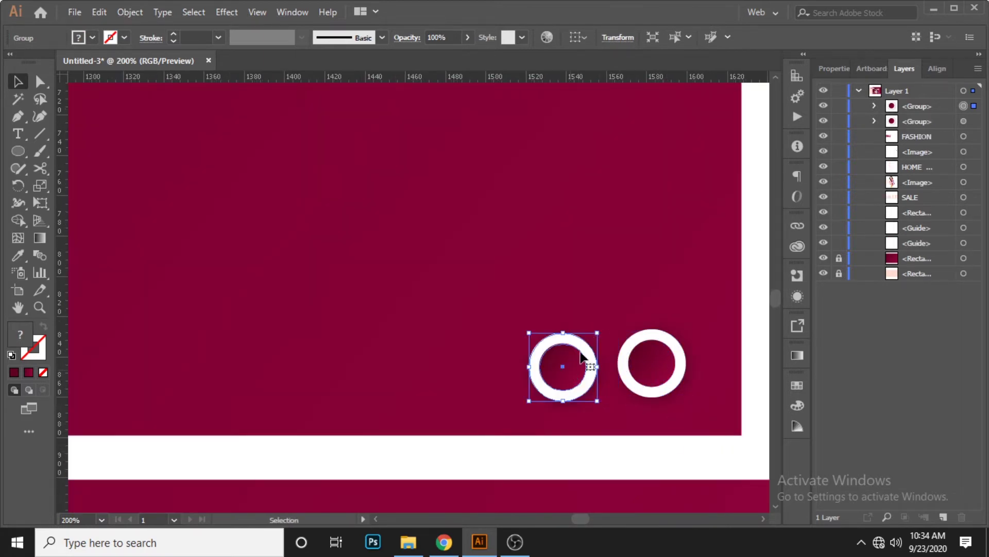
# Add a horizontal ruler guide at the rings' bottom edge and sit the left ring on it
pyautogui.moveTo(663, 286); pyautogui.dragTo(644, 364)
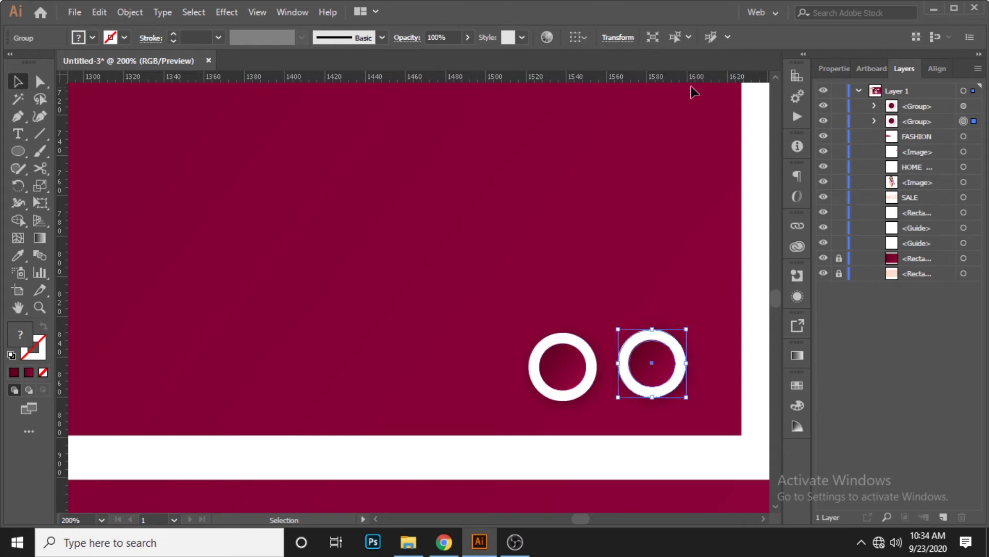
pyautogui.moveTo(692, 79); pyautogui.dragTo(674, 401)
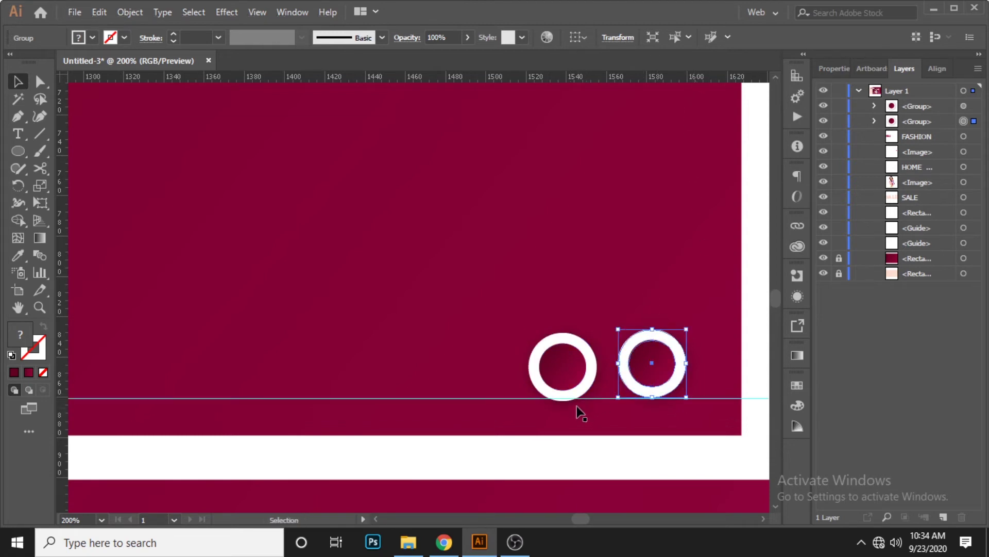
pyautogui.keyDown('alt'); pyautogui.scroll(2, 576, 402); pyautogui.keyUp('alt')
pyautogui.moveTo(570, 392)
pyautogui.mouseDown()
pyautogui.moveTo(561, 378)
pyautogui.moveTo(392, 371)
pyautogui.mouseUp()
pyautogui.scroll(-1, 391, 371)
pyautogui.scroll(-2, 392, 371)
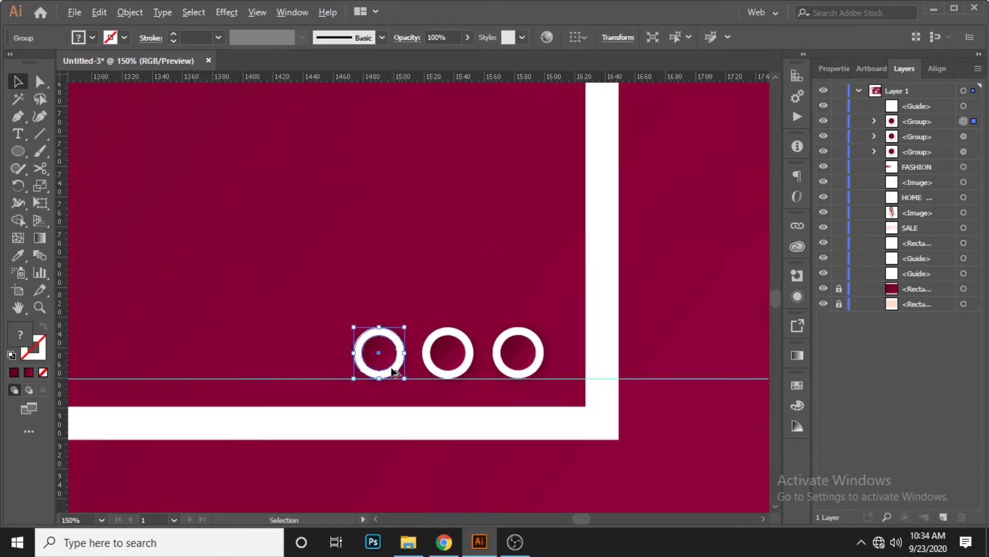
# Move the two left rings farther left so the three rings are evenly spaced
pyautogui.click(475, 309)
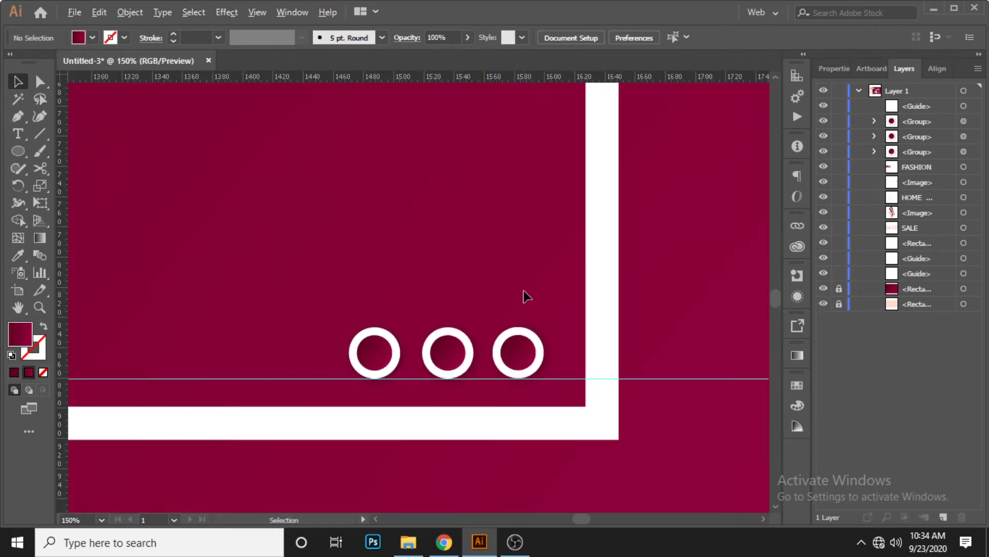
pyautogui.scroll(-2, 523, 294)
pyautogui.scroll(2, 567, 309)
pyautogui.scroll(2, 588, 400)
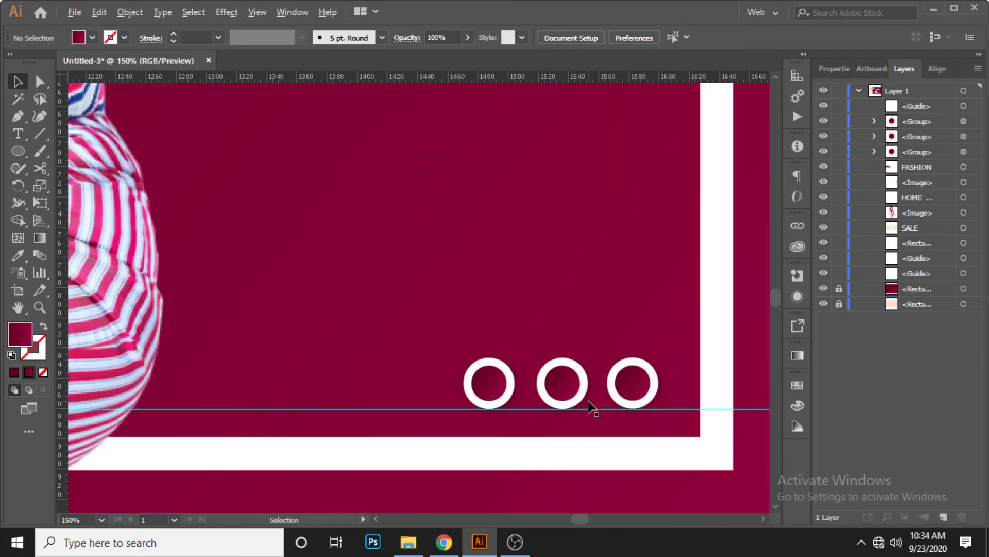
pyautogui.moveTo(389, 315)
pyautogui.mouseDown()
pyautogui.moveTo(559, 397)
pyautogui.moveTo(528, 396)
pyautogui.mouseUp()
pyautogui.moveTo(408, 320)
pyautogui.mouseDown()
pyautogui.moveTo(462, 392)
pyautogui.moveTo(428, 384)
pyautogui.mouseUp()
pyautogui.click(546, 325)
# Select all three rings and nudge them left together with Shift+Left Arrow
pyautogui.scroll(-2, 547, 327)
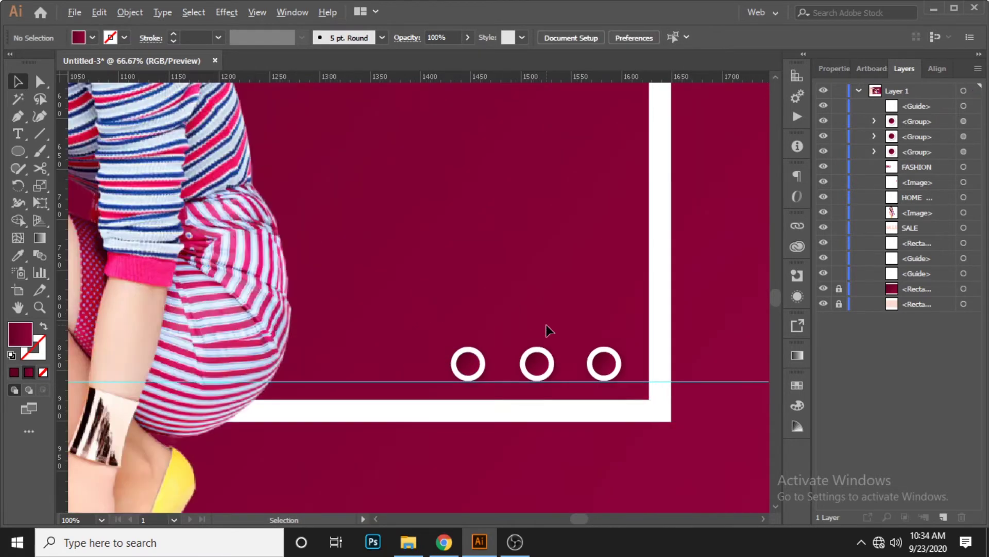
pyautogui.scroll(-1, 548, 330)
pyautogui.scroll(-1, 547, 329)
pyautogui.scroll(-1, 547, 328)
pyautogui.scroll(-1, 539, 378)
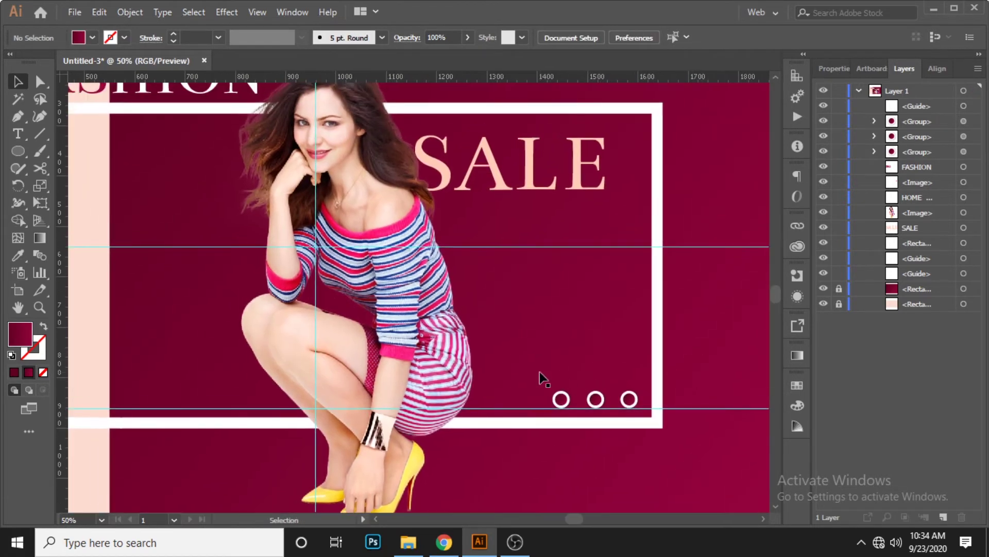
pyautogui.click(536, 394)
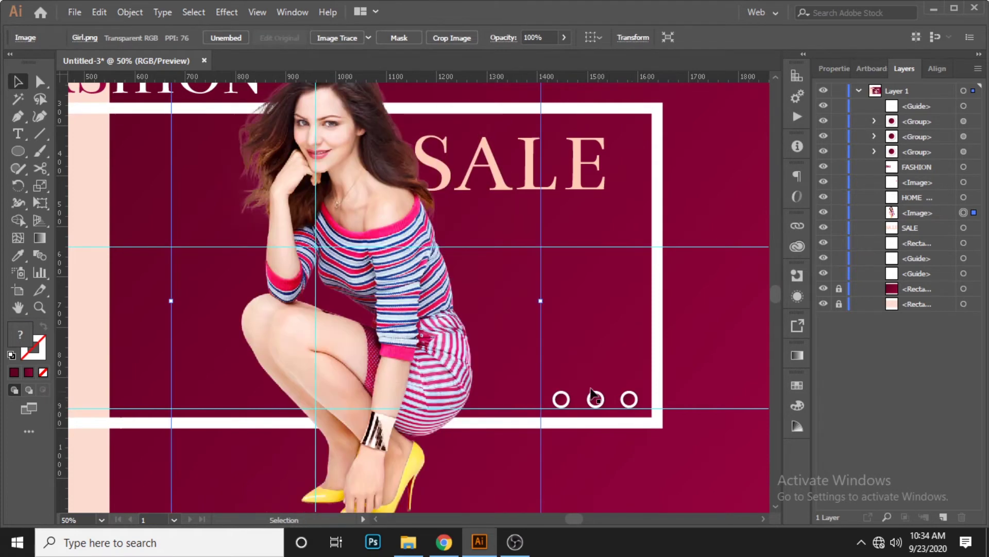
pyautogui.click(565, 399)
pyautogui.keyDown('shift'); pyautogui.click(596, 401); pyautogui.keyUp('shift')
pyautogui.keyDown('shift'); pyautogui.click(632, 401); pyautogui.keyUp('shift')
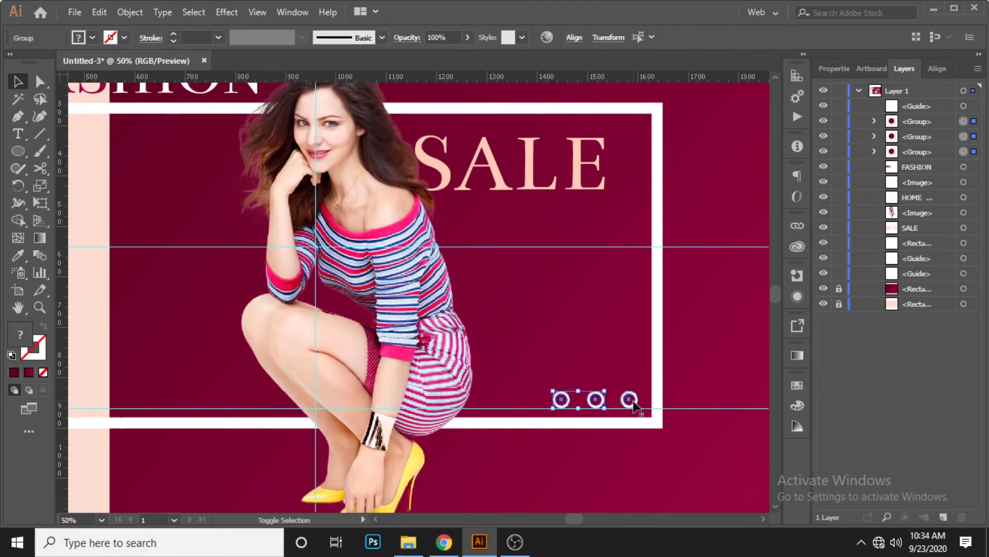
pyautogui.hotkey('shift', 'Left')
pyautogui.hotkey('shift', 'Left')
pyautogui.hotkey('shift', 'Left')
pyautogui.hotkey('shift', 'Left')
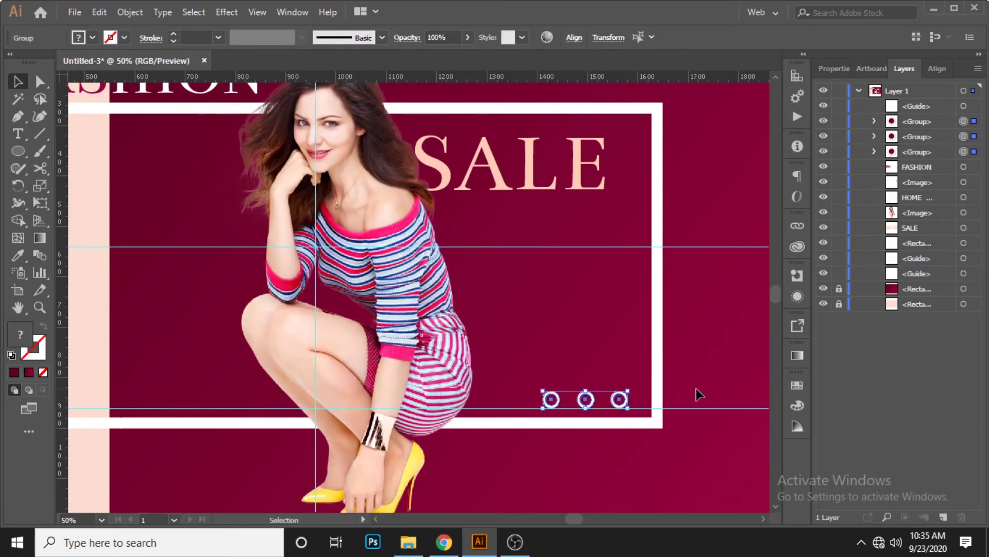
pyautogui.click(697, 394)
pyautogui.hotkey('ctrl', '0')
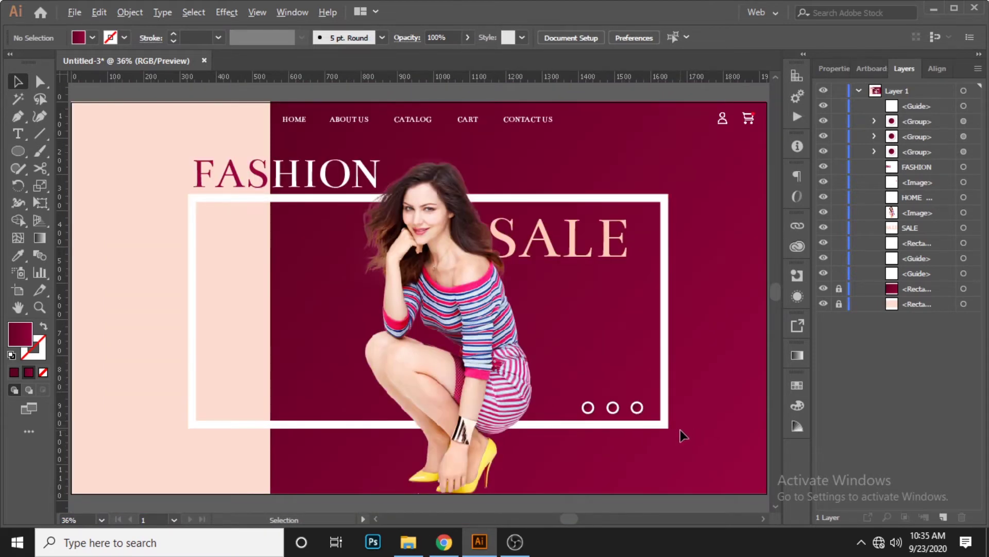
pyautogui.scroll(1, 689, 421)
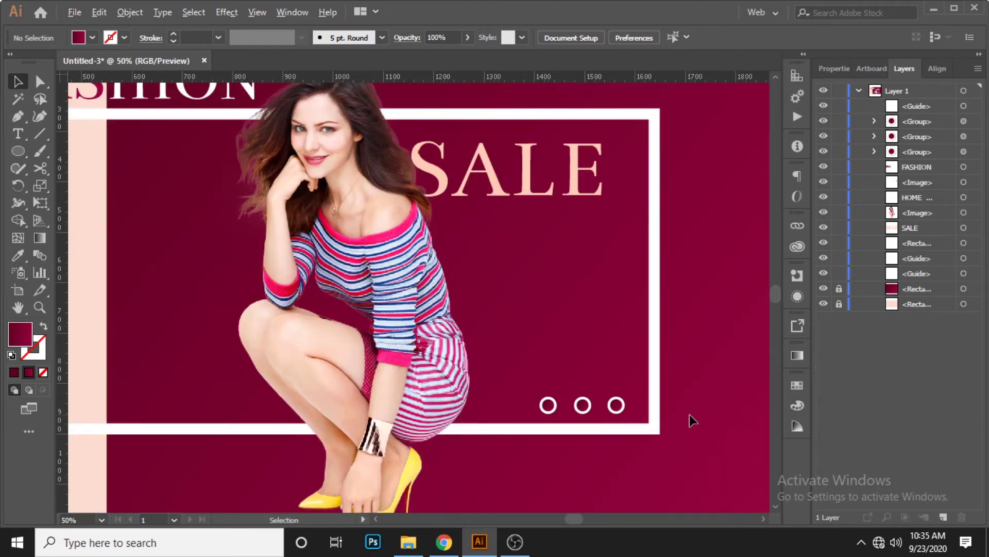
pyautogui.scroll(1, 689, 422)
pyautogui.scroll(1, 543, 420)
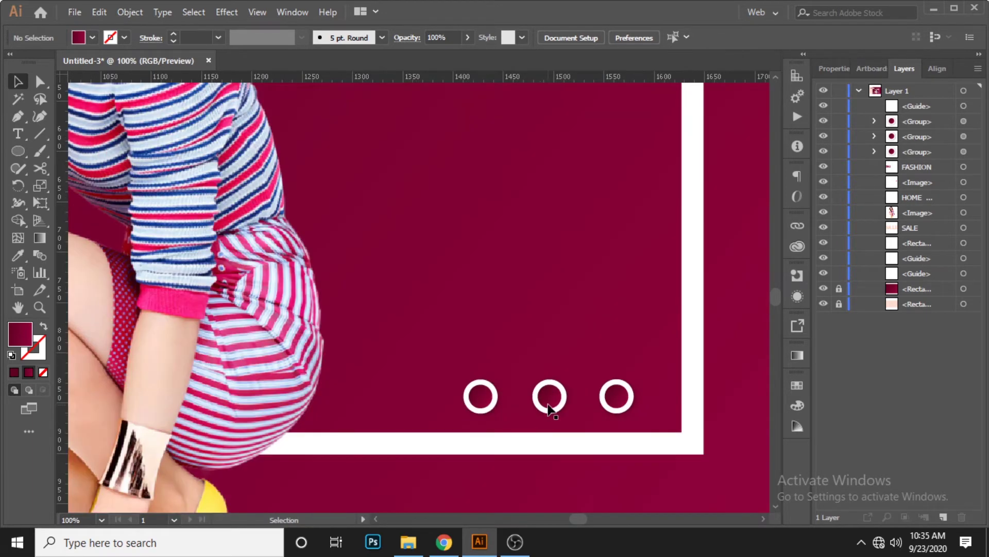
# Fill the left ring's centre with the background peach, then pick a stronger peach tone
pyautogui.click(484, 397)
pyautogui.doubleClick(487, 400)
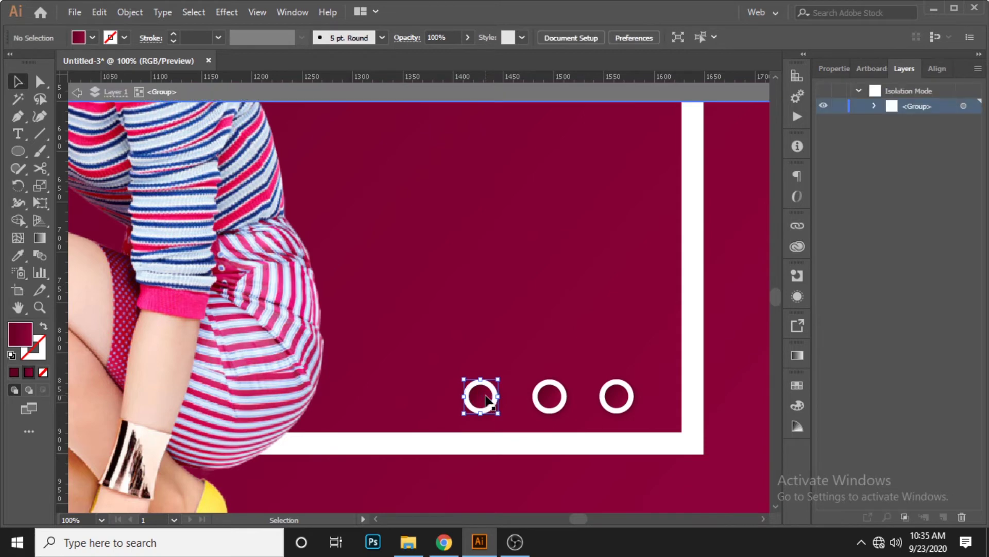
pyautogui.scroll(-2, 487, 400)
pyautogui.moveTo(315, 410); pyautogui.dragTo(491, 413)
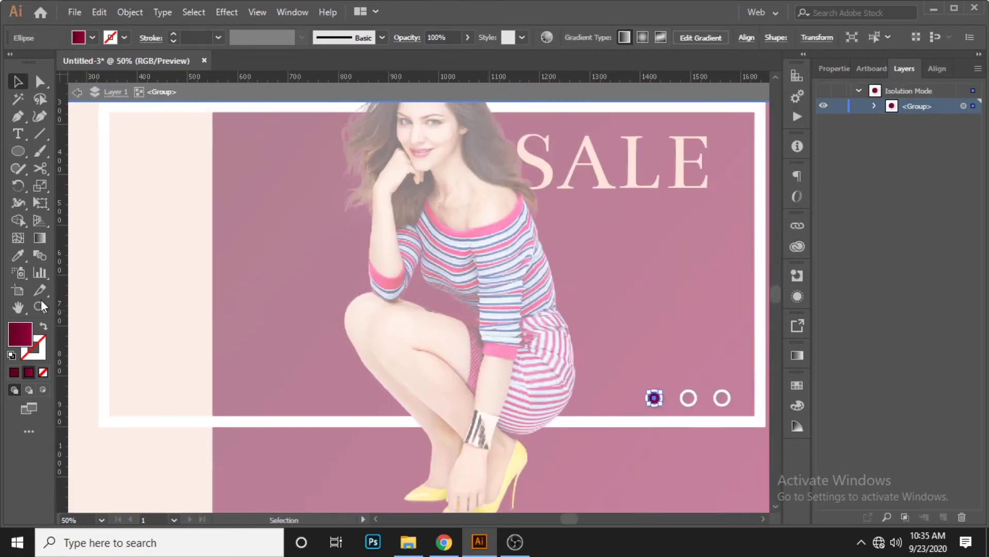
pyautogui.click(19, 255)
pyautogui.click(174, 259)
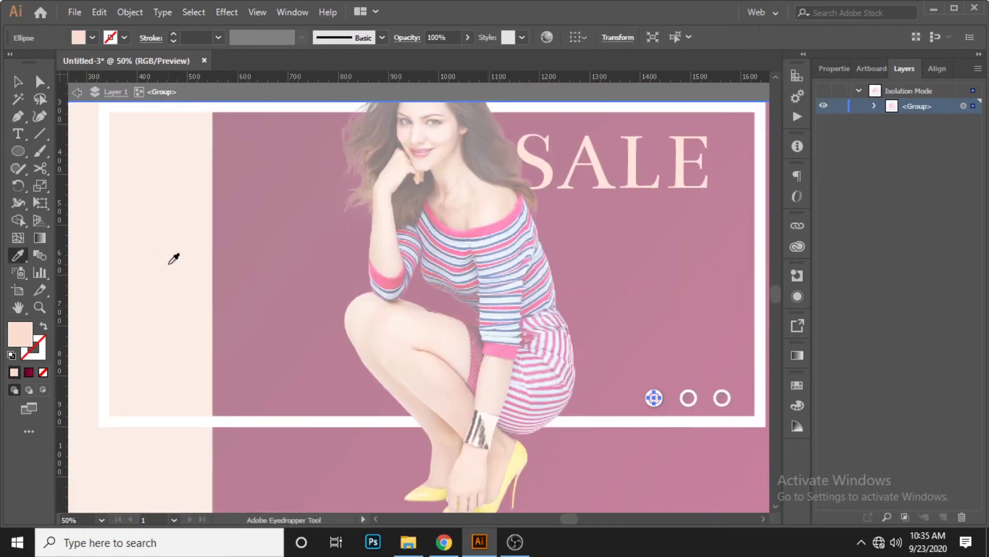
pyautogui.click(18, 81)
pyautogui.doubleClick(20, 334)
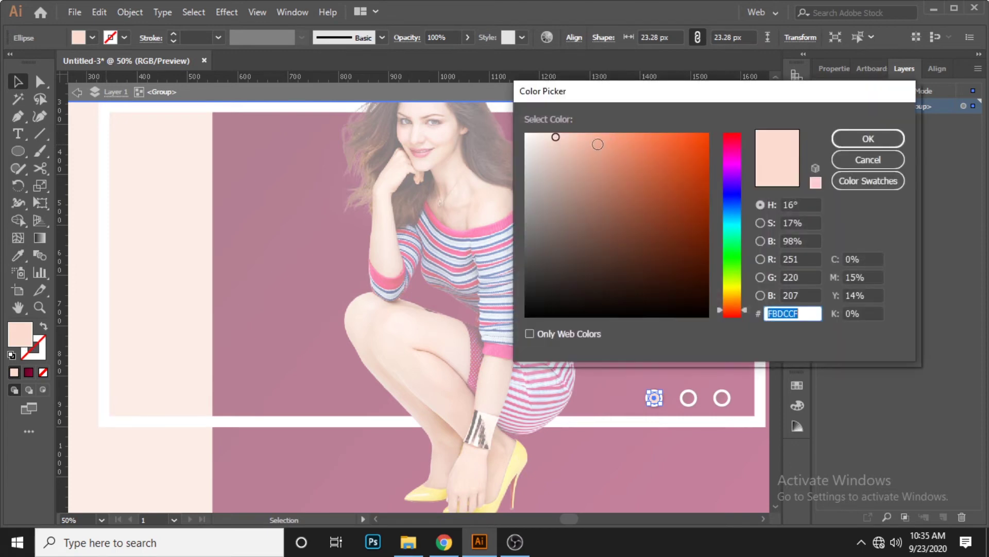
pyautogui.click(595, 132)
pyautogui.click(868, 139)
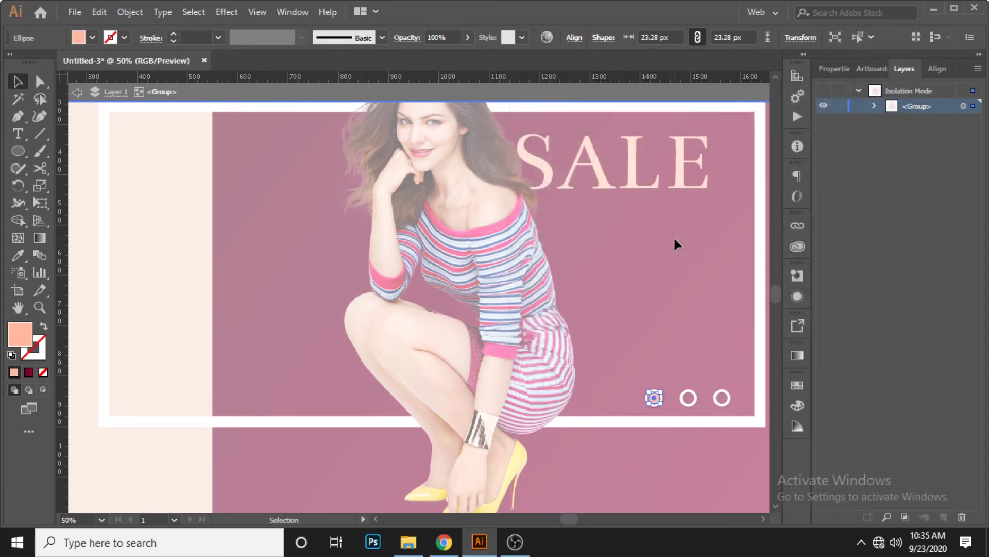
# Fill the middle ring's inner circle with maroon, brightened to match the background
pyautogui.doubleClick(673, 236)
pyautogui.moveTo(714, 309); pyautogui.dragTo(651, 293)
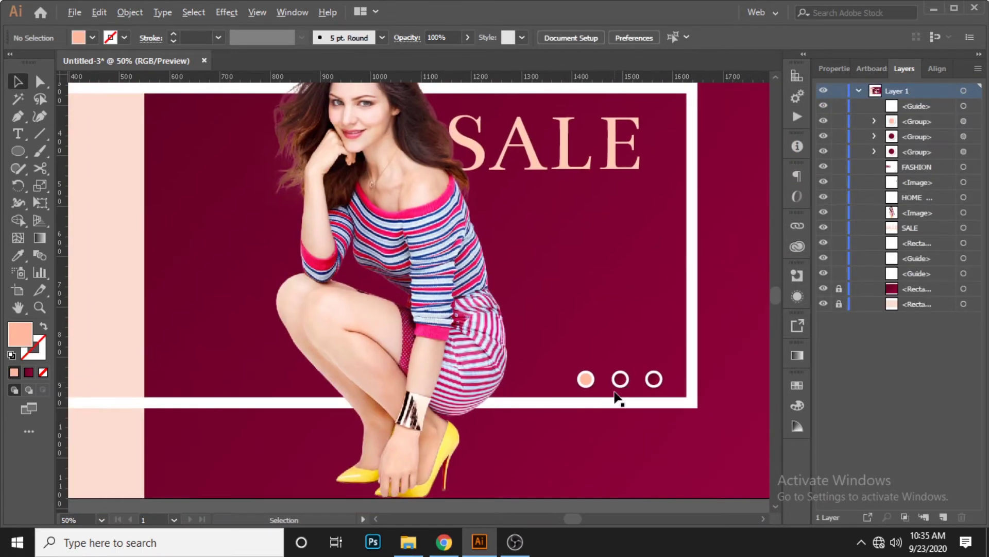
pyautogui.scroll(3, 621, 391)
pyautogui.click(639, 352)
pyautogui.doubleClick(642, 352)
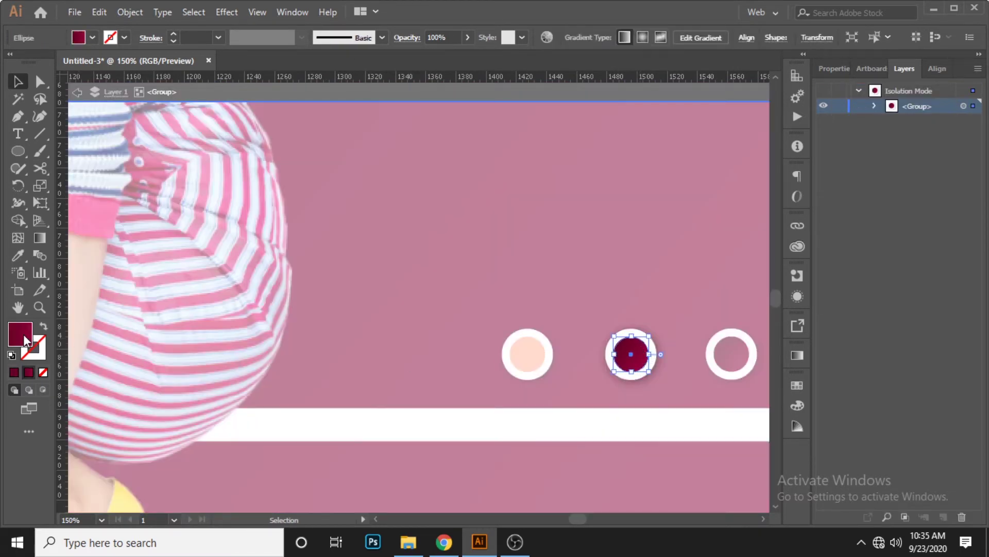
pyautogui.doubleClick(24, 334)
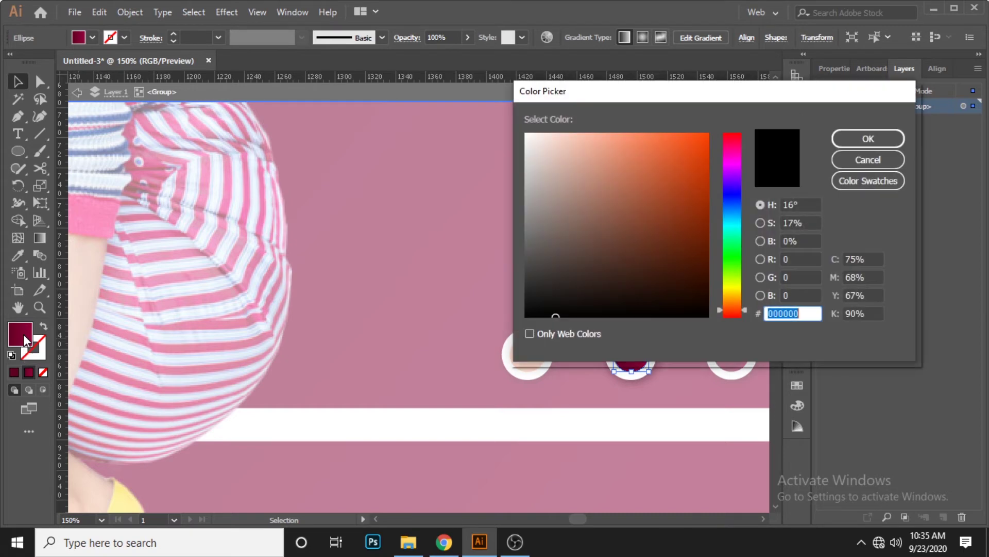
pyautogui.write('600122')
pyautogui.click(858, 140)
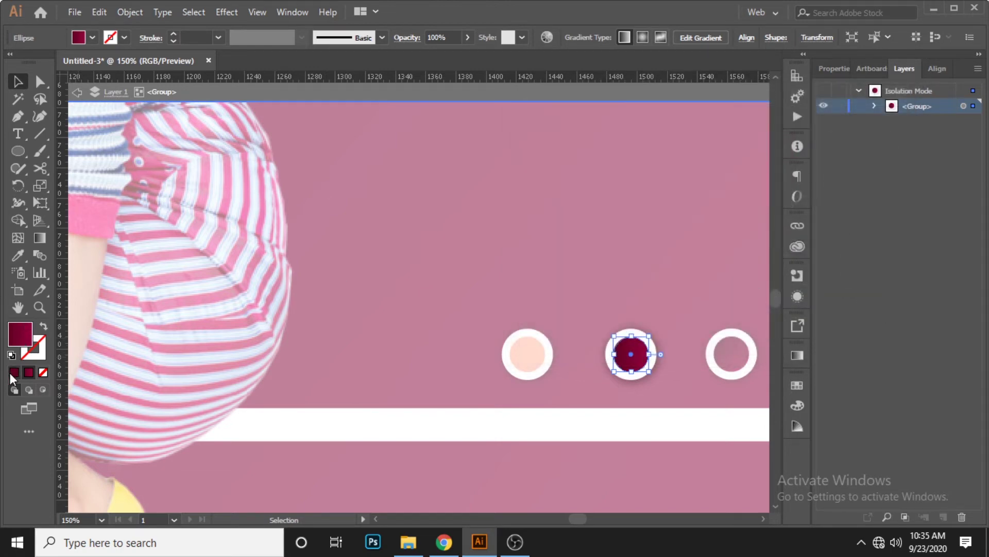
pyautogui.click(17, 337)
pyautogui.doubleClick(17, 337)
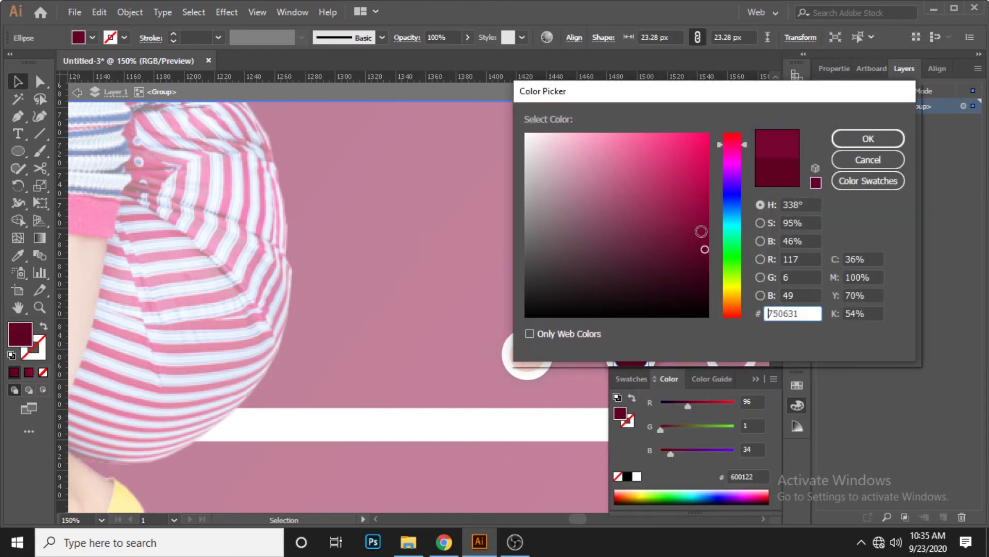
pyautogui.moveTo(693, 229); pyautogui.dragTo(711, 219)
pyautogui.click(858, 141)
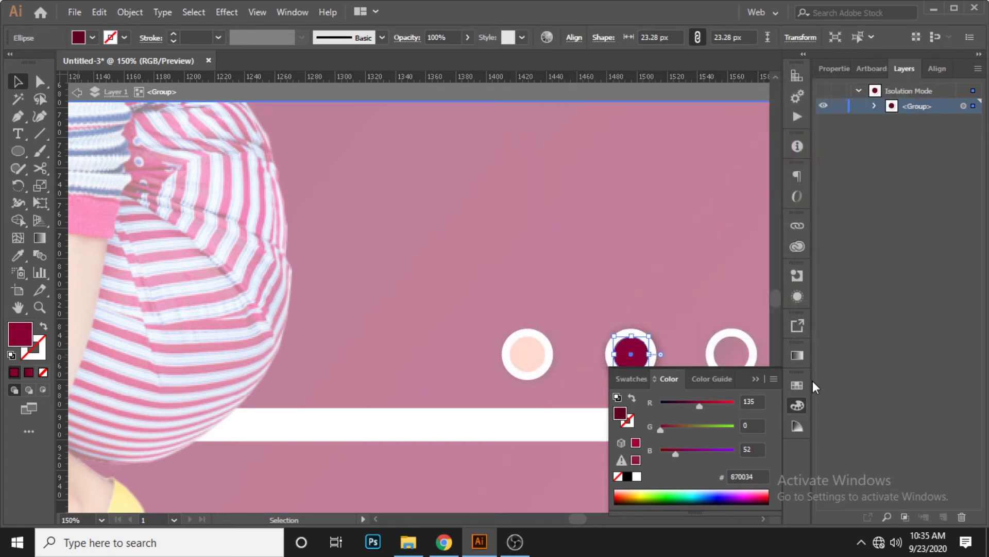
# Exit isolation mode, deselect, and fit the whole artboard in the window
pyautogui.click(798, 405)
pyautogui.press('Escape')
pyautogui.hotkey('ctrl', '-')
pyautogui.hotkey('ctrl', '-')
pyautogui.hotkey('ctrl', '-')
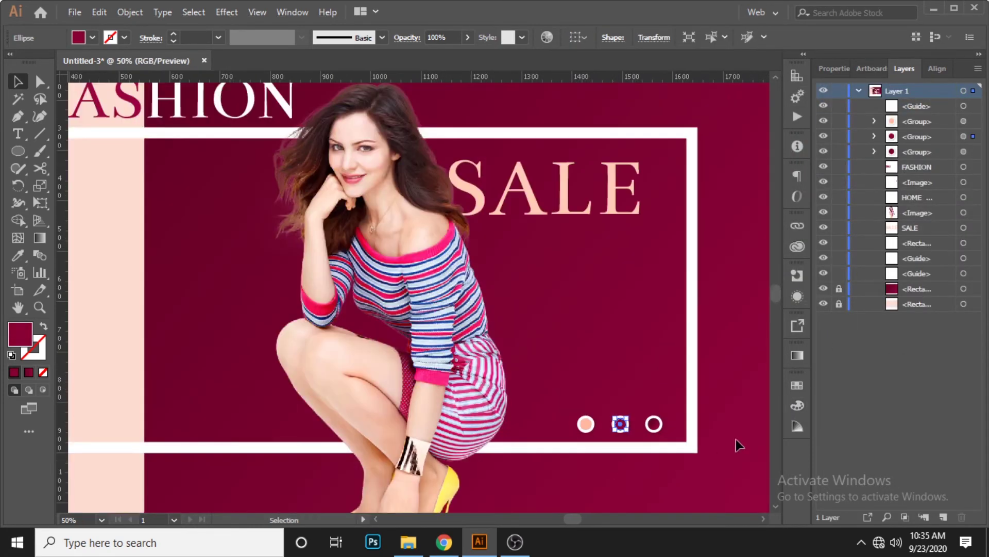
pyautogui.click(740, 444)
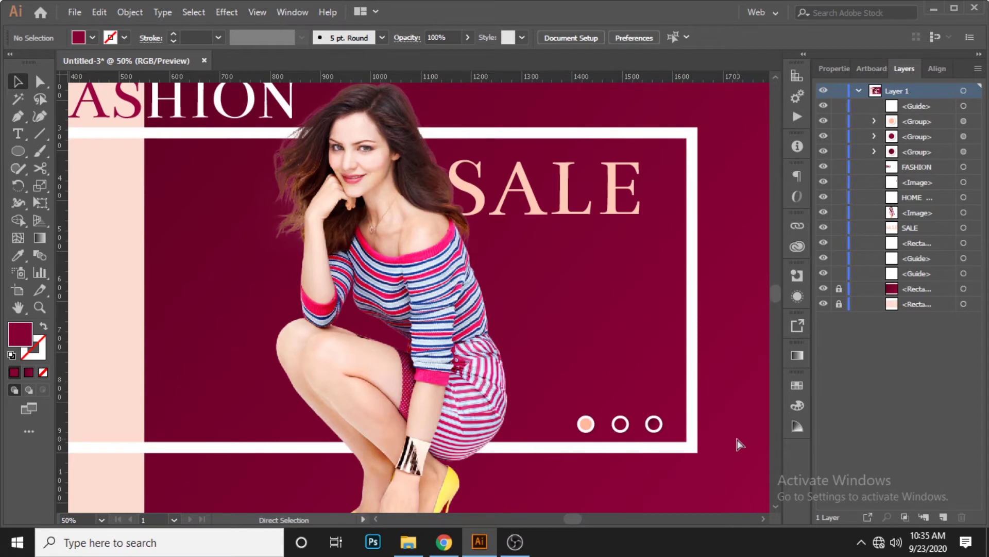
pyautogui.hotkey('ctrl', '0')
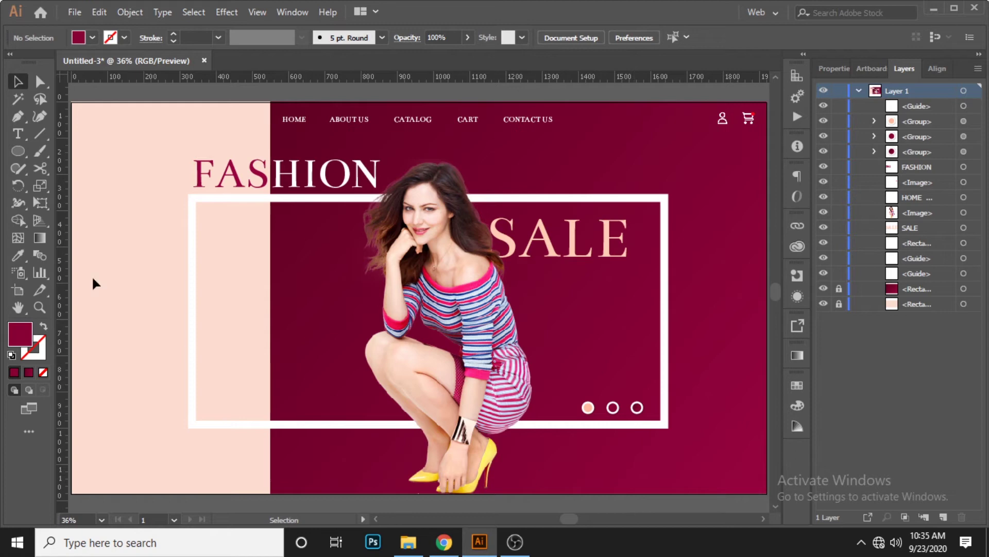
# Cut the white frame's right edge at two points with the Scissors tool
pyautogui.click(664, 307)
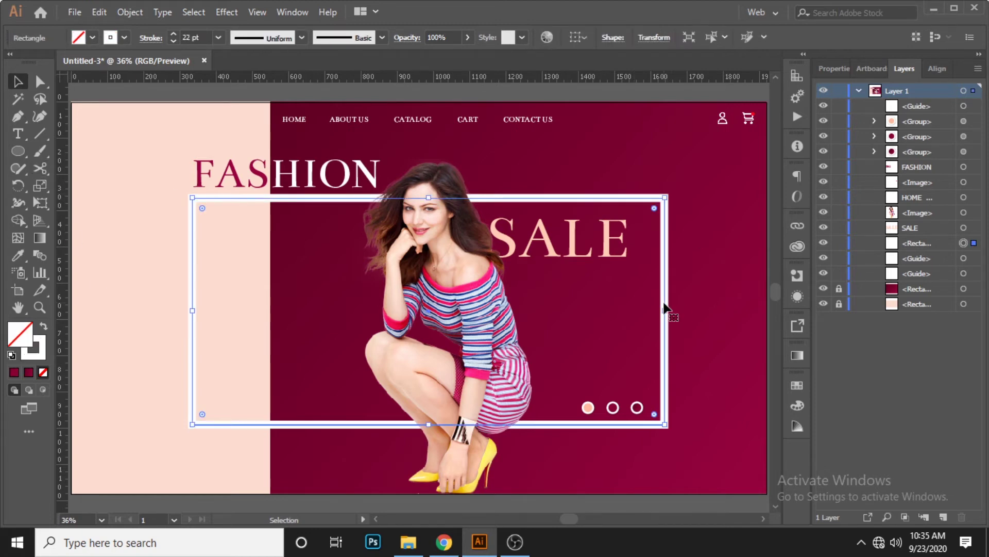
pyautogui.click(45, 169)
pyautogui.scroll(1, 705, 335)
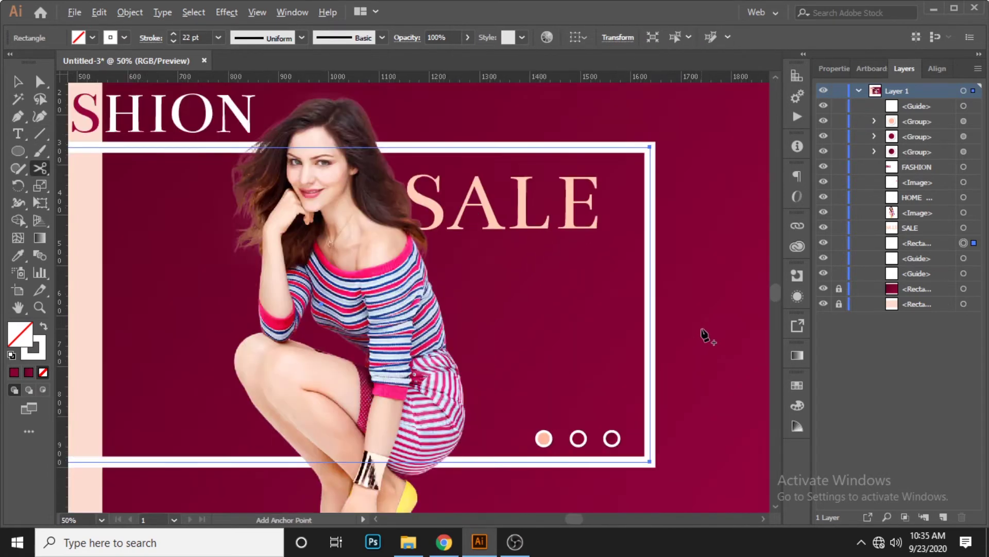
pyautogui.scroll(1, 705, 335)
pyautogui.scroll(1, 681, 290)
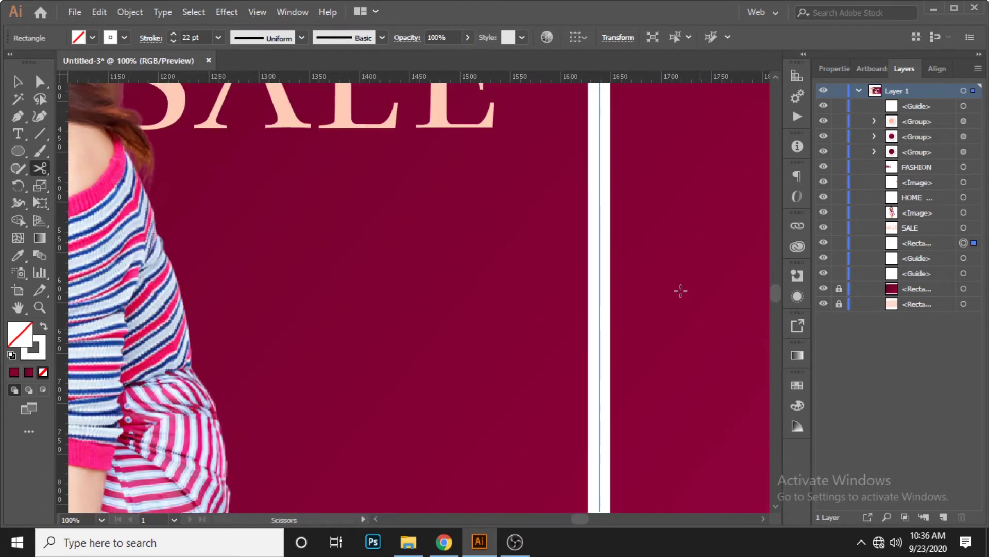
pyautogui.click(599, 220)
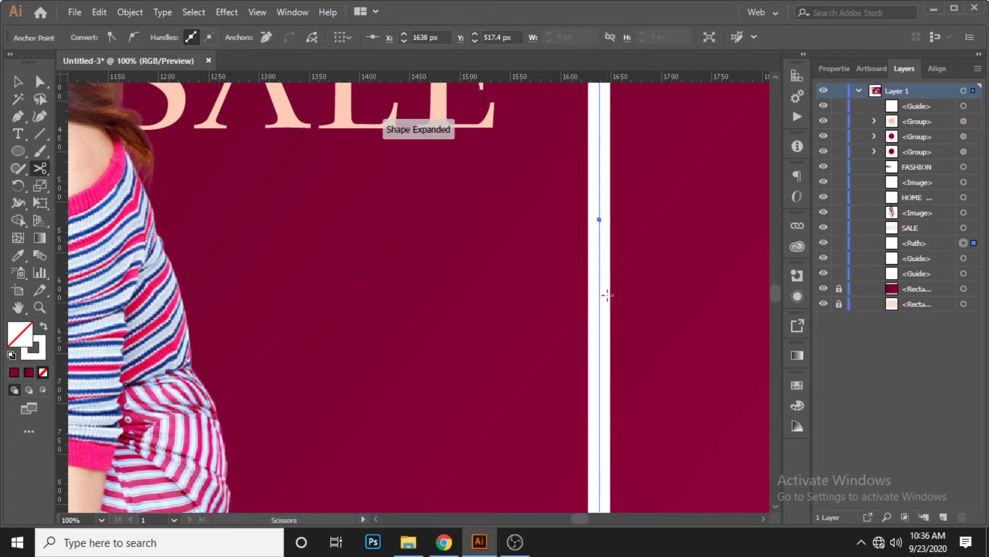
pyautogui.click(600, 407)
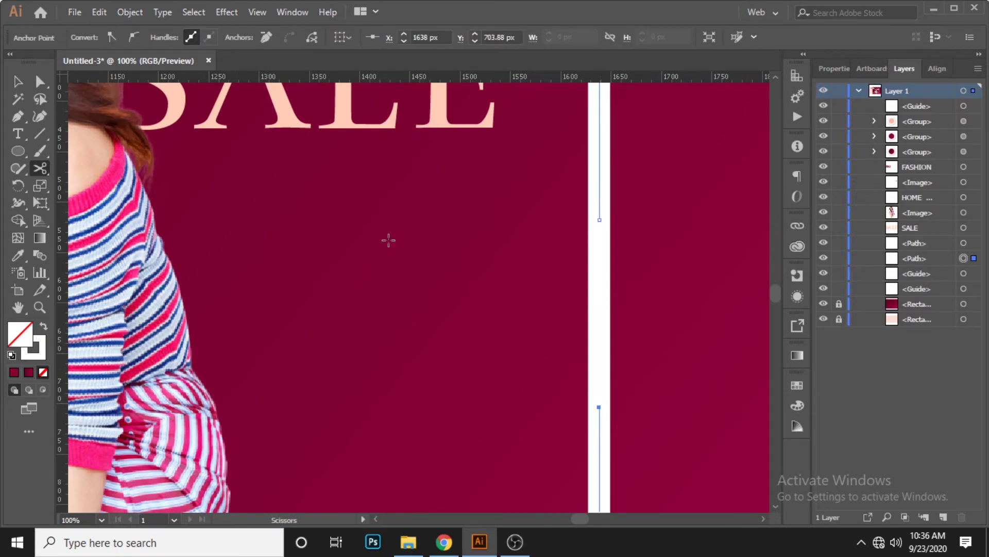
# Pull the cut-off middle piece of the right edge away and delete it
pyautogui.press('v')
pyautogui.click(596, 314)
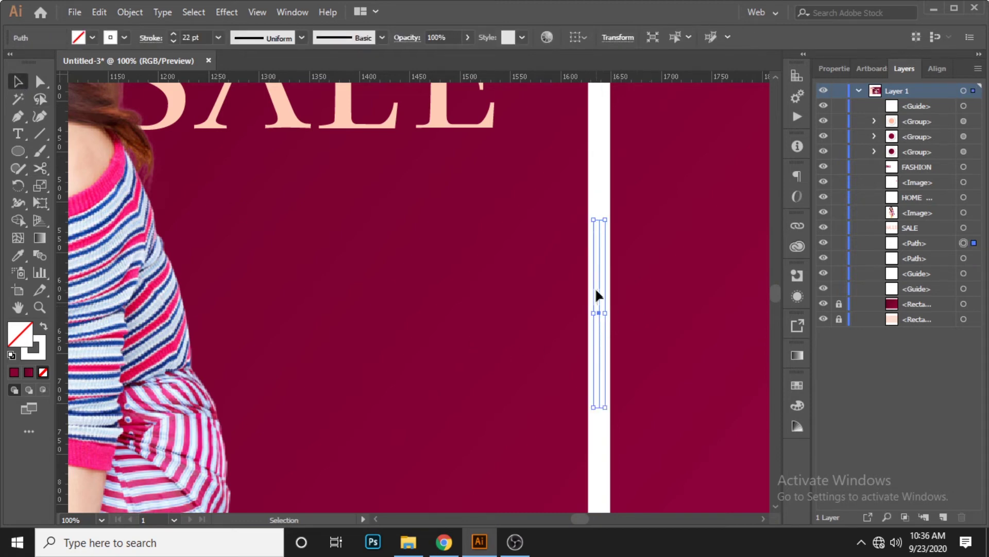
pyautogui.moveTo(599, 286); pyautogui.dragTo(711, 290)
pyautogui.hotkey('ctrl', '0')
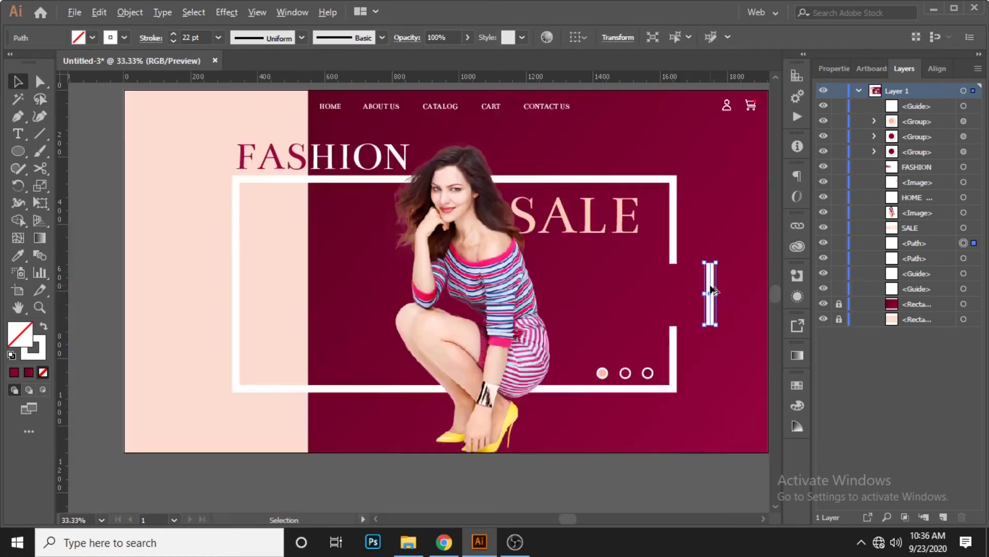
pyautogui.press('Delete')
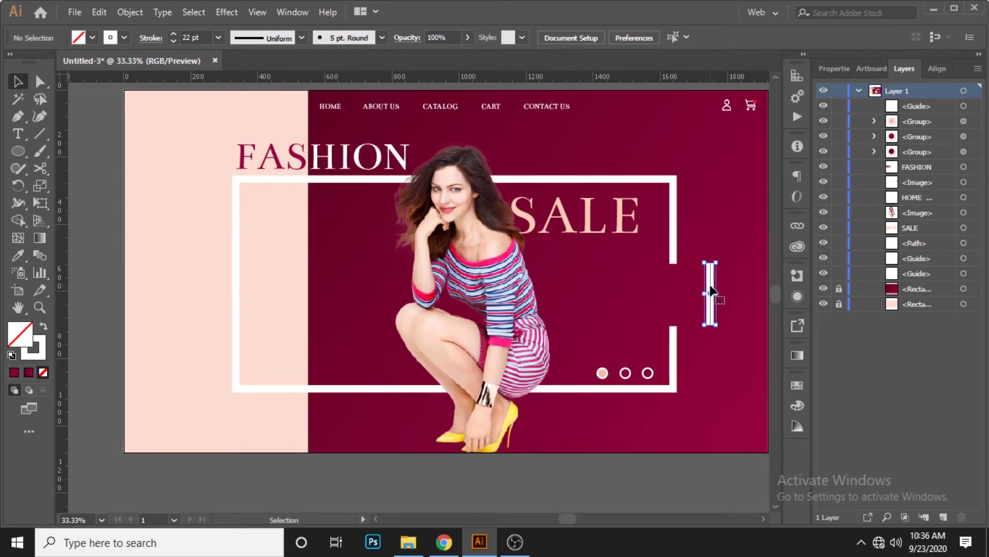
# Reduce the white frame's stroke weight from 22 pt to 20 pt
pyautogui.click(669, 182)
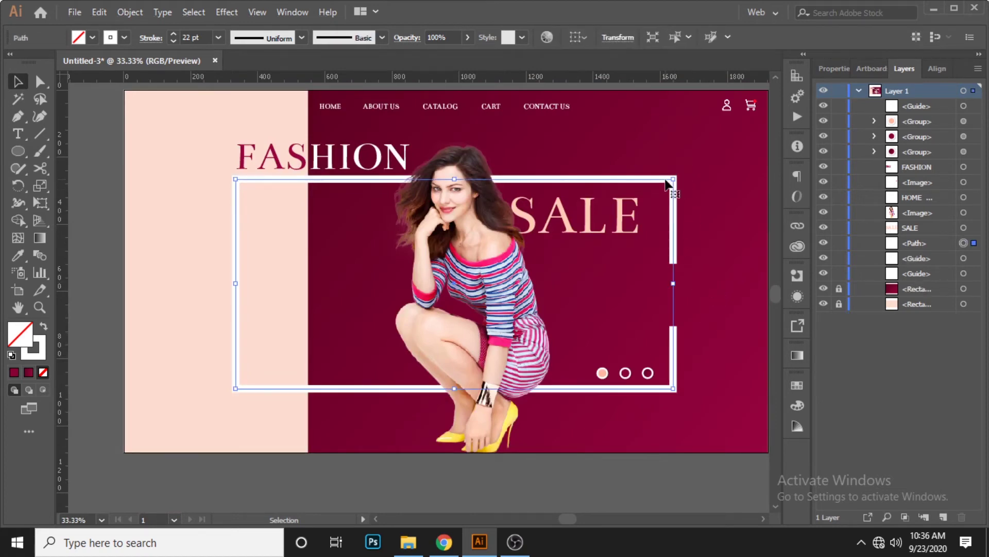
pyautogui.click(174, 41)
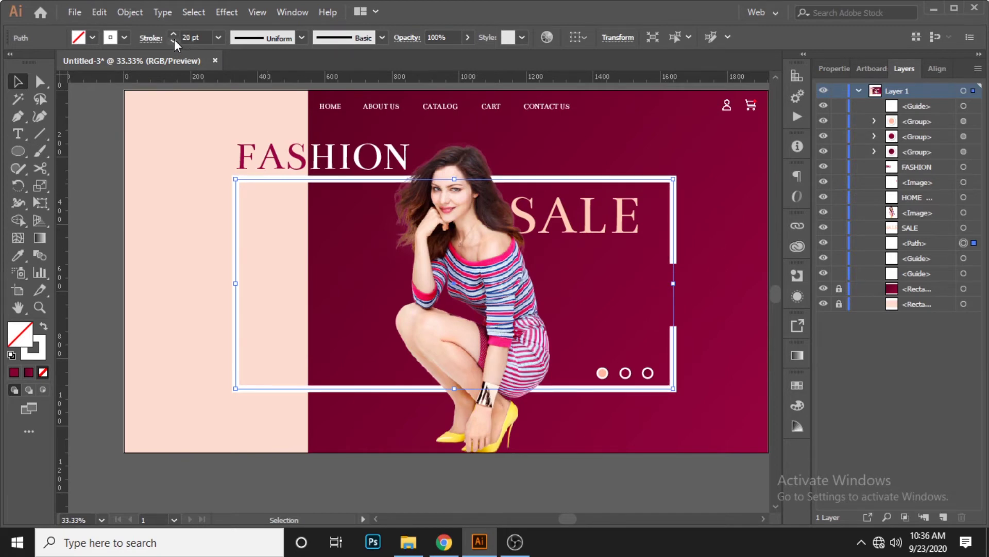
pyautogui.moveTo(258, 228)
pyautogui.mouseDown()
pyautogui.moveTo(212, 277)
pyautogui.moveTo(240, 283)
pyautogui.mouseUp()
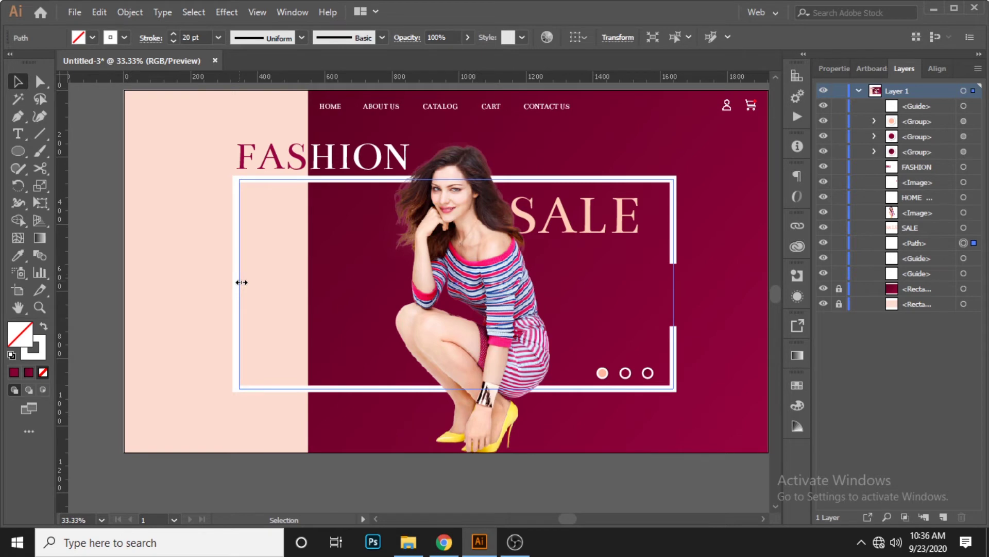
pyautogui.click(273, 283)
# Zoom to the frame gap and select the upper piece's end anchor with Direct Selection
pyautogui.scroll(1, 710, 291)
pyautogui.scroll(1, 710, 291)
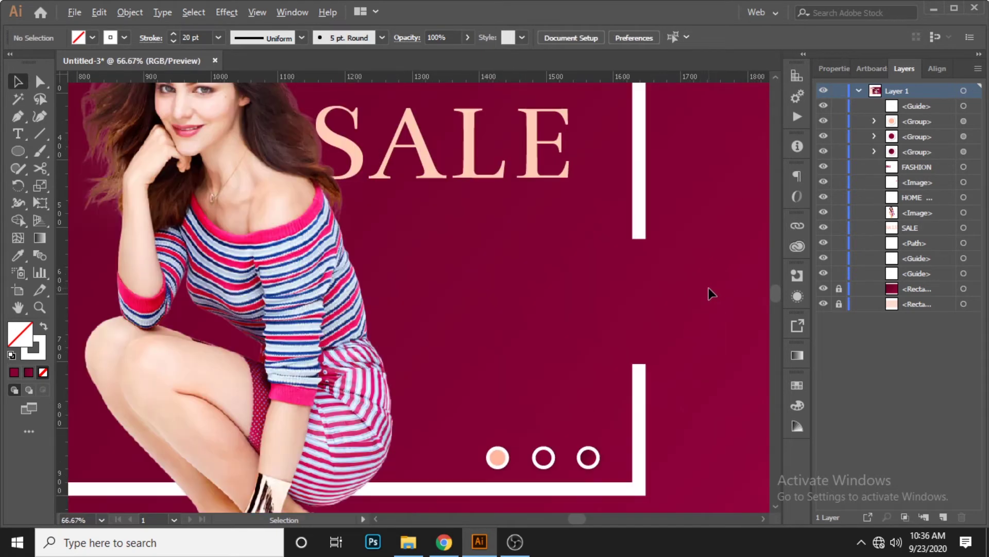
pyautogui.moveTo(709, 290); pyautogui.dragTo(627, 328)
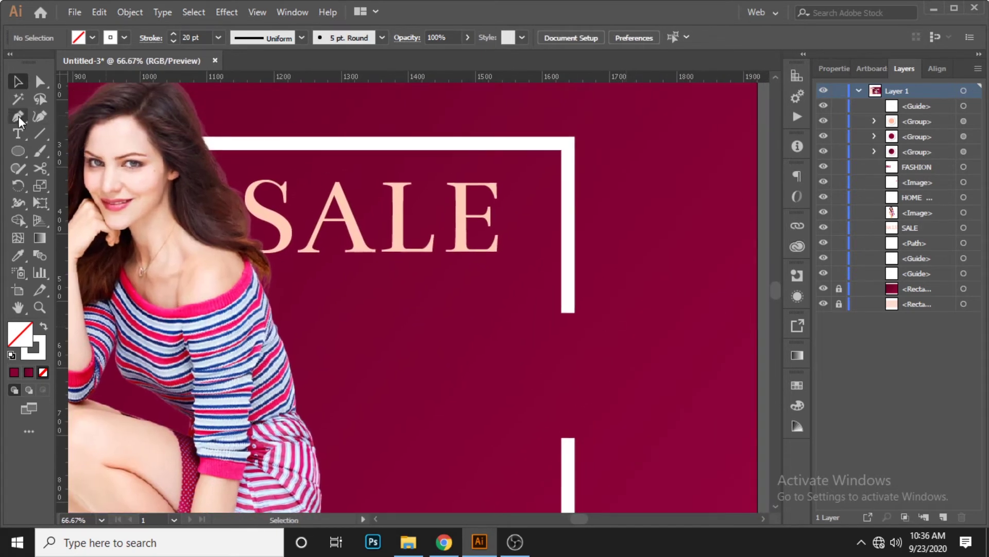
pyautogui.click(24, 116)
pyautogui.press('a')
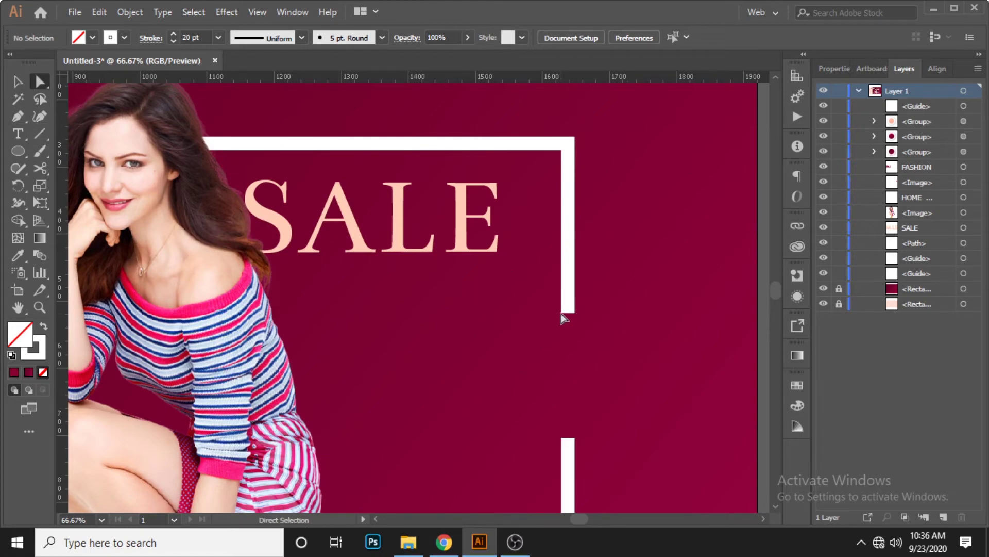
pyautogui.moveTo(629, 250); pyautogui.dragTo(536, 335)
pyautogui.click(626, 365)
# Nudge the cut-end anchors of both frame pieces to slightly widen the gap
pyautogui.click(568, 312)
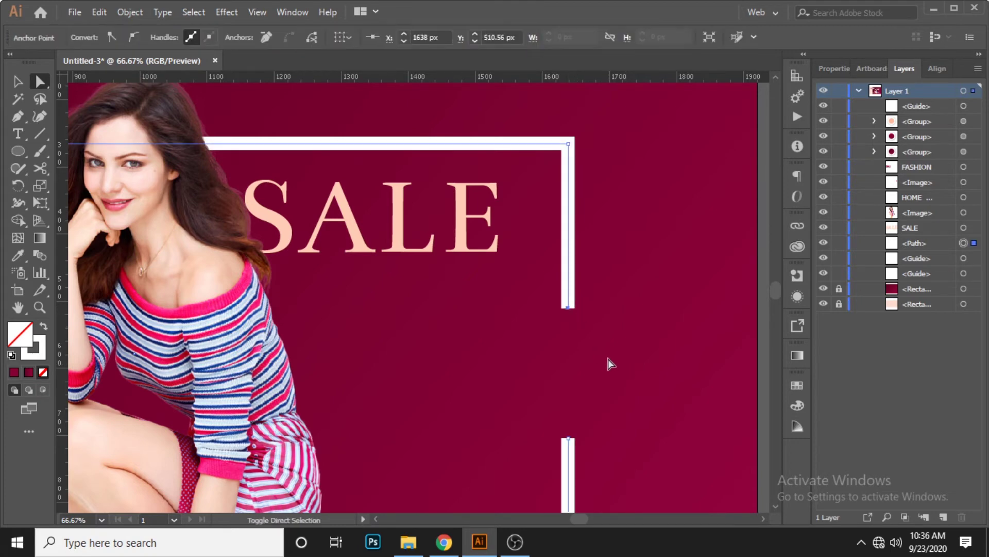
pyautogui.moveTo(617, 412); pyautogui.dragTo(567, 451)
pyautogui.click(588, 452)
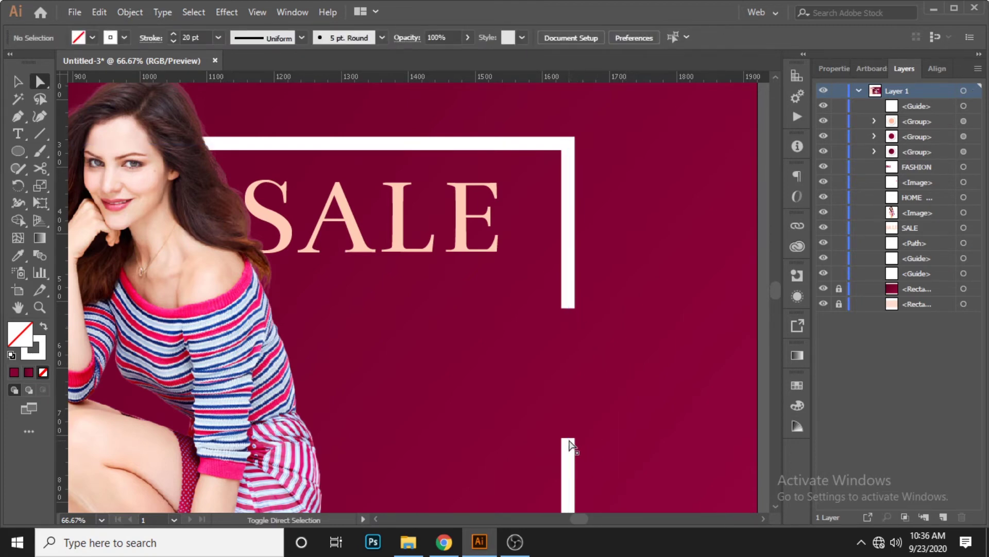
pyautogui.moveTo(568, 453); pyautogui.dragTo(614, 437)
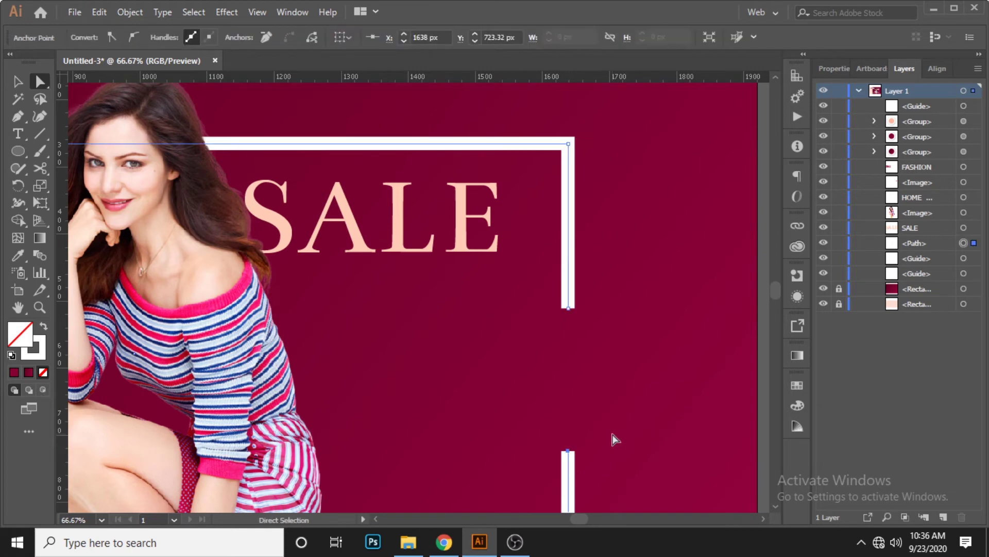
pyautogui.scroll(-2, 614, 438)
pyautogui.scroll(-2, 614, 433)
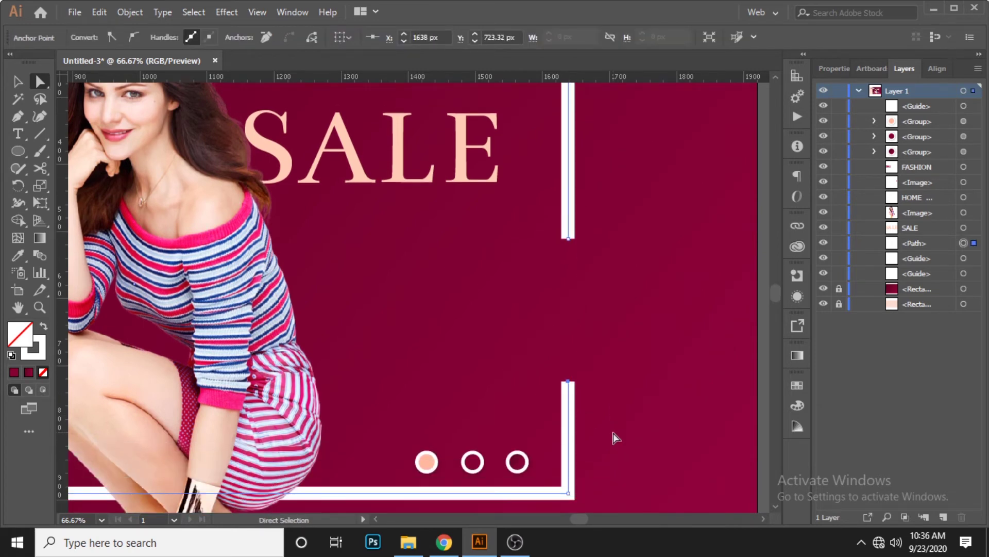
pyautogui.click(17, 82)
pyautogui.click(405, 259)
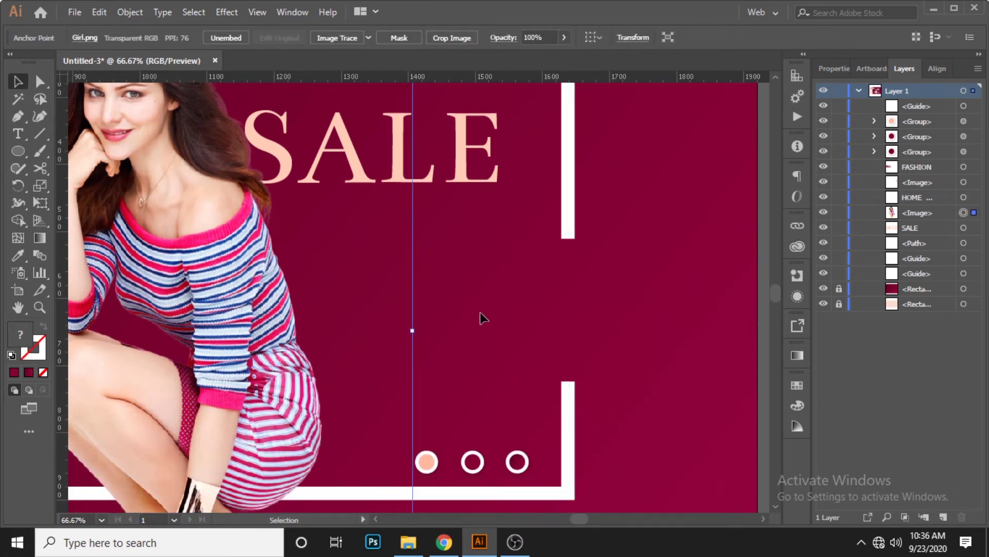
# Lock the model photo in the Layers panel
pyautogui.click(18, 134)
pyautogui.scroll(-2, 493, 314)
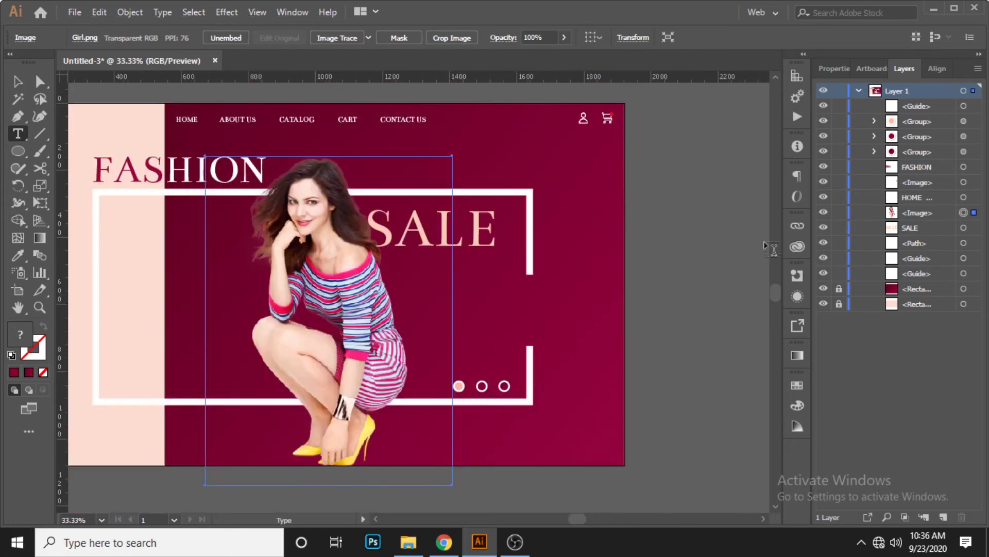
pyautogui.click(839, 213)
pyautogui.scroll(1, 495, 309)
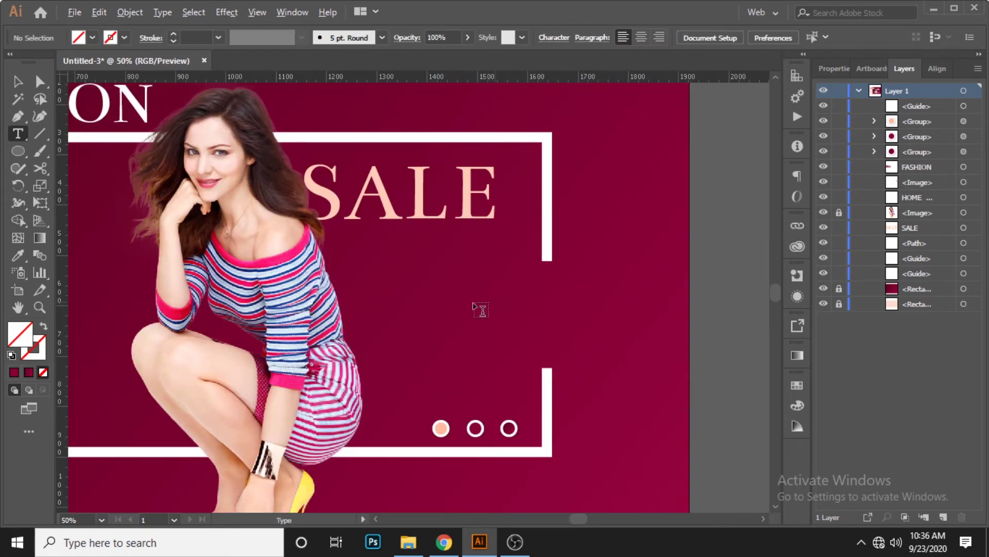
# Type DISCOUNT in black to the right of the model, below SALE
pyautogui.click(470, 303)
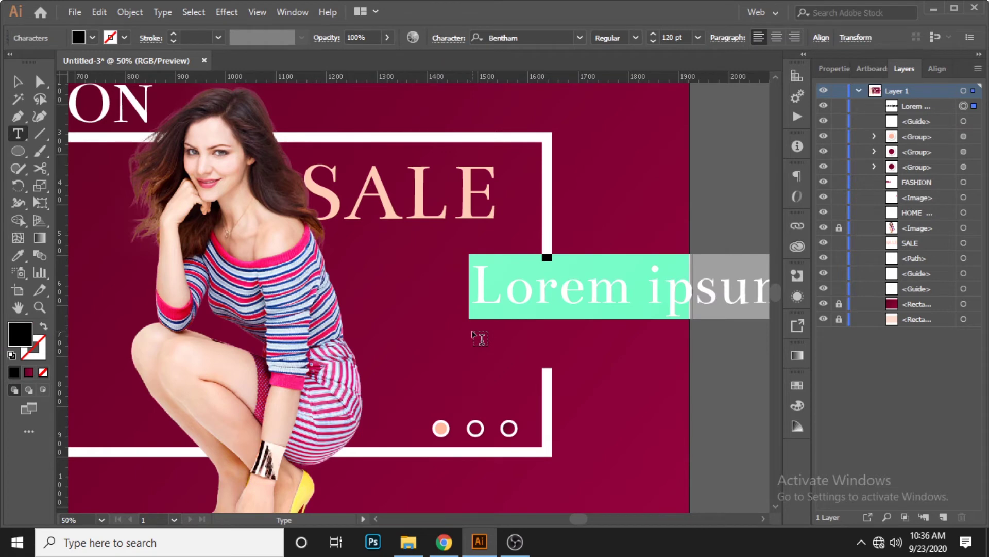
pyautogui.write('DIS')
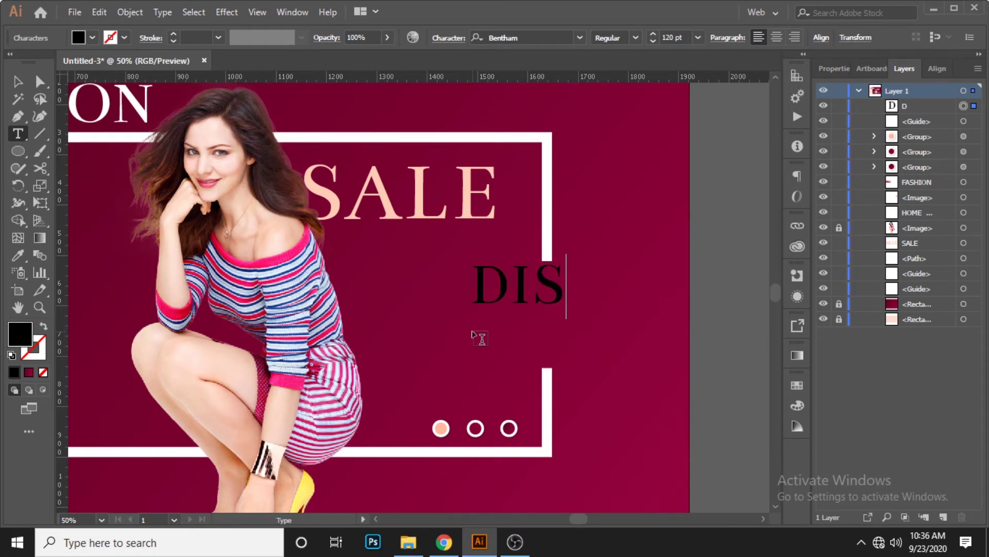
pyautogui.write('COUNT')
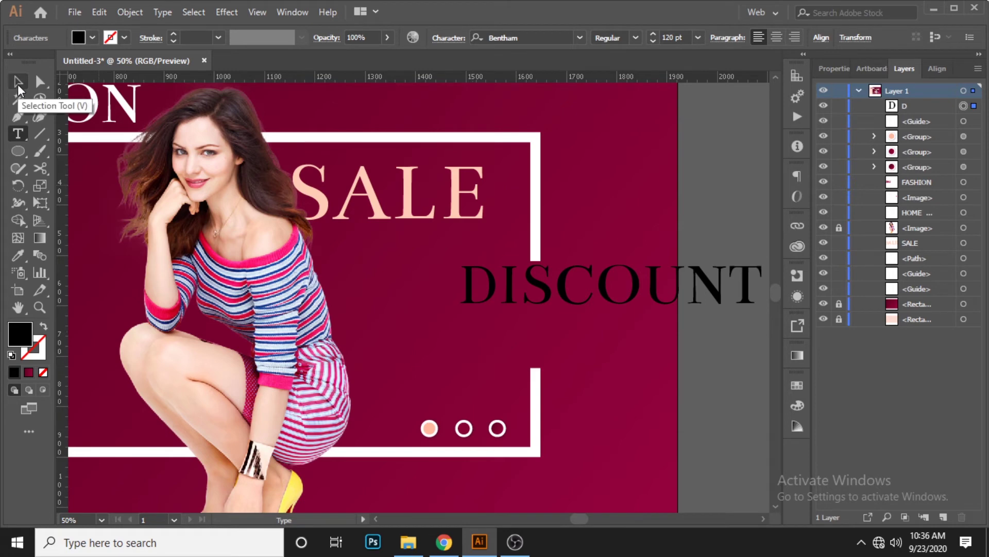
pyautogui.click(18, 91)
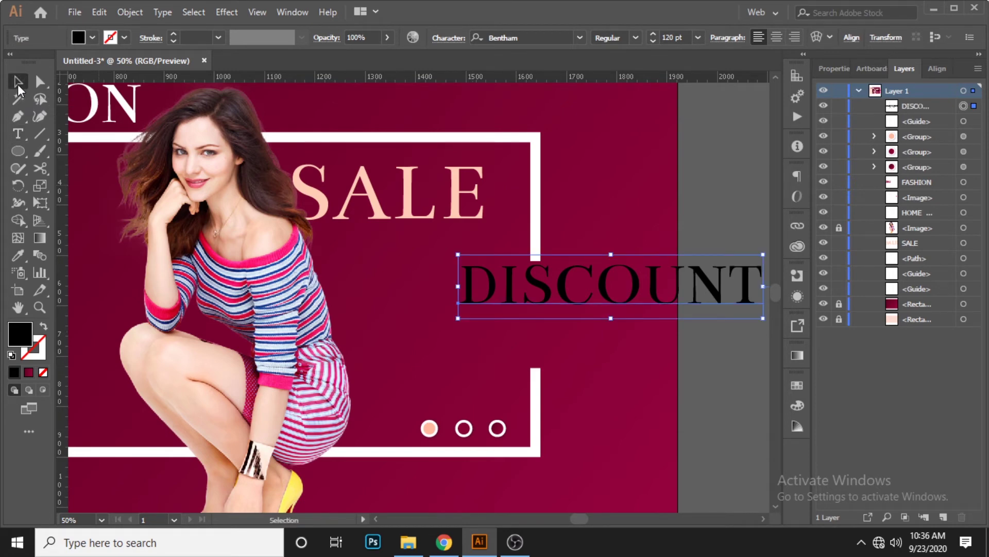
# Make the DISCOUNT text fill pure white
pyautogui.doubleClick(21, 334)
pyautogui.moveTo(564, 138); pyautogui.dragTo(523, 132)
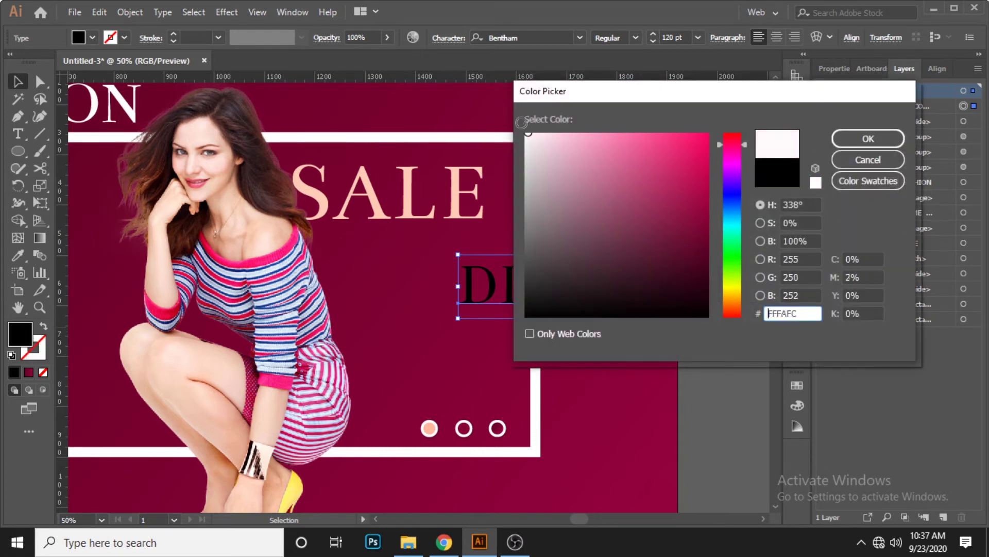
pyautogui.click(846, 140)
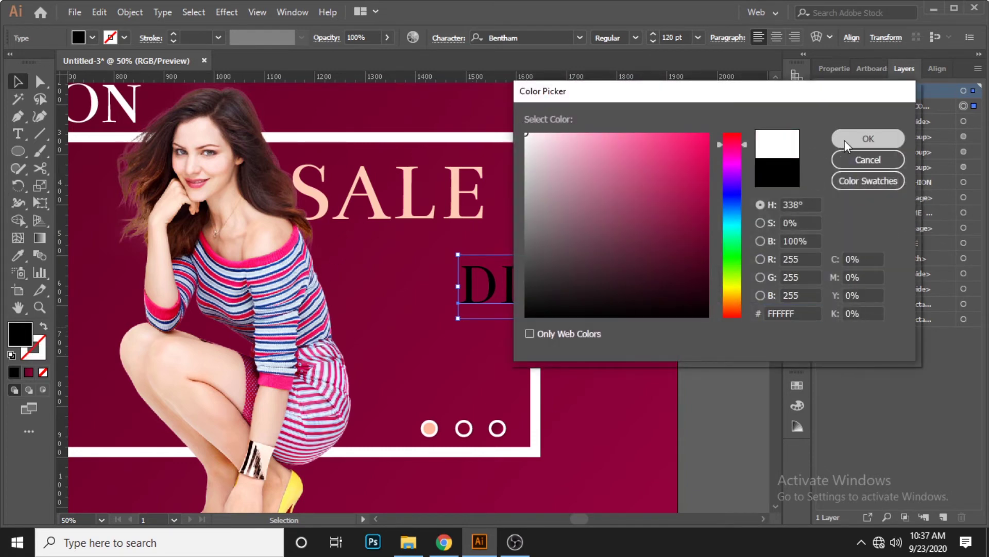
# Set DISCOUNT in Metropolis Medium at 37 pt
pyautogui.click(521, 39)
pyautogui.write('M')
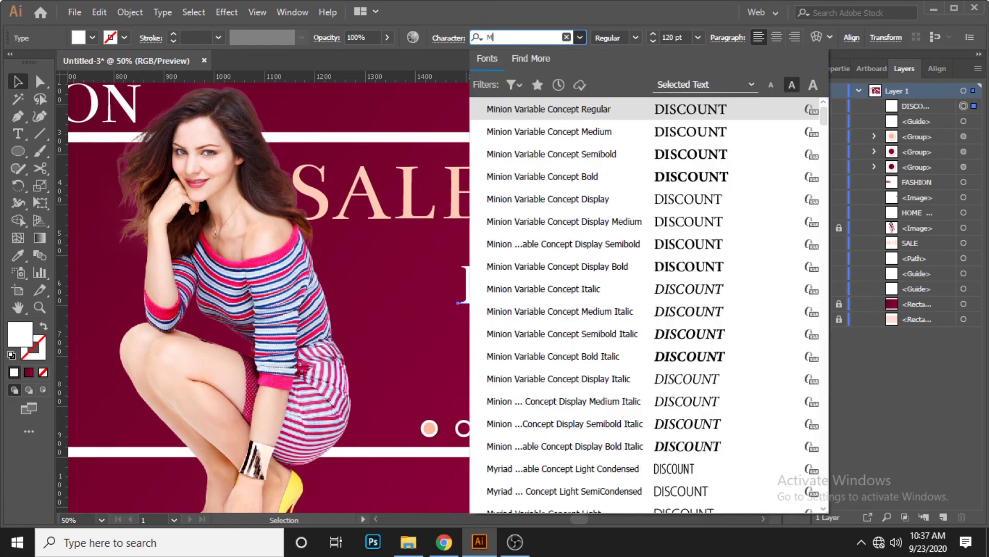
pyautogui.write('ETR')
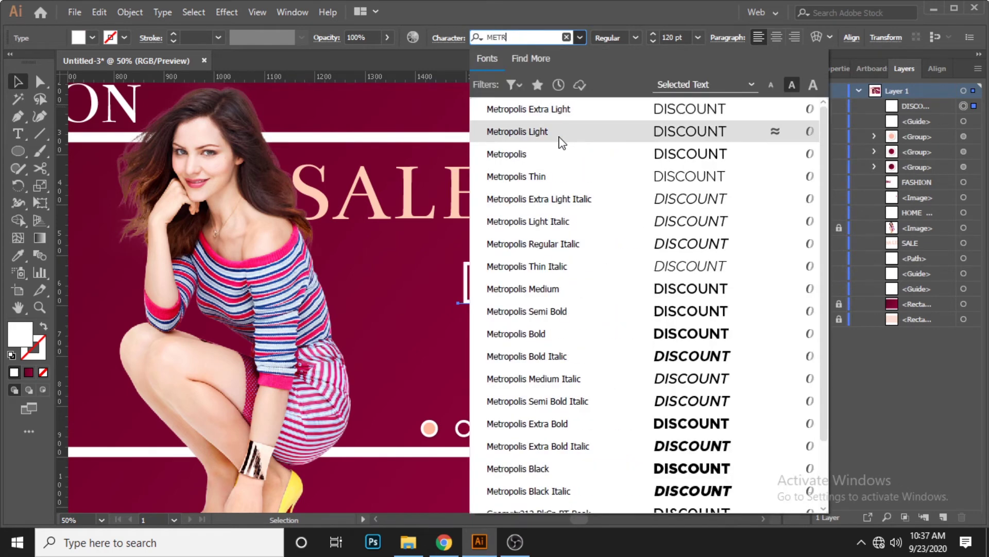
pyautogui.click(559, 133)
pyautogui.click(635, 38)
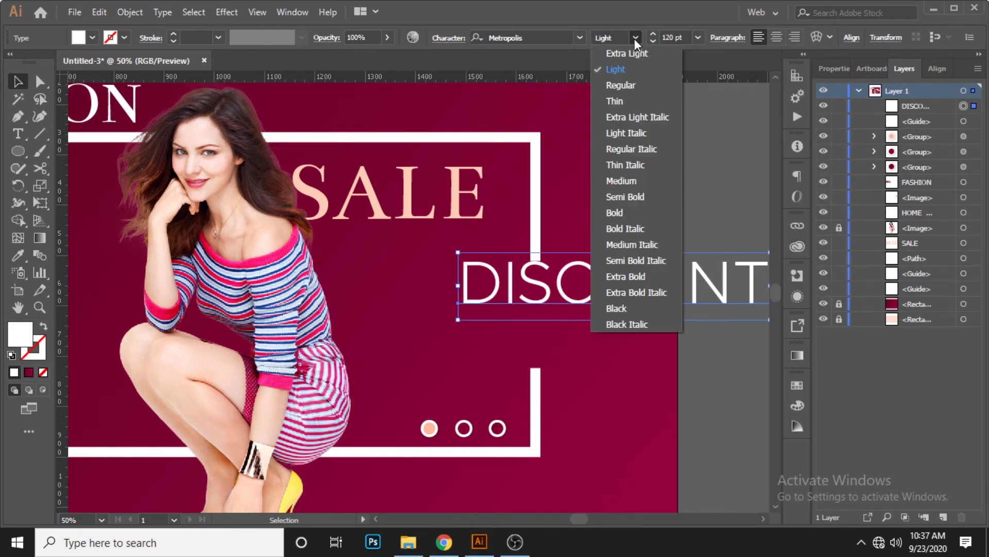
pyautogui.click(649, 184)
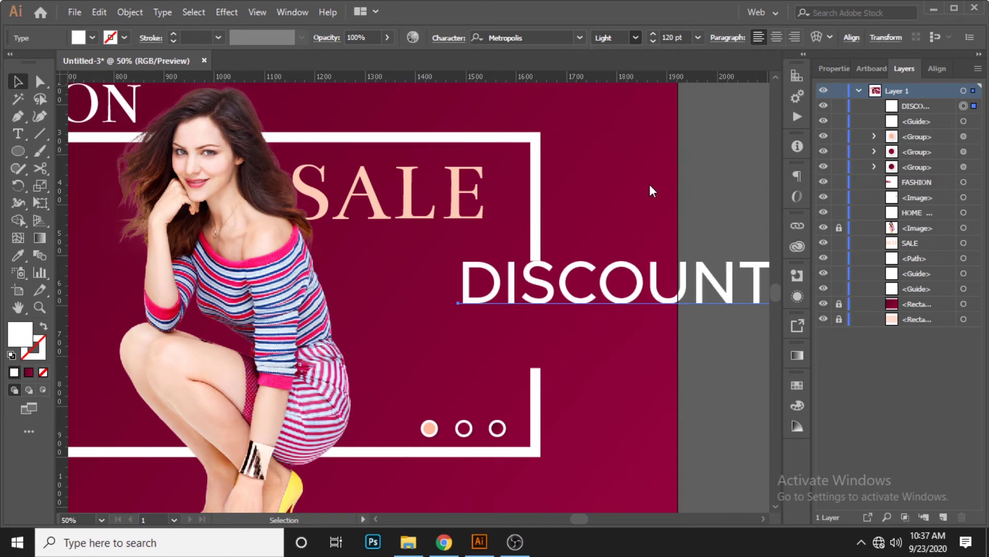
pyautogui.click(688, 38)
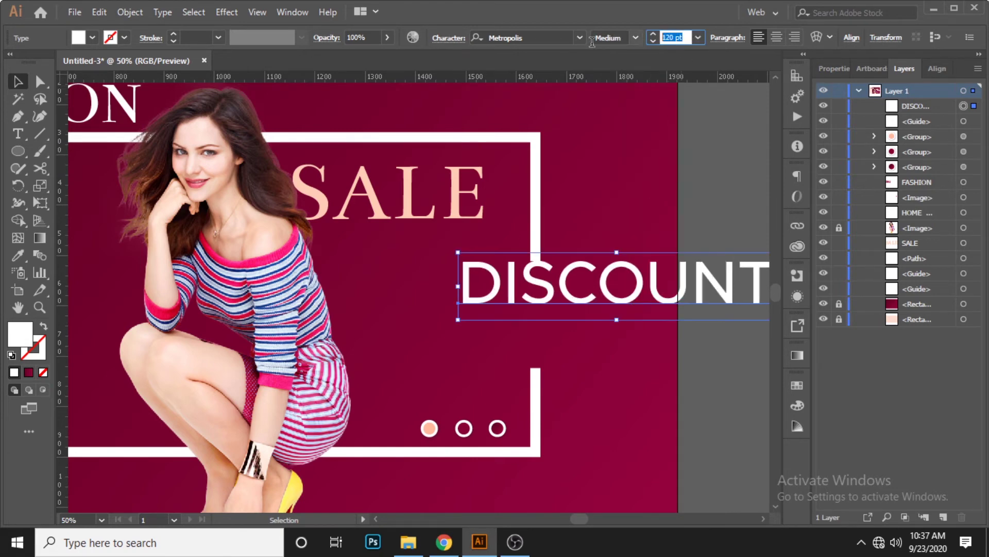
pyautogui.write('37')
pyautogui.press('Return')
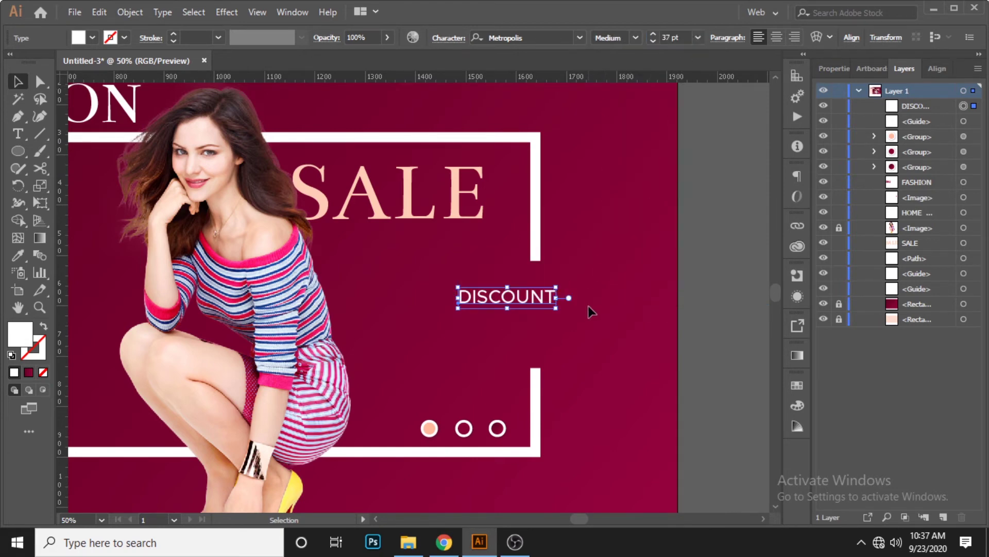
# Move DISCOUNT into the gap on the frame's right side, nudged slightly left
pyautogui.click(590, 305)
pyautogui.moveTo(540, 305); pyautogui.dragTo(568, 291)
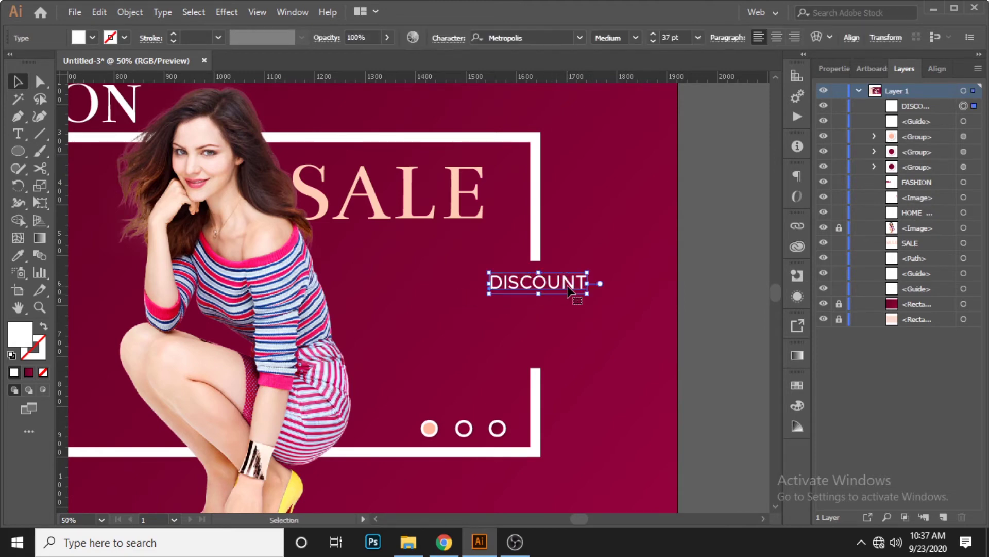
pyautogui.press('Left')
pyautogui.press('Left')
pyautogui.press('Left')
pyautogui.press('Left')
pyautogui.press('Left')
pyautogui.press('Left')
pyautogui.press('Left')
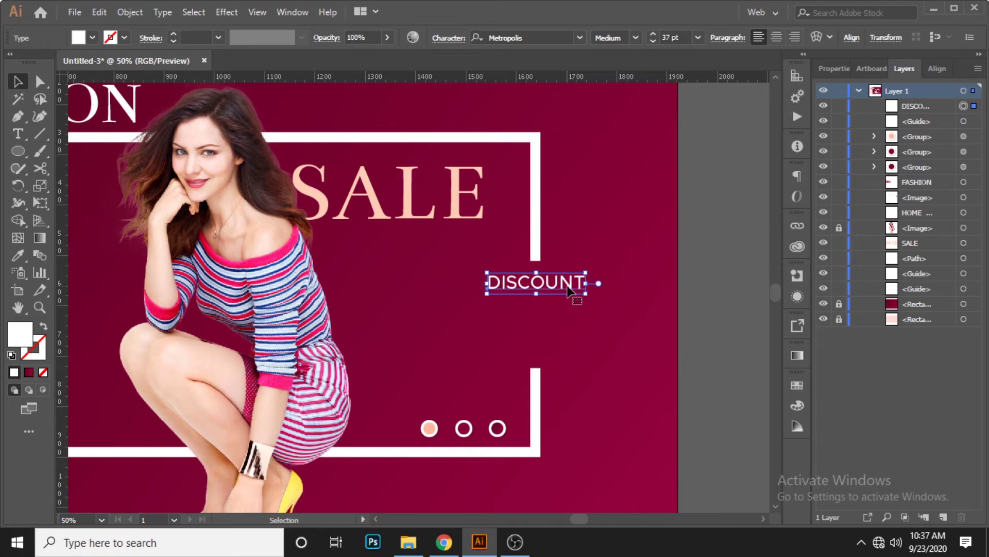
pyautogui.press('Left')
pyautogui.press('Left')
pyautogui.press('Left')
pyautogui.click(513, 327)
# Type 45% as new text below DISCOUNT
pyautogui.press('t')
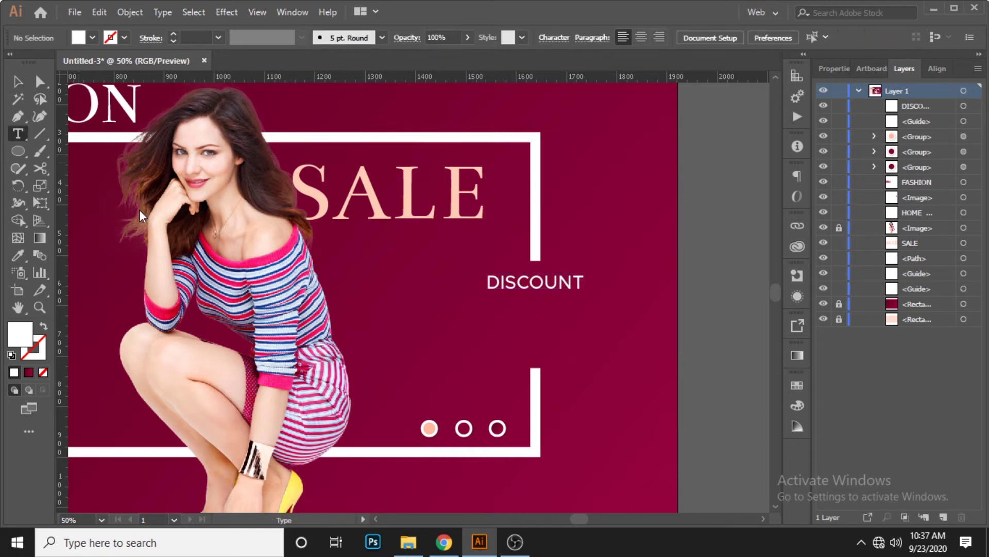
pyautogui.click(448, 343)
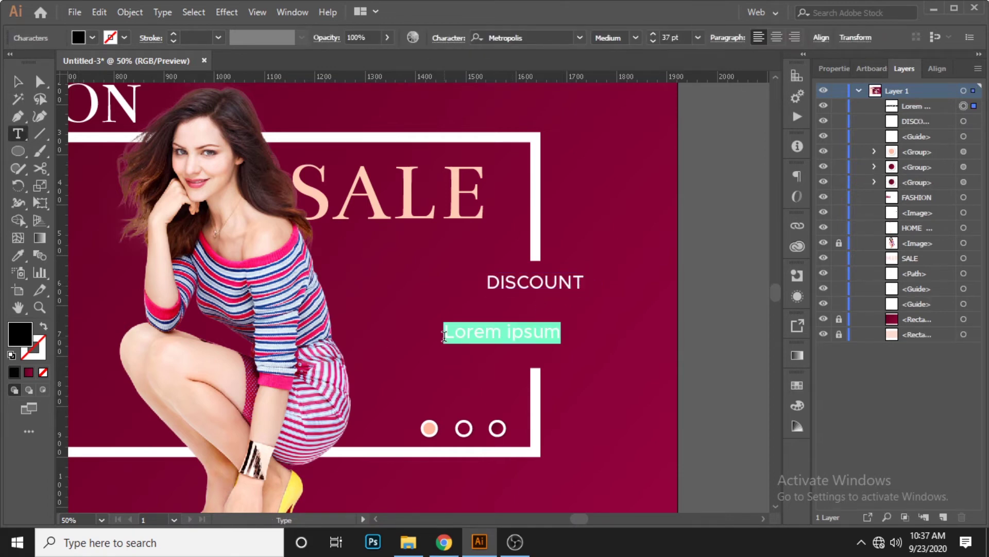
pyautogui.write('45')
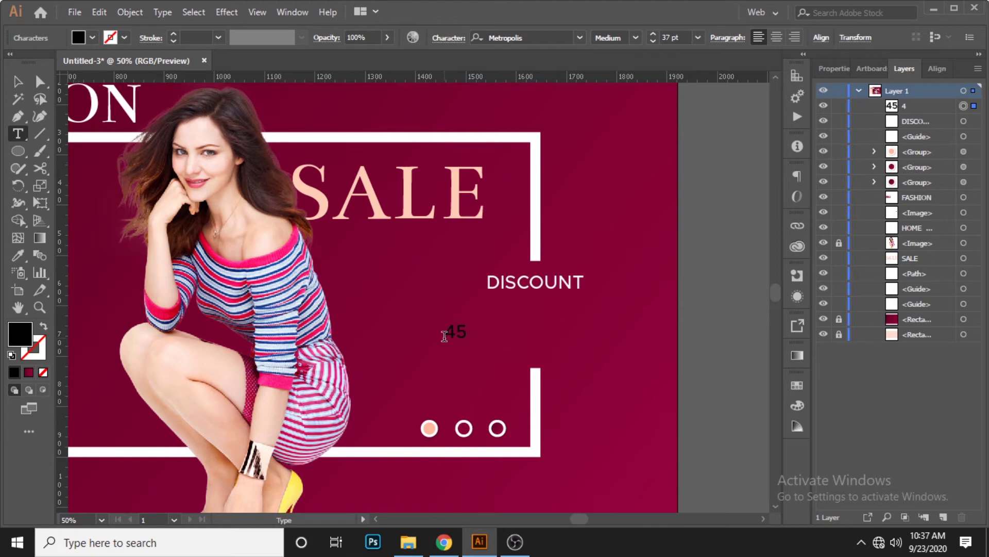
pyautogui.write('%')
pyautogui.click(17, 81)
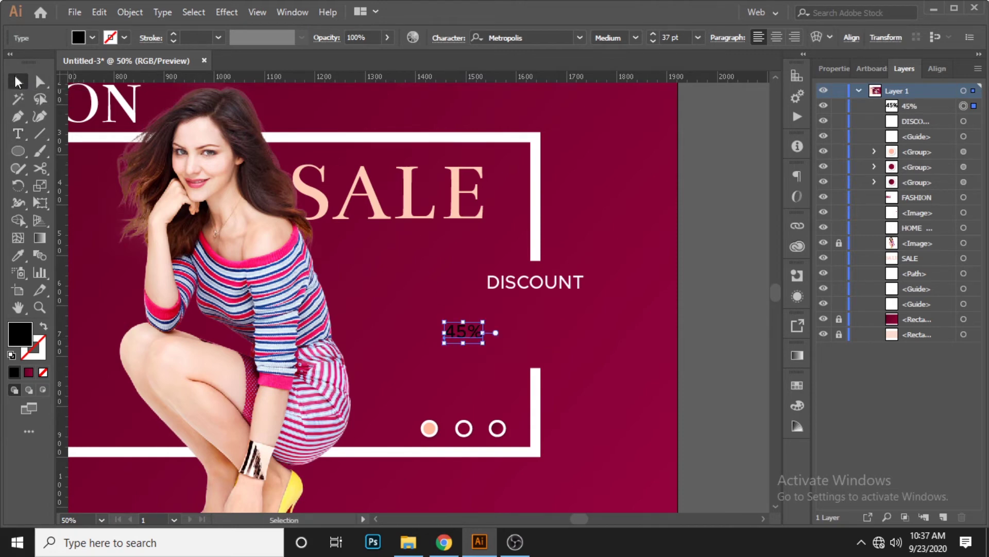
# Set 45% to 111 pt in the Bentham font
pyautogui.doubleClick(684, 37)
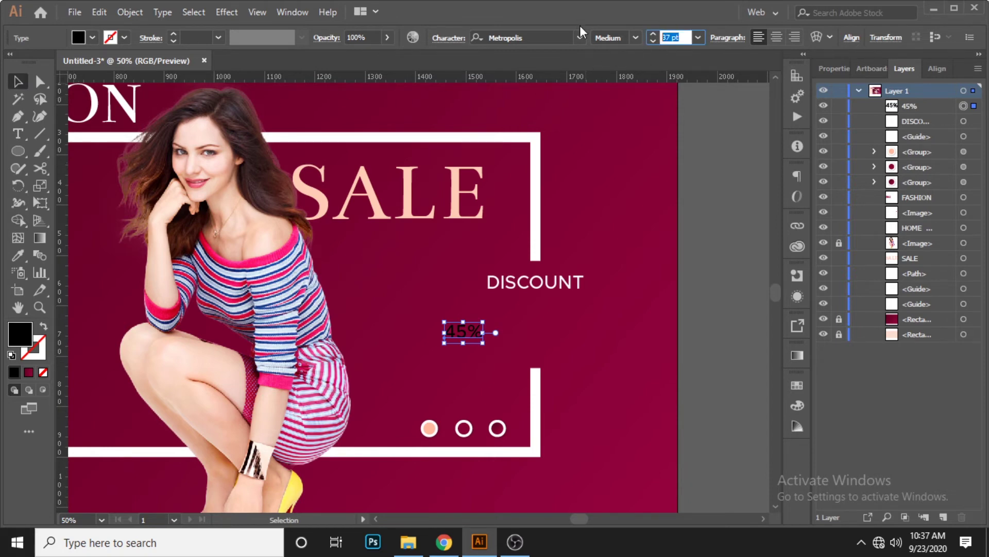
pyautogui.write('111')
pyautogui.press('Return')
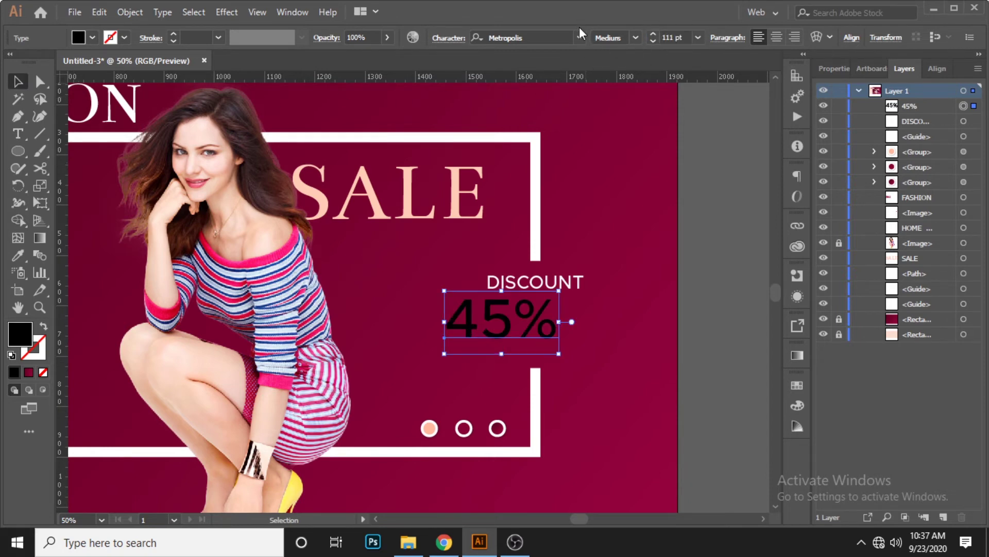
pyautogui.click(521, 38)
pyautogui.write('BEN')
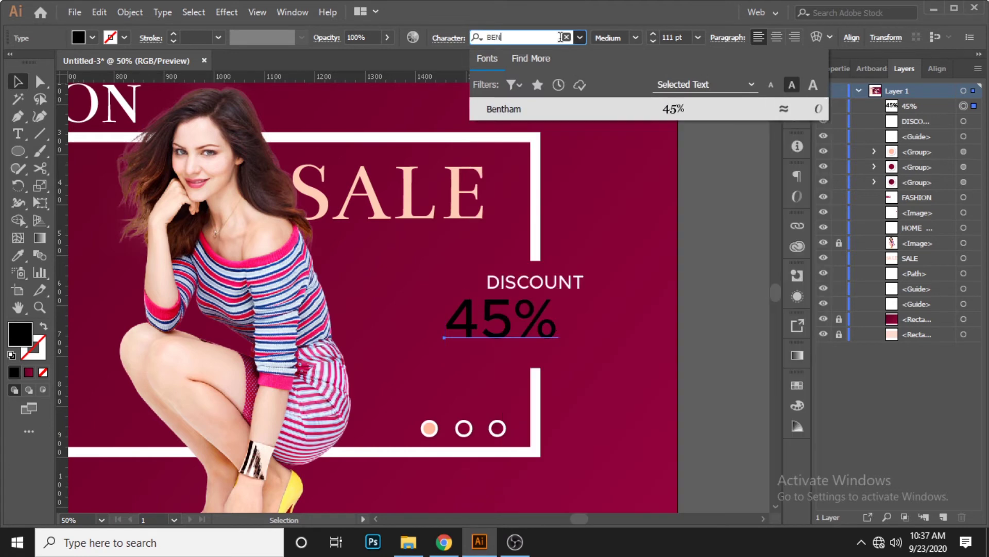
pyautogui.click(559, 105)
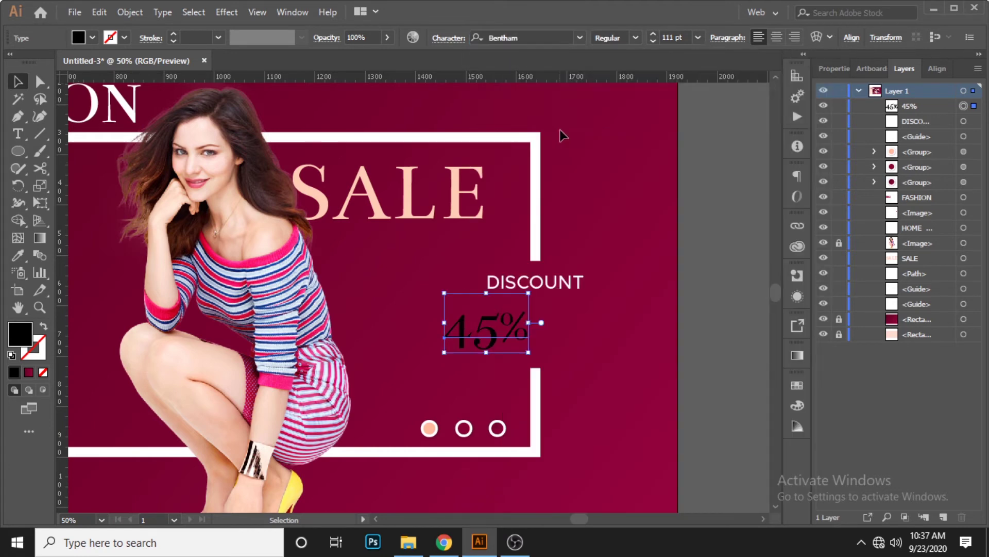
# Give 45% a yellow fill via a hex code in the colour picker
pyautogui.doubleClick(24, 335)
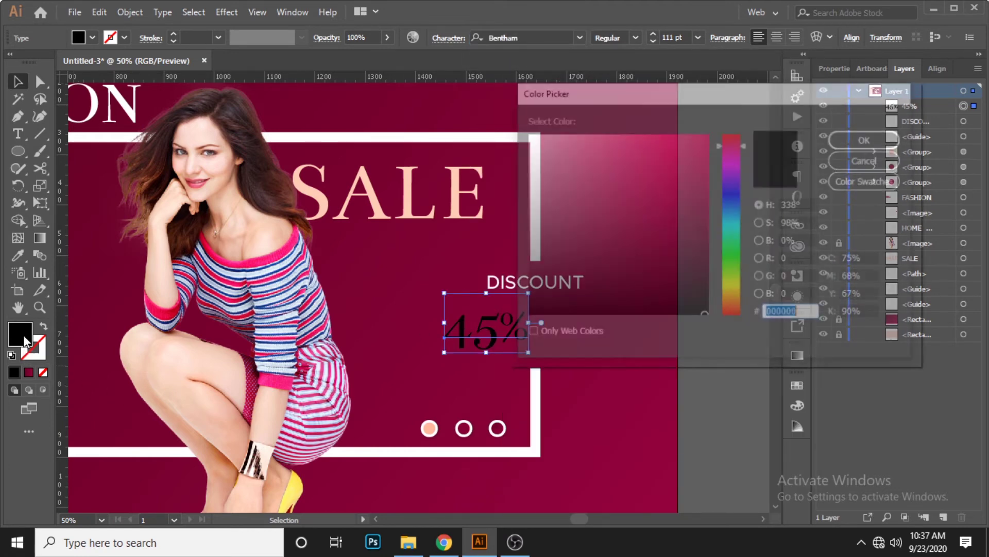
pyautogui.write('FDD')
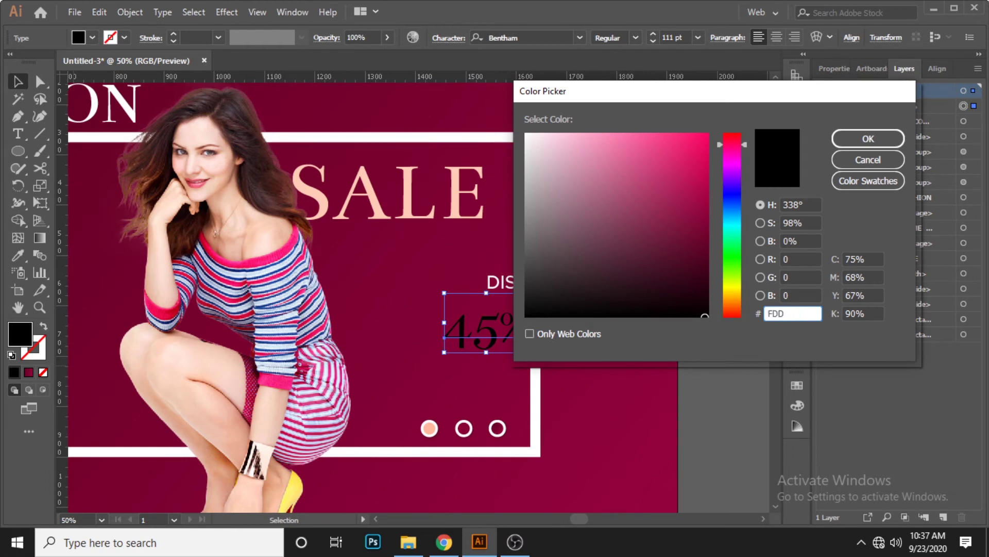
pyautogui.write('5')
pyautogui.click(867, 146)
# Move 45% under DISCOUNT and add a vertical guide through the frame gap
pyautogui.click(573, 326)
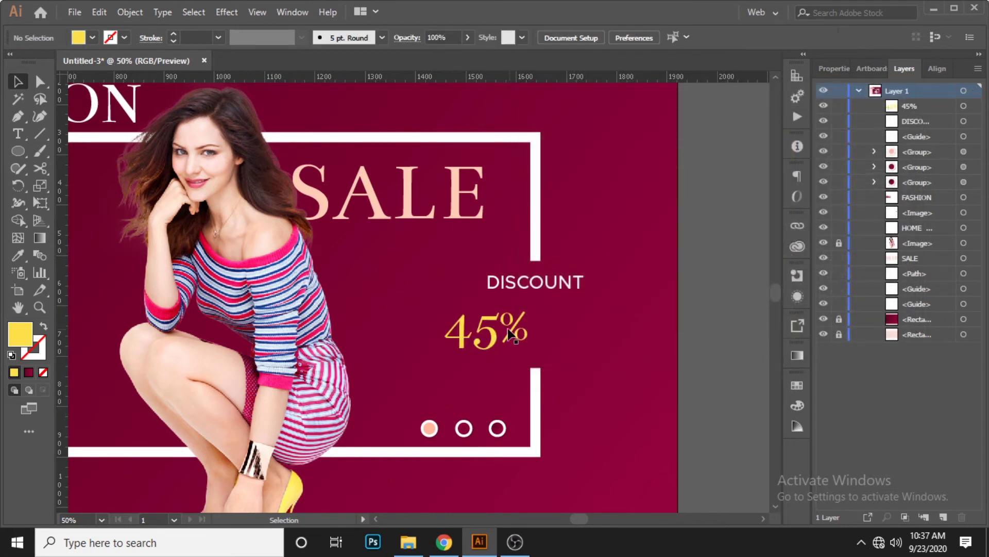
pyautogui.moveTo(508, 333); pyautogui.dragTo(553, 326)
pyautogui.scroll(1, 552, 326)
pyautogui.scroll(1, 555, 320)
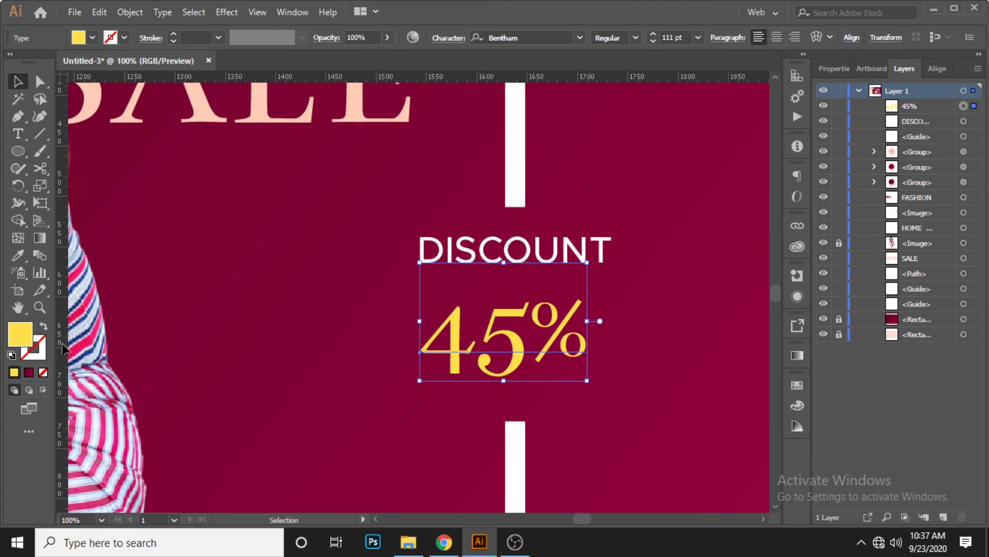
pyautogui.moveTo(66, 341); pyautogui.dragTo(515, 236)
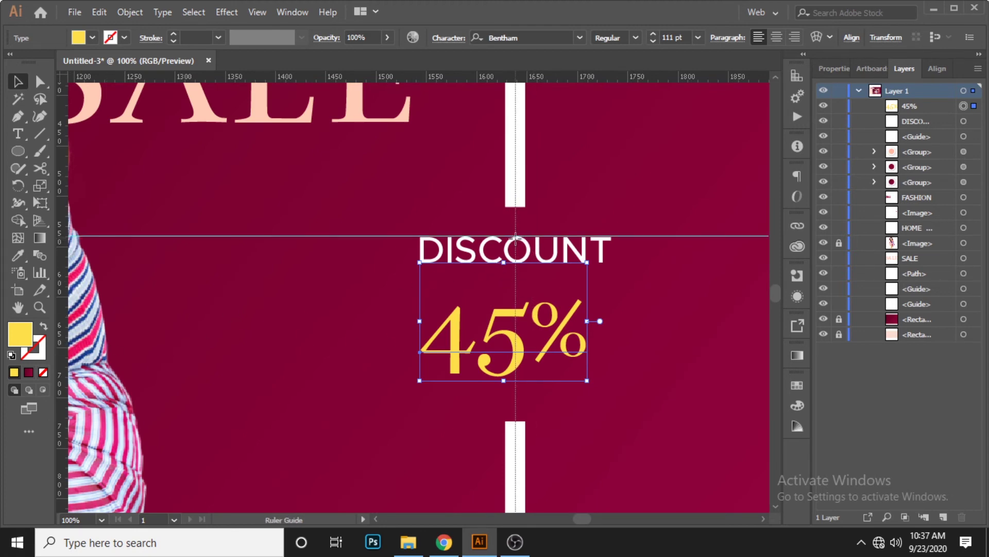
# Nudge 45% so it is centred on the guide just beneath DISCOUNT
pyautogui.click(599, 251)
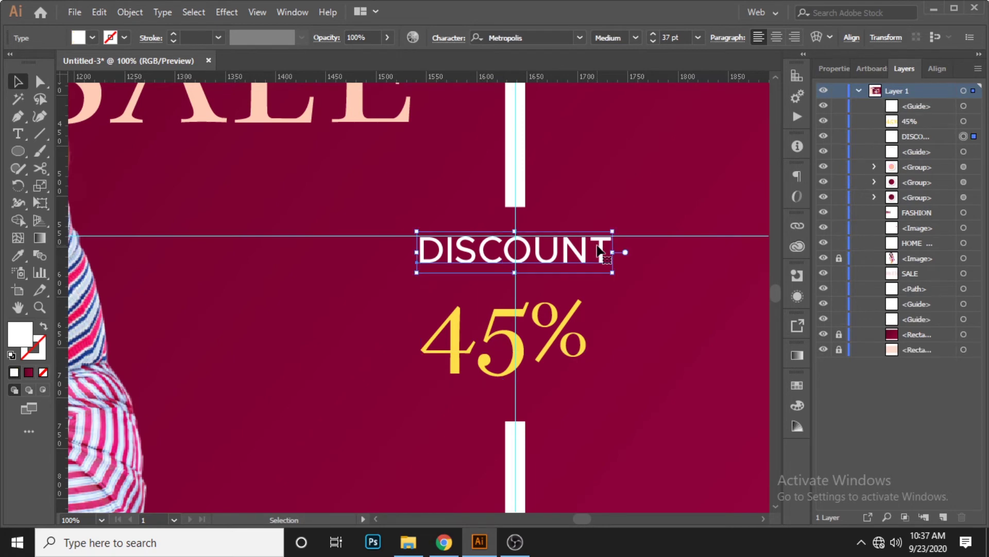
pyautogui.click(543, 323)
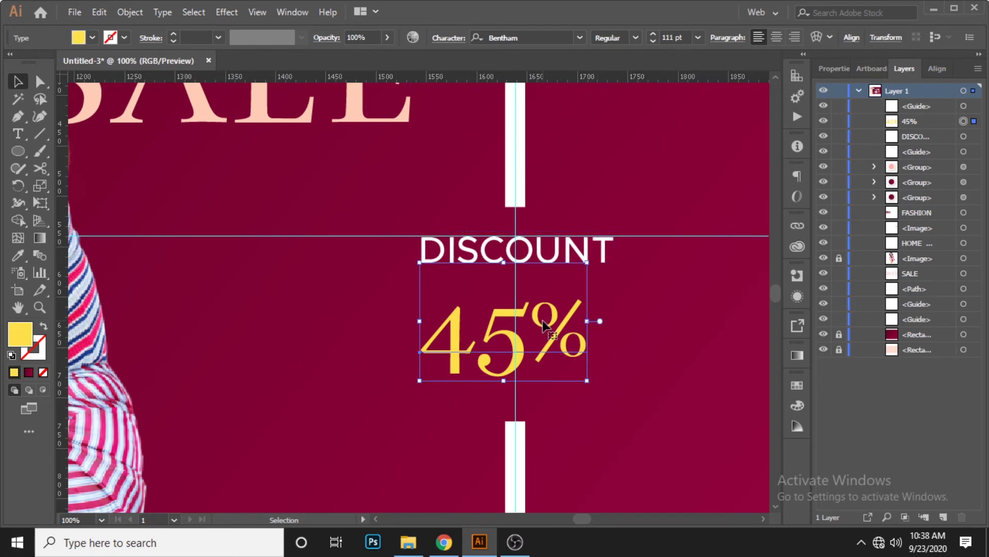
pyautogui.hotkey('shift', 'Right')
pyautogui.press('Right')
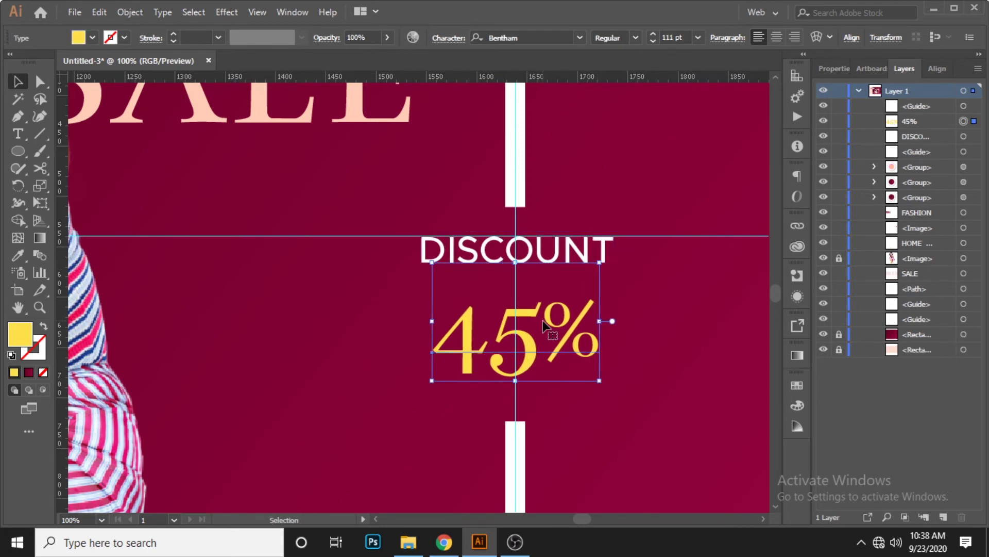
pyautogui.hotkey('shift', 'Up')
pyautogui.hotkey('shift', 'Up')
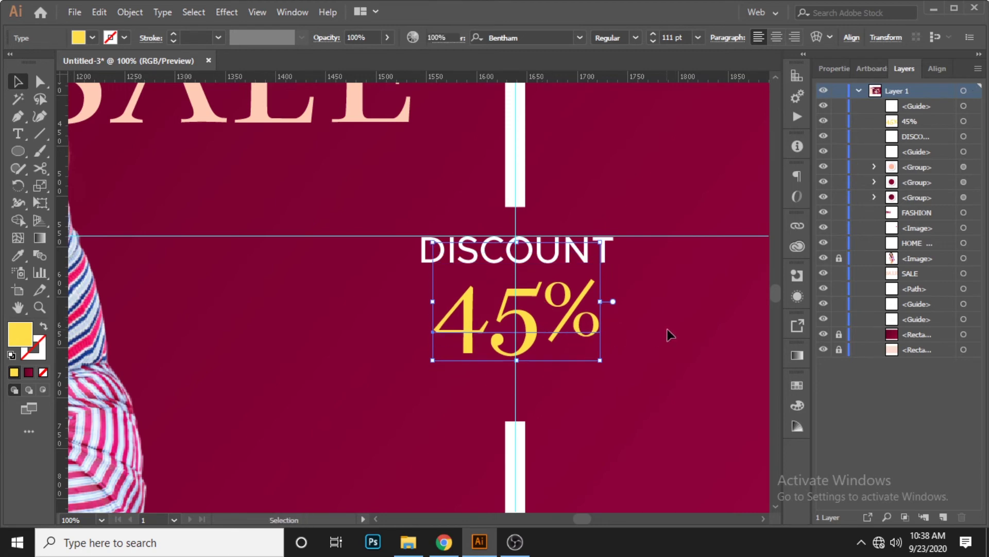
pyautogui.click(668, 335)
pyautogui.click(596, 332)
pyautogui.press('Down')
pyautogui.press('Down')
pyautogui.press('Down')
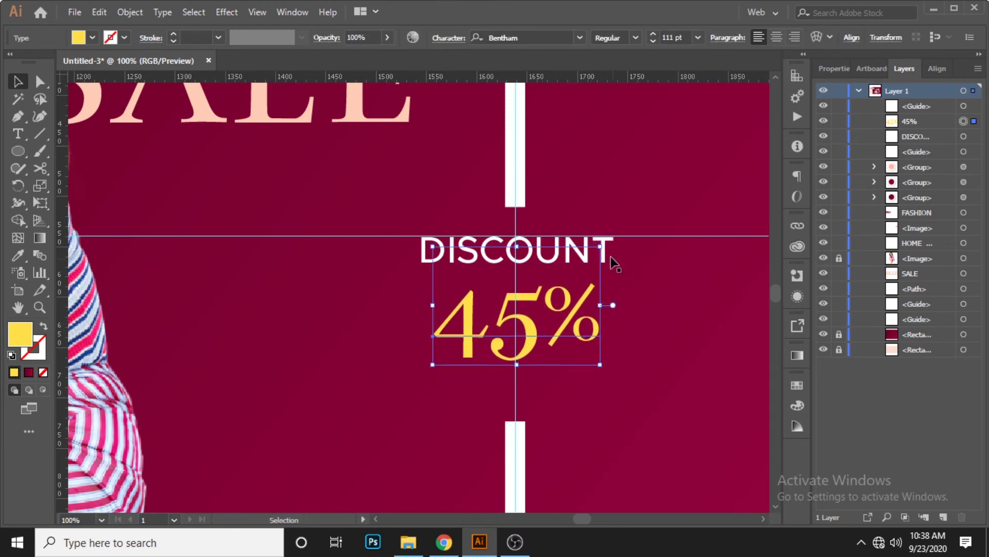
pyautogui.press('Down')
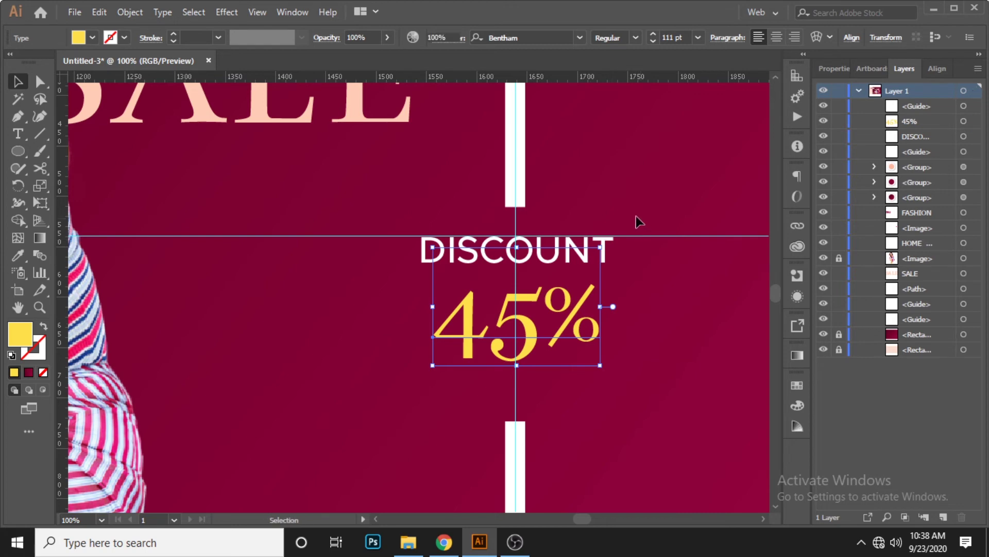
# Move DISCOUNT and 45% down together, then hide the guides
pyautogui.moveTo(637, 221); pyautogui.dragTo(569, 312)
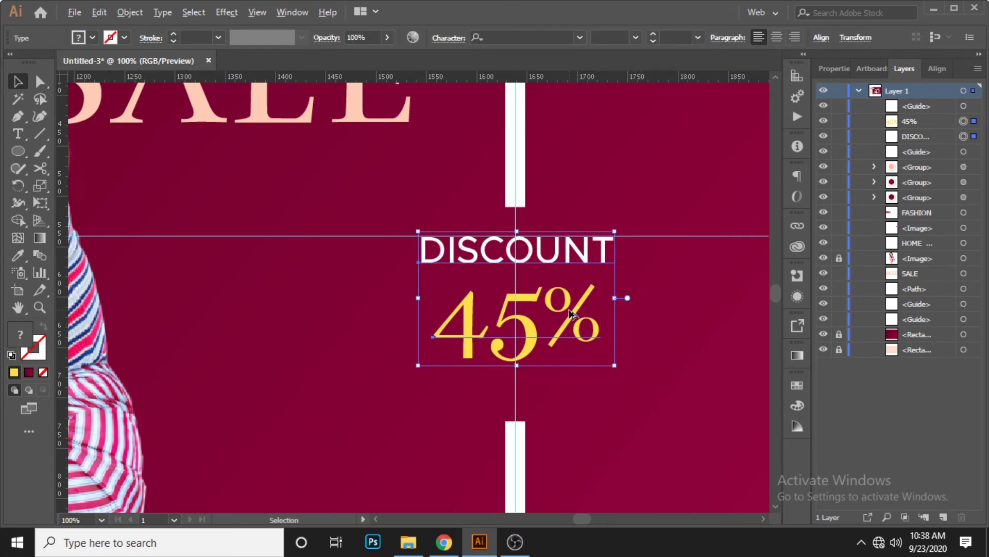
pyautogui.keyDown('alt'); pyautogui.scroll(-1, 569, 312); pyautogui.keyUp('alt')
pyautogui.press('Down')
pyautogui.press('Down')
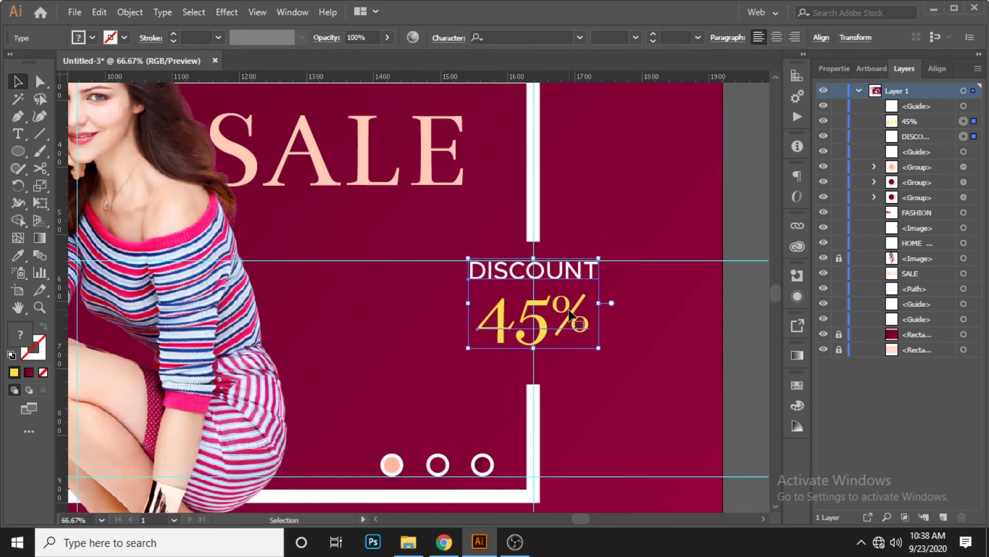
pyautogui.press('Down')
pyautogui.press('Down')
pyautogui.hotkey('ctrl', 'shift', 'a')
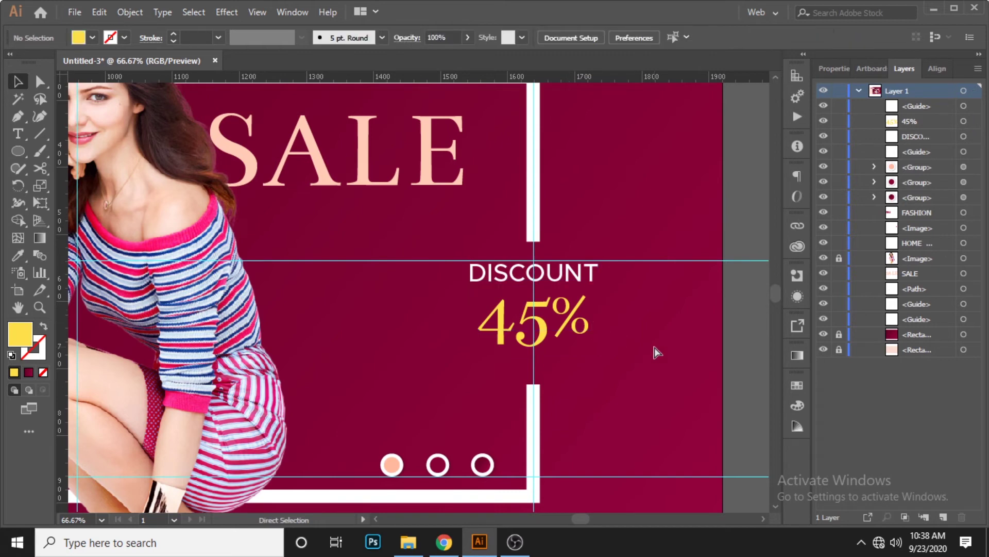
pyautogui.hotkey('ctrl', ';')
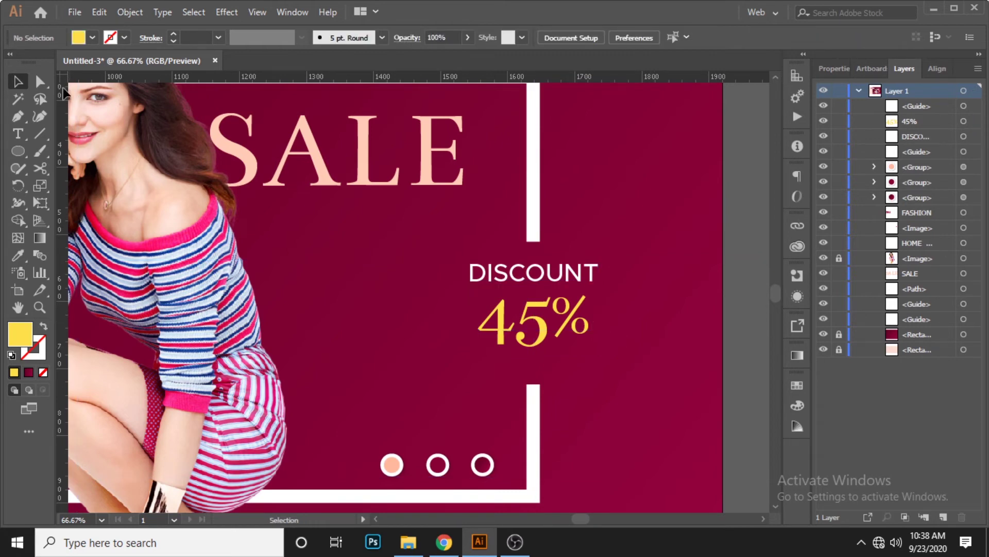
# Extend the lower white frame piece upward to tighten the gap beneath 45%
pyautogui.click(40, 81)
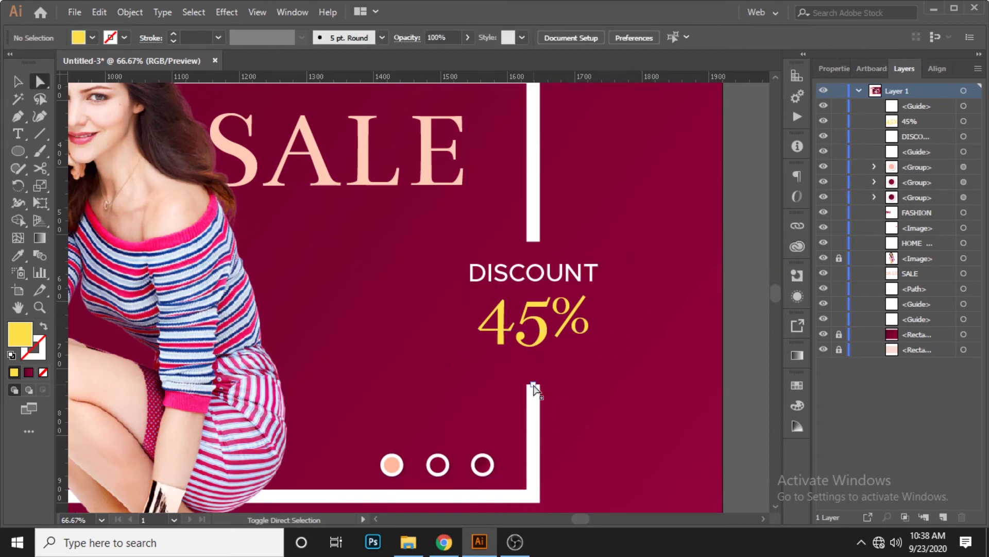
pyautogui.click(534, 384)
pyautogui.moveTo(534, 378); pyautogui.dragTo(534, 365)
pyautogui.click(592, 379)
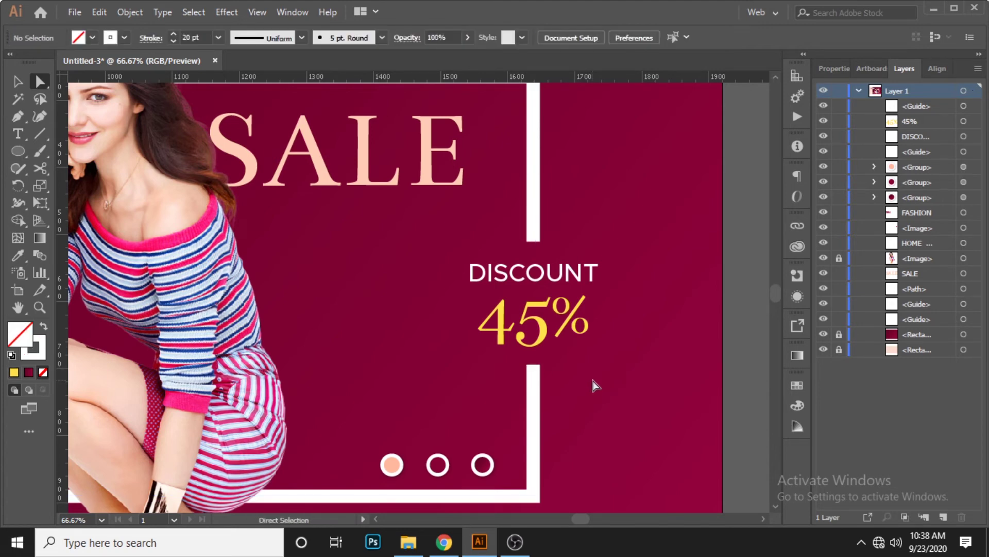
pyautogui.click(18, 80)
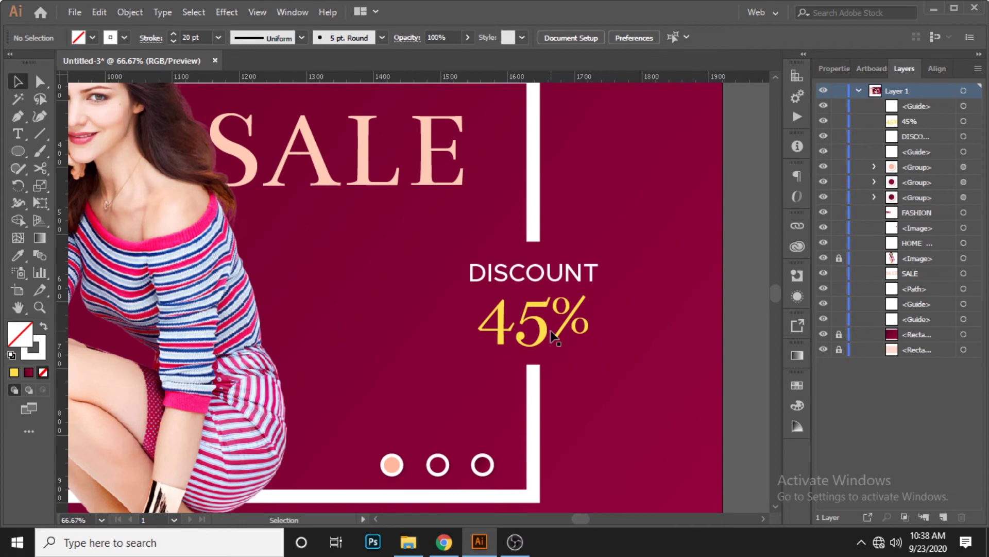
pyautogui.hotkey('ctrl', '0')
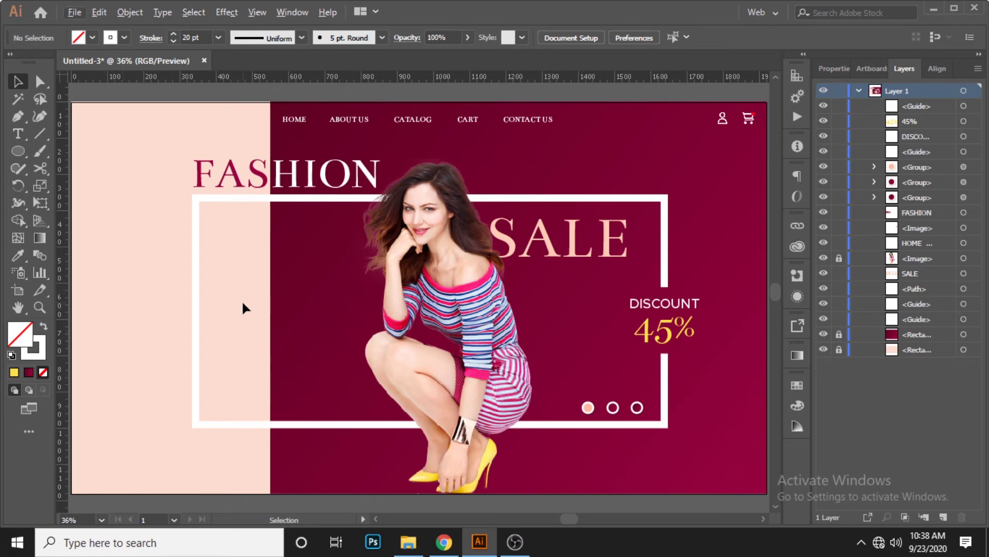
# Show guides, add a horizontal guide, and select the frame's left side
pyautogui.hotkey('ctrl', ';')
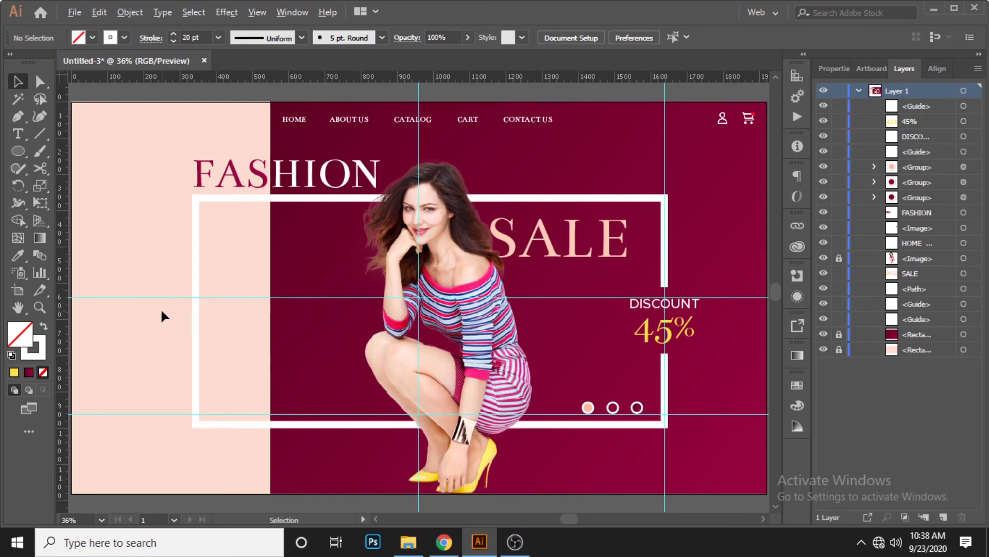
pyautogui.click(195, 265)
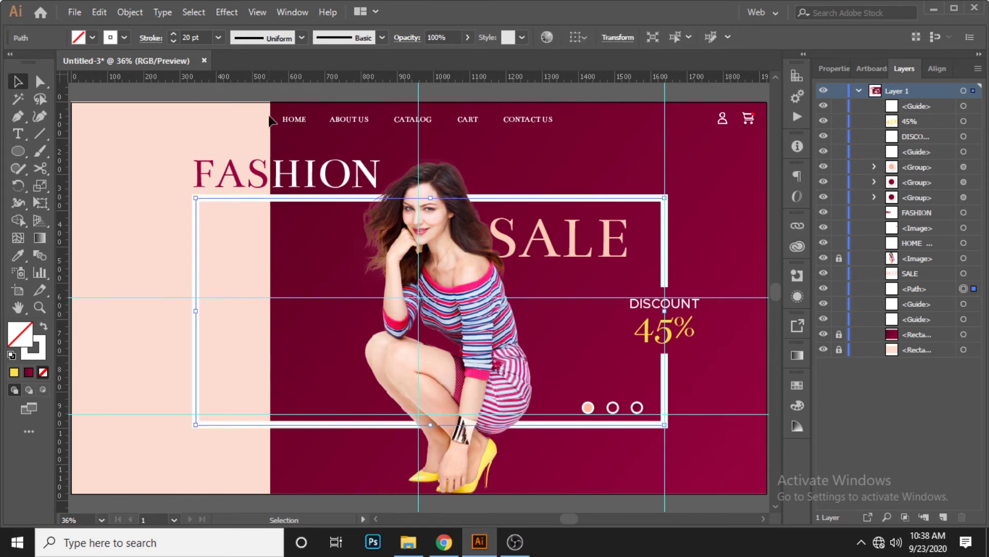
pyautogui.moveTo(276, 79)
pyautogui.mouseDown()
pyautogui.moveTo(253, 231)
pyautogui.moveTo(208, 310)
pyautogui.mouseUp()
pyautogui.scroll(1, 163, 309)
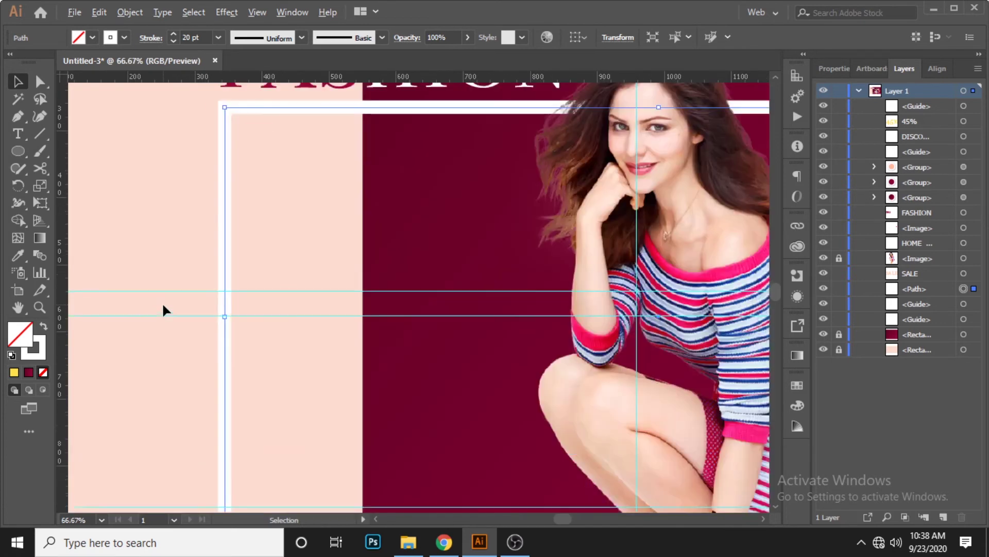
pyautogui.scroll(1, 163, 309)
pyautogui.moveTo(208, 195); pyautogui.dragTo(296, 230)
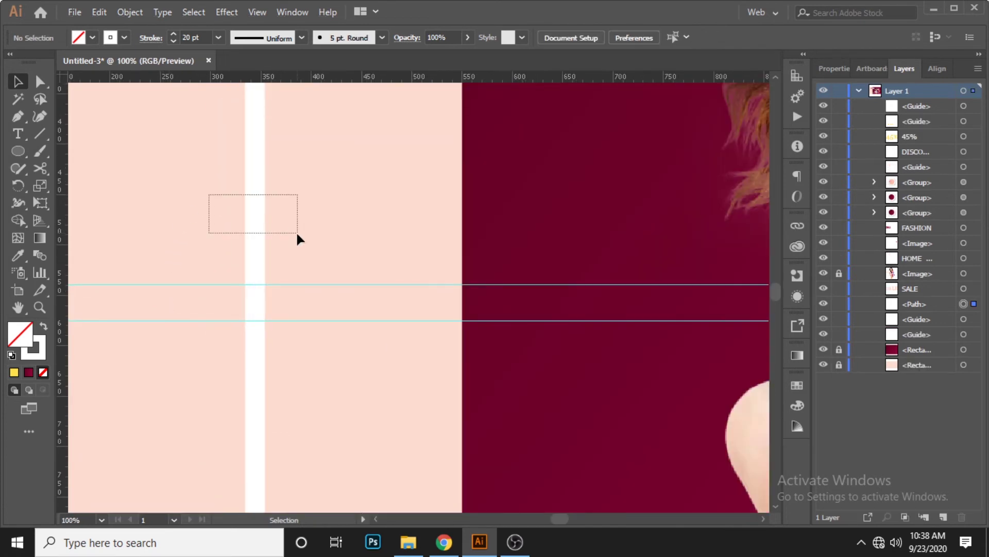
# Cut the frame's left side at two points and delete the middle segment
pyautogui.click(41, 169)
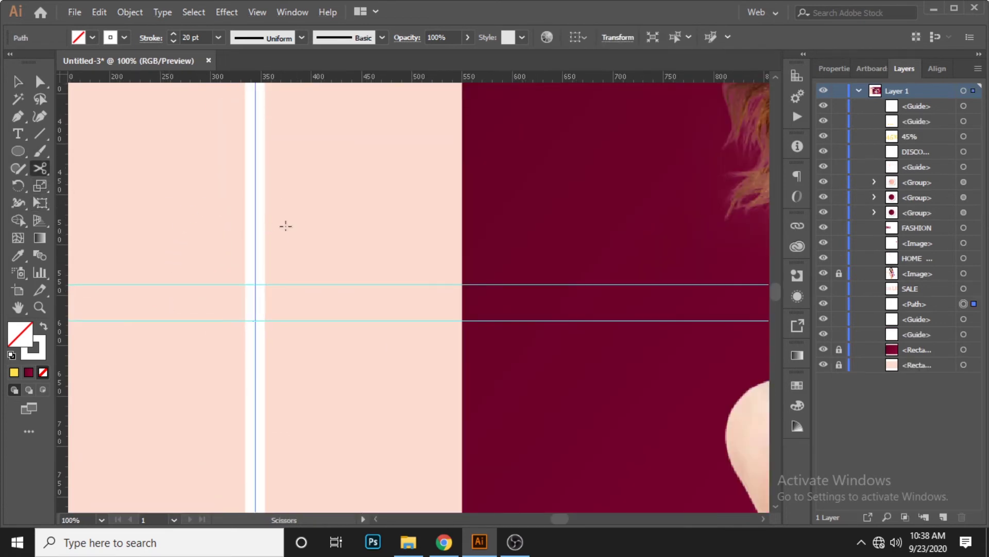
pyautogui.click(255, 194)
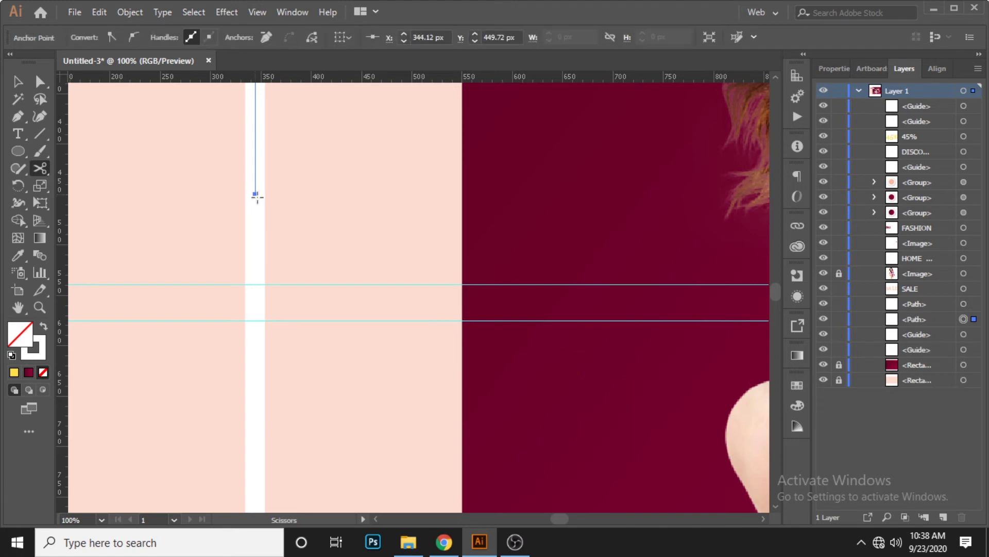
pyautogui.click(256, 407)
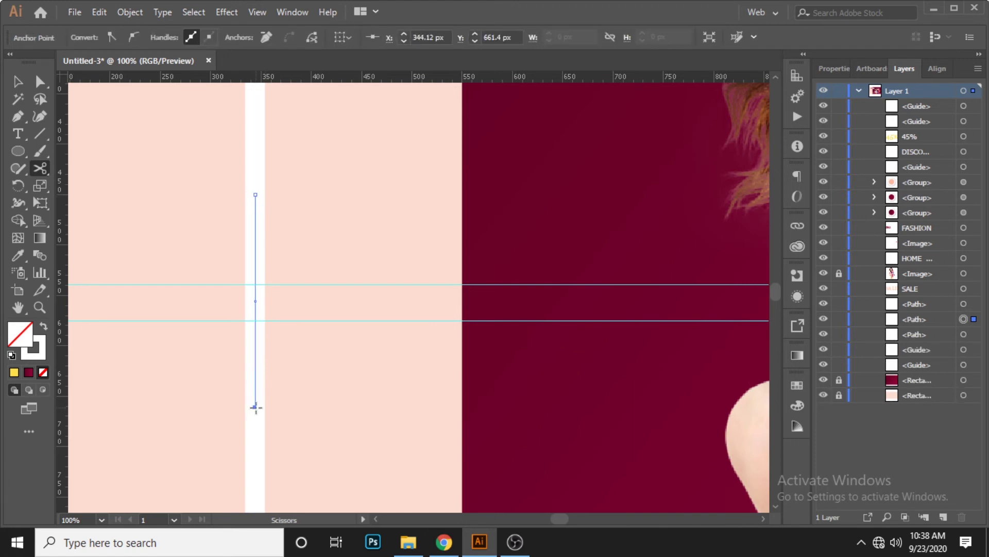
pyautogui.click(18, 81)
pyautogui.moveTo(255, 249); pyautogui.dragTo(225, 256)
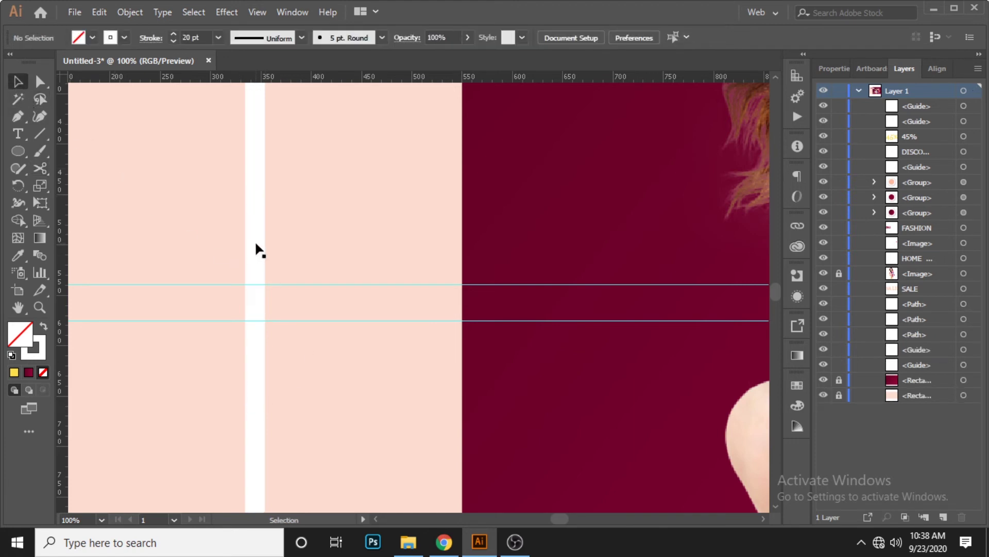
pyautogui.hotkey('ctrl', '-')
pyautogui.hotkey('ctrl', '-')
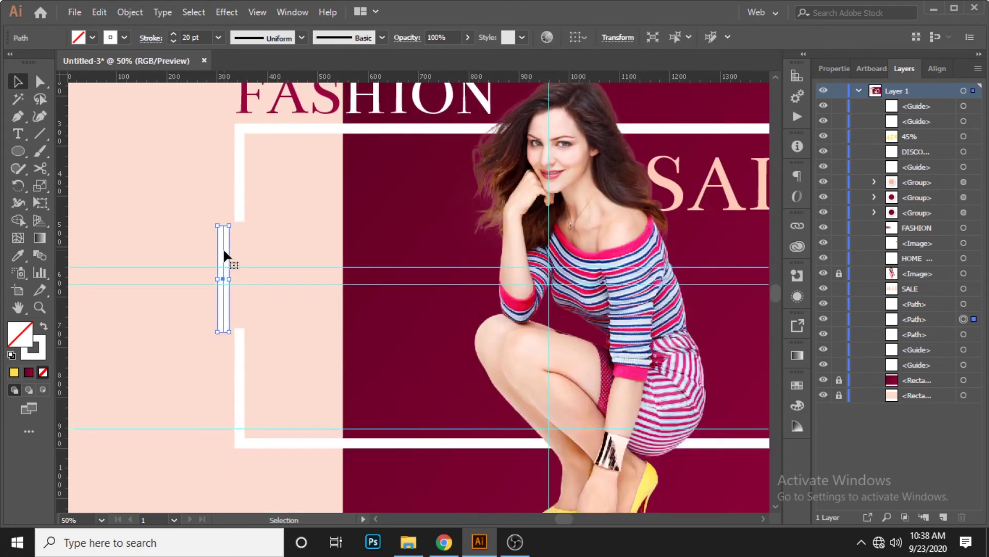
pyautogui.press('Delete')
# Even out the left gap by adjusting the end anchors of both frame pieces
pyautogui.scroll(1, 216, 281)
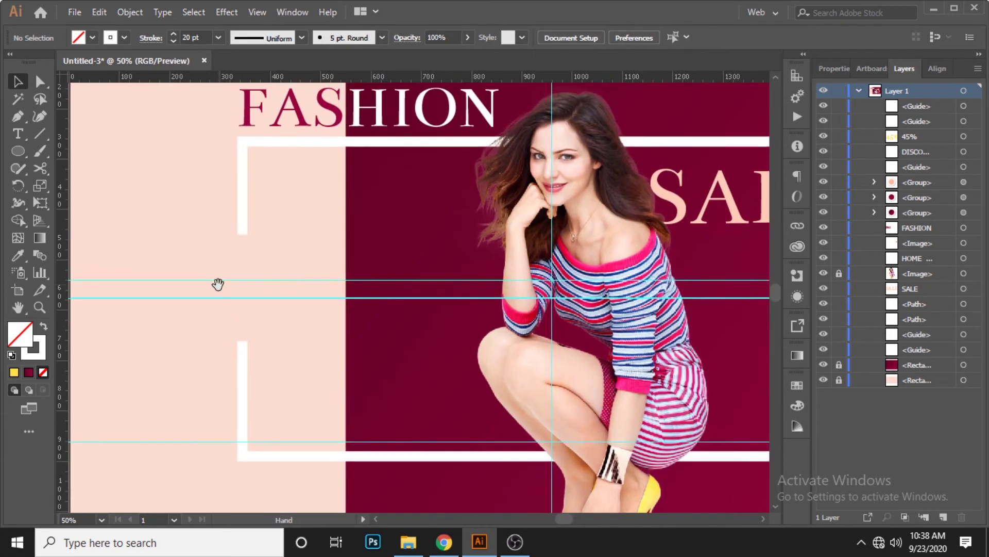
pyautogui.press('a')
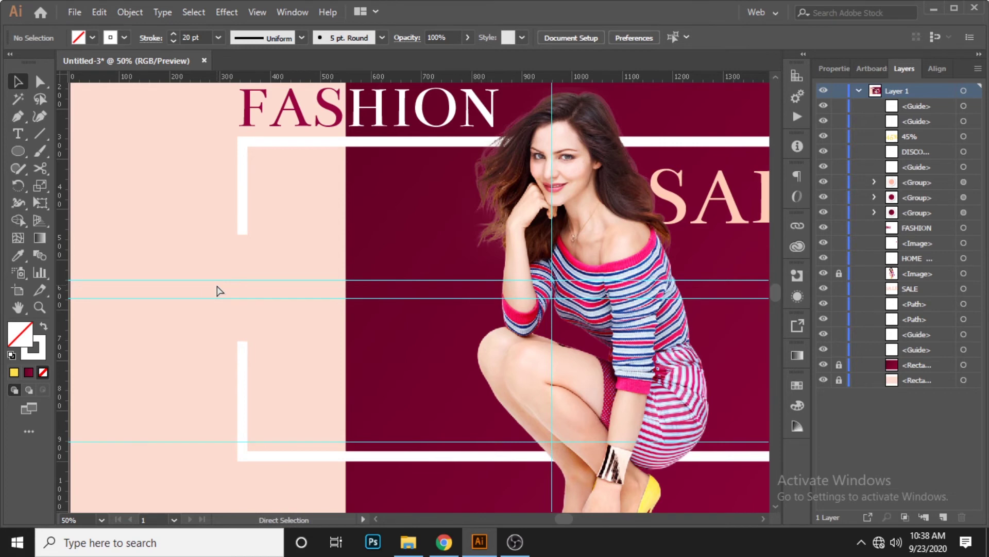
pyautogui.hotkey('ctrl', ';')
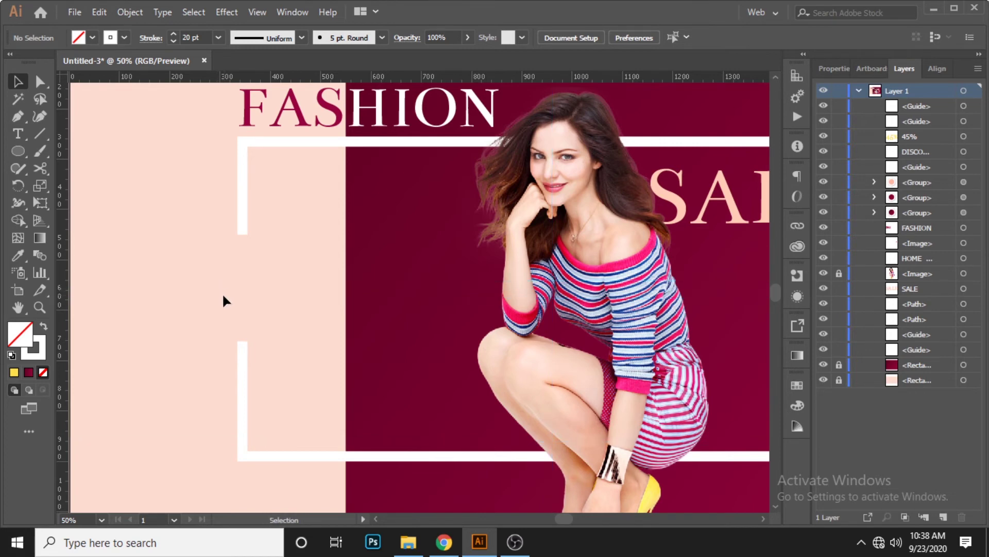
pyautogui.click(40, 81)
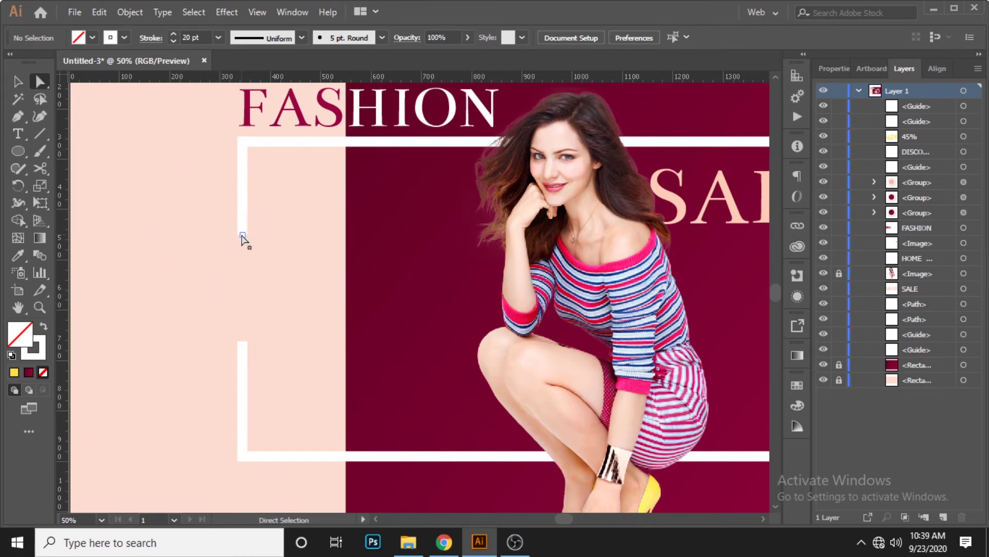
pyautogui.moveTo(240, 237); pyautogui.dragTo(242, 251)
pyautogui.click(281, 321)
pyautogui.moveTo(242, 346); pyautogui.dragTo(243, 347)
pyautogui.click(17, 83)
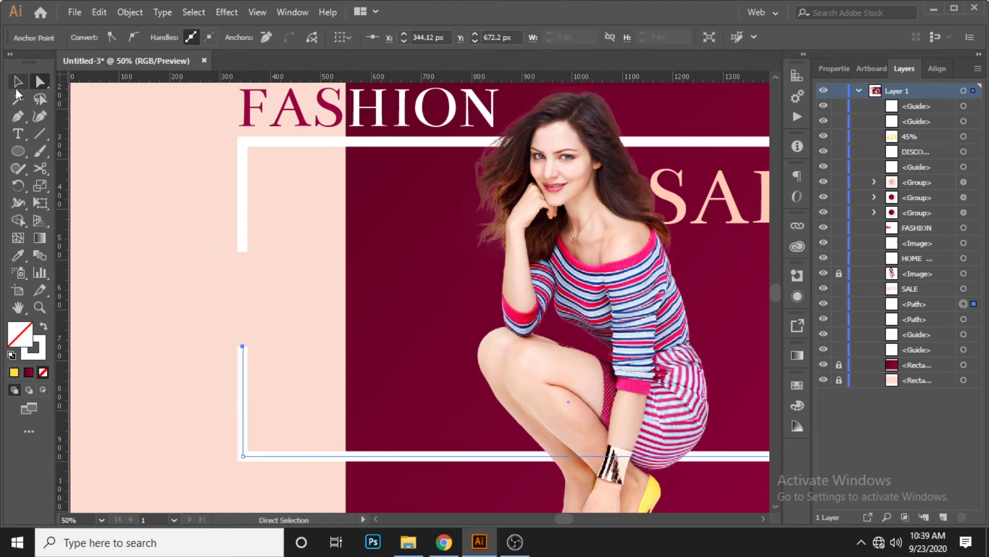
pyautogui.click(177, 264)
# Copy the selected Lorem Ipsum paragraph from lipsum.com in Chrome
pyautogui.click(444, 542)
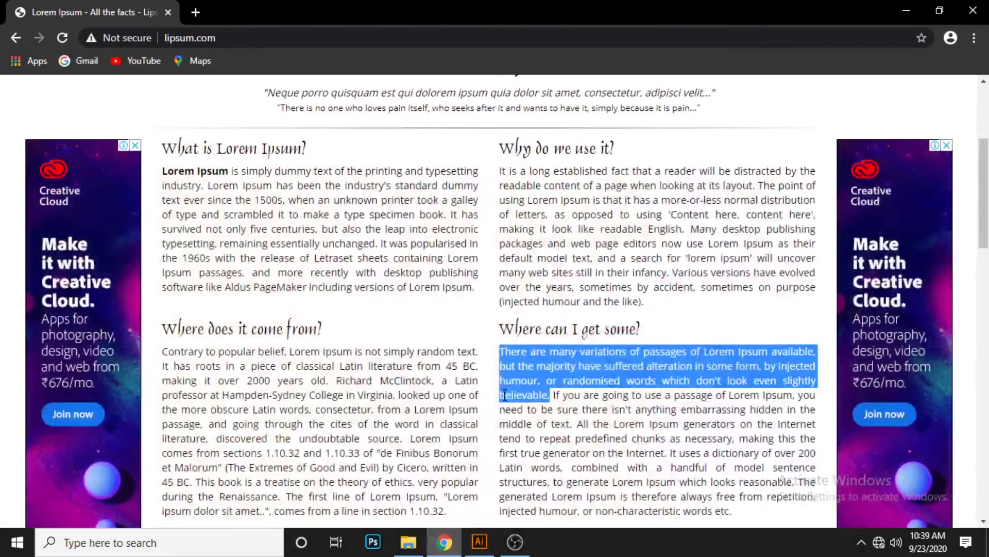
pyautogui.rightClick(549, 352)
pyautogui.click(555, 358)
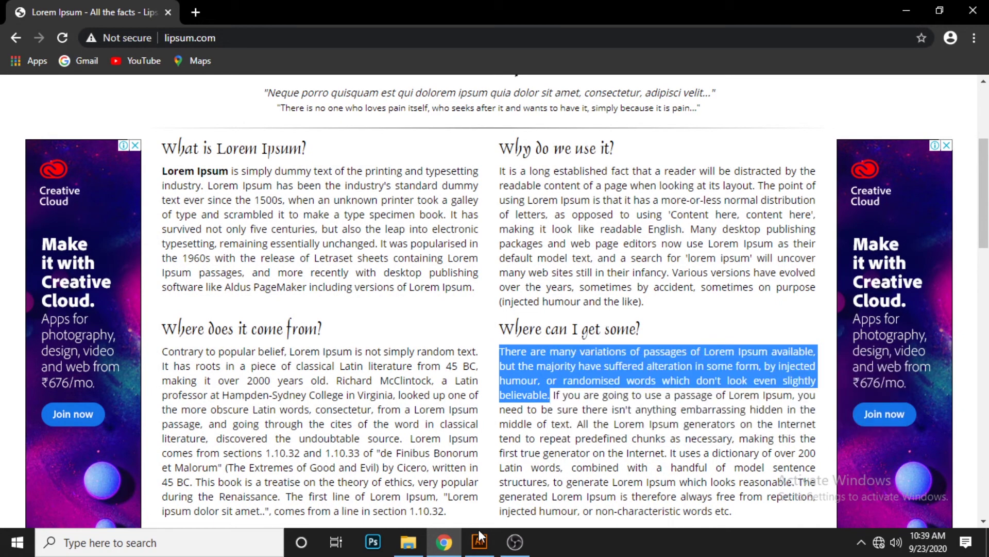
# Paste the Lorem Ipsum paragraph into a new area-type box in the left frame gap
pyautogui.click(480, 541)
pyautogui.click(16, 135)
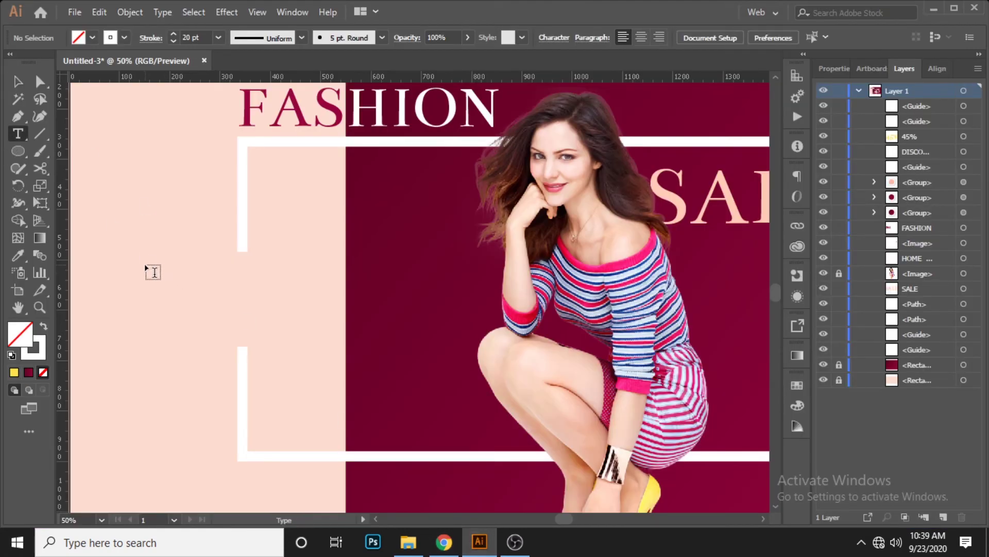
pyautogui.moveTo(135, 261); pyautogui.dragTo(328, 335)
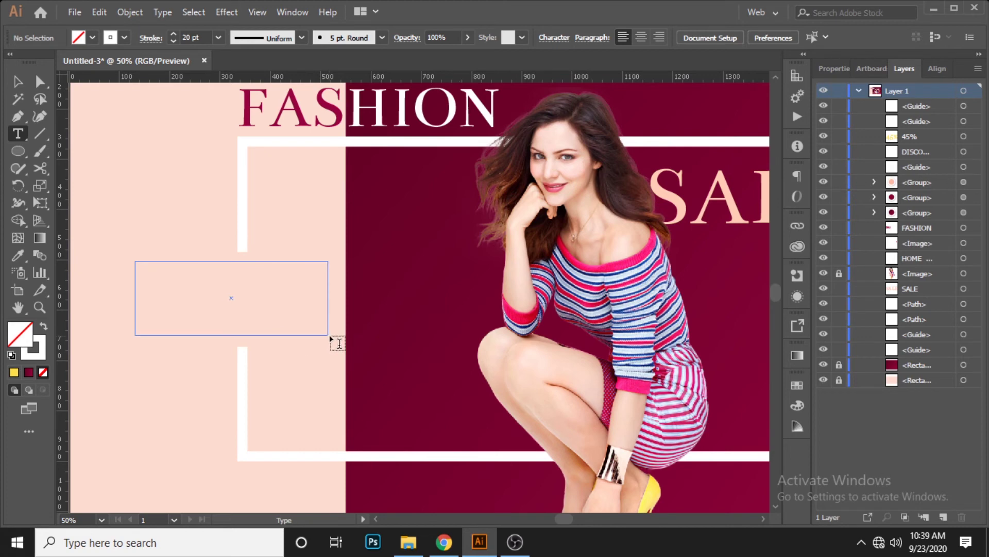
pyautogui.hotkey('ctrl', 'v')
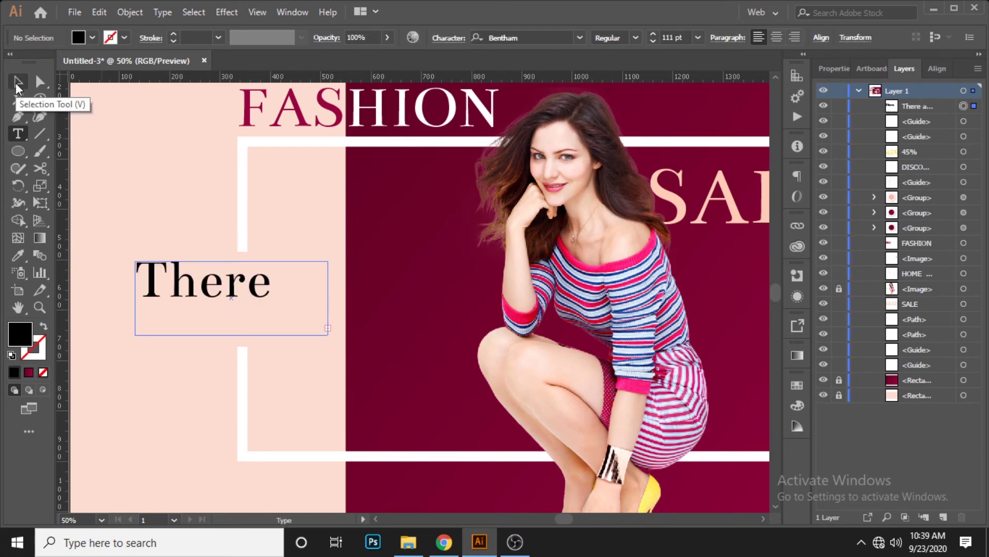
# Set the paragraph's font size to 20 pt
pyautogui.click(17, 86)
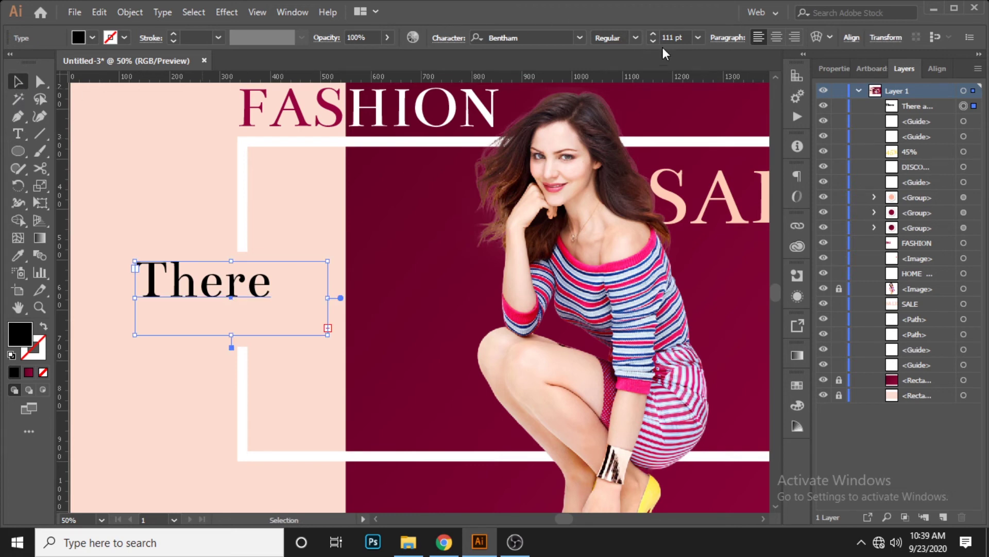
pyautogui.click(686, 37)
pyautogui.write('20')
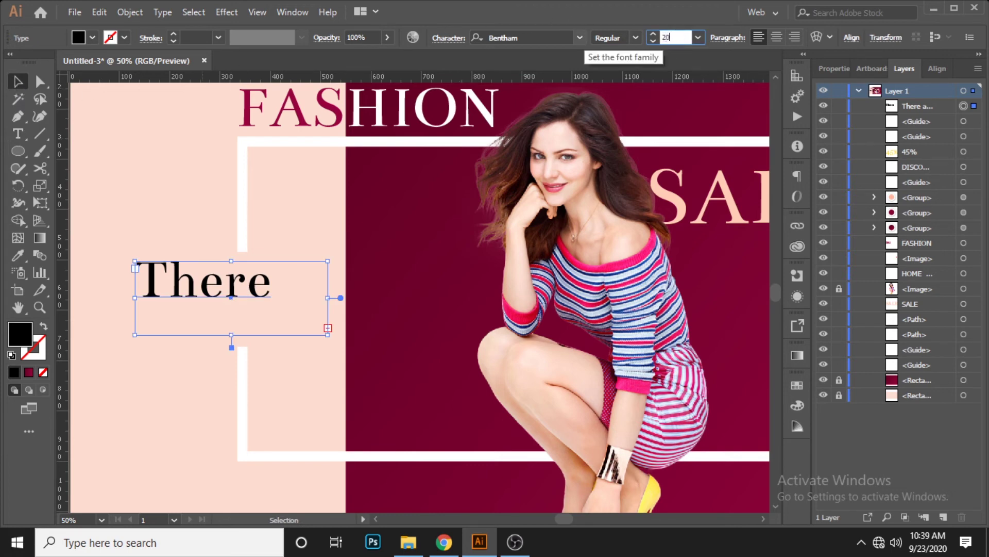
pyautogui.press('Return')
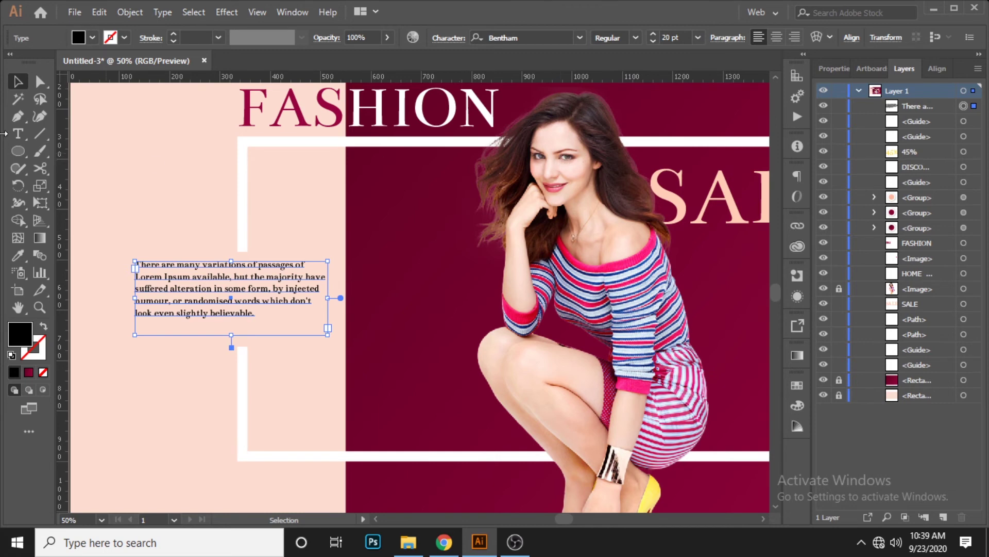
# Colour the paragraph text maroon using its hex code
pyautogui.doubleClick(24, 327)
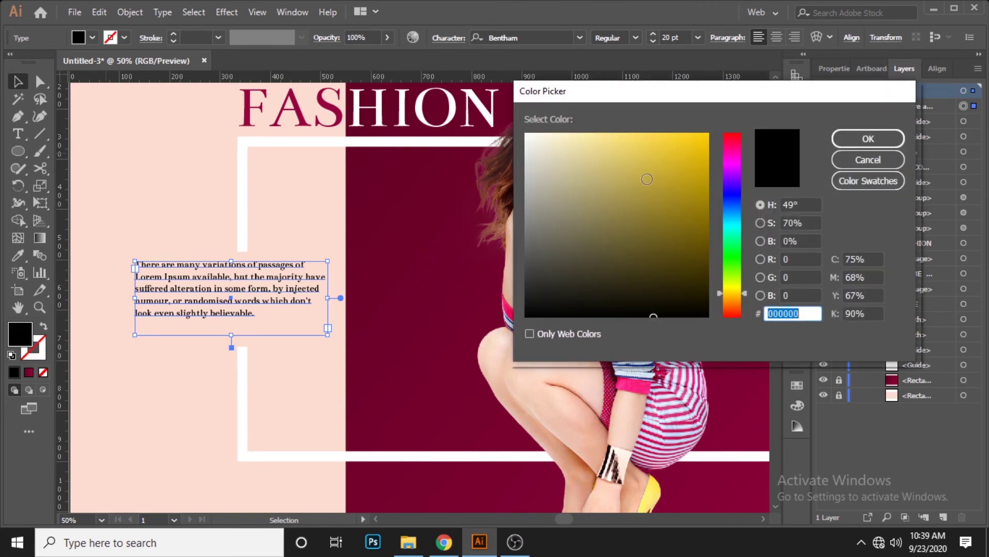
pyautogui.write('9')
pyautogui.write('2')
pyautogui.write('8')
pyautogui.press('Return')
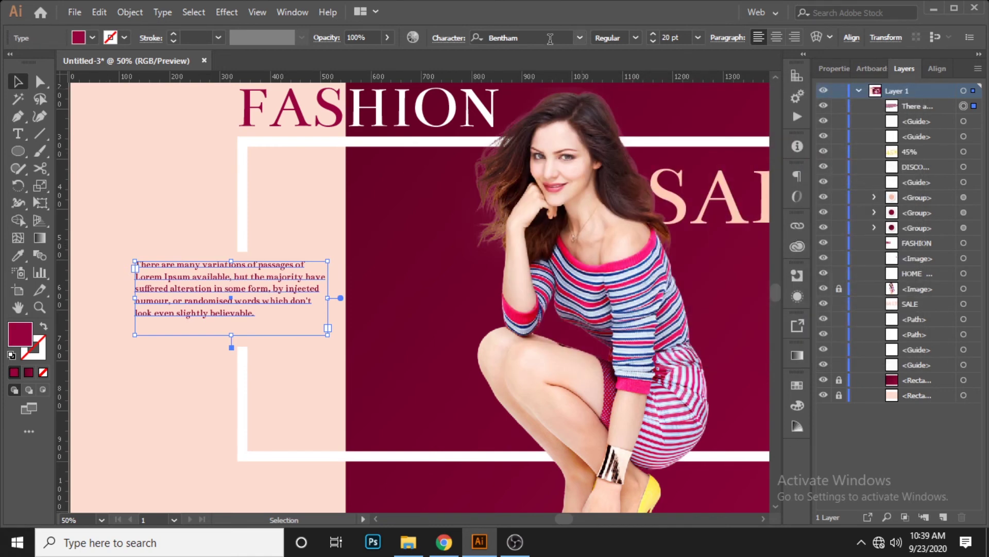
# Set the paragraph in Metropolis Regular and centre-align it
pyautogui.click(550, 39)
pyautogui.write('M')
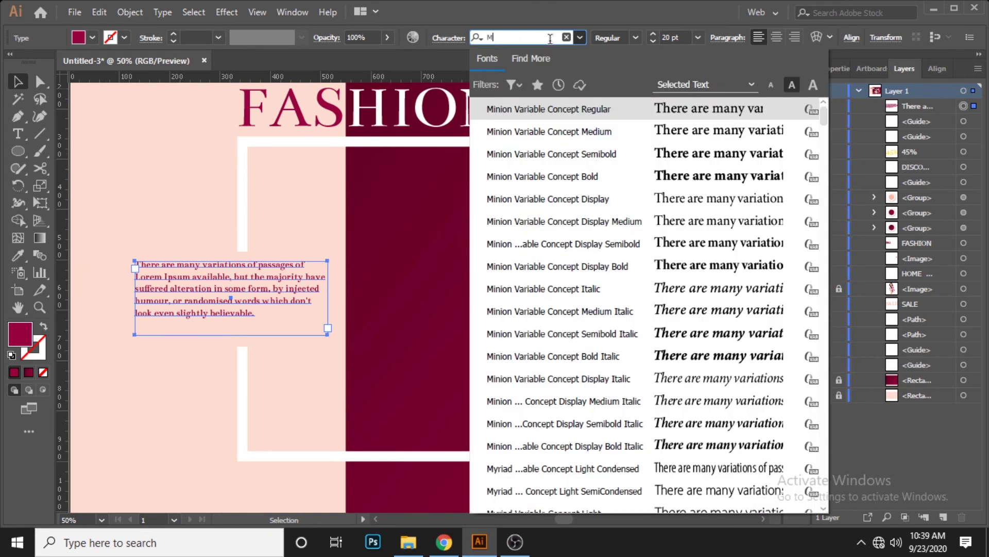
pyautogui.write('ET')
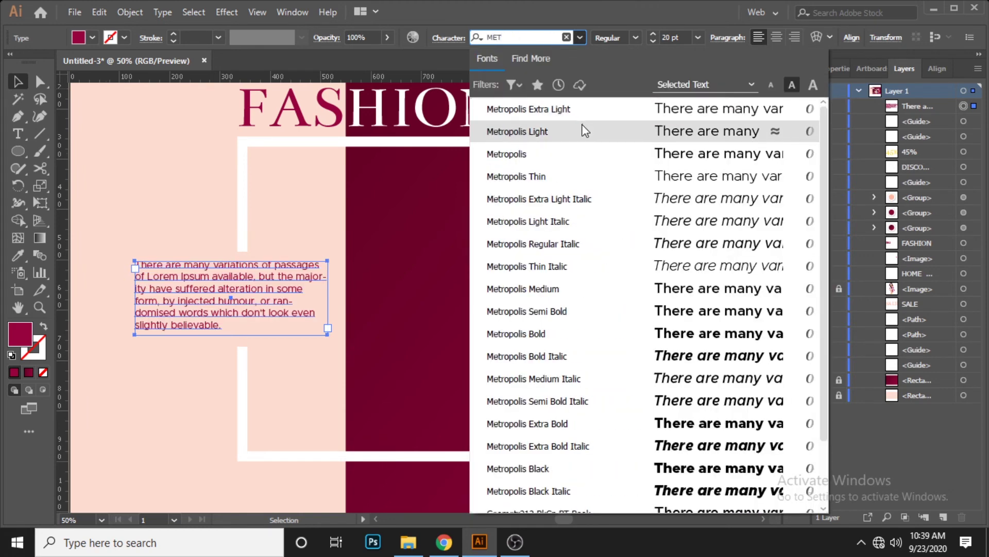
pyautogui.click(580, 131)
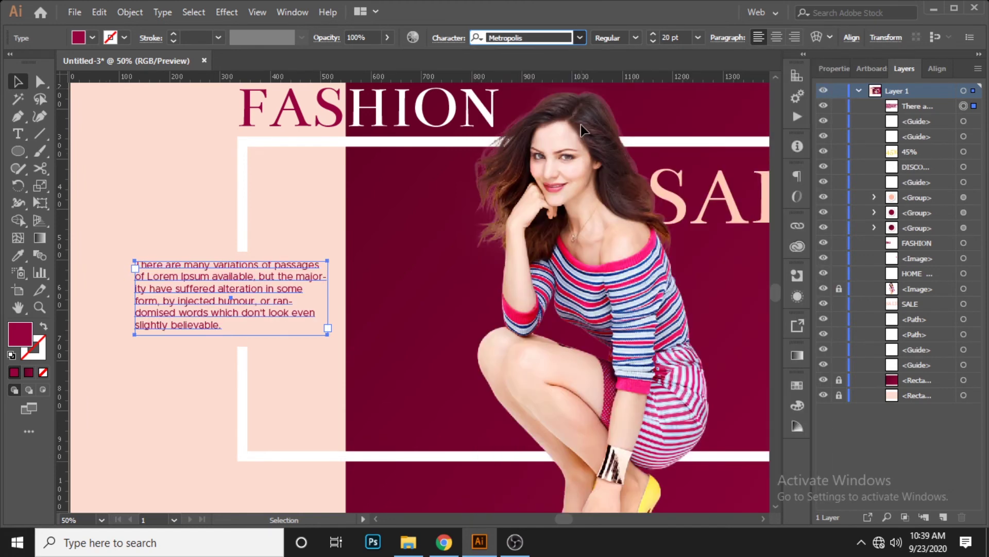
pyautogui.click(632, 40)
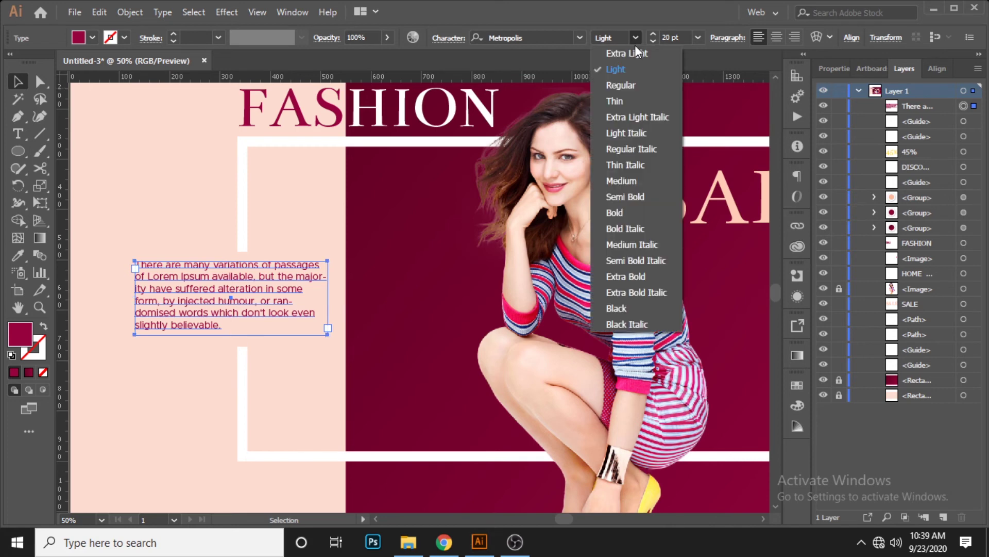
pyautogui.click(636, 86)
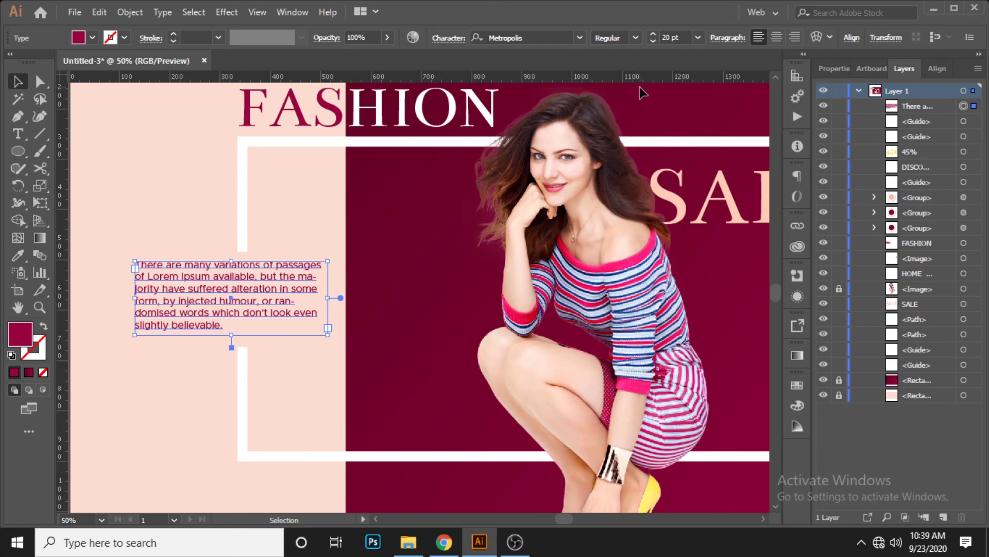
pyautogui.click(774, 36)
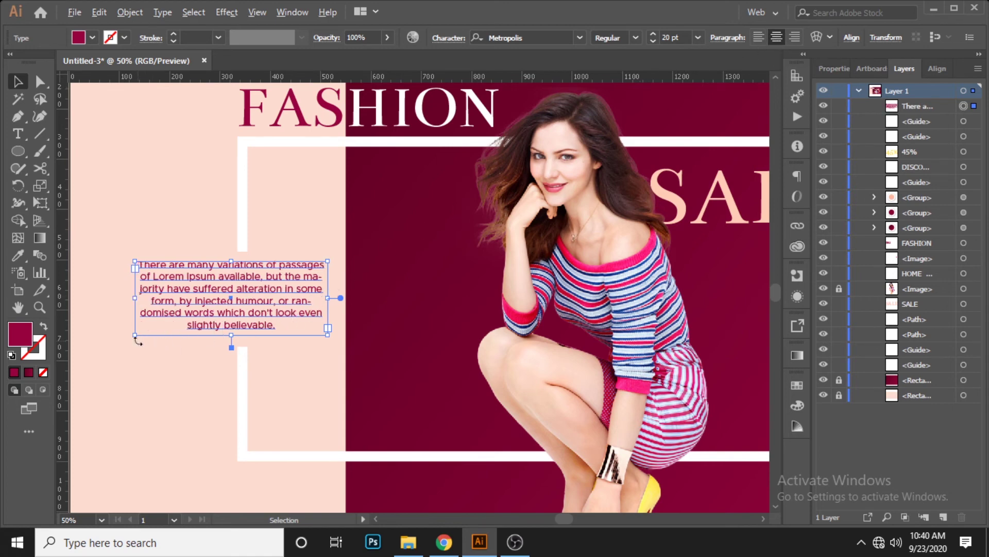
# Delete the paragraph text from 'humour' onward so it ends at 'by injected.'
pyautogui.scroll(1, 138, 341)
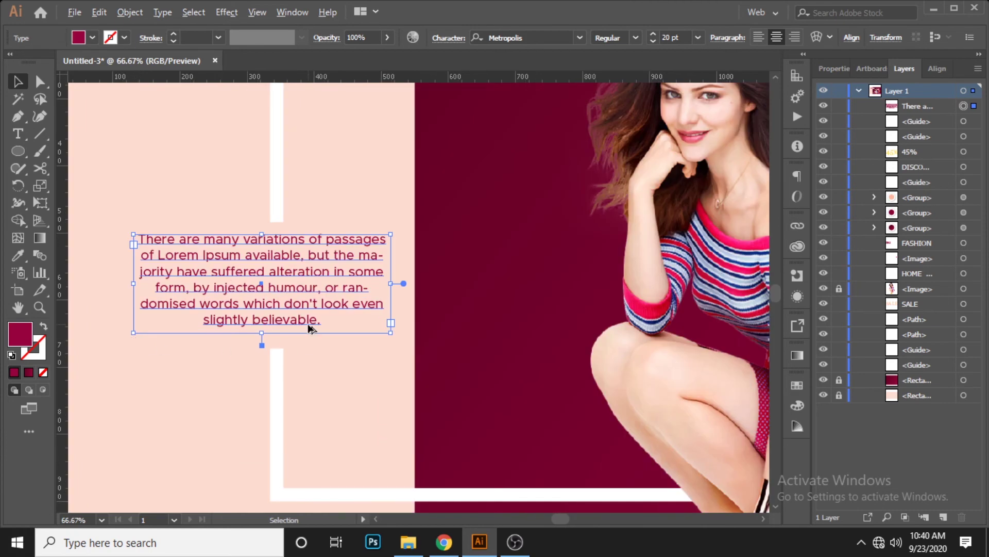
pyautogui.scroll(-1, 310, 329)
pyautogui.scroll(-1, 258, 357)
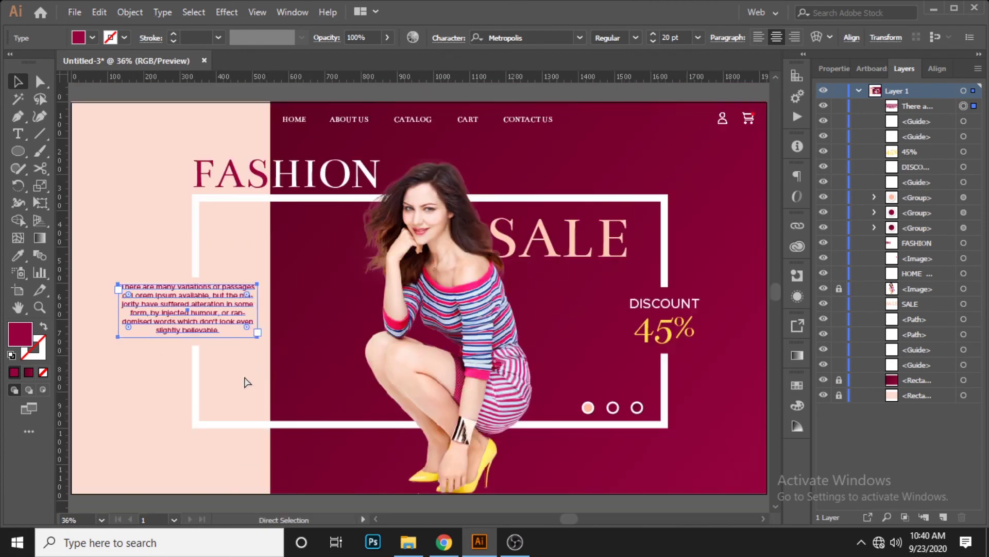
pyautogui.click(170, 385)
pyautogui.scroll(1, 100, 347)
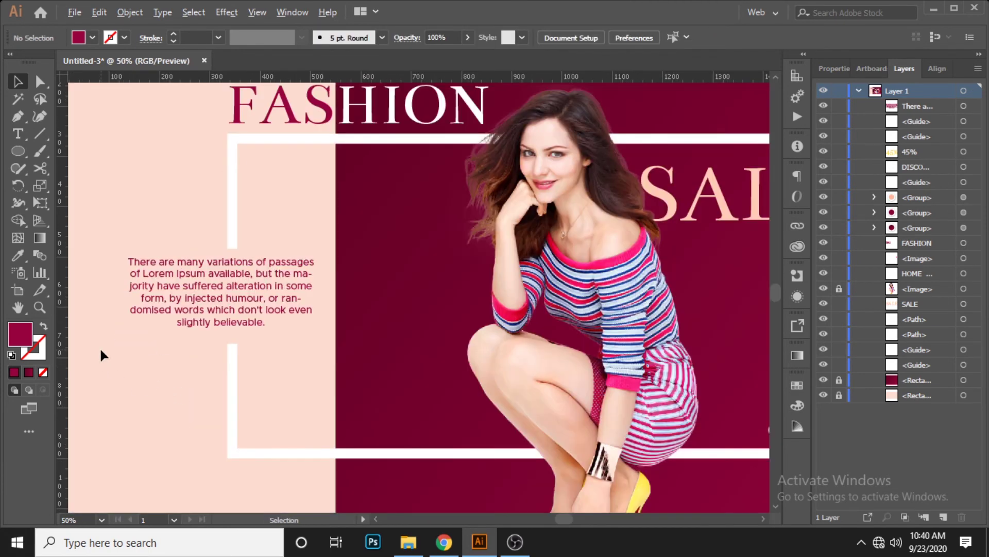
pyautogui.scroll(1, 136, 335)
pyautogui.click(280, 277)
pyautogui.doubleClick(281, 286)
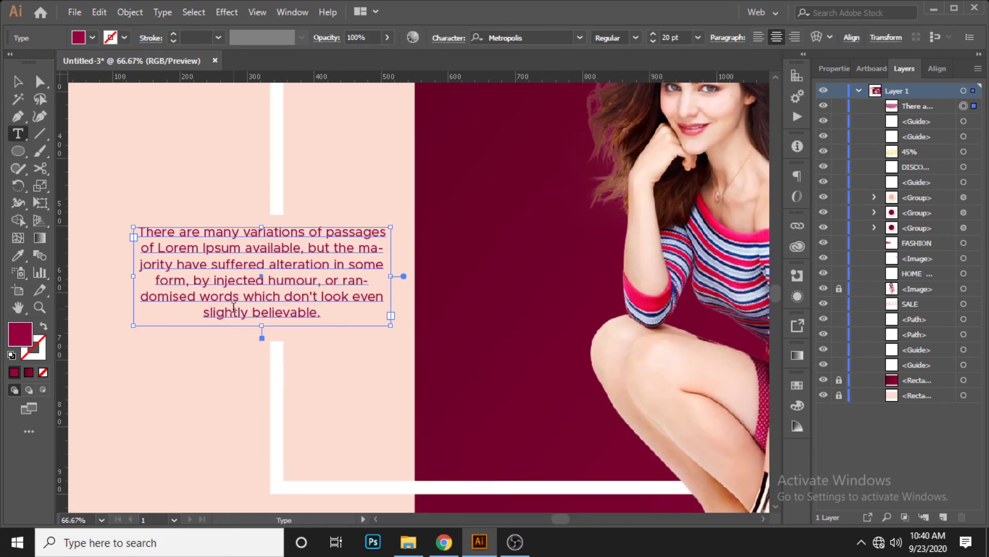
pyautogui.moveTo(267, 286); pyautogui.dragTo(336, 321)
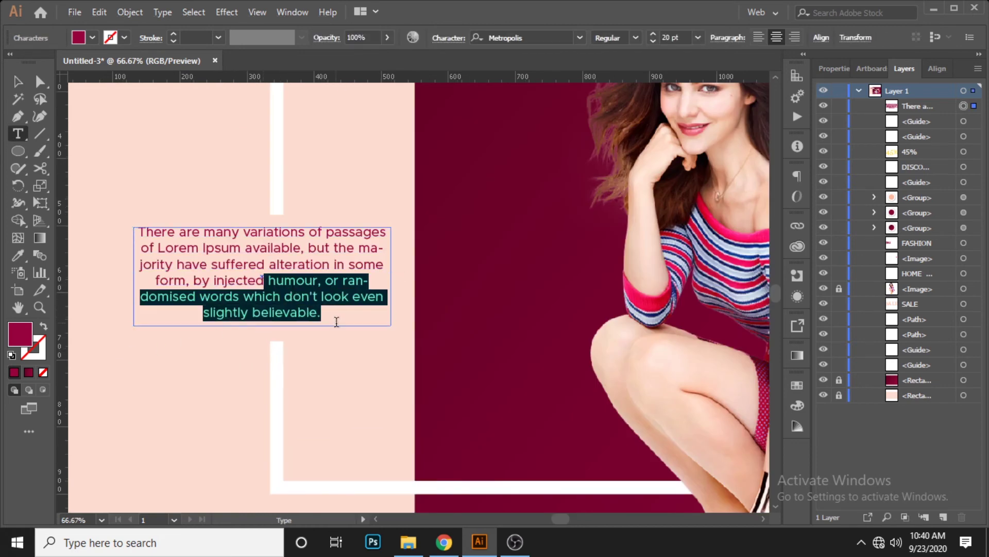
pyautogui.press('BackSpace')
pyautogui.write('.')
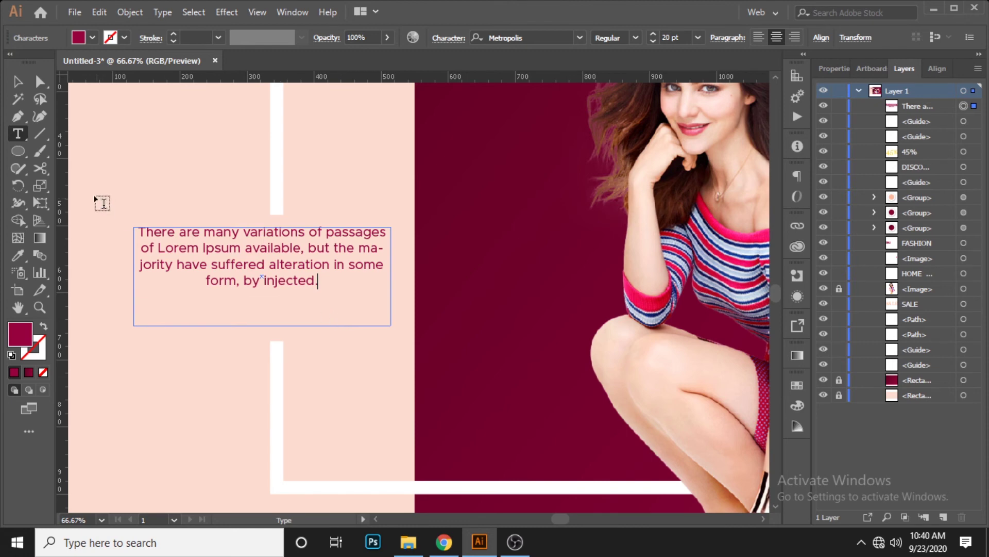
pyautogui.click(18, 81)
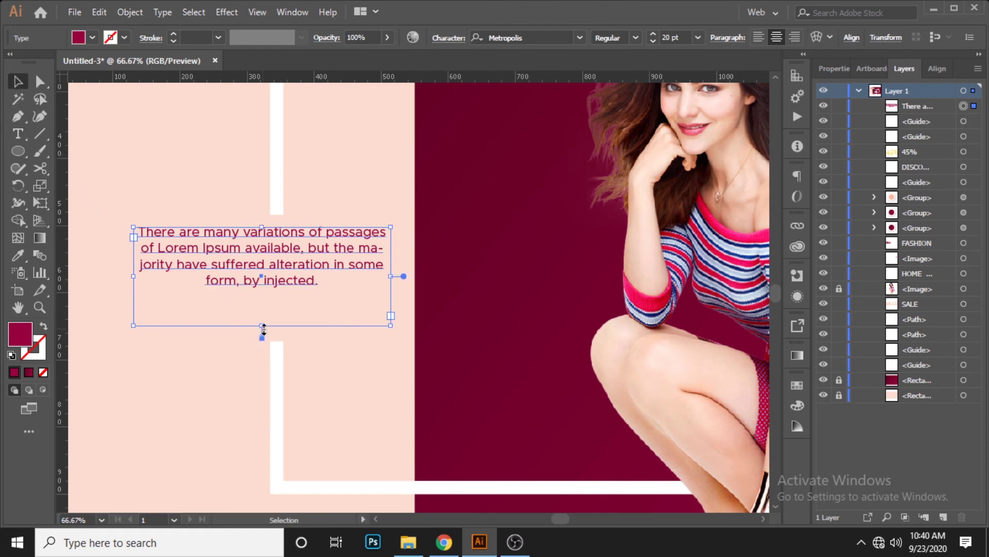
# Resize and reposition the paragraph box until the text rewraps into four centred lines
pyautogui.moveTo(263, 326); pyautogui.dragTo(283, 297)
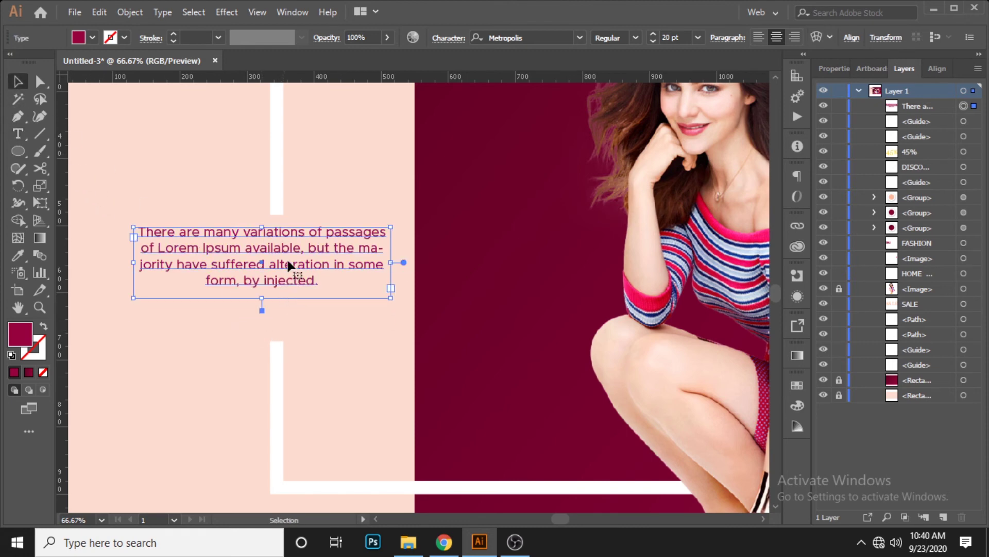
pyautogui.moveTo(288, 232); pyautogui.dragTo(302, 233)
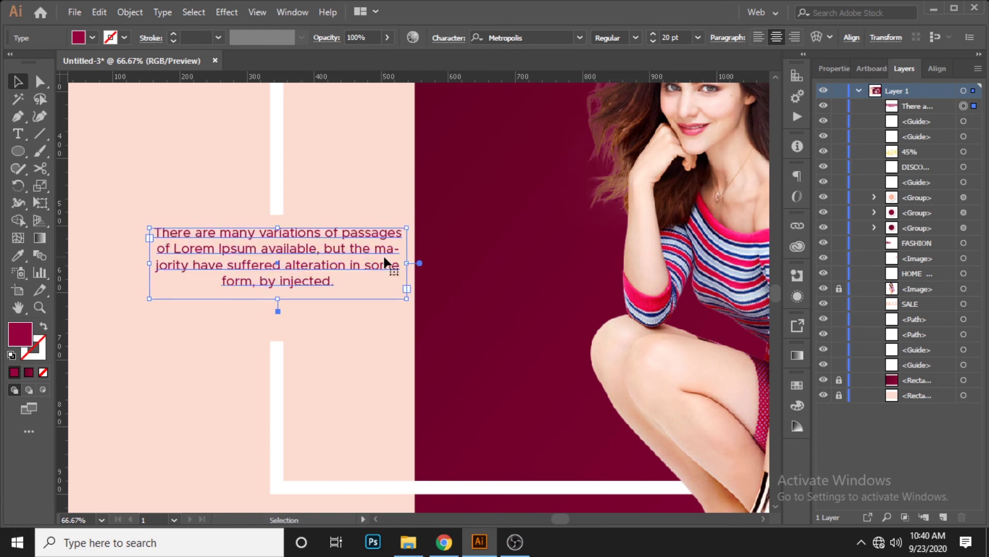
pyautogui.moveTo(406, 263); pyautogui.dragTo(390, 264)
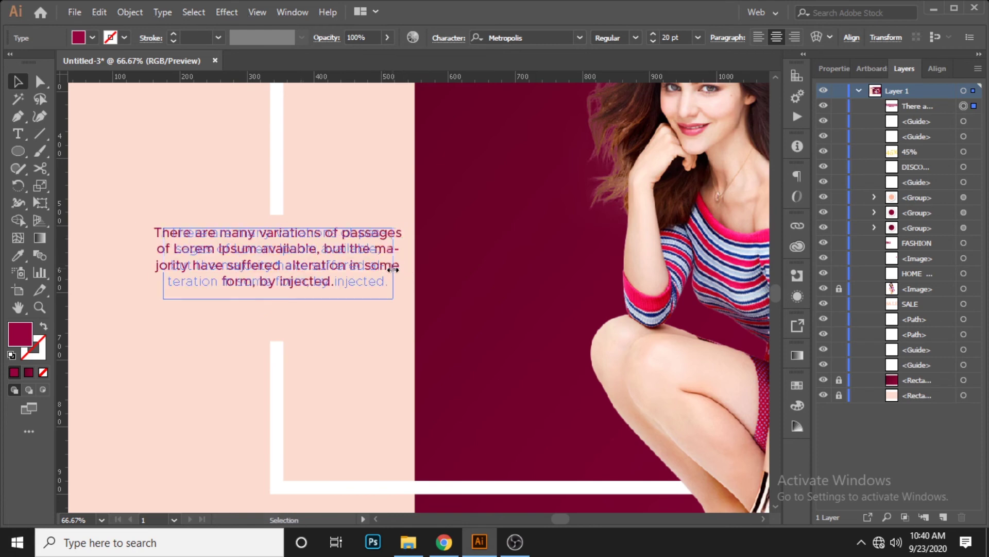
pyautogui.click(372, 346)
pyautogui.click(372, 283)
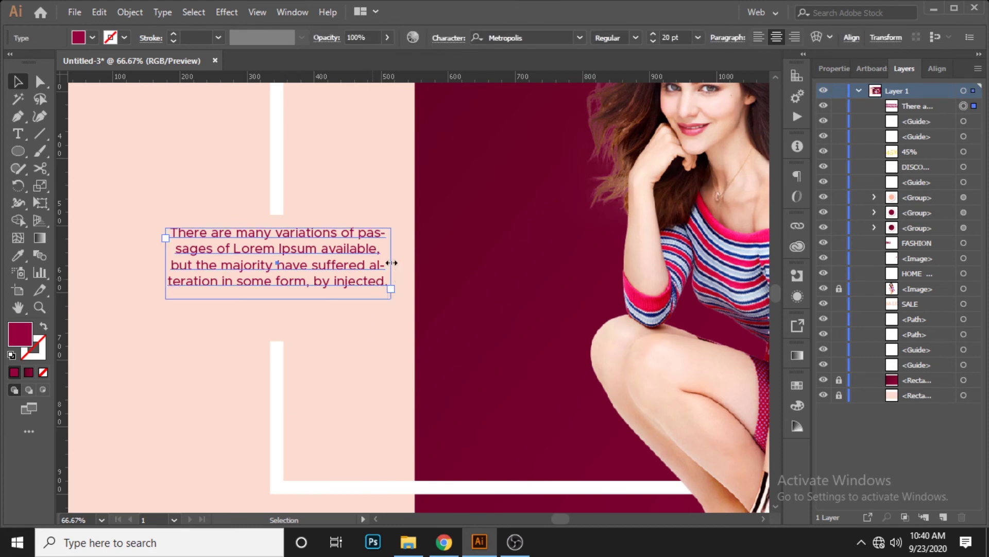
pyautogui.moveTo(391, 263); pyautogui.dragTo(398, 263)
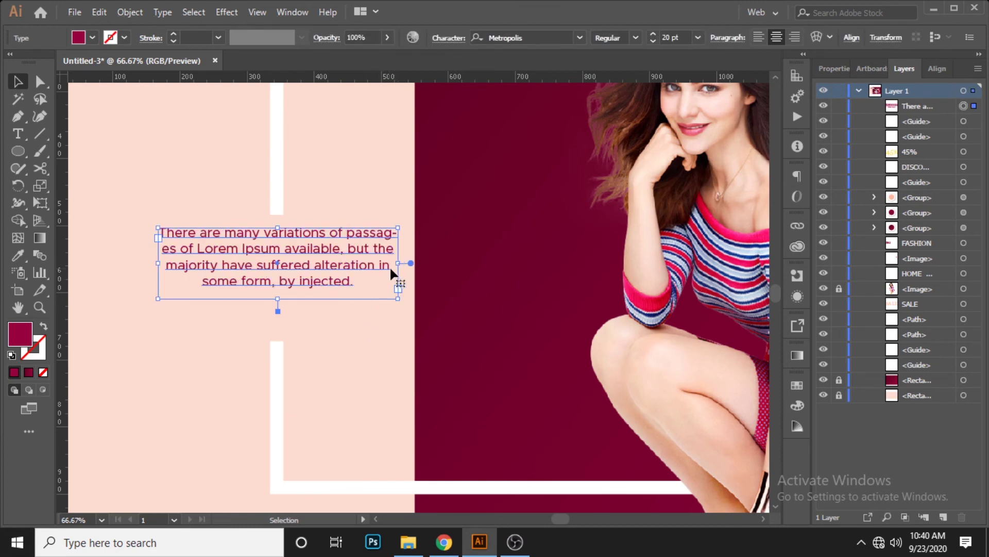
pyautogui.click(401, 265)
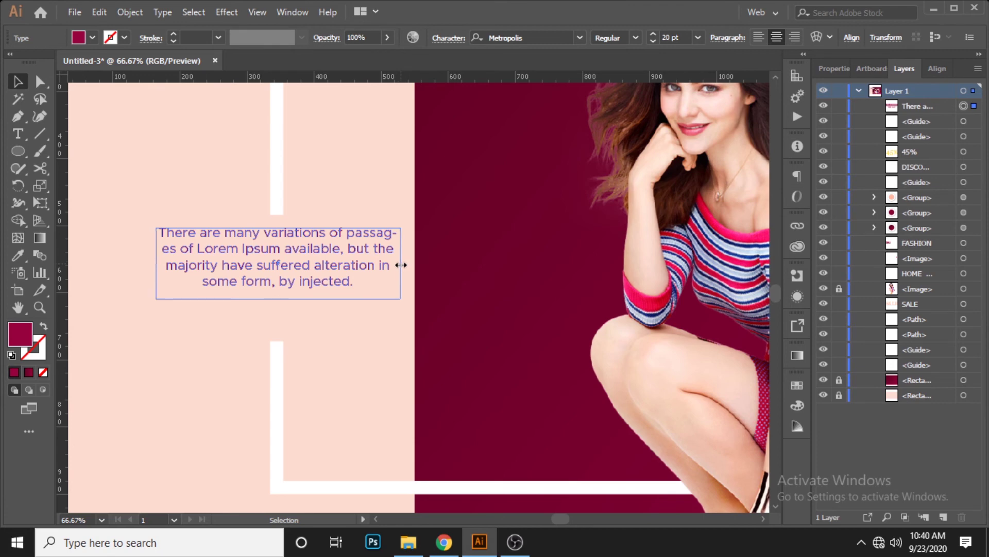
pyautogui.moveTo(401, 265); pyautogui.dragTo(395, 265)
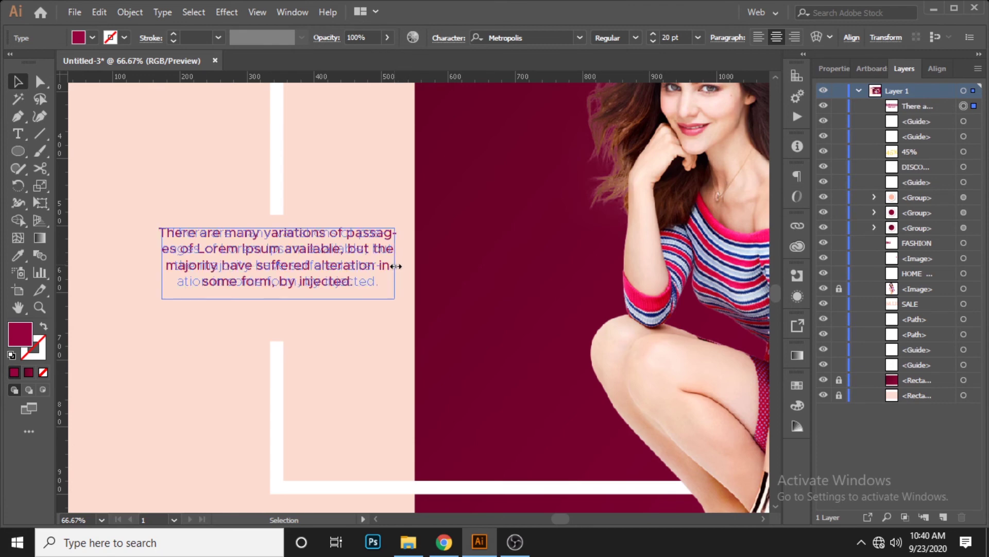
pyautogui.click(354, 329)
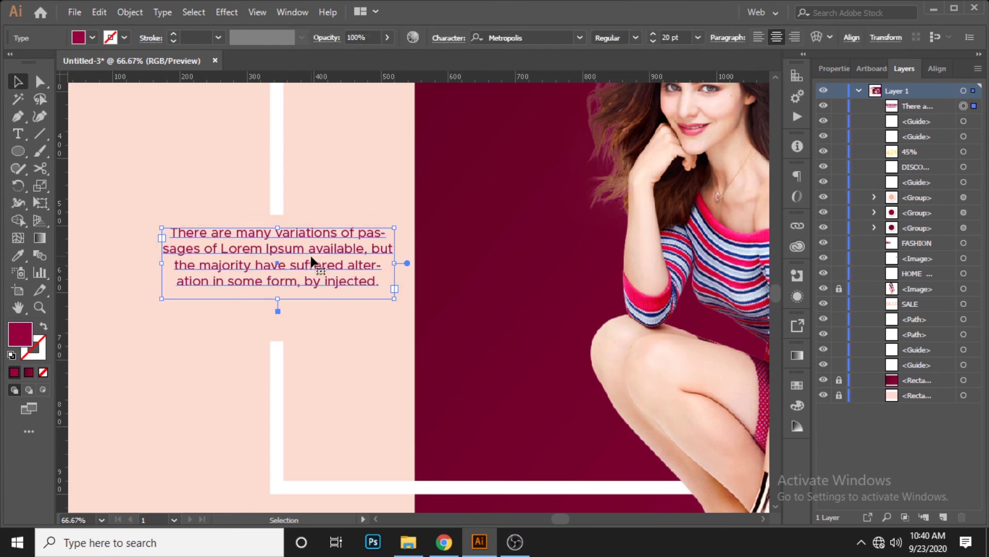
pyautogui.moveTo(310, 252); pyautogui.dragTo(310, 255)
pyautogui.click(341, 320)
pyautogui.click(41, 82)
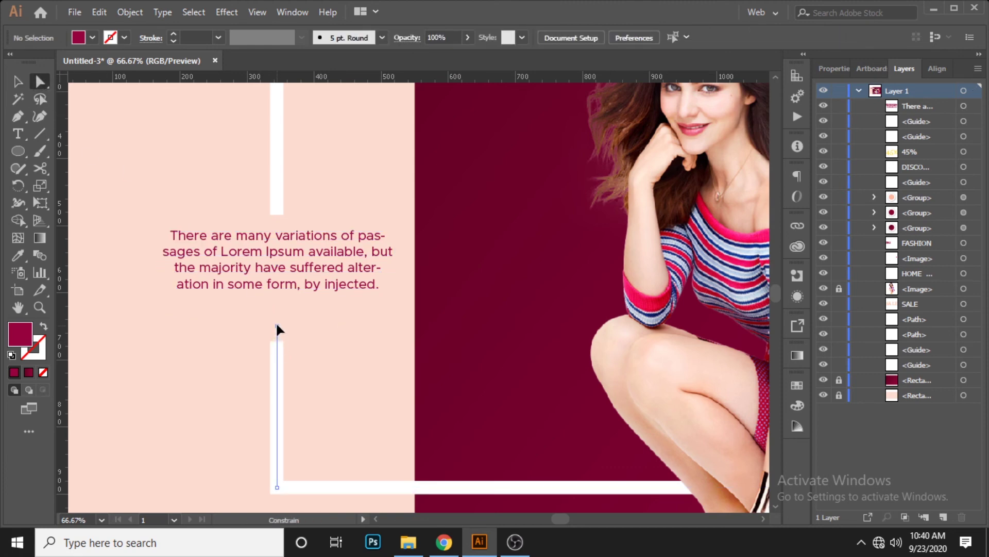
# Show the guides with Ctrl+; and draw a helper rectangle across the paragraph's middle
pyautogui.keyDown('alt'); pyautogui.scroll(-1, 314, 338); pyautogui.keyUp('alt')
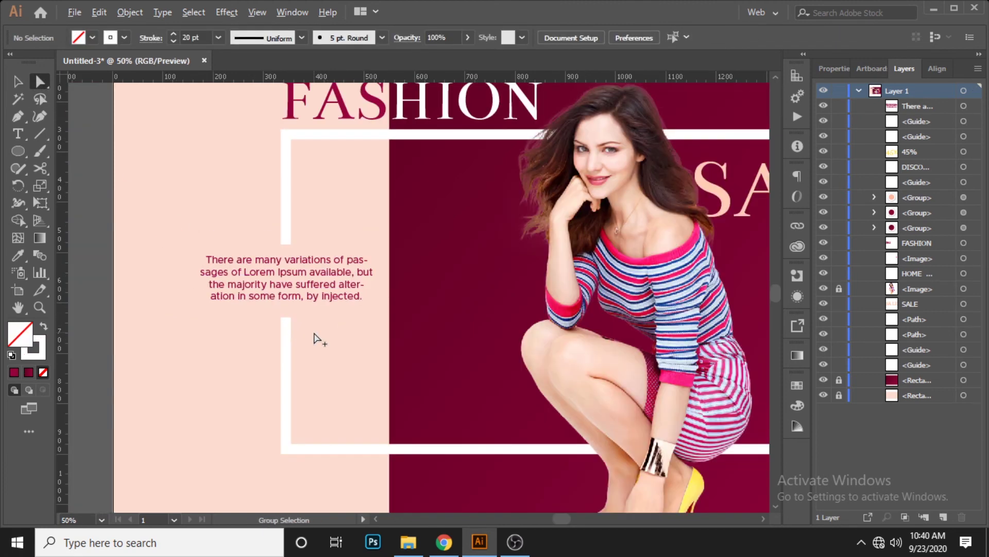
pyautogui.hscroll(1, 309, 335)
pyautogui.hscroll(1, 300, 329)
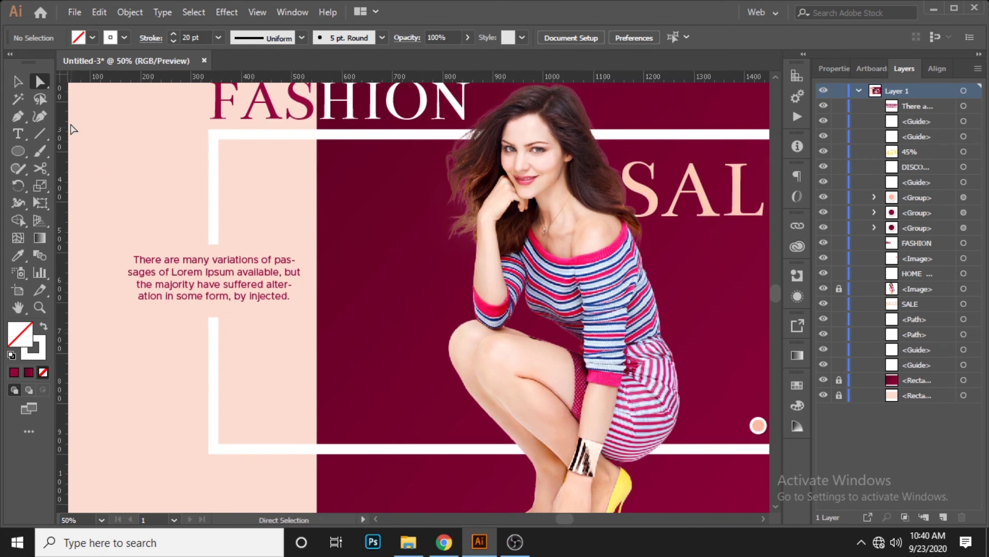
pyautogui.click(17, 80)
pyautogui.hotkey('ctrl', '0')
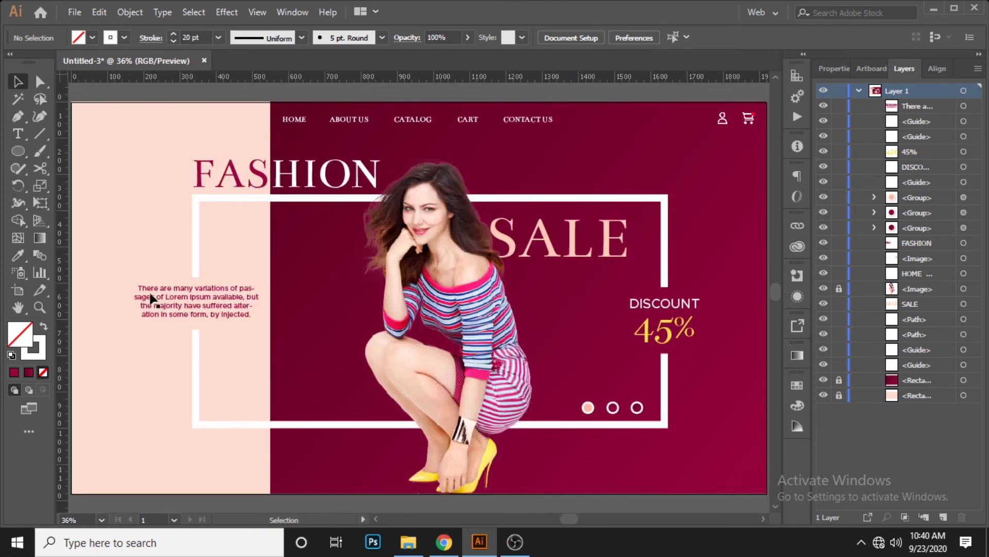
pyautogui.keyDown('alt'); pyautogui.scroll(1, 138, 405); pyautogui.keyUp('alt')
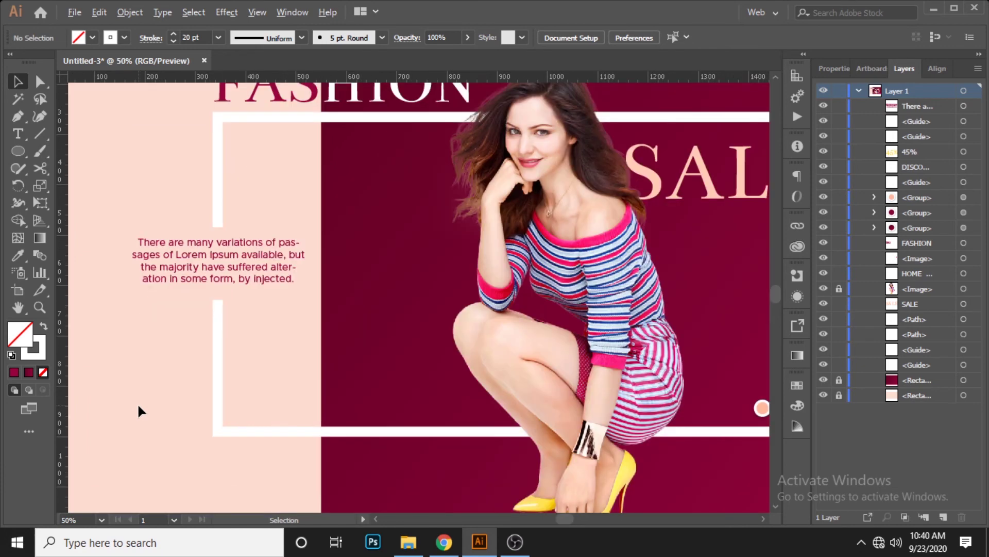
pyautogui.moveTo(244, 241); pyautogui.dragTo(243, 257)
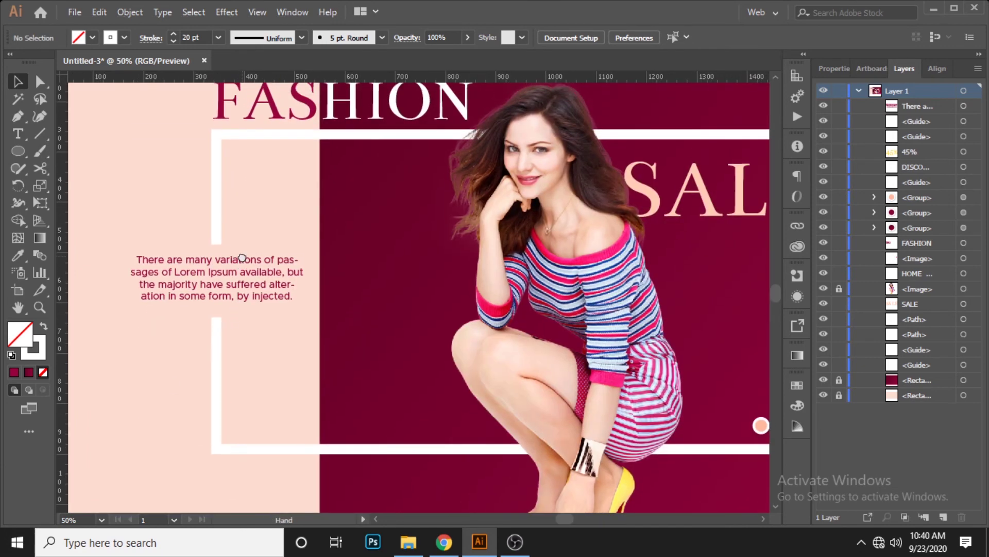
pyautogui.hotkey('ctrl', ';')
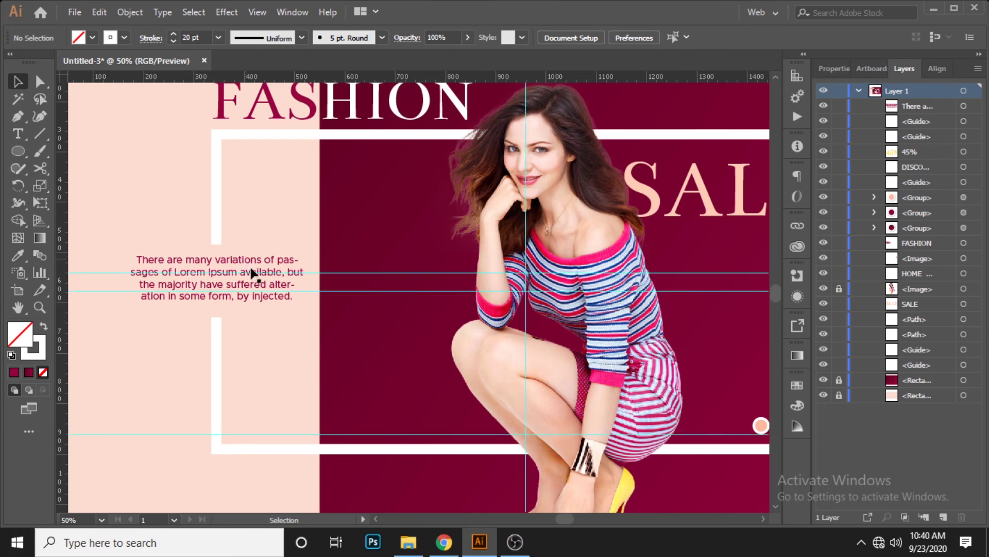
pyautogui.press('m')
pyautogui.moveTo(177, 245)
pyautogui.mouseDown()
pyautogui.moveTo(249, 287)
pyautogui.moveTo(262, 329)
pyautogui.moveTo(262, 317)
pyautogui.mouseUp()
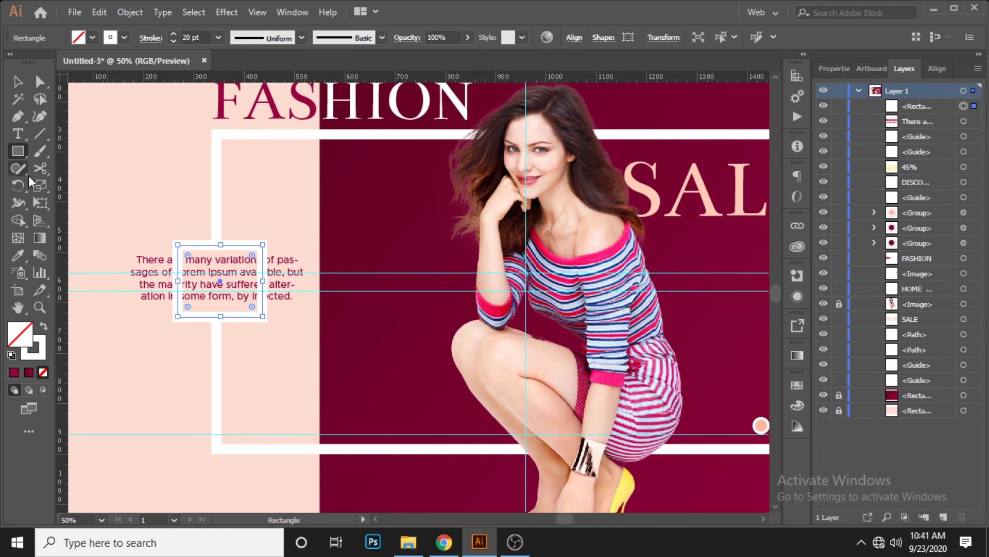
# Give the helper rectangle a black fill and centre it over the paragraph
pyautogui.click(18, 255)
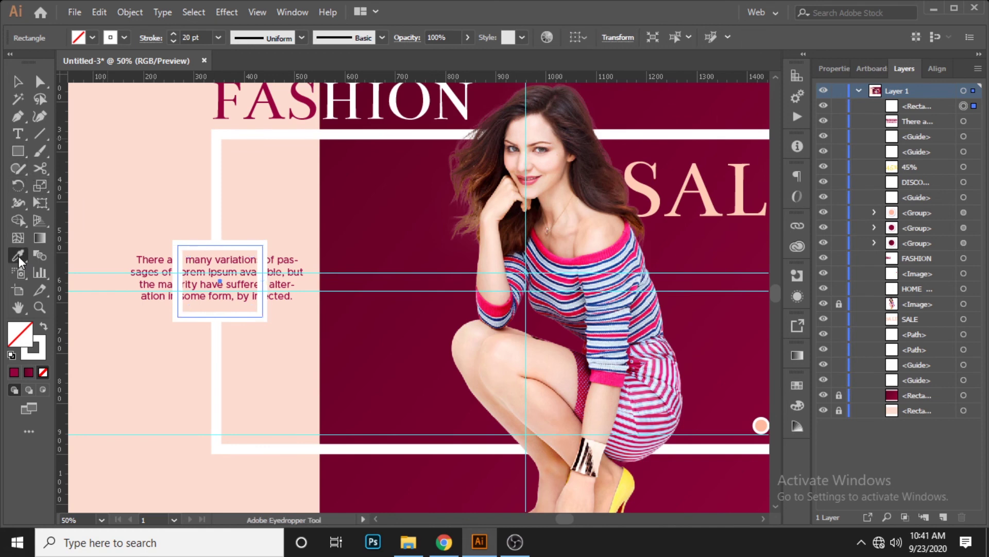
pyautogui.click(406, 211)
pyautogui.click(17, 80)
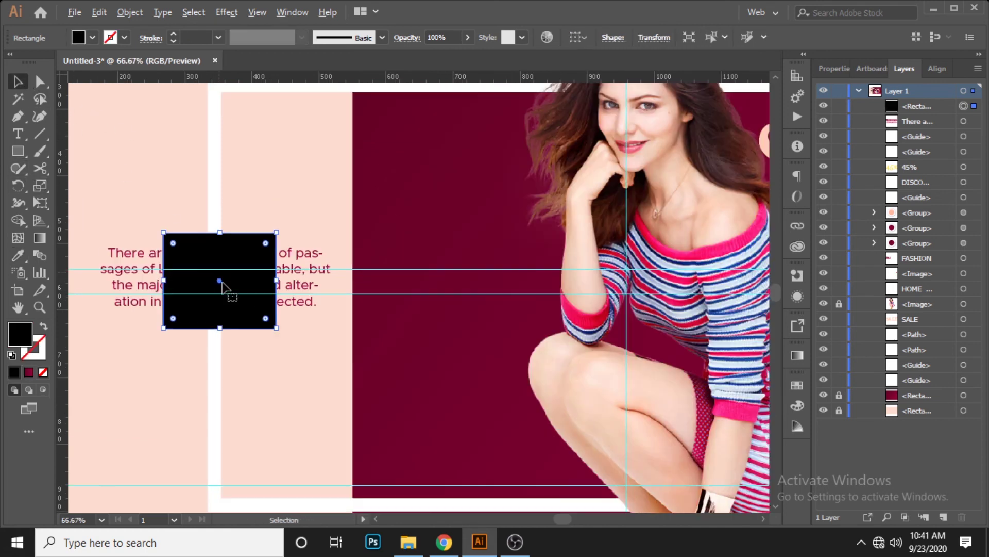
pyautogui.scroll(1, 226, 286)
pyautogui.scroll(2, 227, 286)
pyautogui.moveTo(261, 326)
pyautogui.mouseDown()
pyautogui.moveTo(265, 345)
pyautogui.moveTo(254, 349)
pyautogui.moveTo(384, 331)
pyautogui.mouseUp()
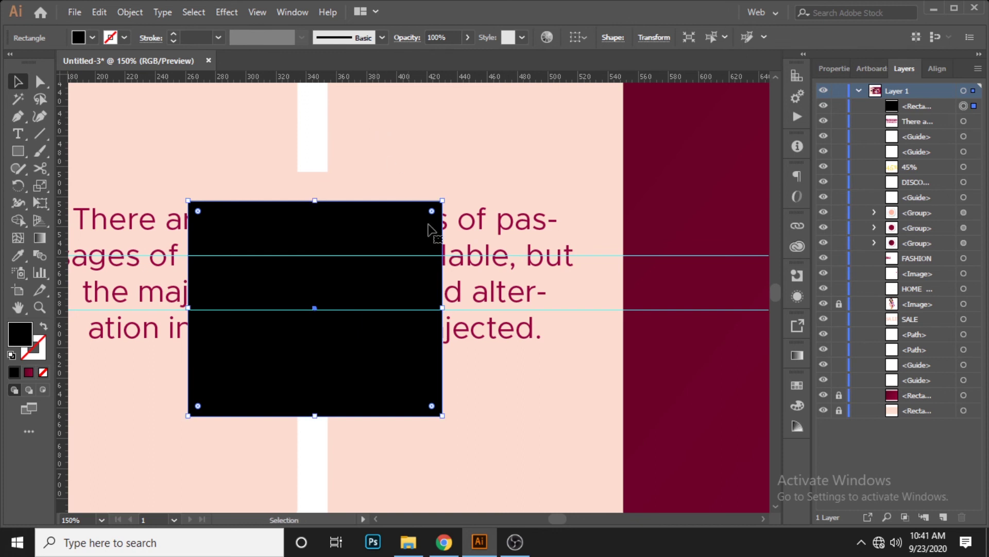
# Move the two guides to the rectangle's top and bottom edges, then delete the rectangle
pyautogui.moveTo(588, 256); pyautogui.dragTo(597, 201)
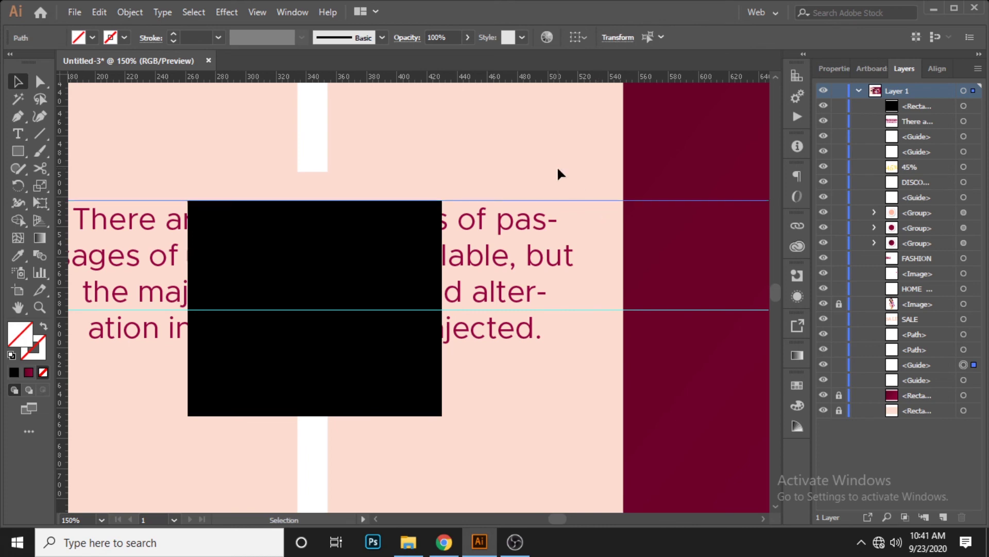
pyautogui.click(560, 169)
pyautogui.moveTo(583, 309); pyautogui.dragTo(456, 415)
pyautogui.click(410, 381)
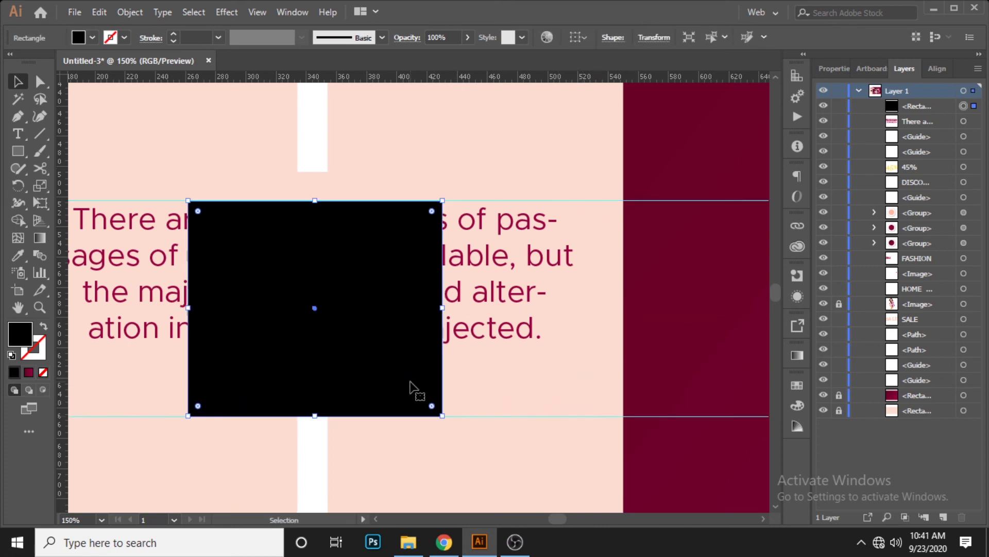
pyautogui.press('Delete')
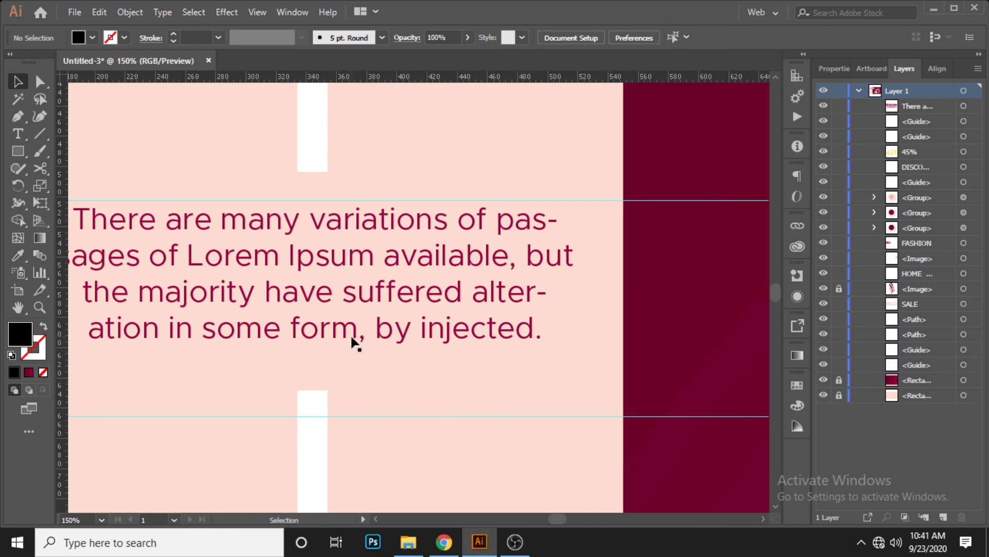
# Drag the white frame bars' anchors so they stop at the guides
pyautogui.click(40, 81)
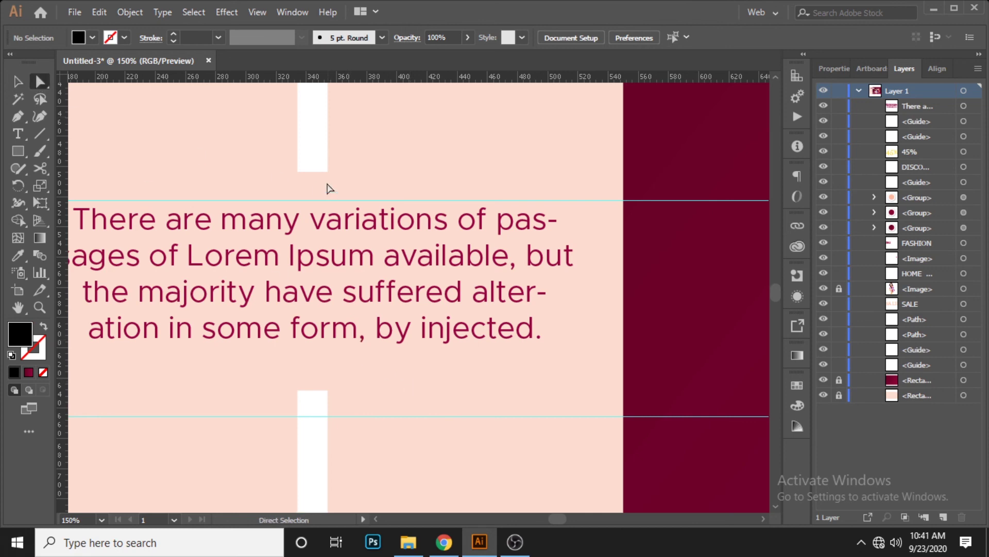
pyautogui.moveTo(312, 172); pyautogui.dragTo(313, 200)
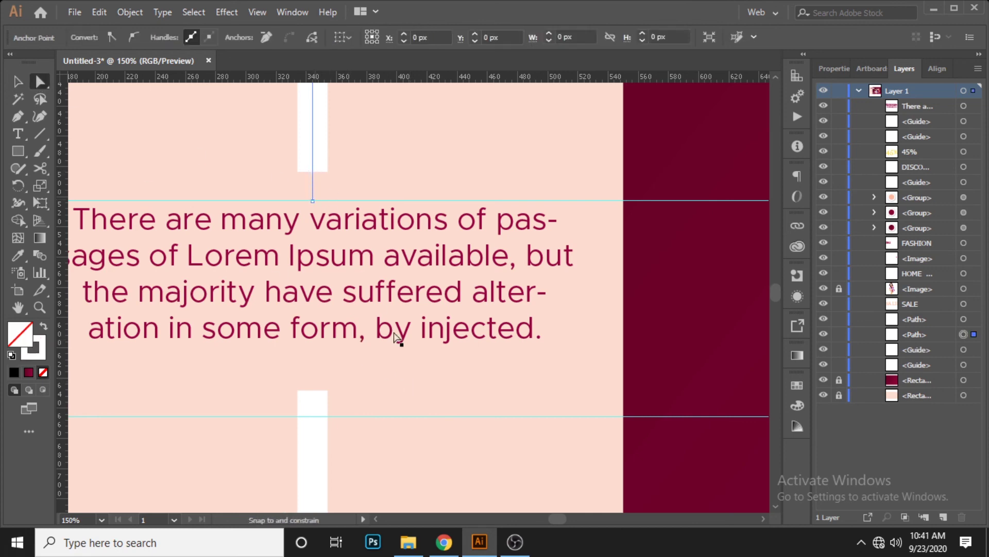
pyautogui.click(378, 450)
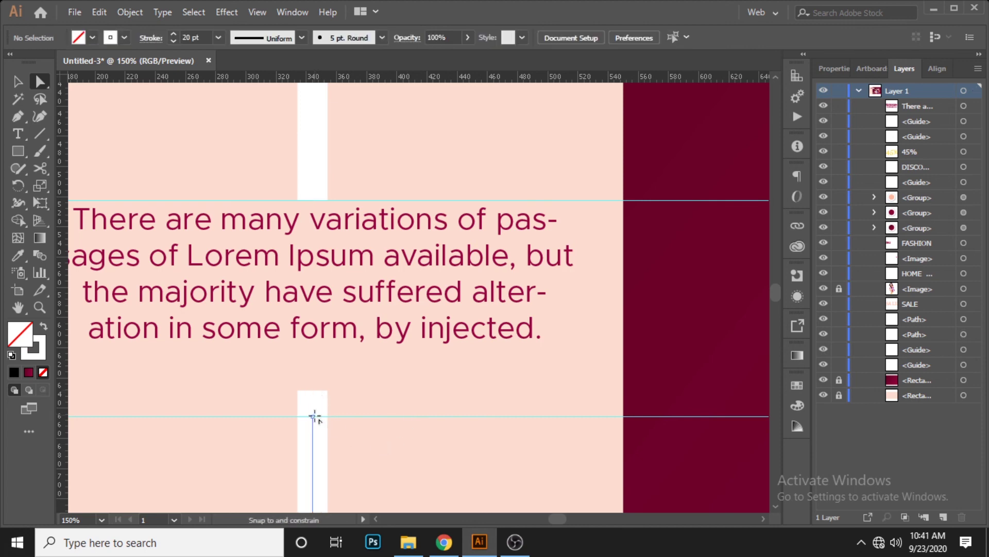
pyautogui.click(313, 417)
pyautogui.press('v')
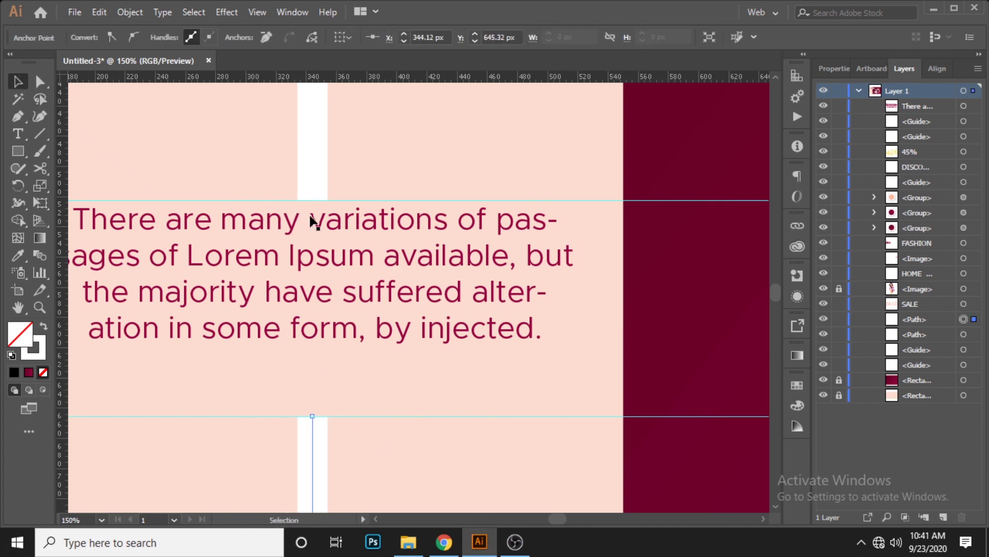
pyautogui.click(341, 215)
# Nudge the paragraph down and slightly right with the arrow keys
pyautogui.hotkey('shift', 'Down')
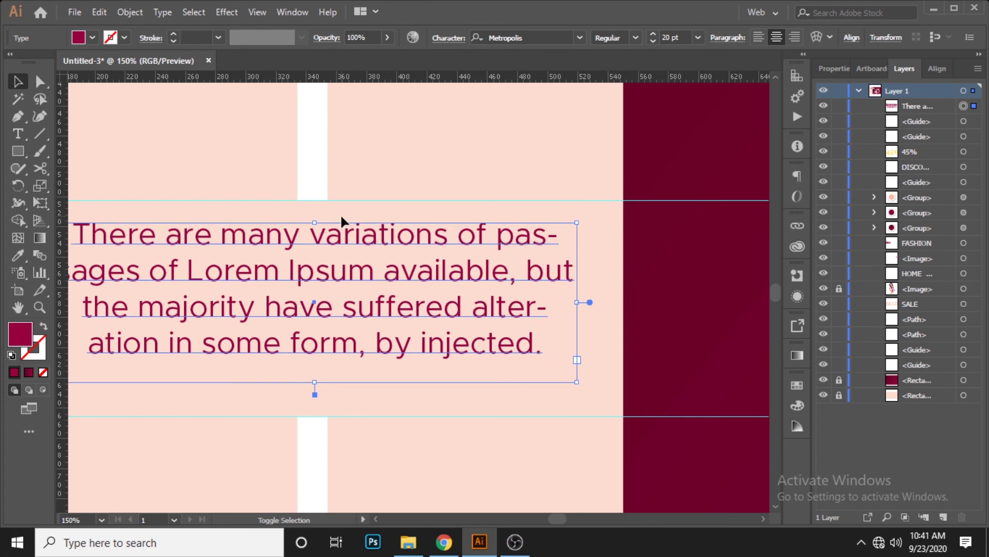
pyautogui.hotkey('shift', 'Down')
pyautogui.hotkey('shift', 'Down')
pyautogui.hotkey('shift', 'Down')
pyautogui.press('Down')
pyautogui.press('Down')
pyautogui.press('Down')
pyautogui.press('Down')
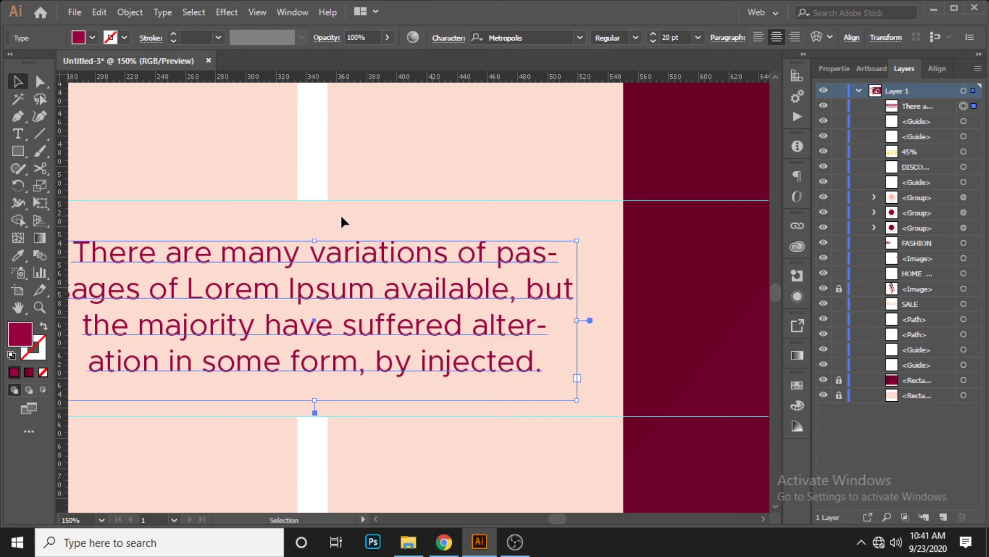
pyautogui.press('Right')
pyautogui.press('Right')
pyautogui.press('Right')
pyautogui.click(435, 173)
# Fit the artboard in view and hide all guides with Ctrl+;
pyautogui.hotkey('ctrl', '0')
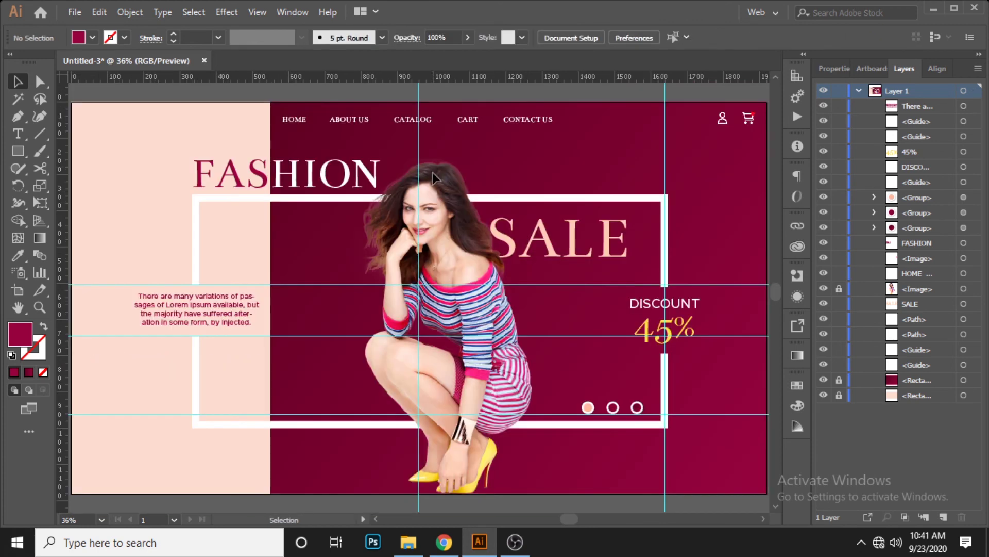
pyautogui.hotkey('ctrl', ';')
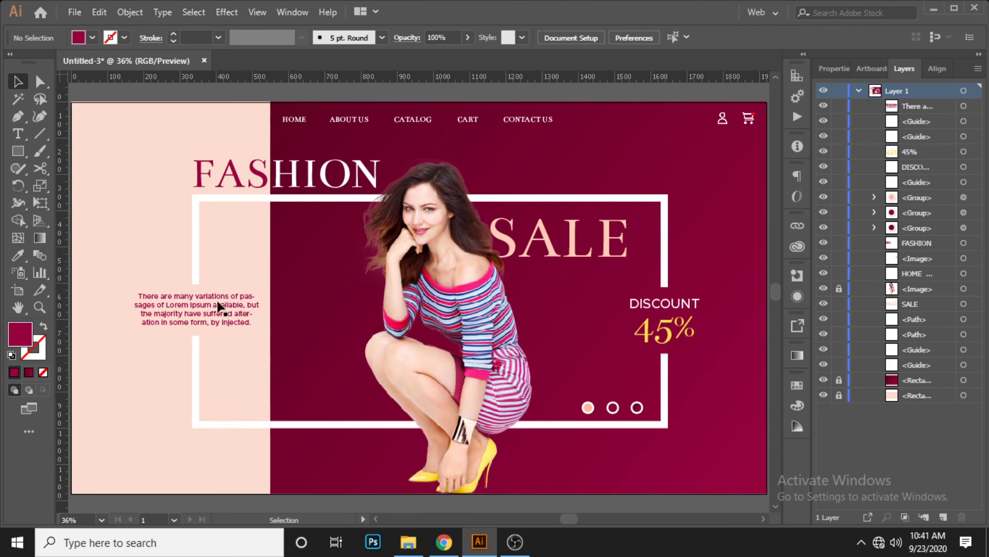
pyautogui.click(232, 305)
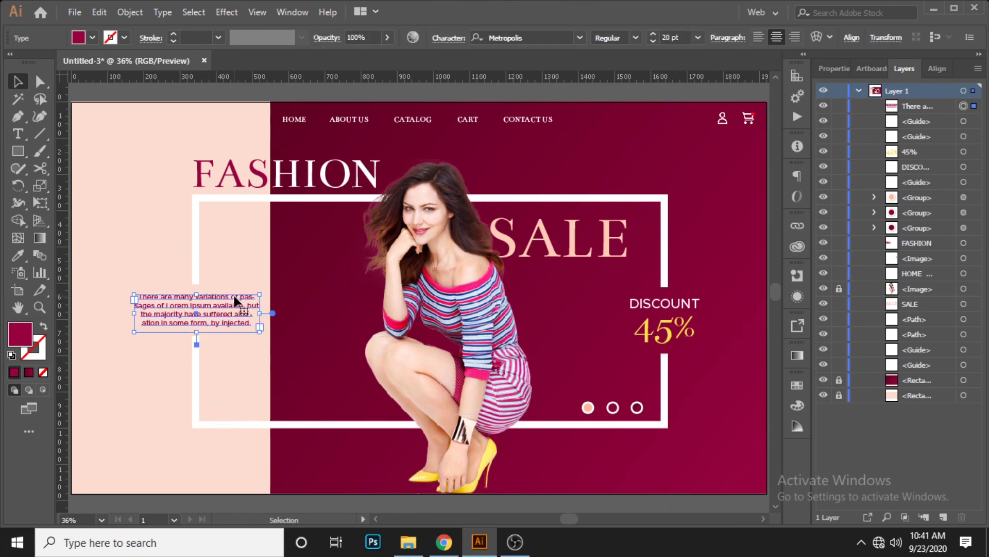
pyautogui.click(133, 245)
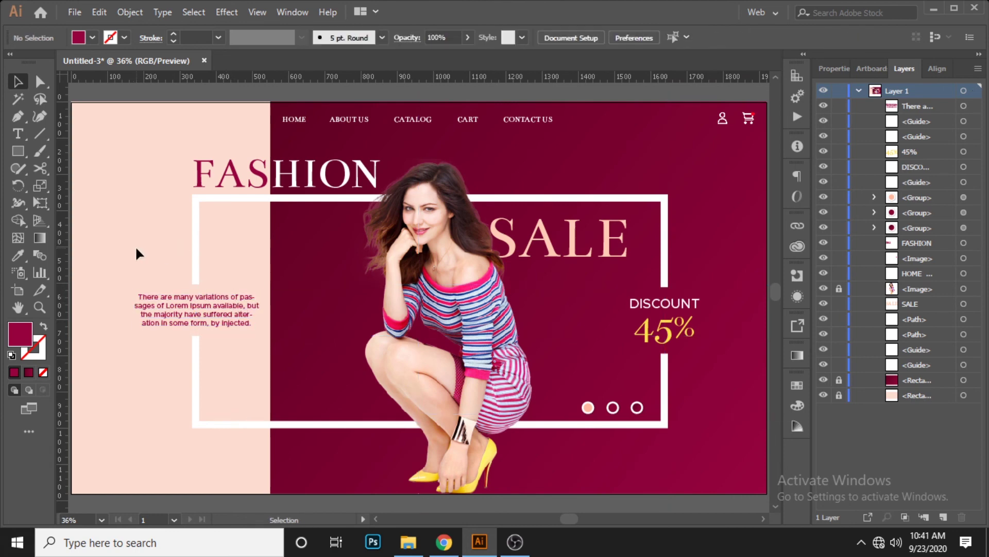
# Lock the FASHION title so it can't be selected accidentally
pyautogui.scroll(1, 148, 216)
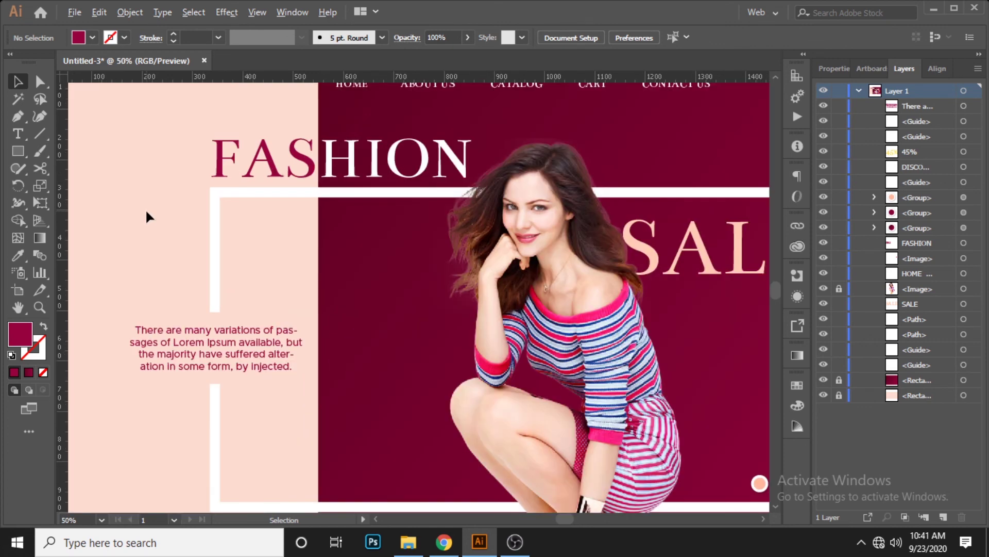
pyautogui.scroll(1, 148, 216)
pyautogui.scroll(1, 150, 216)
pyautogui.scroll(-1, 149, 211)
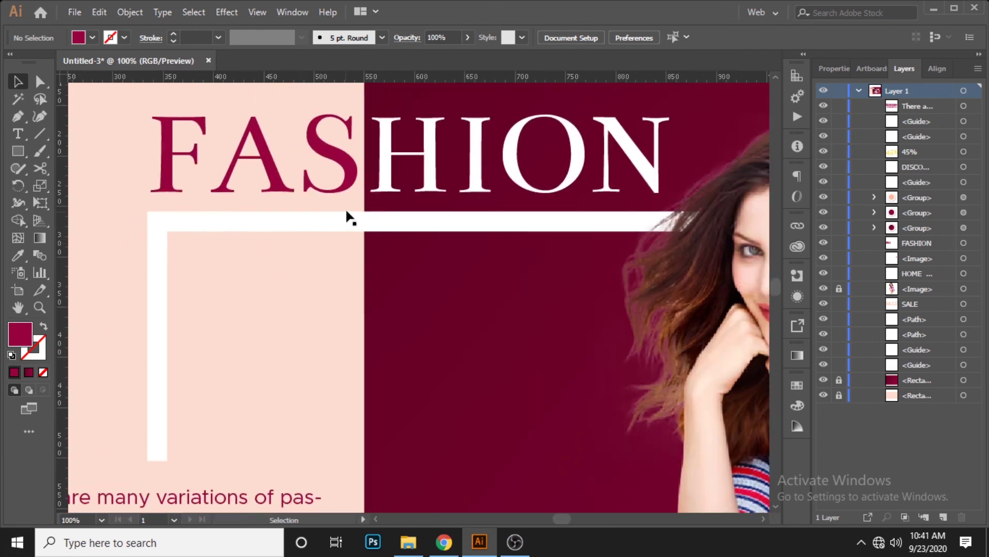
pyautogui.scroll(3, 344, 215)
pyautogui.click(318, 252)
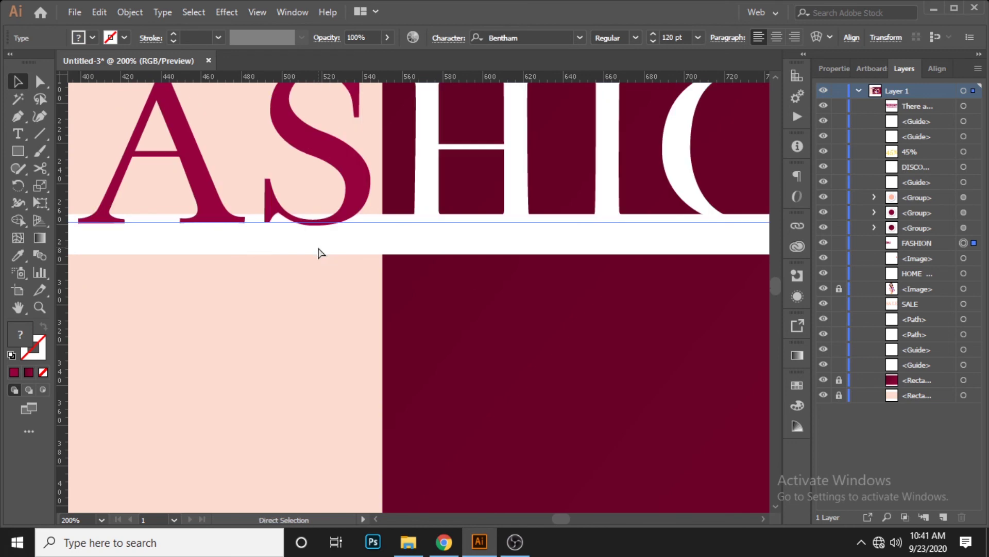
pyautogui.click(840, 246)
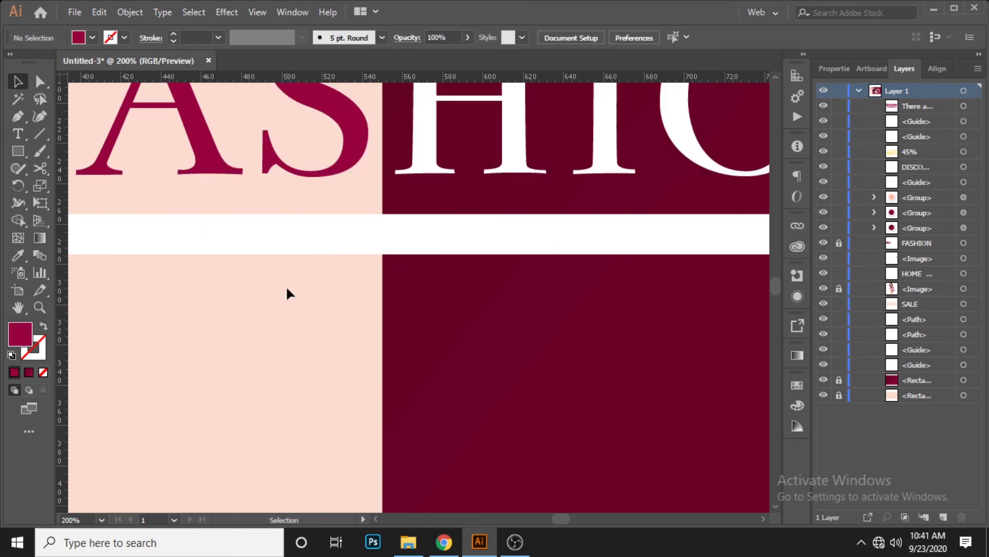
# Cut the white frame with Scissors where the peach meets the maroon background
pyautogui.moveTo(286, 287); pyautogui.dragTo(327, 227)
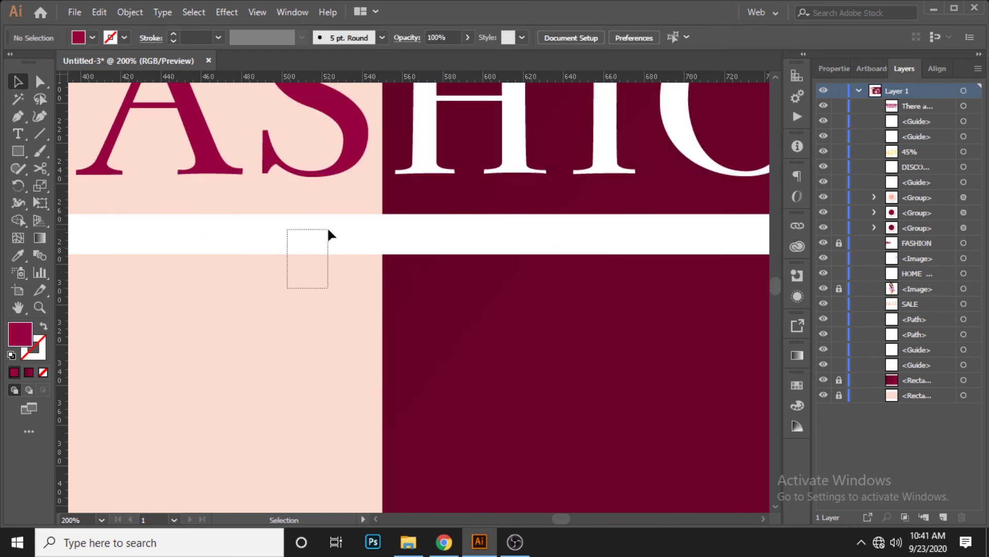
pyautogui.click(42, 168)
pyautogui.scroll(3, 367, 255)
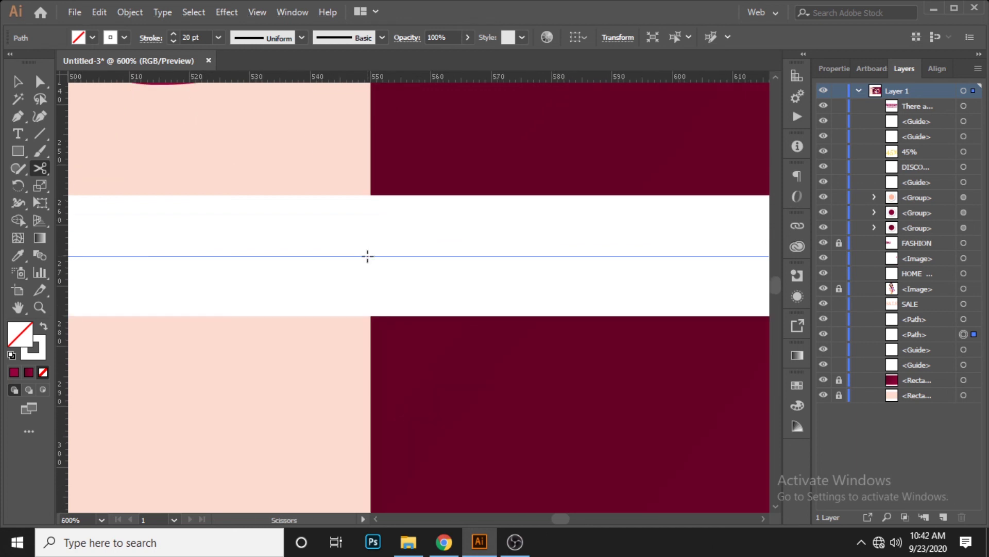
pyautogui.click(368, 255)
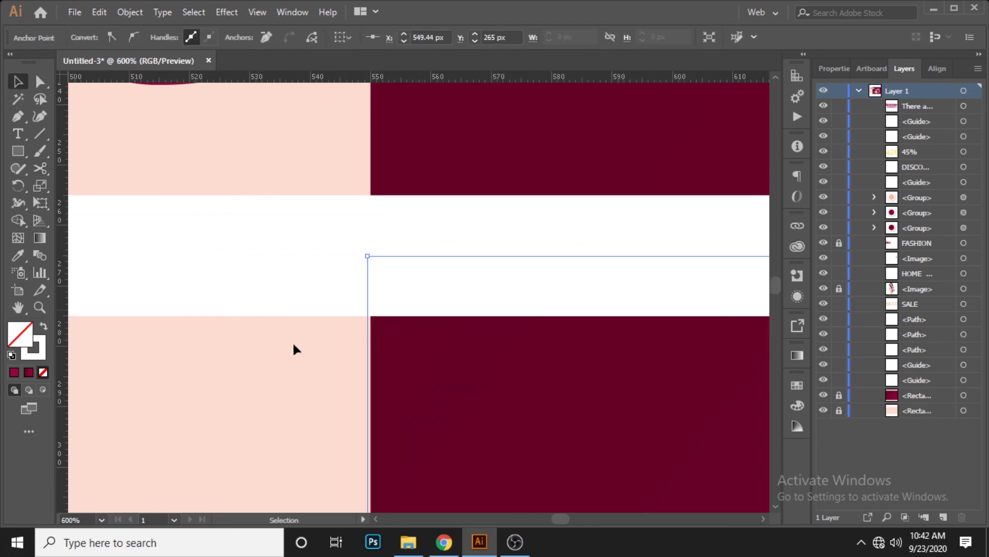
pyautogui.click(292, 341)
pyautogui.hotkey('ctrl', '1')
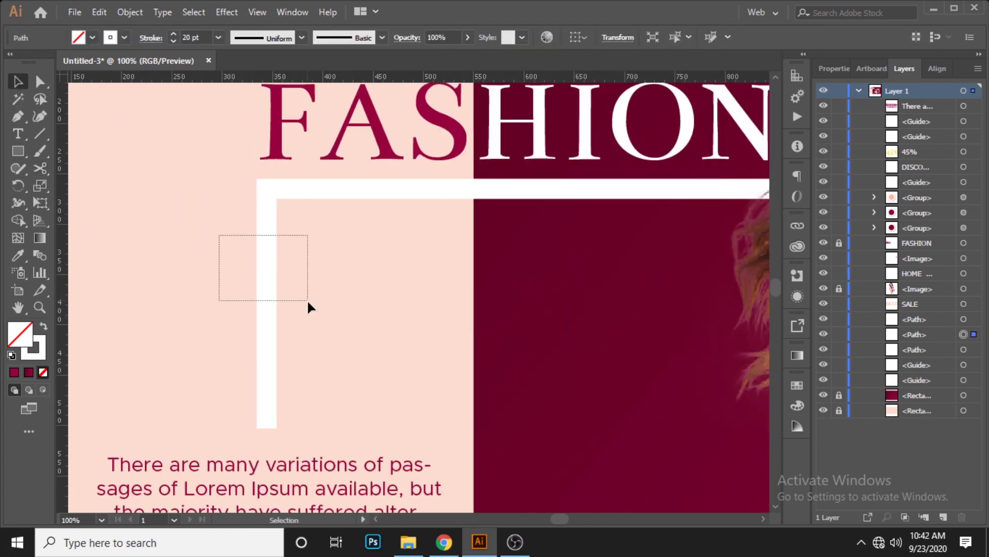
# Set the upper-left frame piece's stroke colour to dark maroon #600122
pyautogui.moveTo(219, 233); pyautogui.dragTo(307, 304)
pyautogui.scroll(-1, 308, 302)
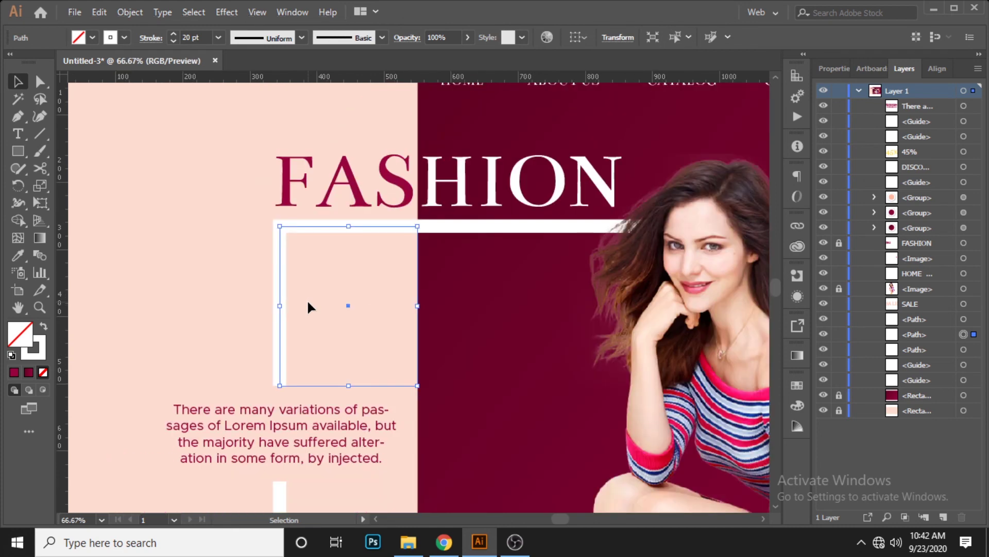
pyautogui.click(41, 349)
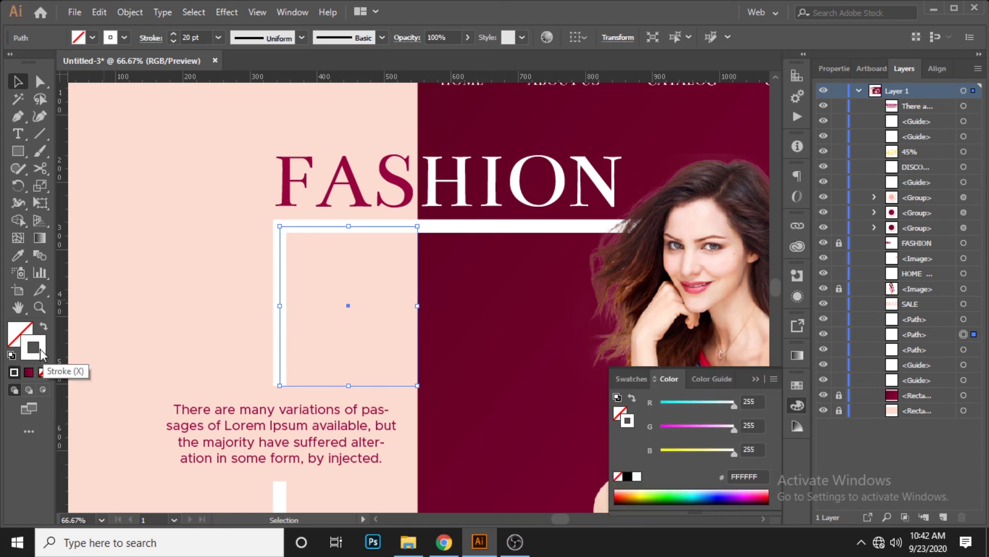
pyautogui.doubleClick(40, 348)
pyautogui.write('6')
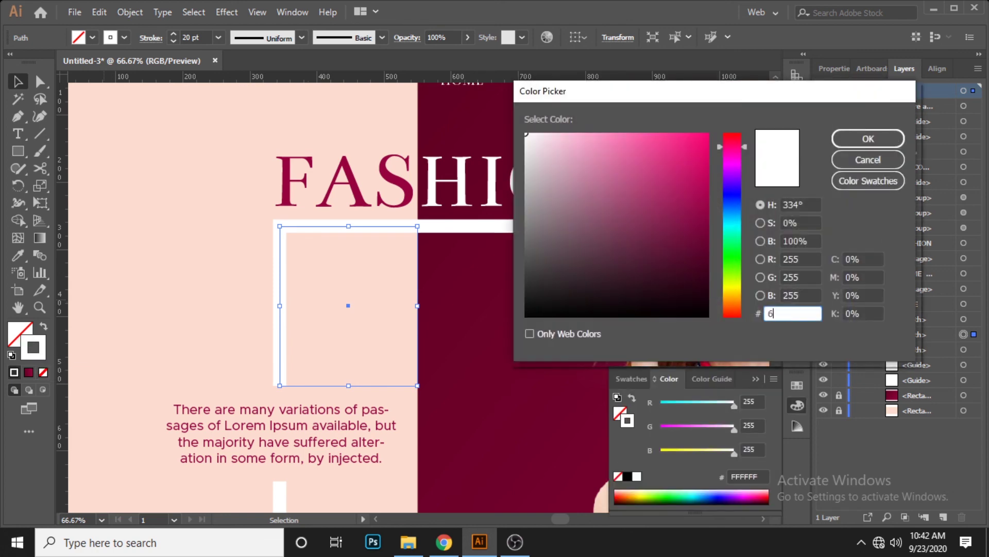
pyautogui.write('00122')
pyautogui.press('Return')
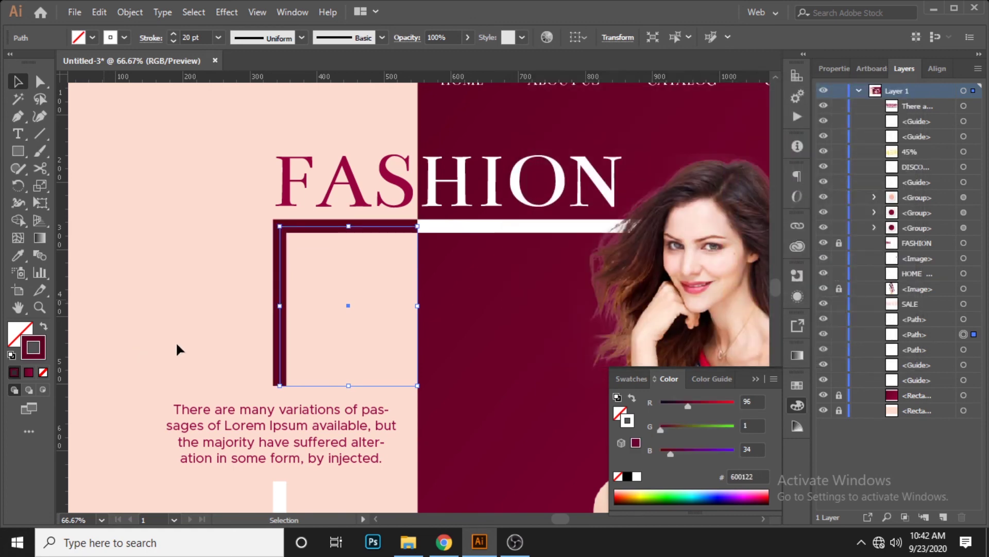
pyautogui.click(205, 327)
pyautogui.scroll(-8, 211, 340)
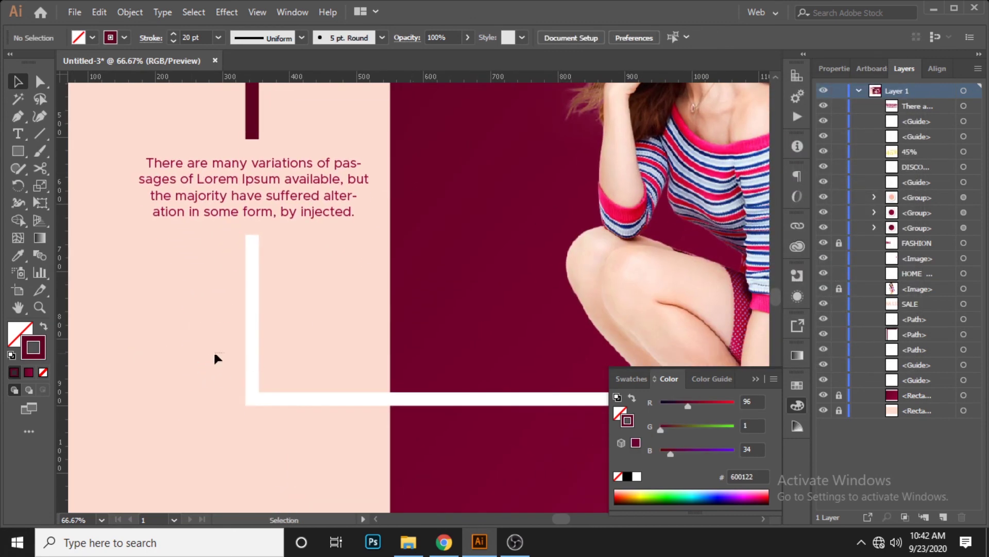
# Cut the lower frame piece's bottom edge with Scissors at the colour boundary
pyautogui.moveTo(216, 357); pyautogui.dragTo(265, 413)
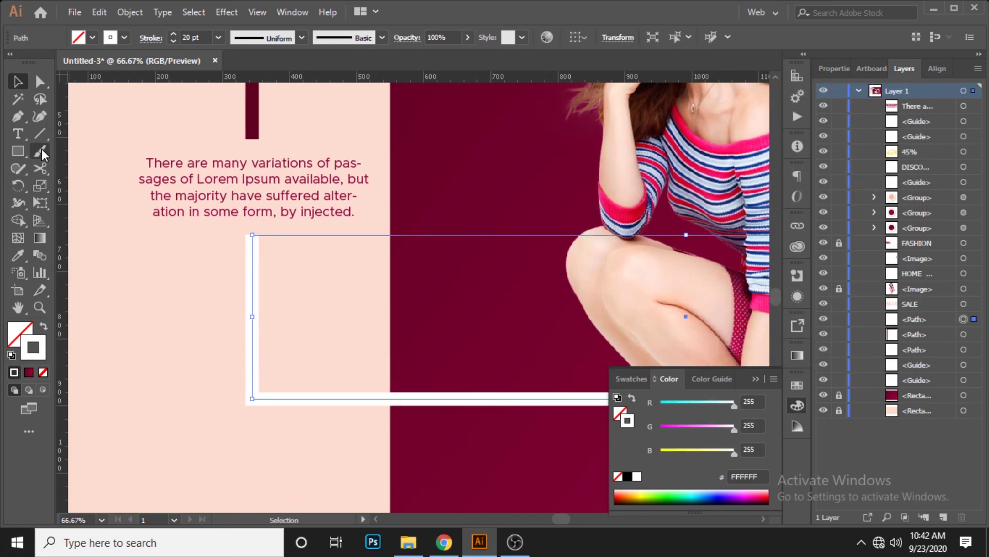
pyautogui.click(41, 168)
pyautogui.scroll(5, 377, 420)
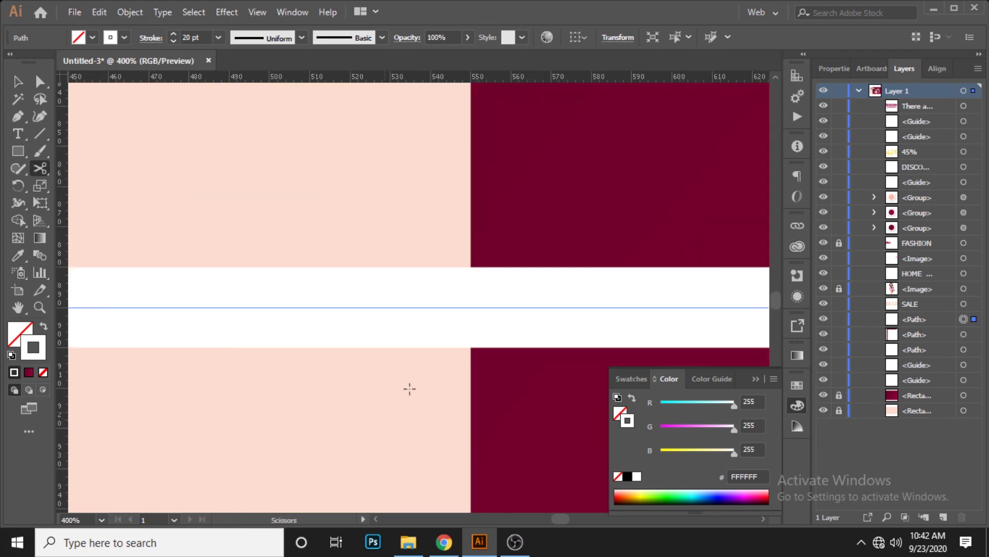
pyautogui.click(469, 306)
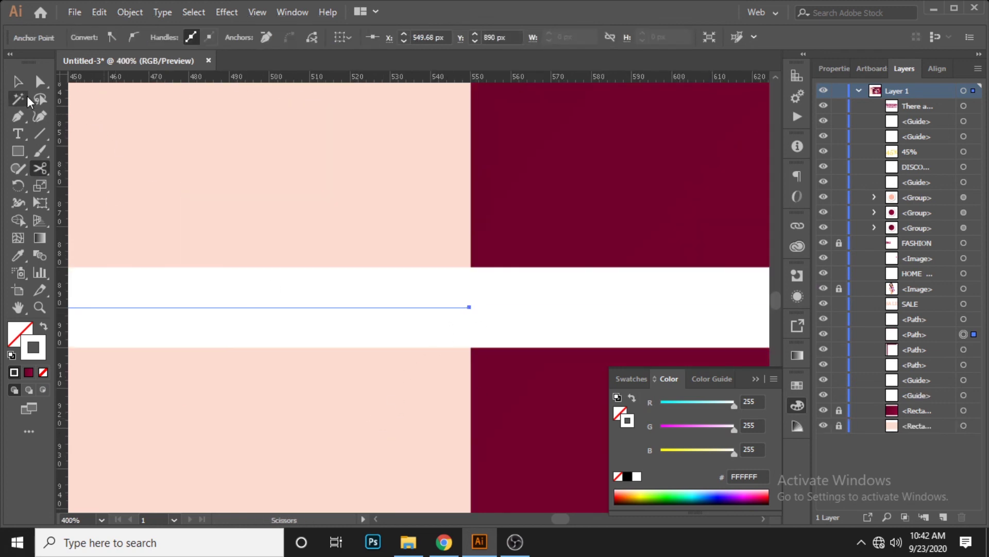
pyautogui.click(17, 81)
# Eyedrop the maroon stroke from the upper corner piece onto the lower-left piece
pyautogui.scroll(-4, 376, 343)
pyautogui.scroll(-2, 376, 342)
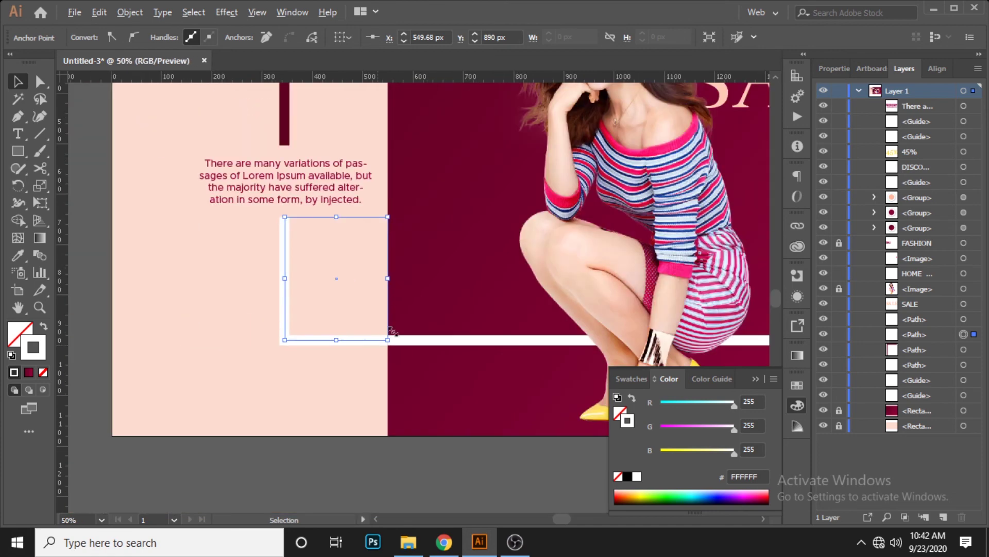
pyautogui.scroll(4, 376, 342)
pyautogui.hscroll(2, 373, 346)
pyautogui.click(18, 255)
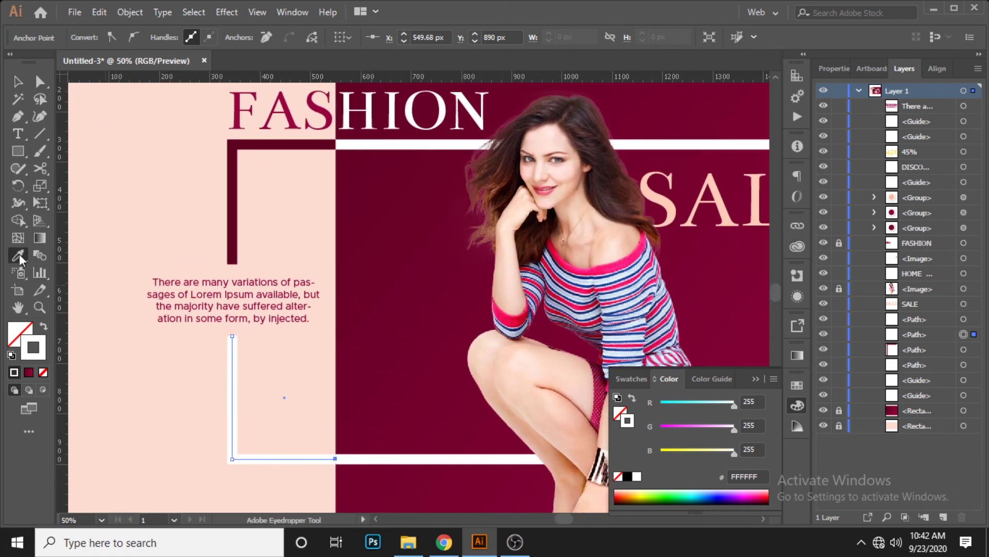
pyautogui.click(233, 202)
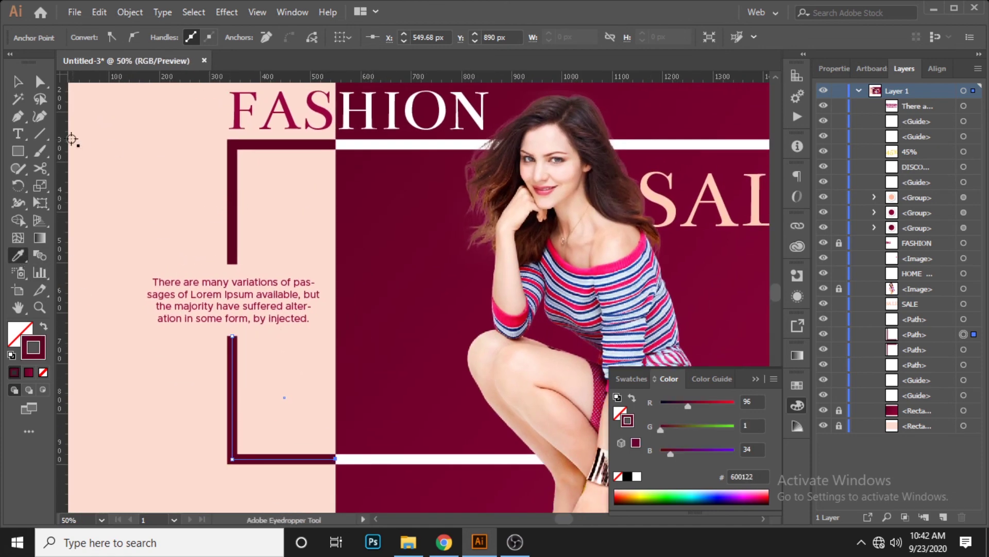
pyautogui.click(17, 81)
pyautogui.click(798, 407)
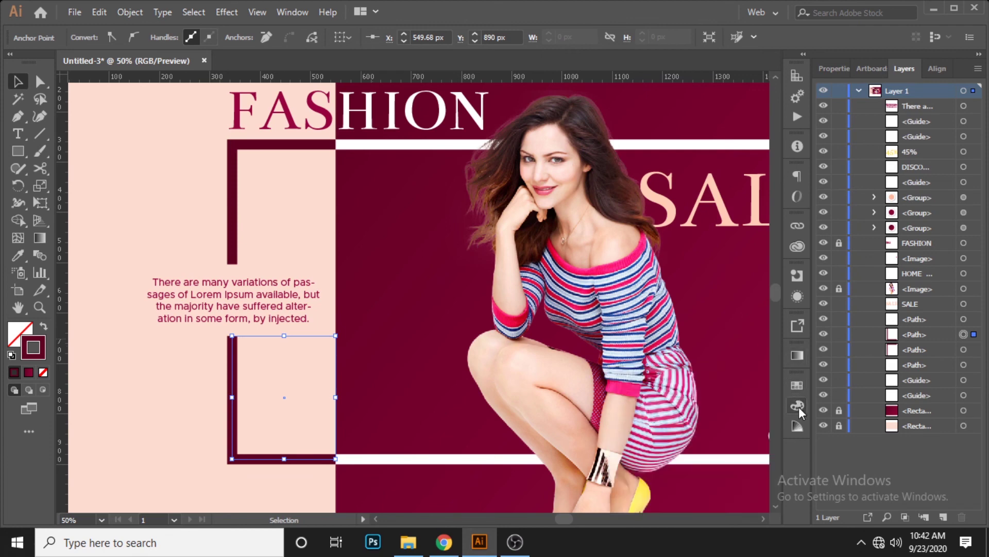
pyautogui.hotkey('ctrl', '0')
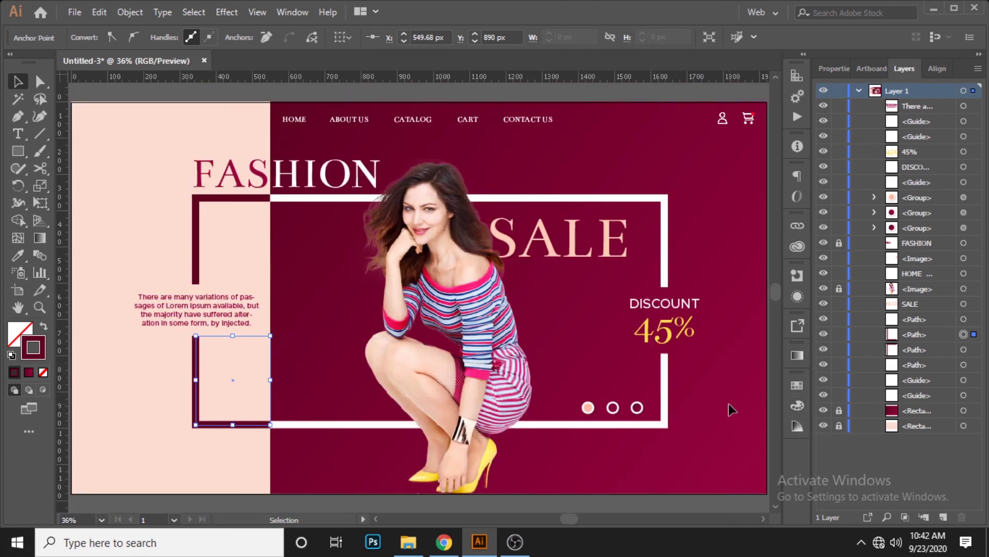
pyautogui.click(728, 405)
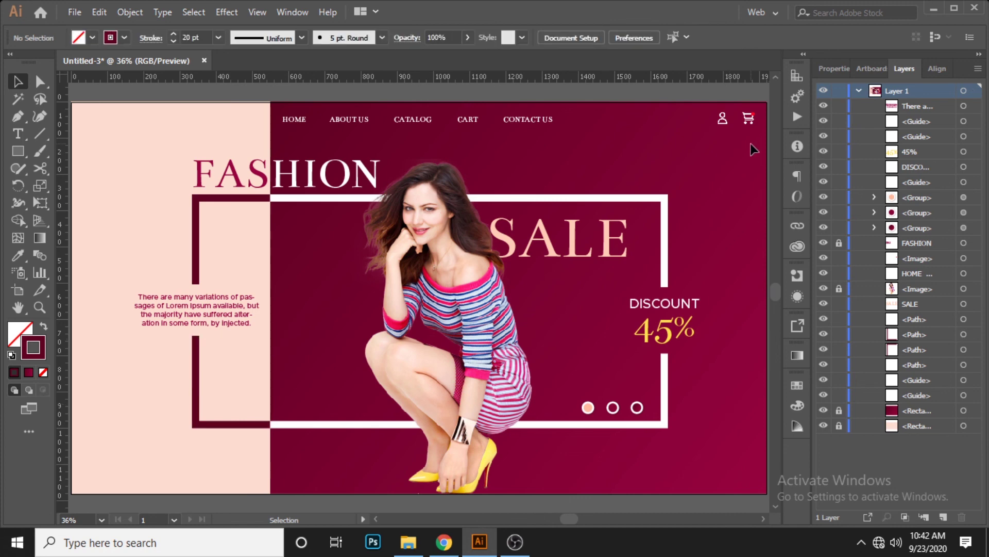
pyautogui.click(751, 122)
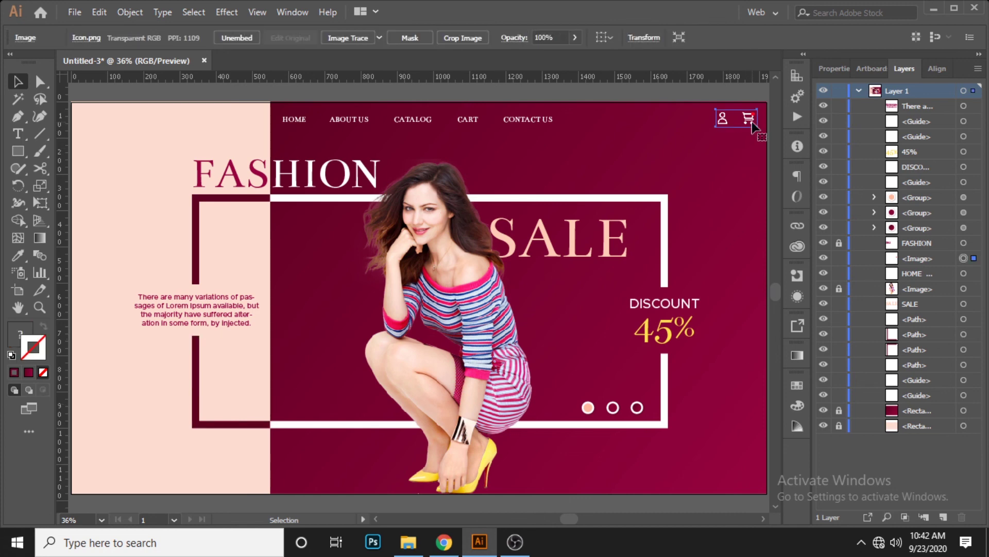
pyautogui.click(751, 189)
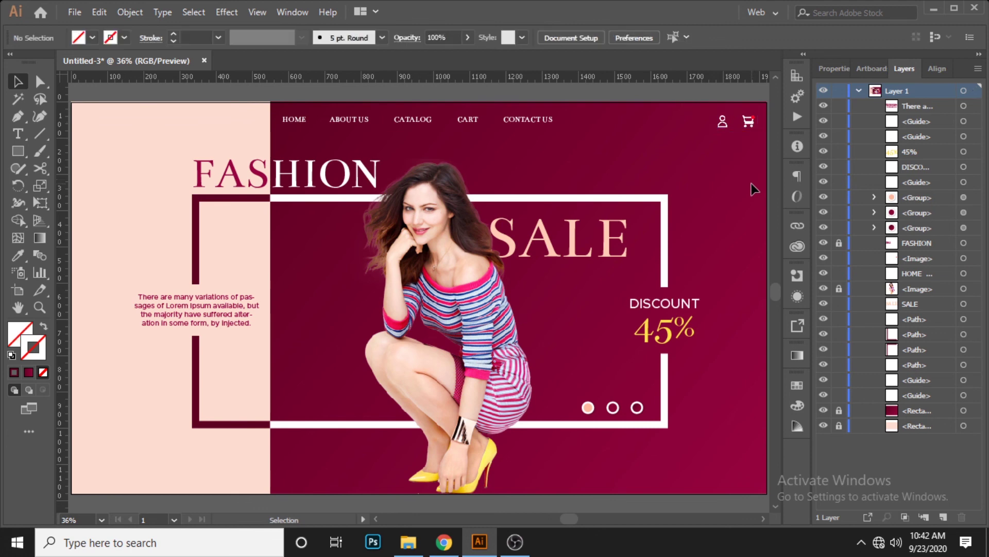